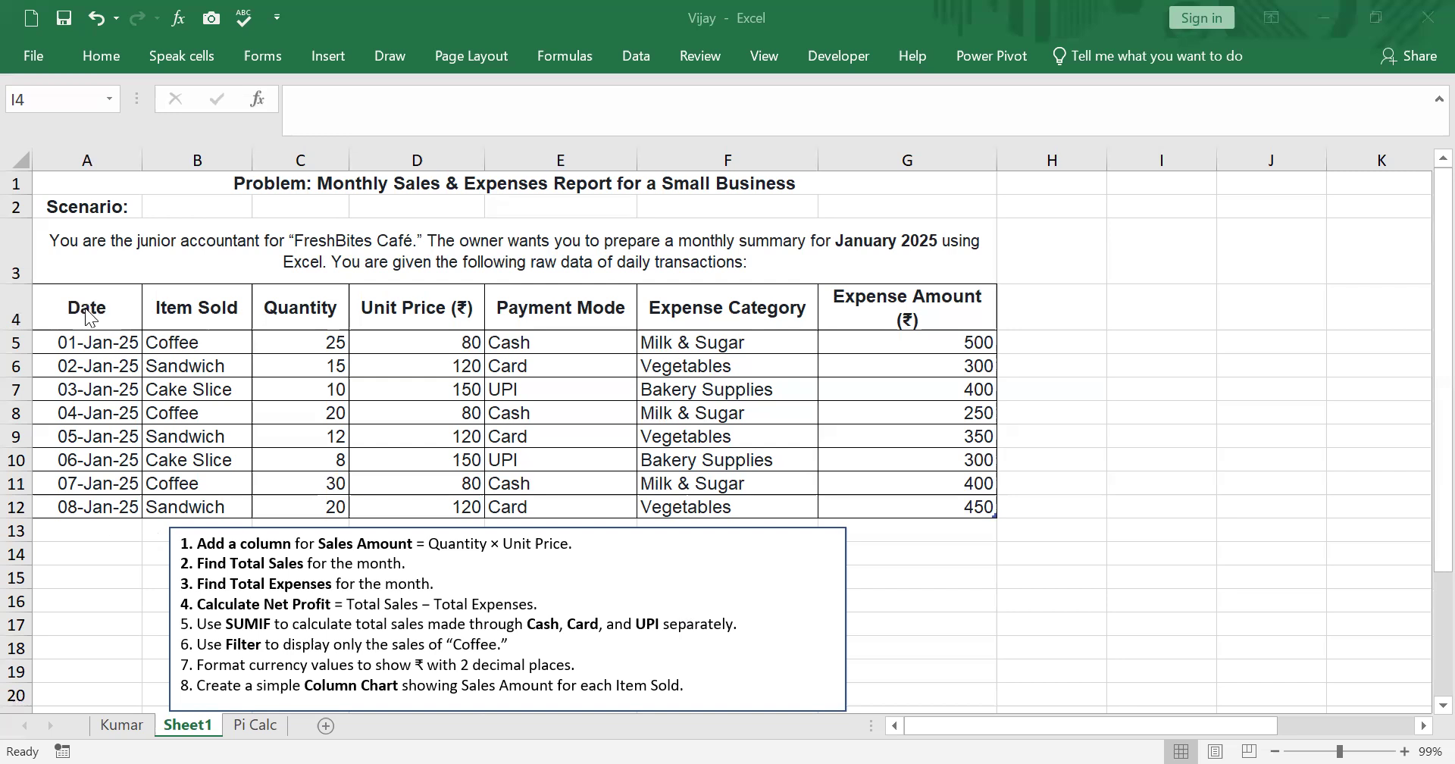
# - Copy the sales table A4:G12 and paste only its column widths starting at cell I4
pyautogui.moveTo(121, 302); pyautogui.dragTo(988, 507)
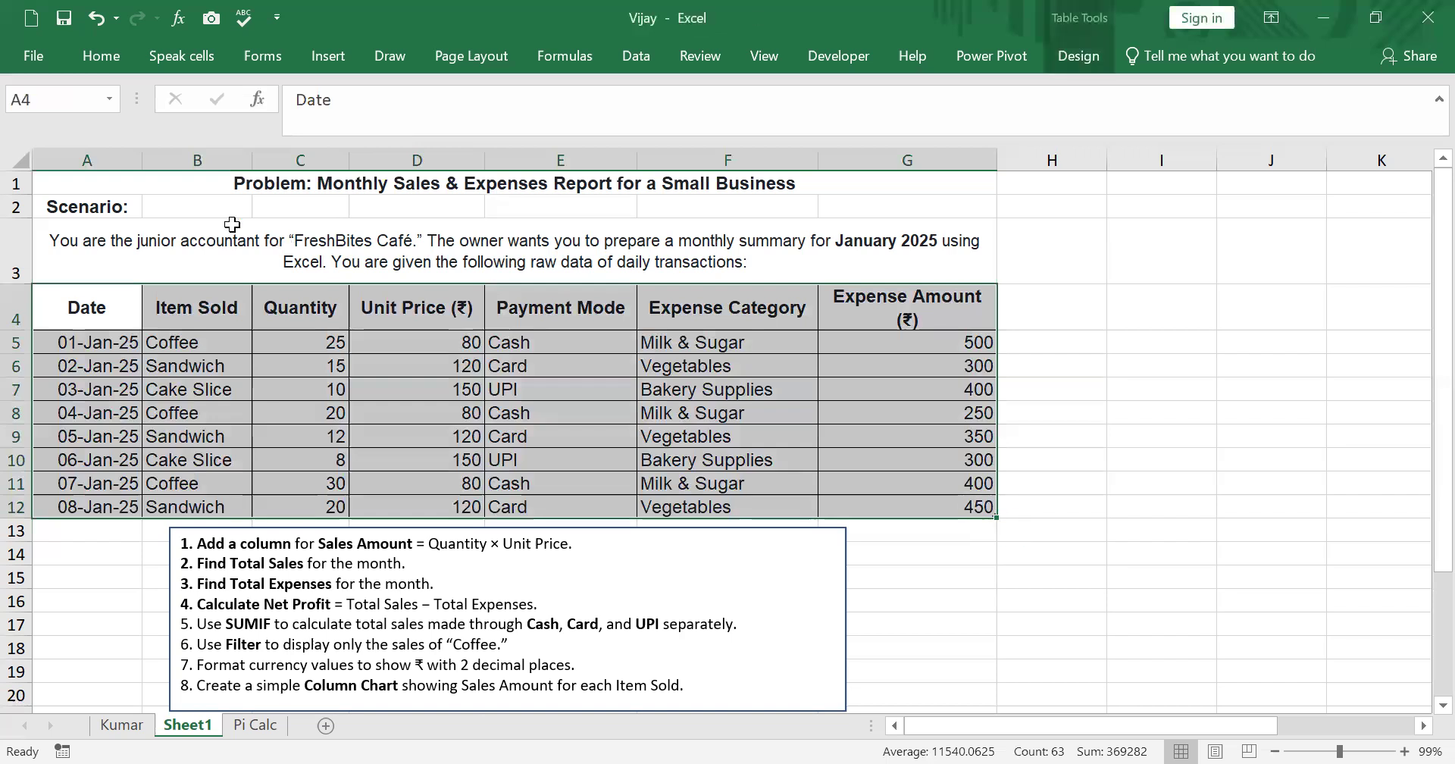
pyautogui.rightClick(106, 299)
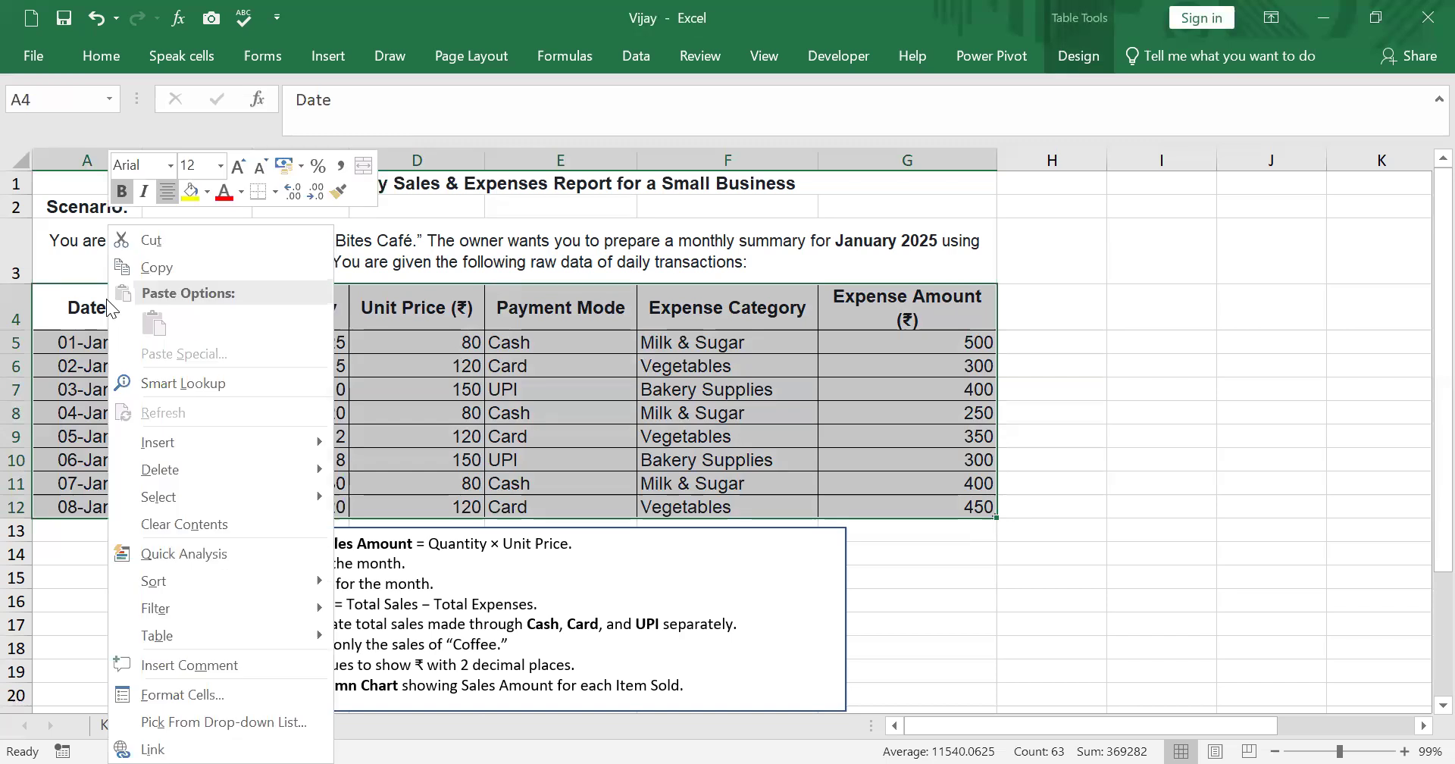
pyautogui.click(153, 268)
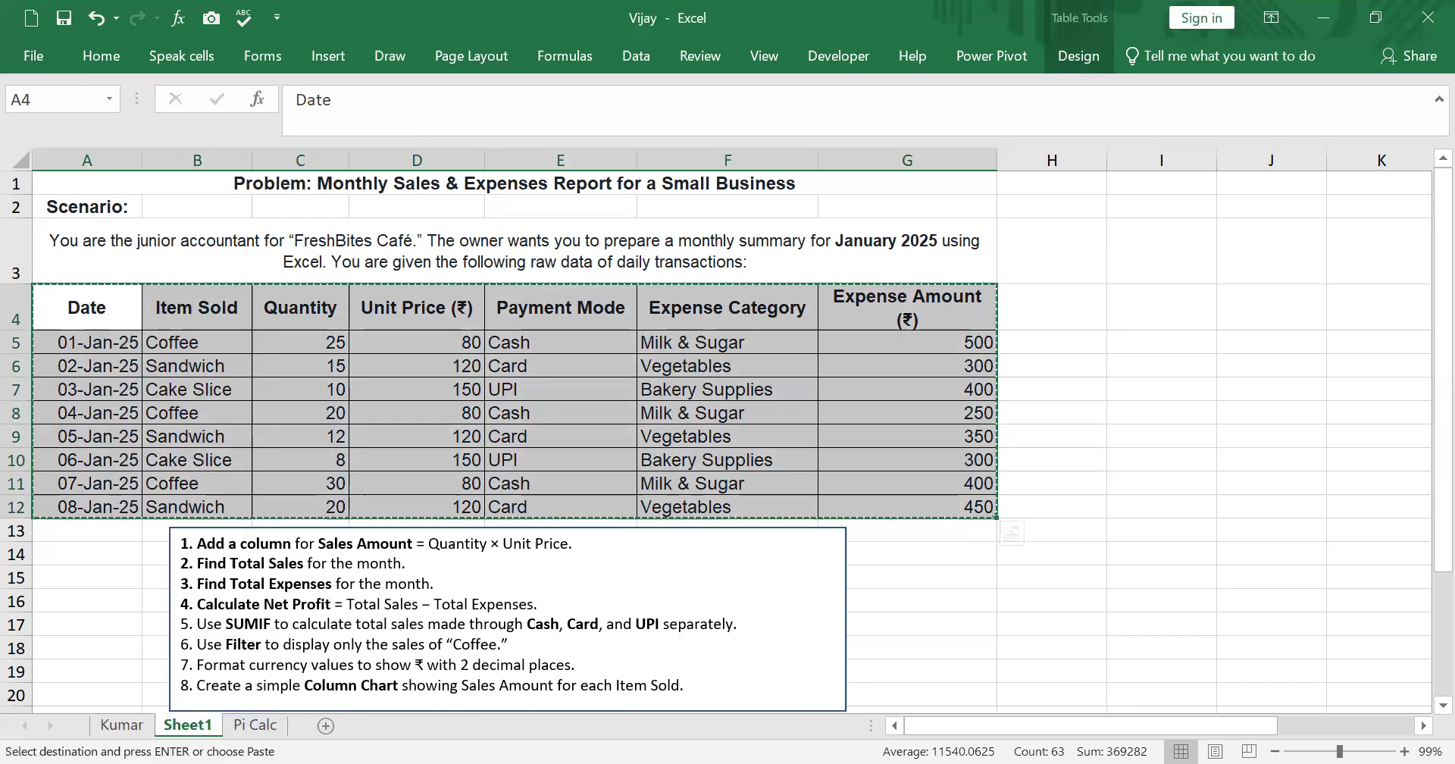
pyautogui.click(1129, 303)
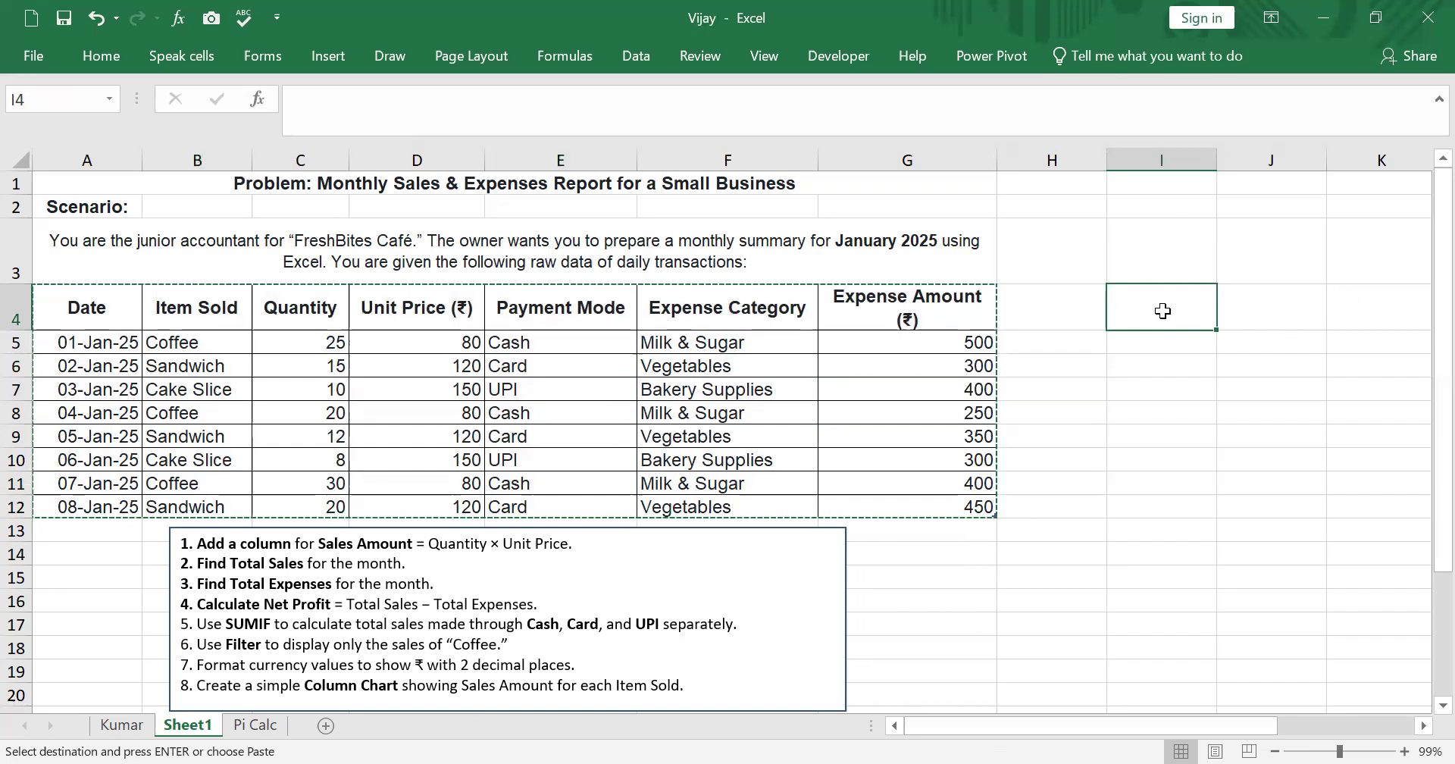
pyautogui.rightClick(1162, 311)
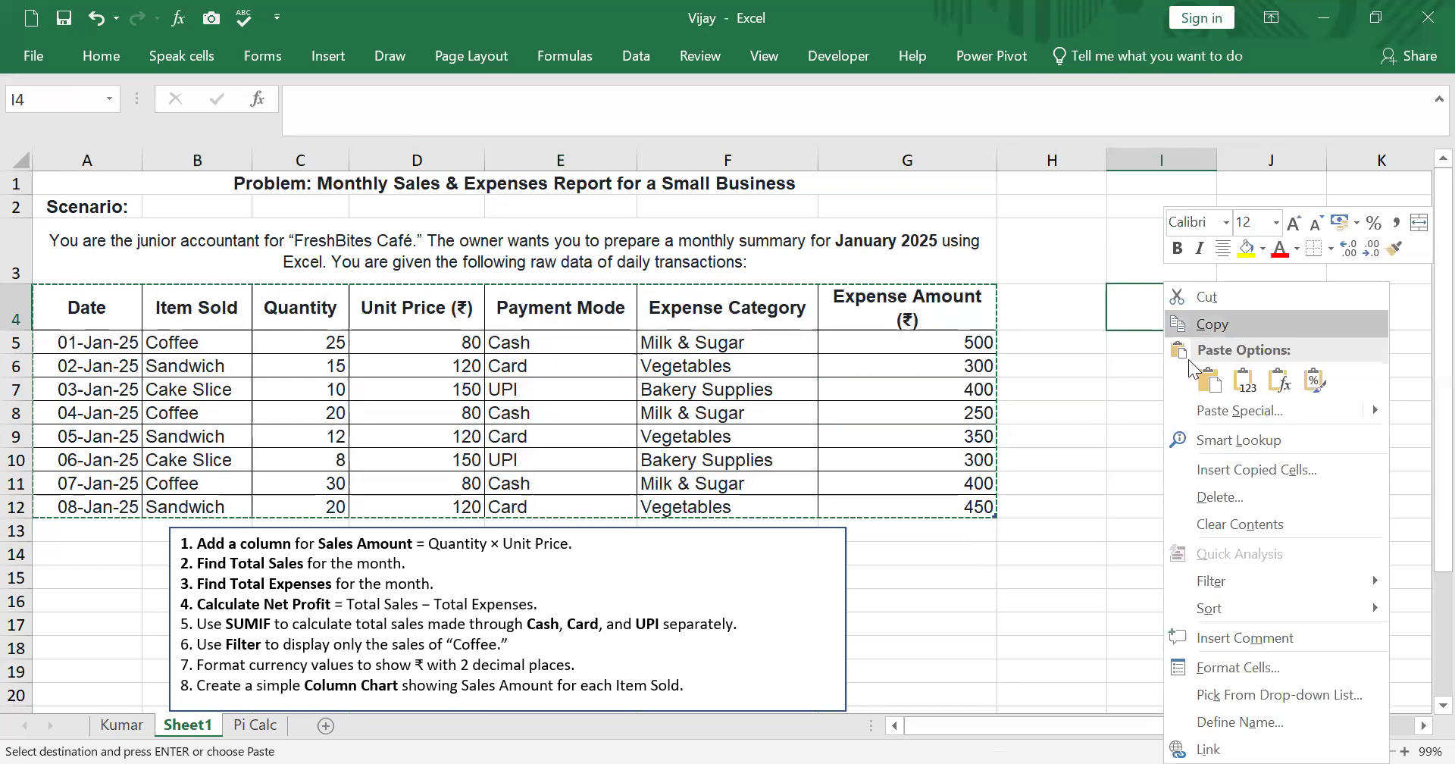
pyautogui.click(1226, 412)
pyautogui.click(1247, 320)
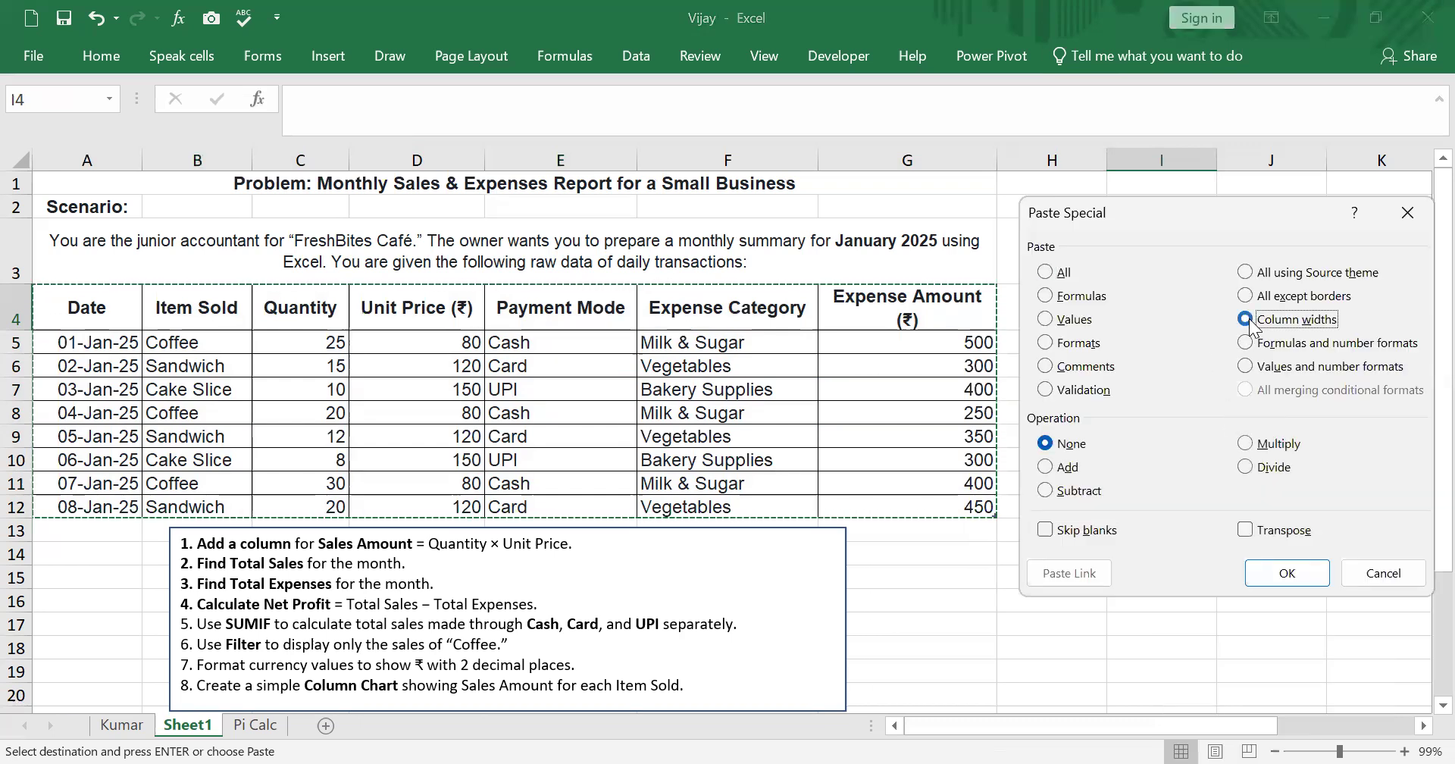
pyautogui.click(1304, 573)
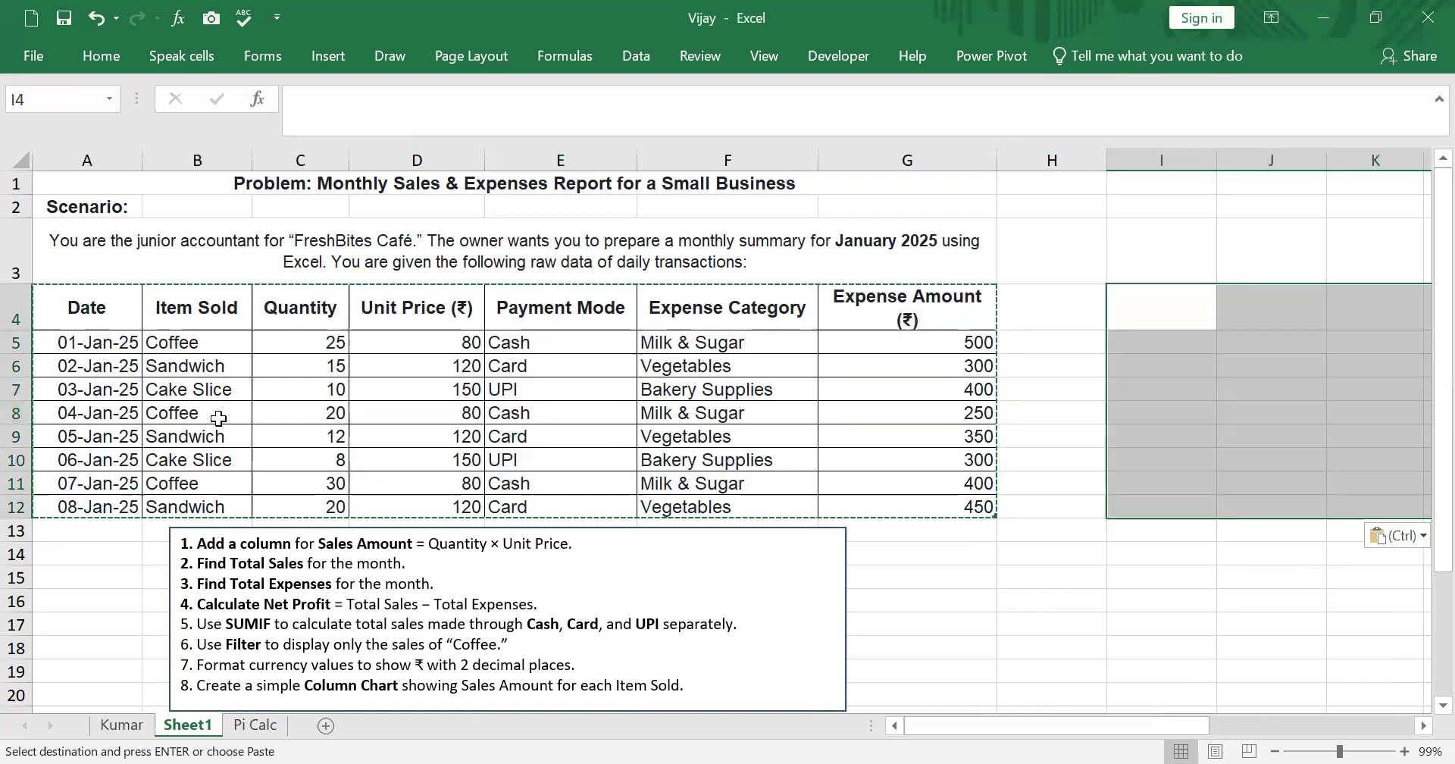
# - Paste the copied table's values into the same range starting at I4
pyautogui.rightClick(1156, 307)
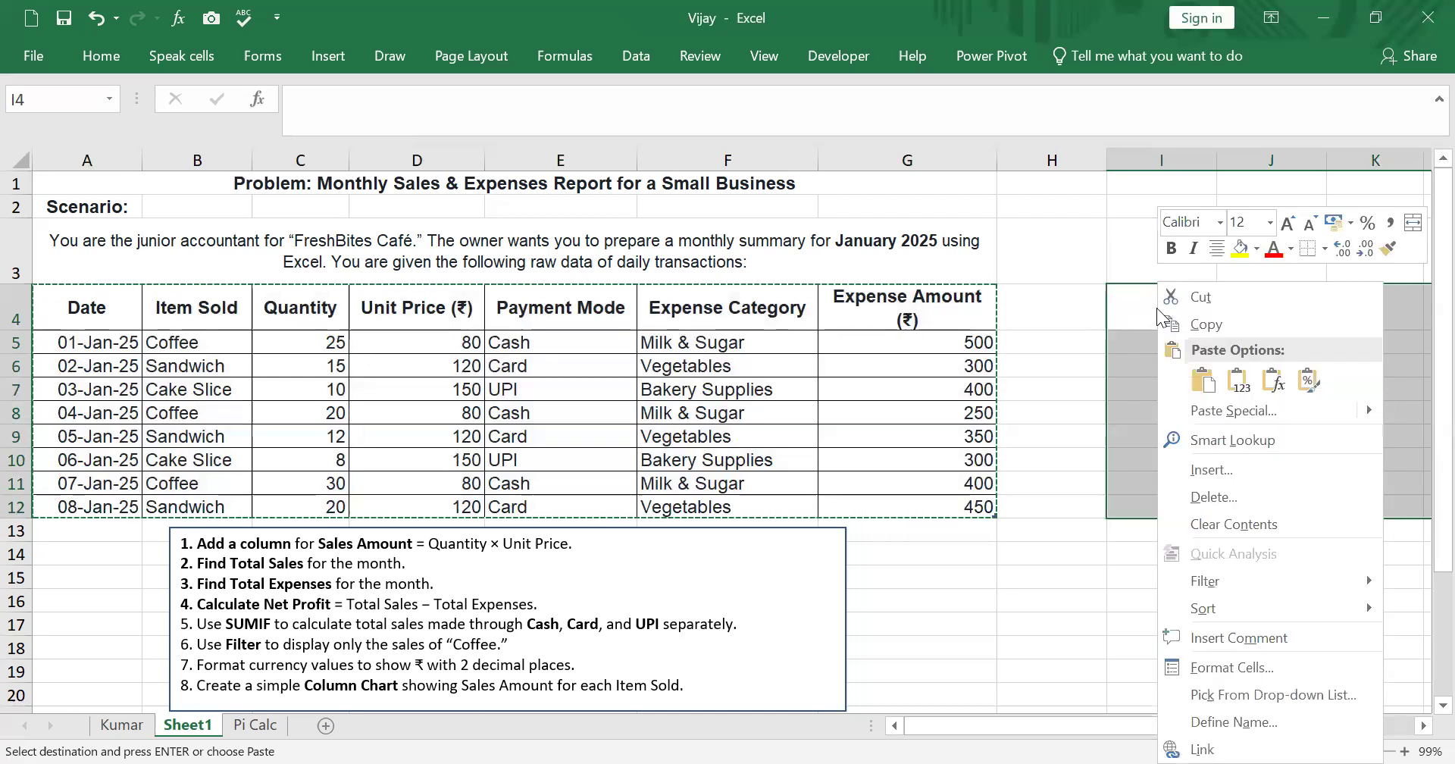
pyautogui.click(1215, 411)
pyautogui.click(1059, 317)
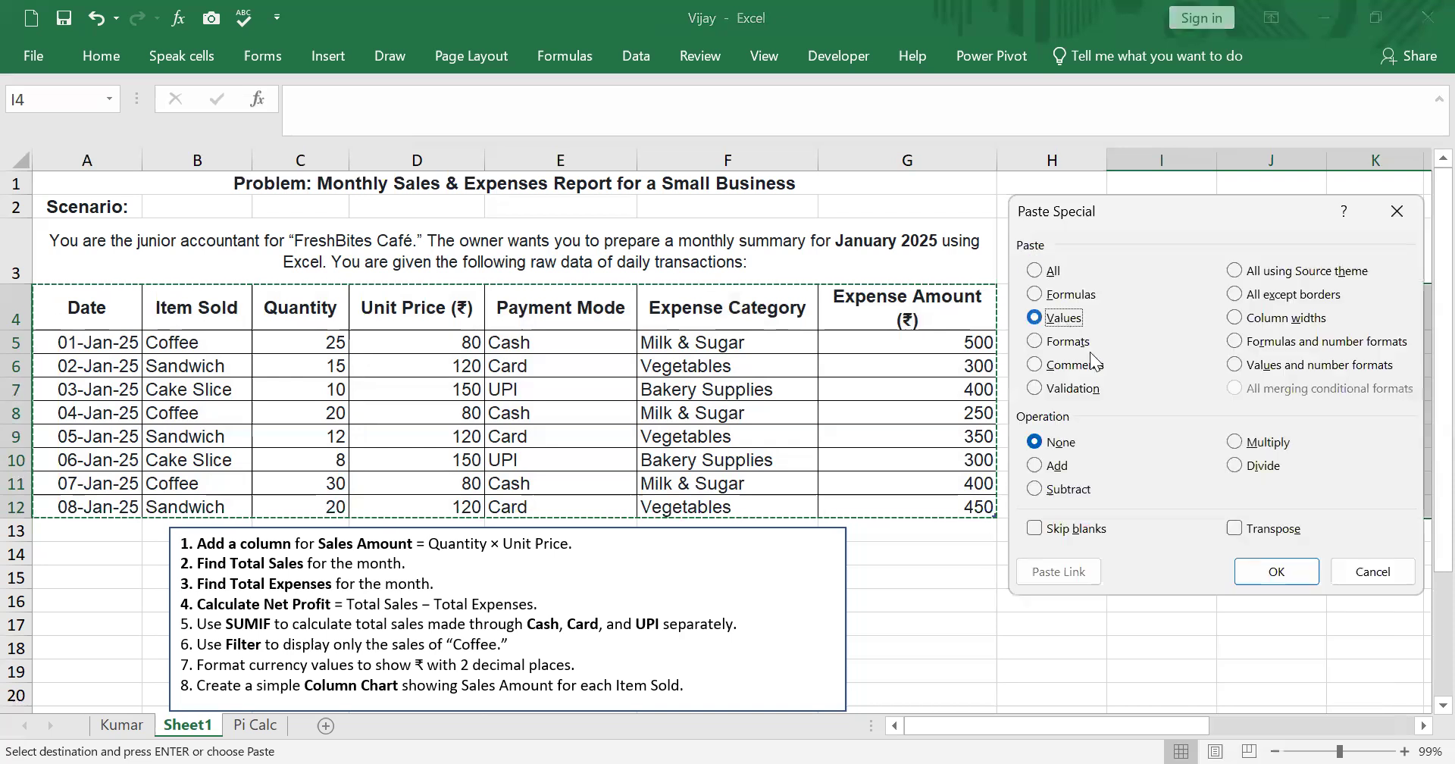
pyautogui.click(1264, 573)
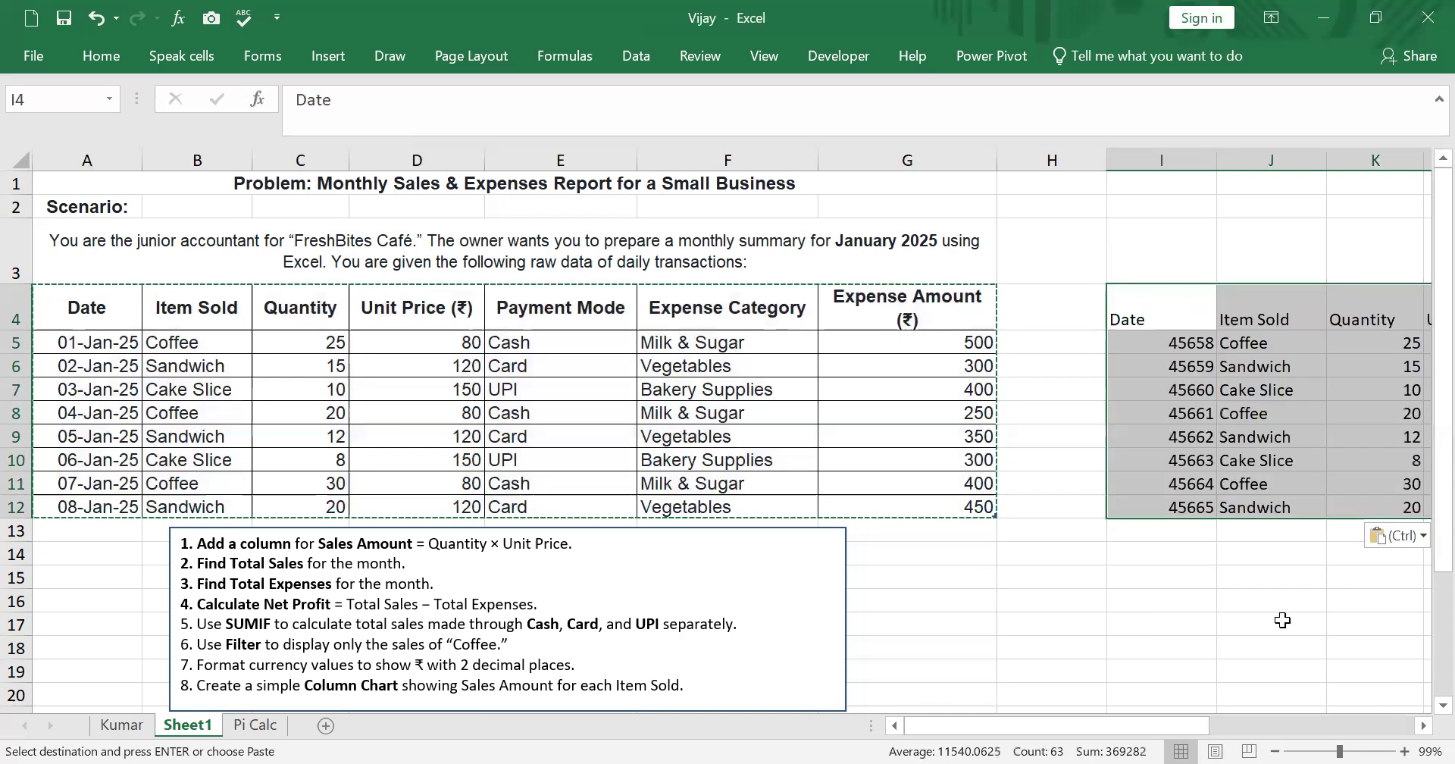
# - Format the pasted date cells I5:I12 with the Date type 14 March 2012
pyautogui.click(1423, 726)
pyautogui.click(1423, 726)
pyautogui.click(1423, 725)
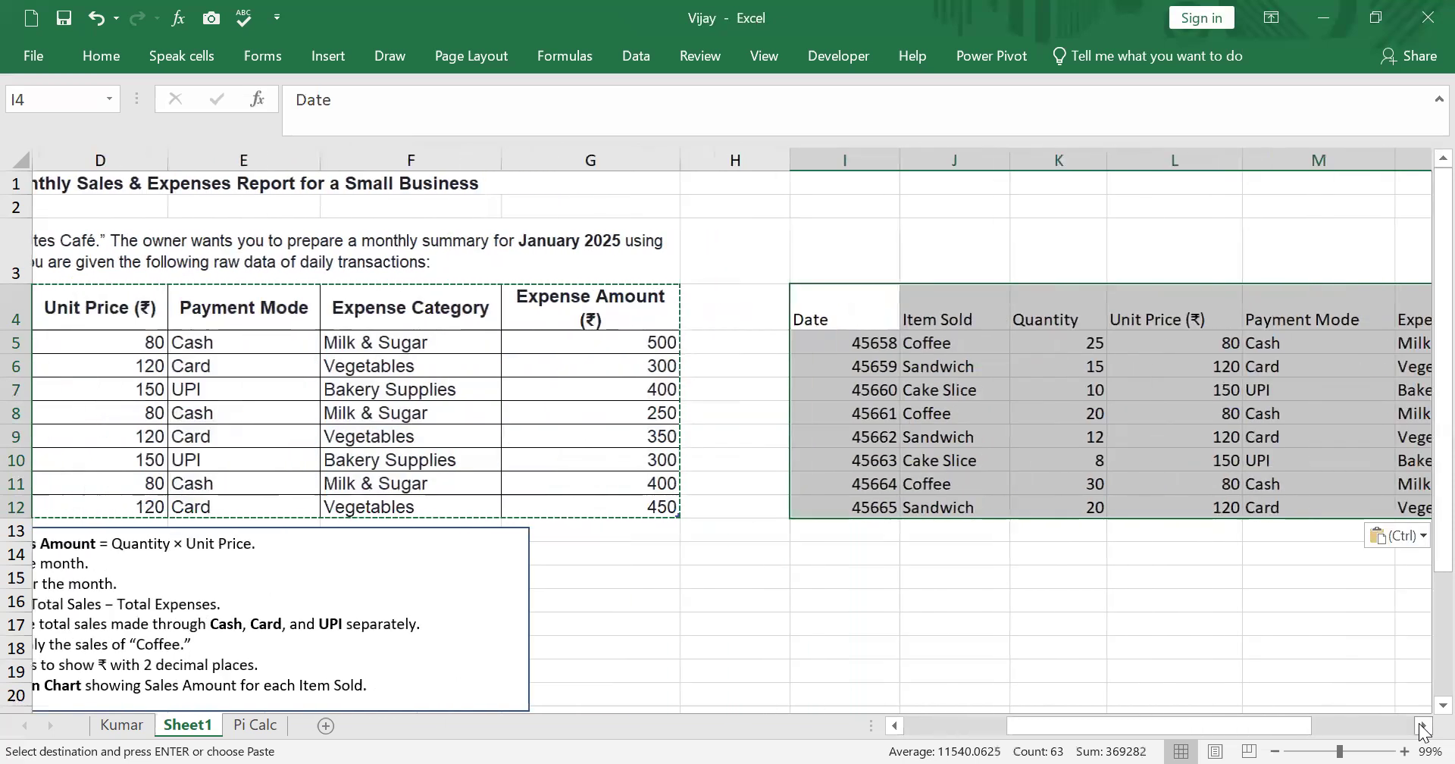
pyautogui.click(1423, 725)
pyautogui.moveTo(1333, 732); pyautogui.dragTo(1179, 734)
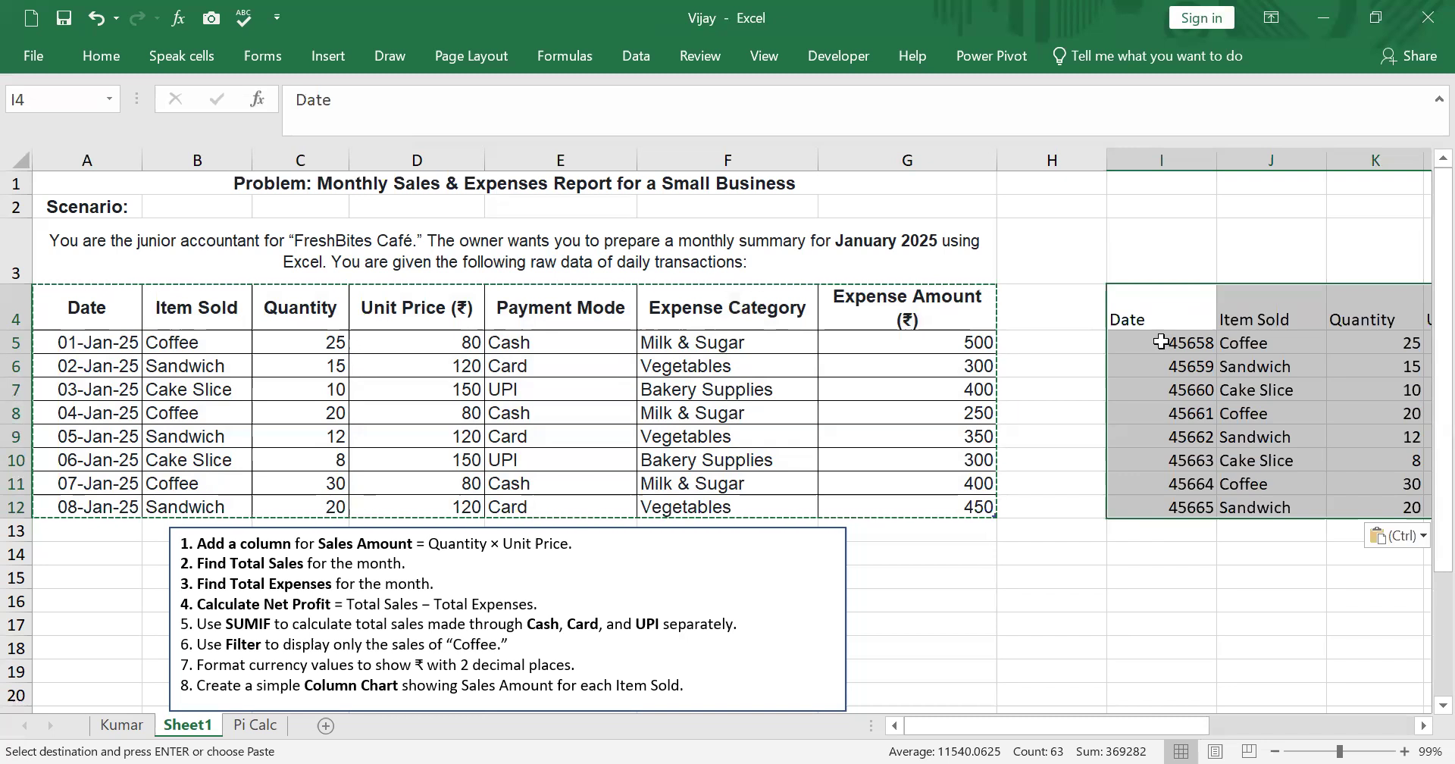
pyautogui.moveTo(1161, 342); pyautogui.dragTo(1161, 510)
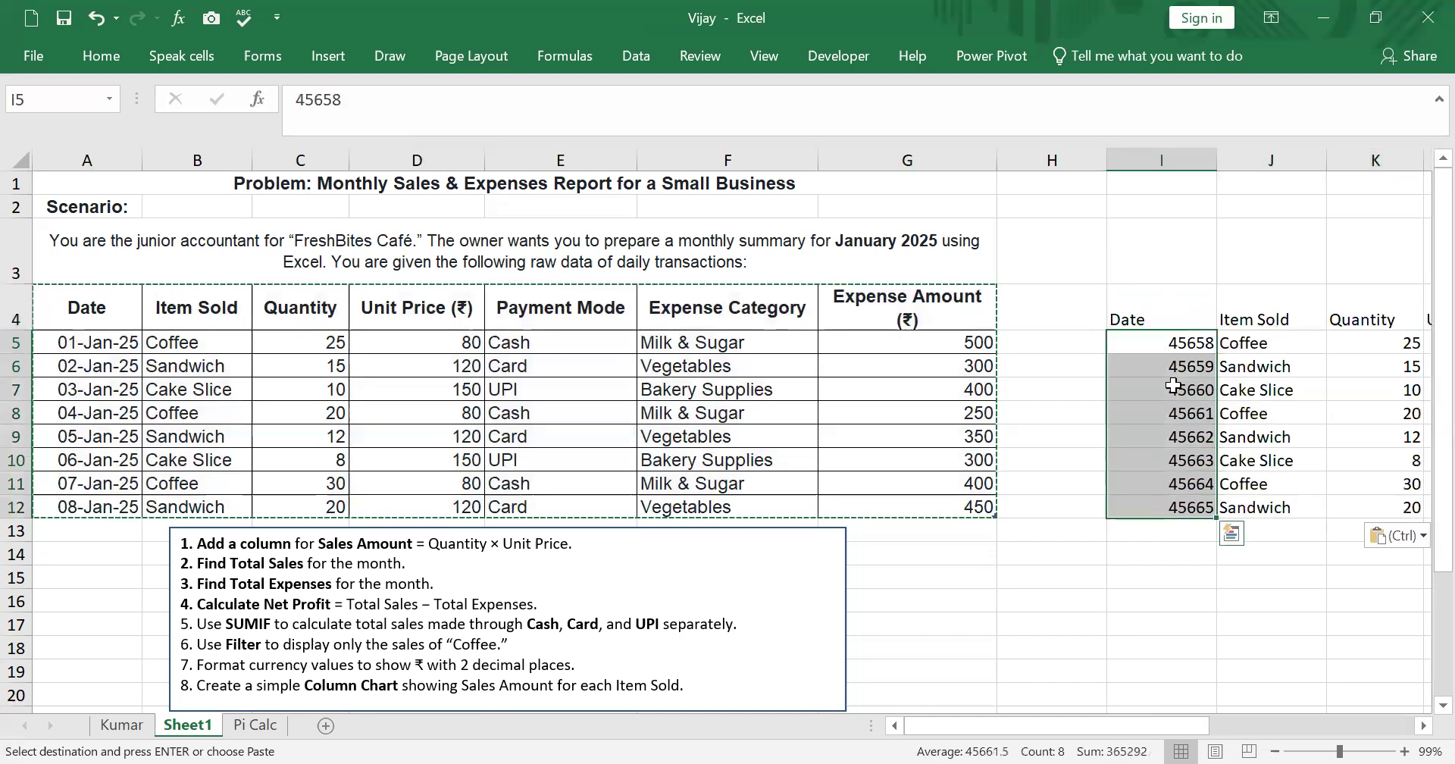
pyautogui.rightClick(1141, 342)
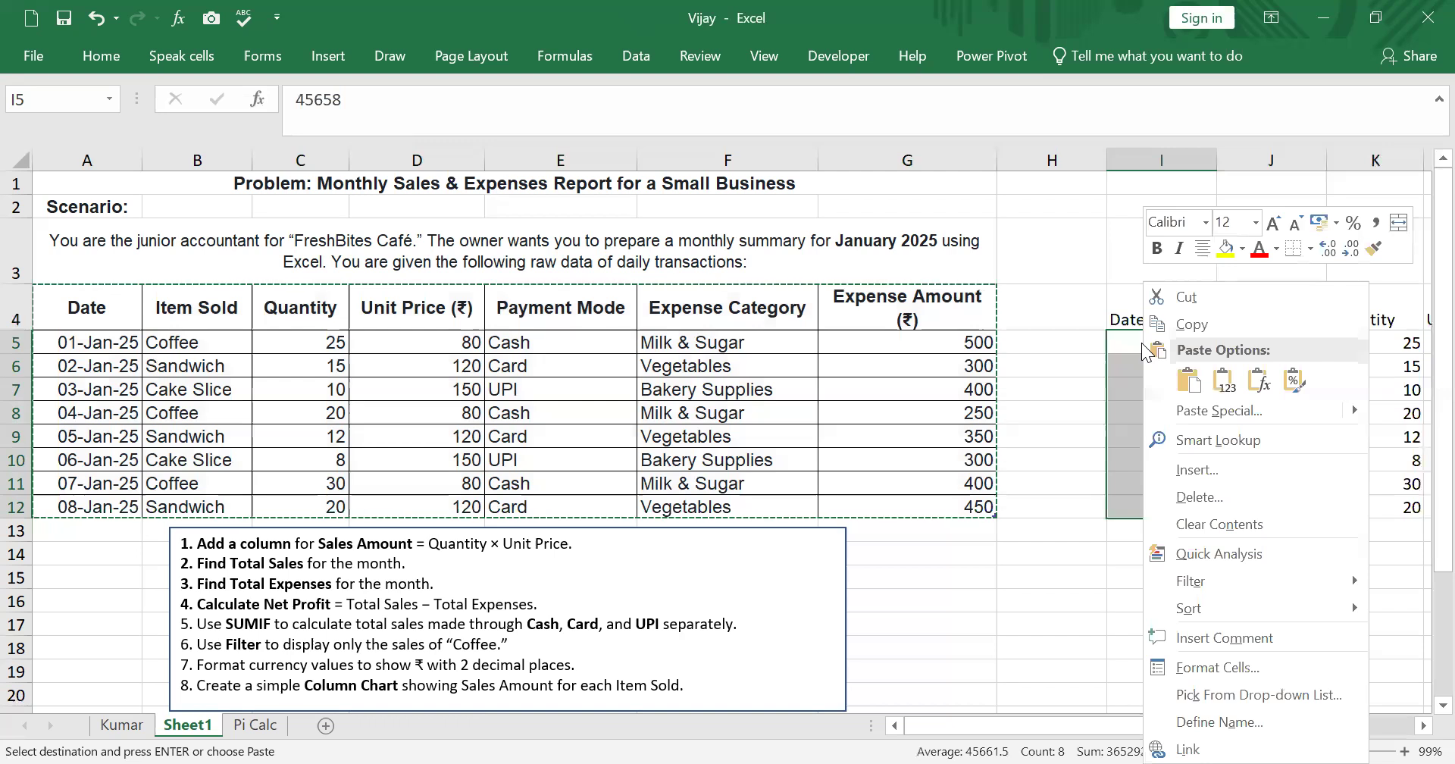
pyautogui.click(1236, 668)
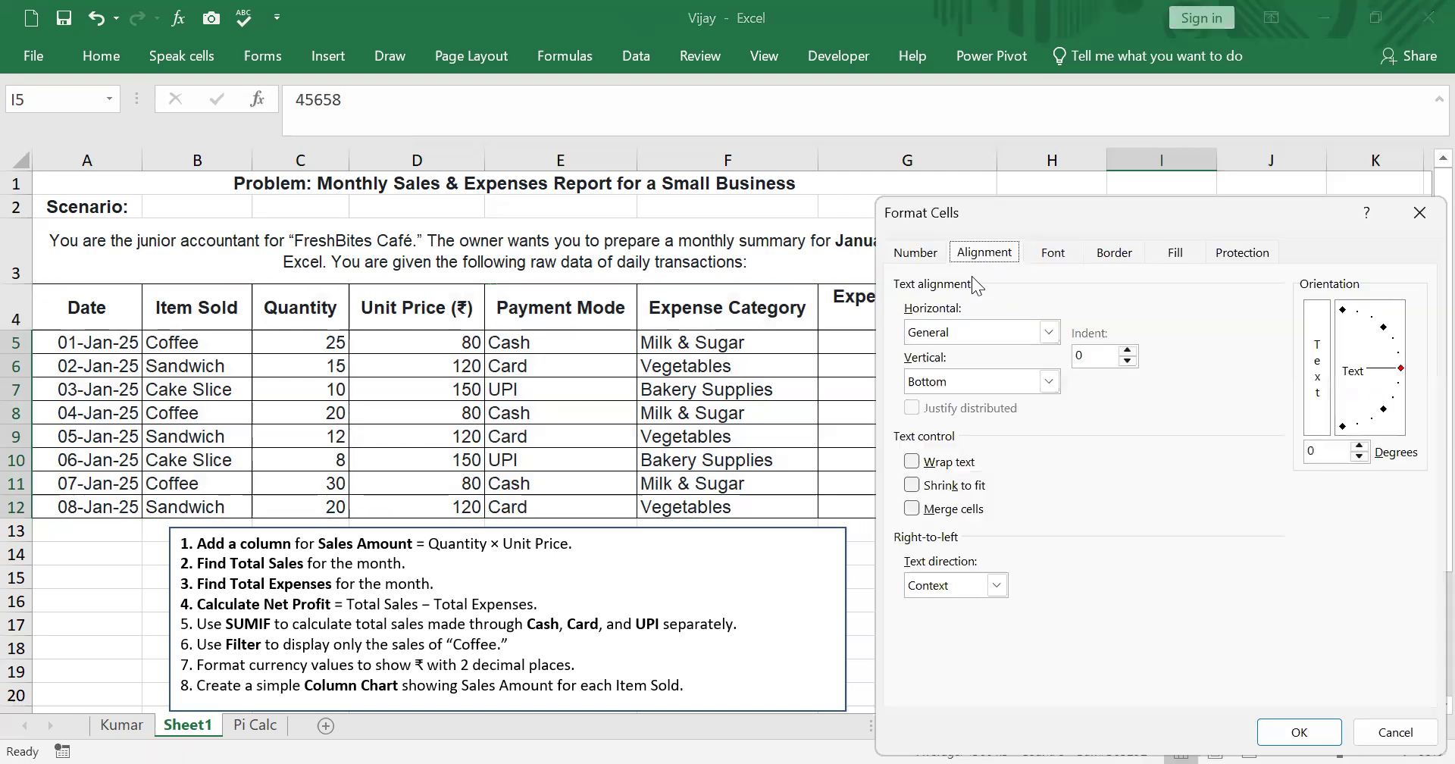
pyautogui.click(914, 252)
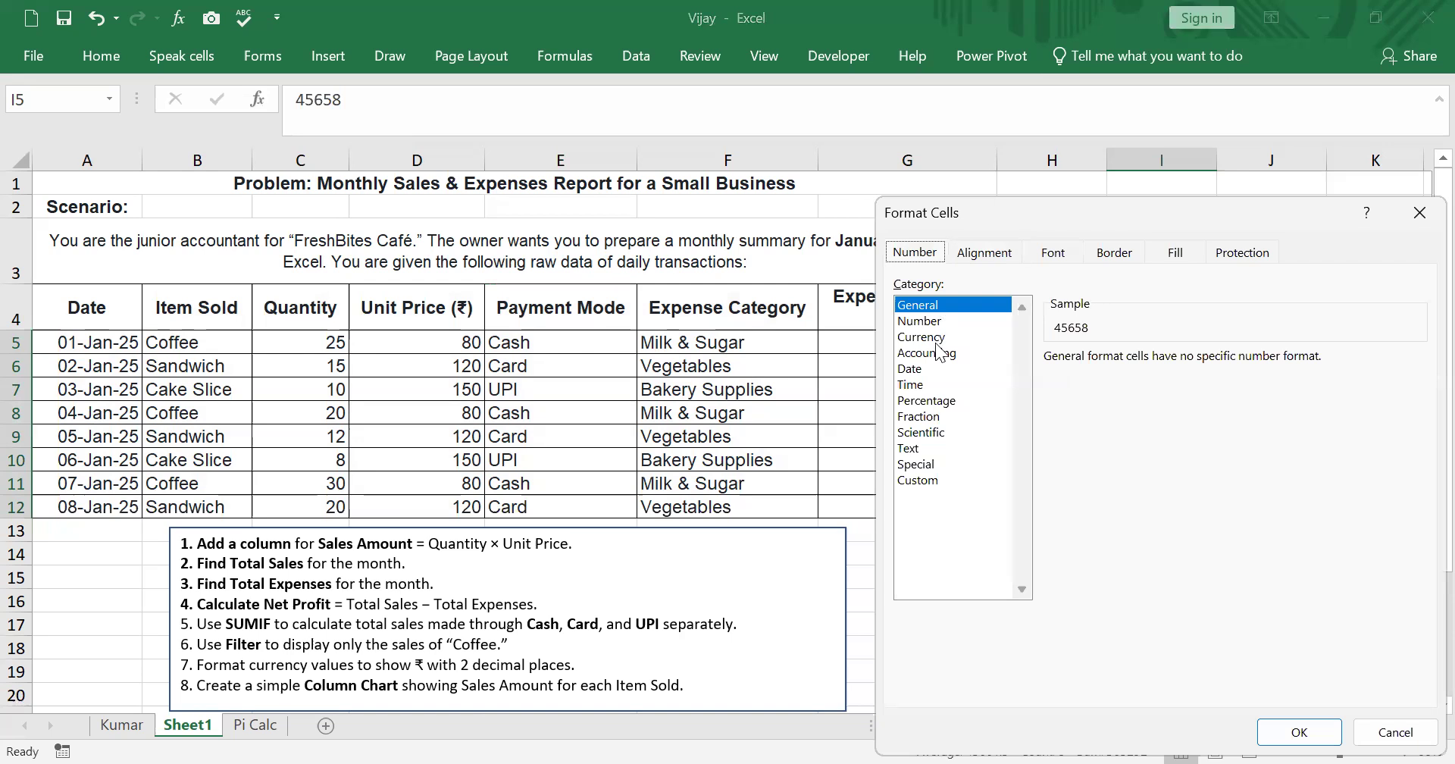
pyautogui.click(932, 371)
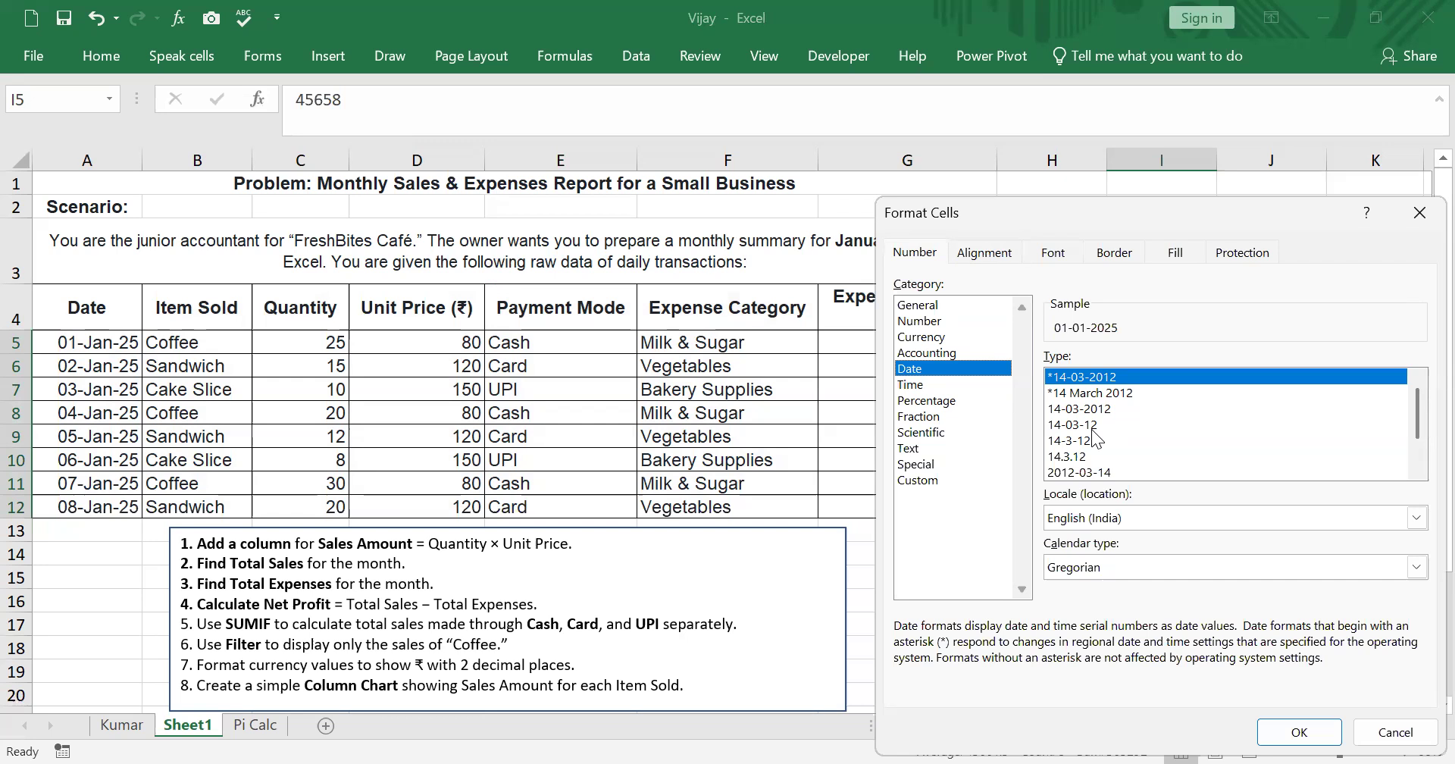
pyautogui.scroll(-1, 1421, 445)
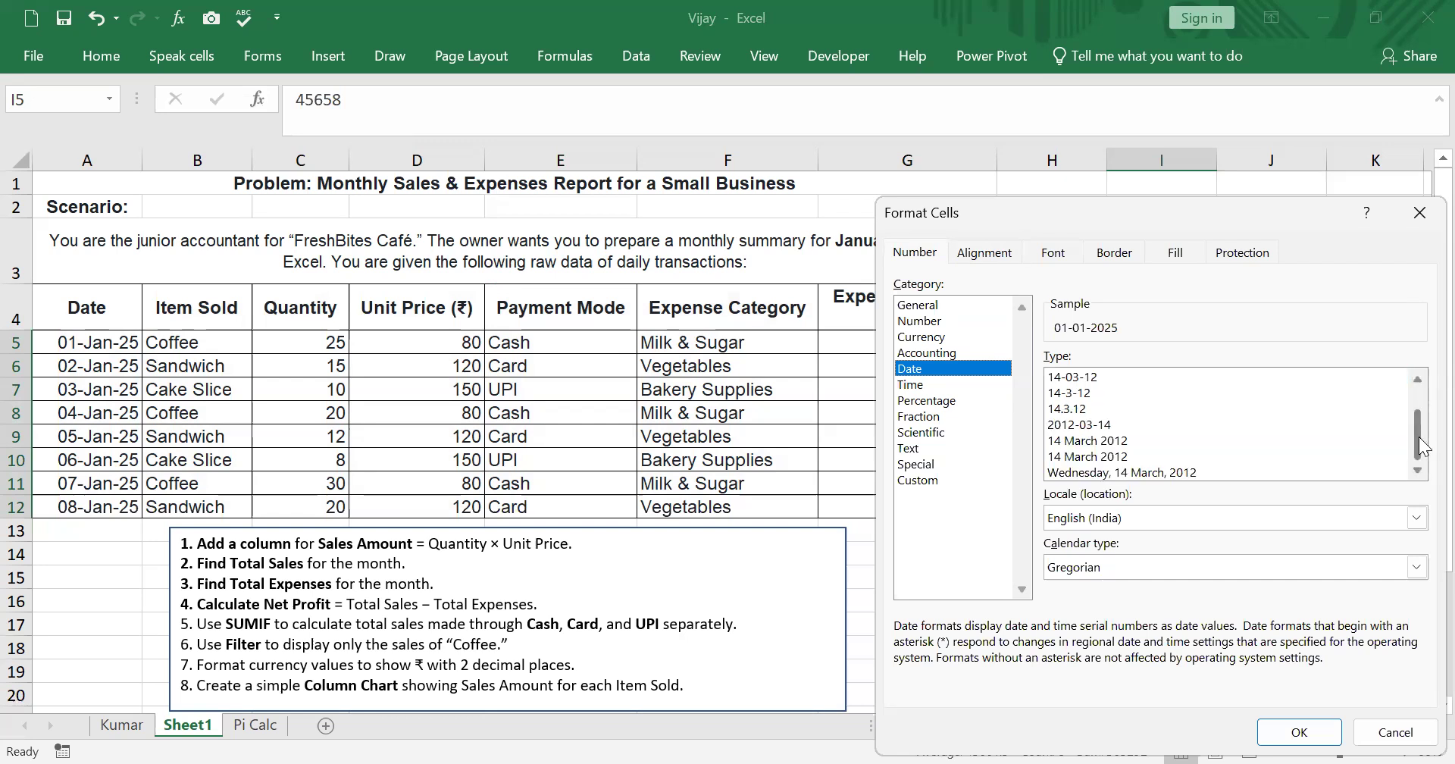
pyautogui.scroll(1, 1421, 446)
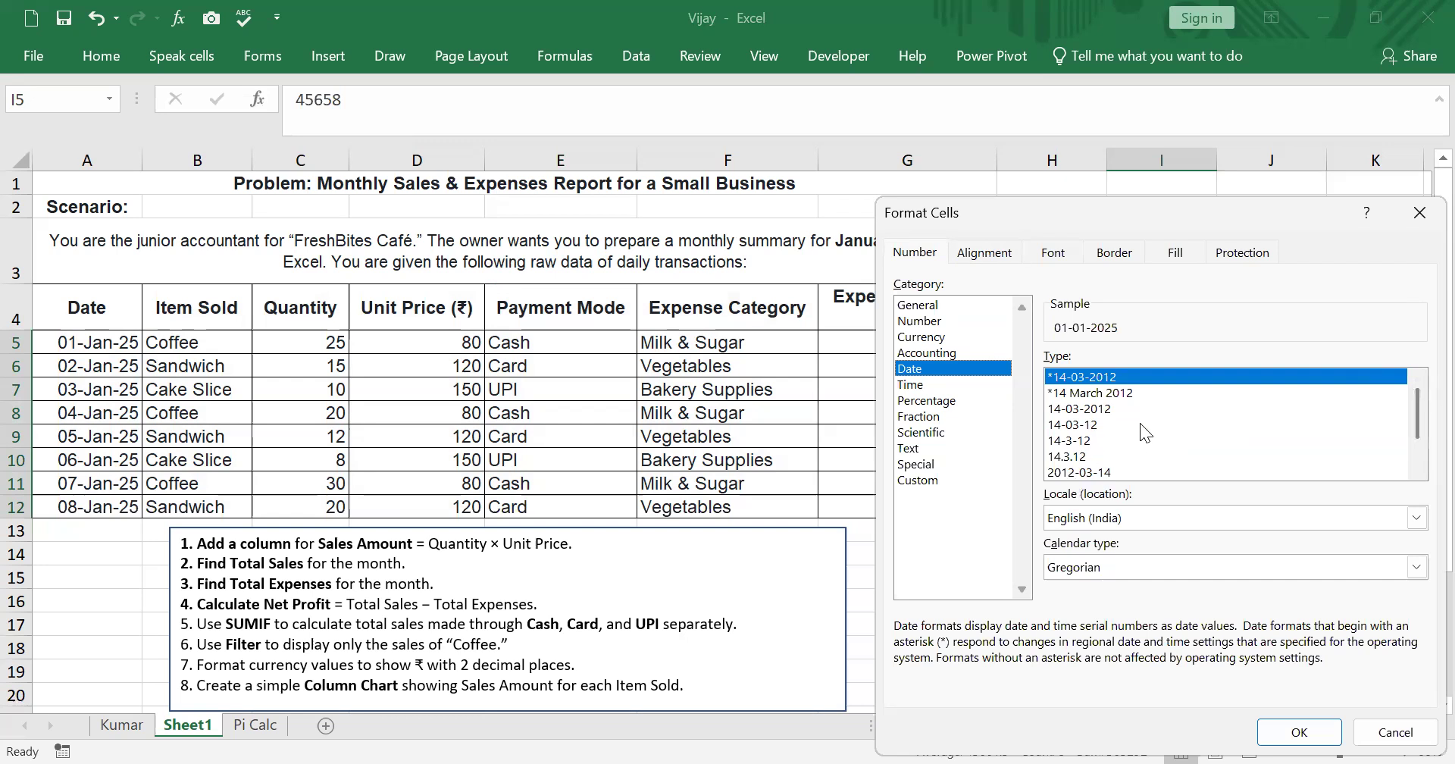
pyautogui.scroll(-1, 1421, 407)
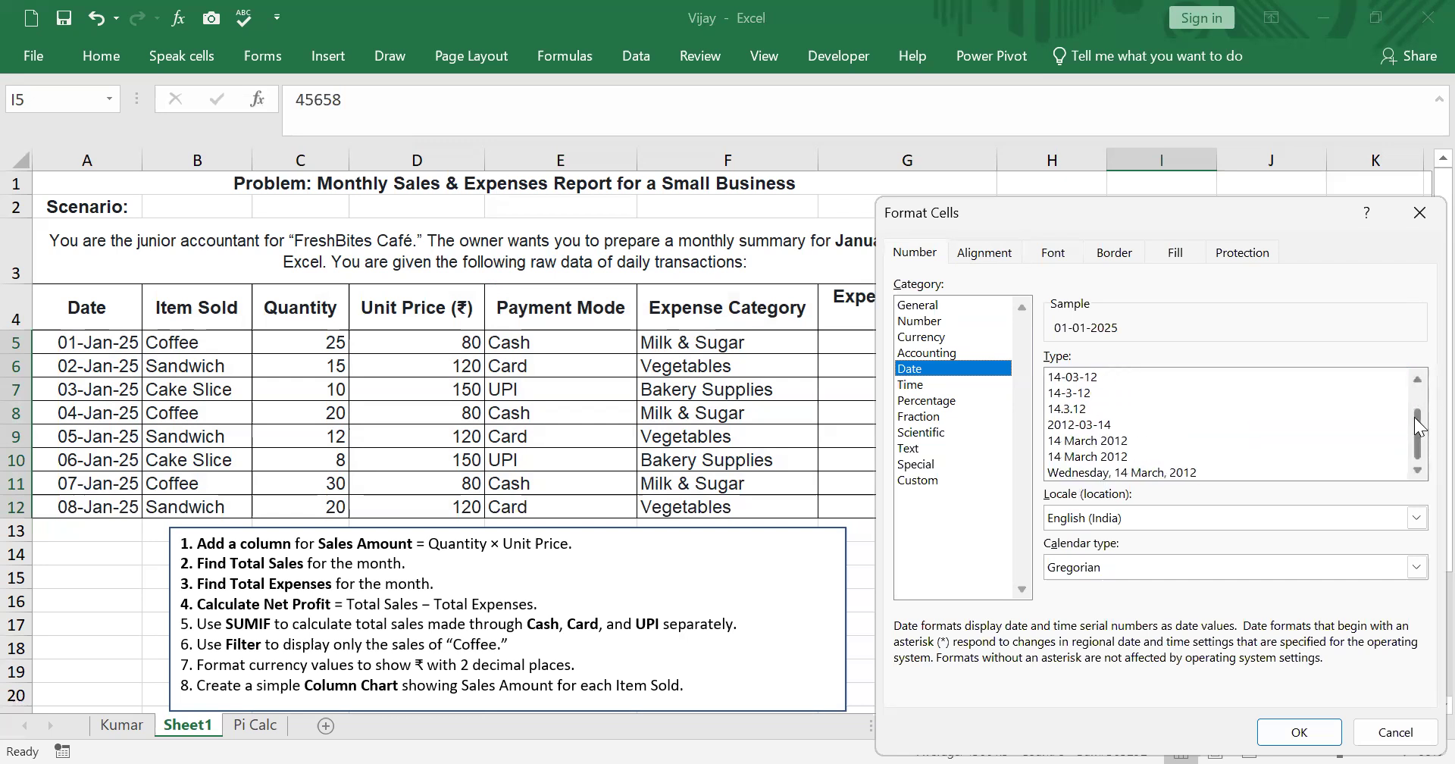
pyautogui.click(1109, 443)
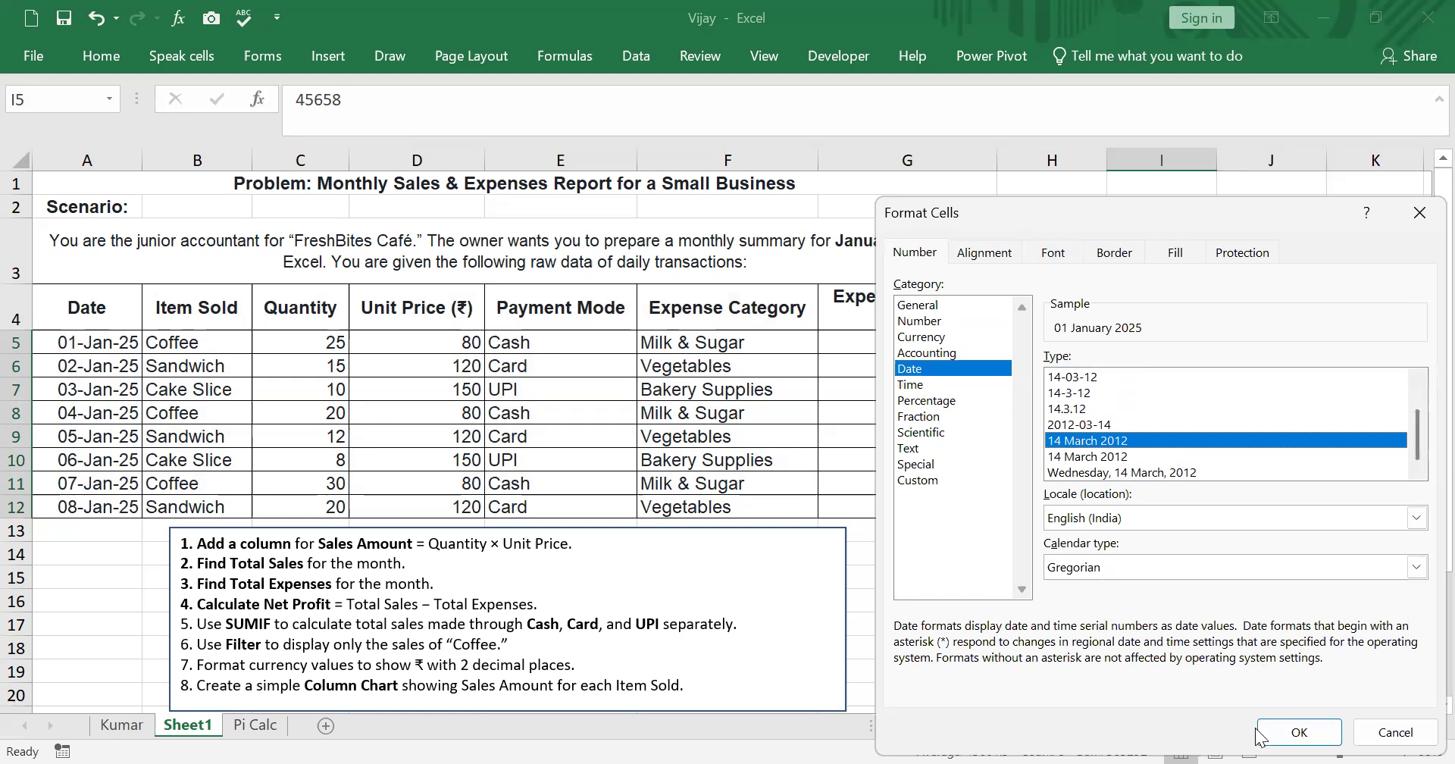
pyautogui.click(1288, 729)
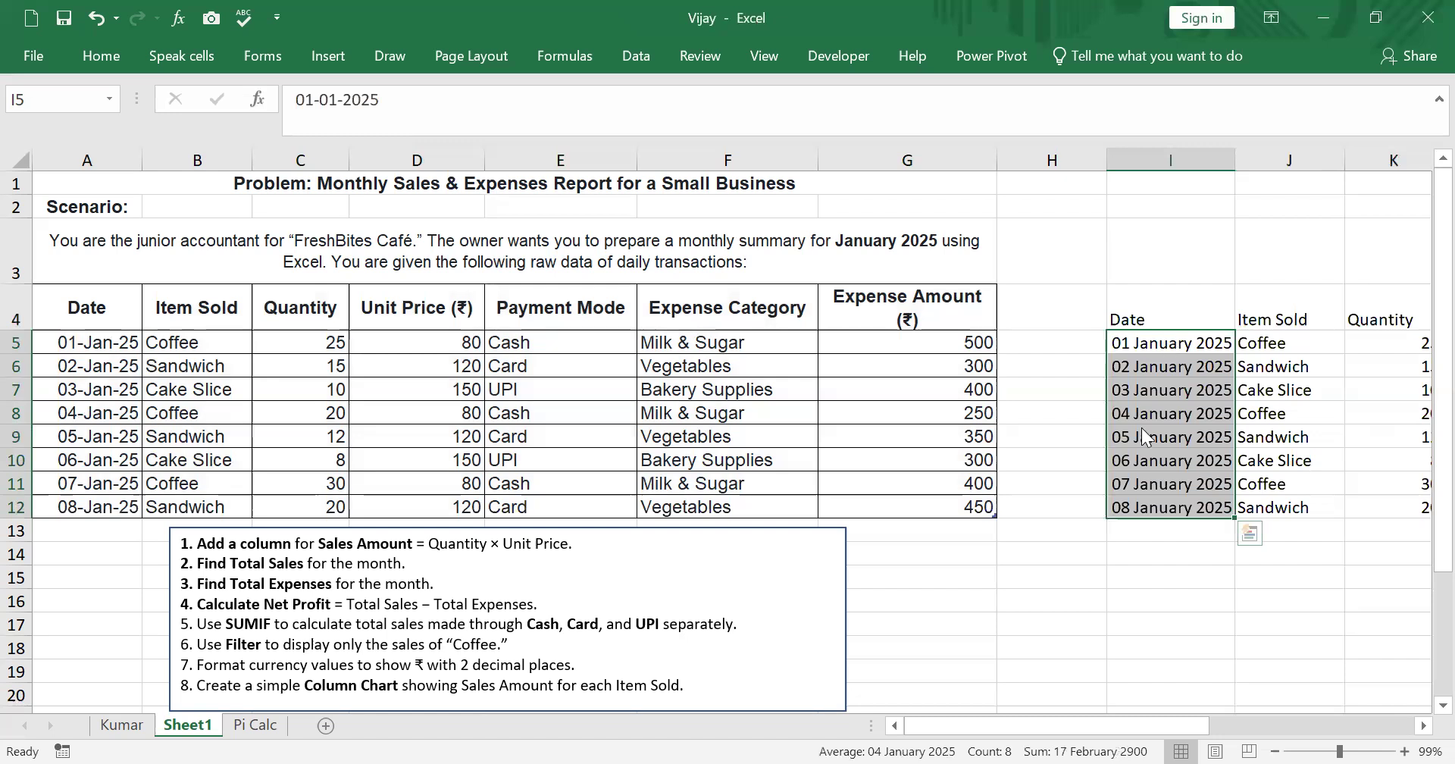
pyautogui.rightClick(1173, 341)
pyautogui.press('Escape')
pyautogui.rightClick(1137, 397)
pyautogui.press('Escape')
# - Copy the date format from A5 onto I5:I12 with the Format Painter
pyautogui.click(91, 347)
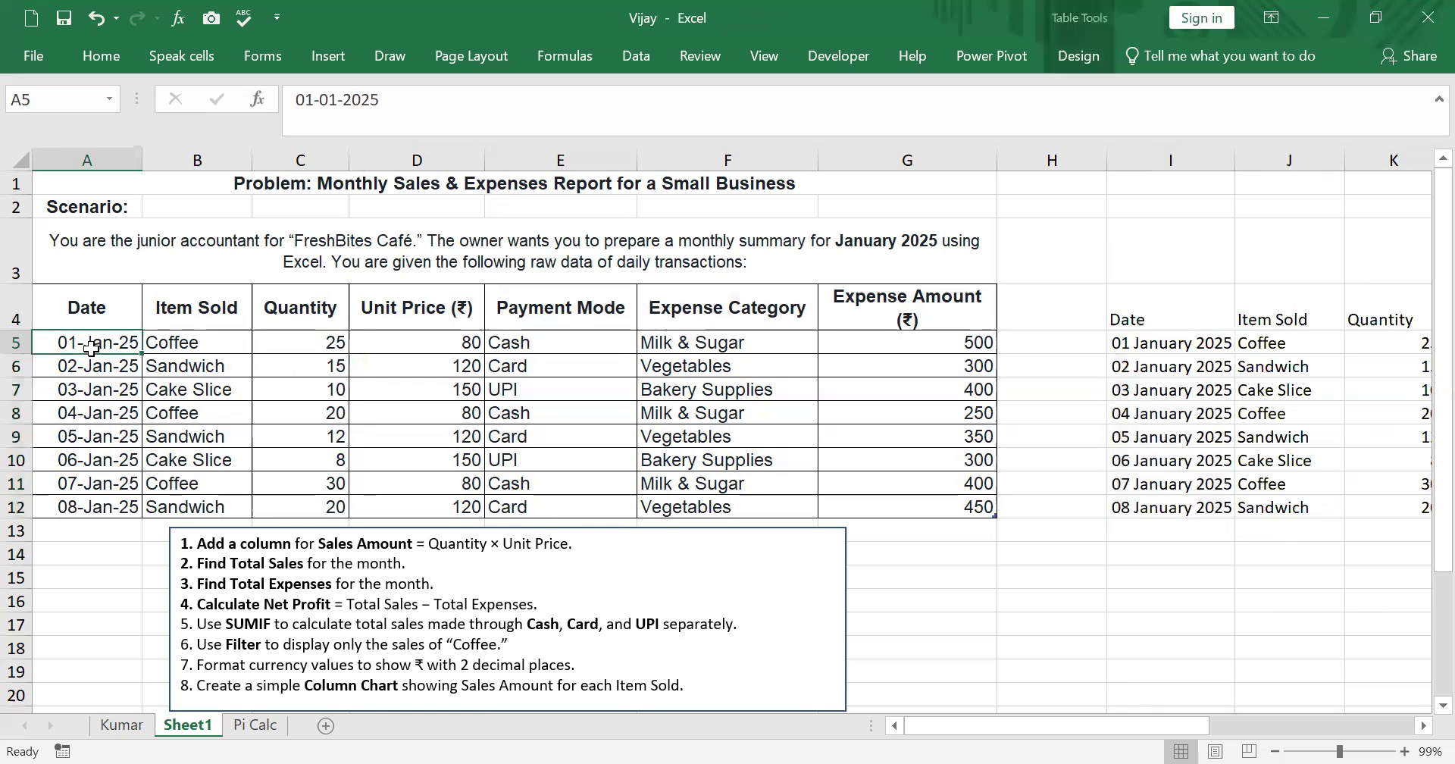
pyautogui.click(94, 59)
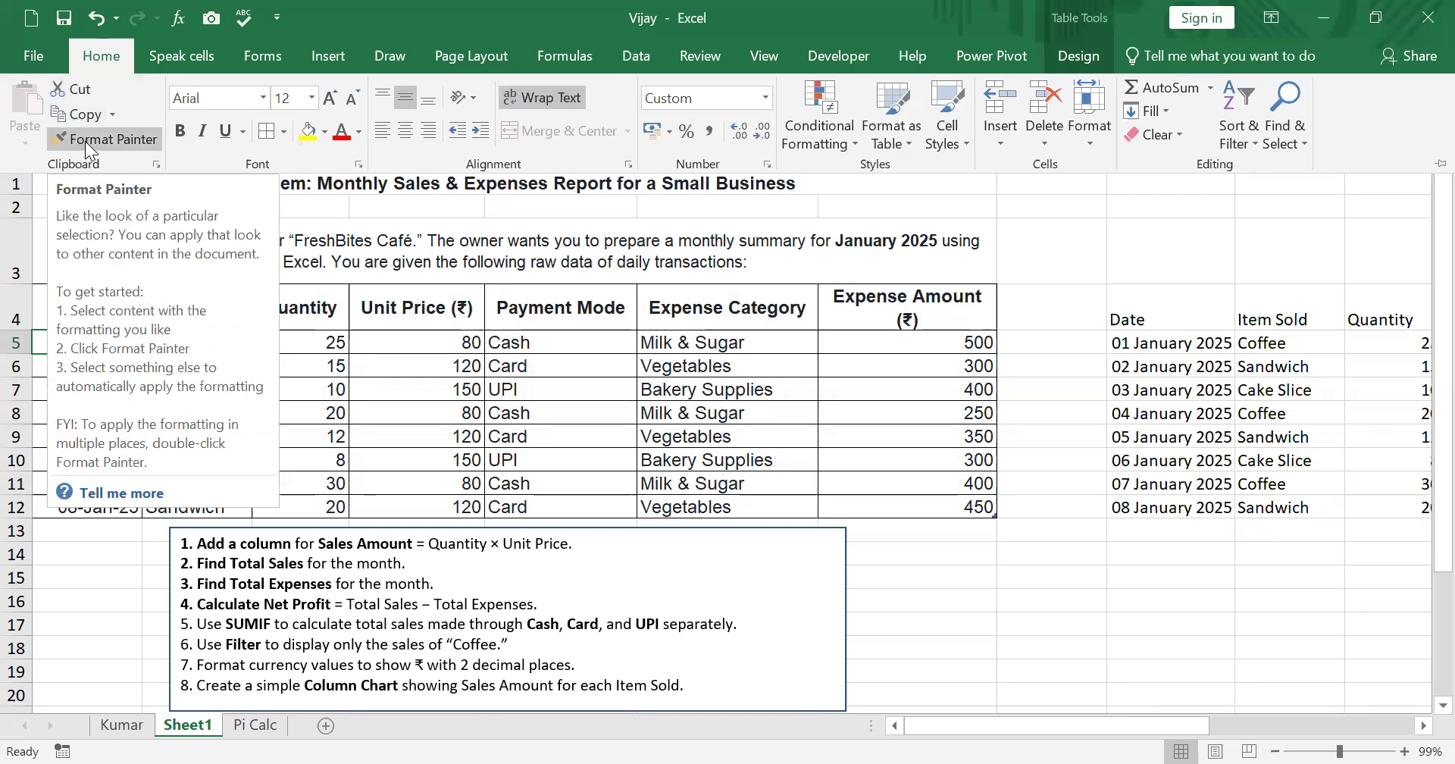
pyautogui.click(84, 141)
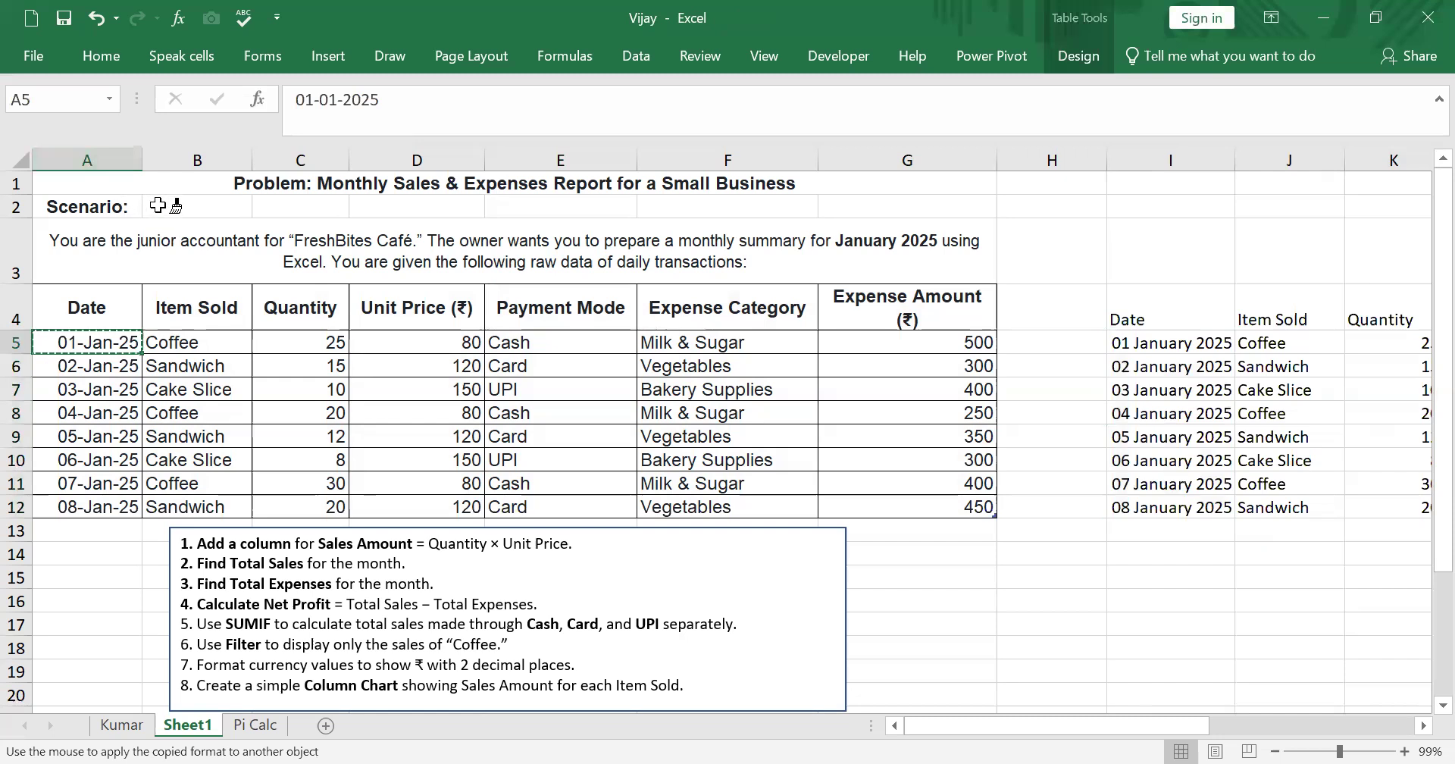
pyautogui.moveTo(1165, 340); pyautogui.dragTo(1186, 500)
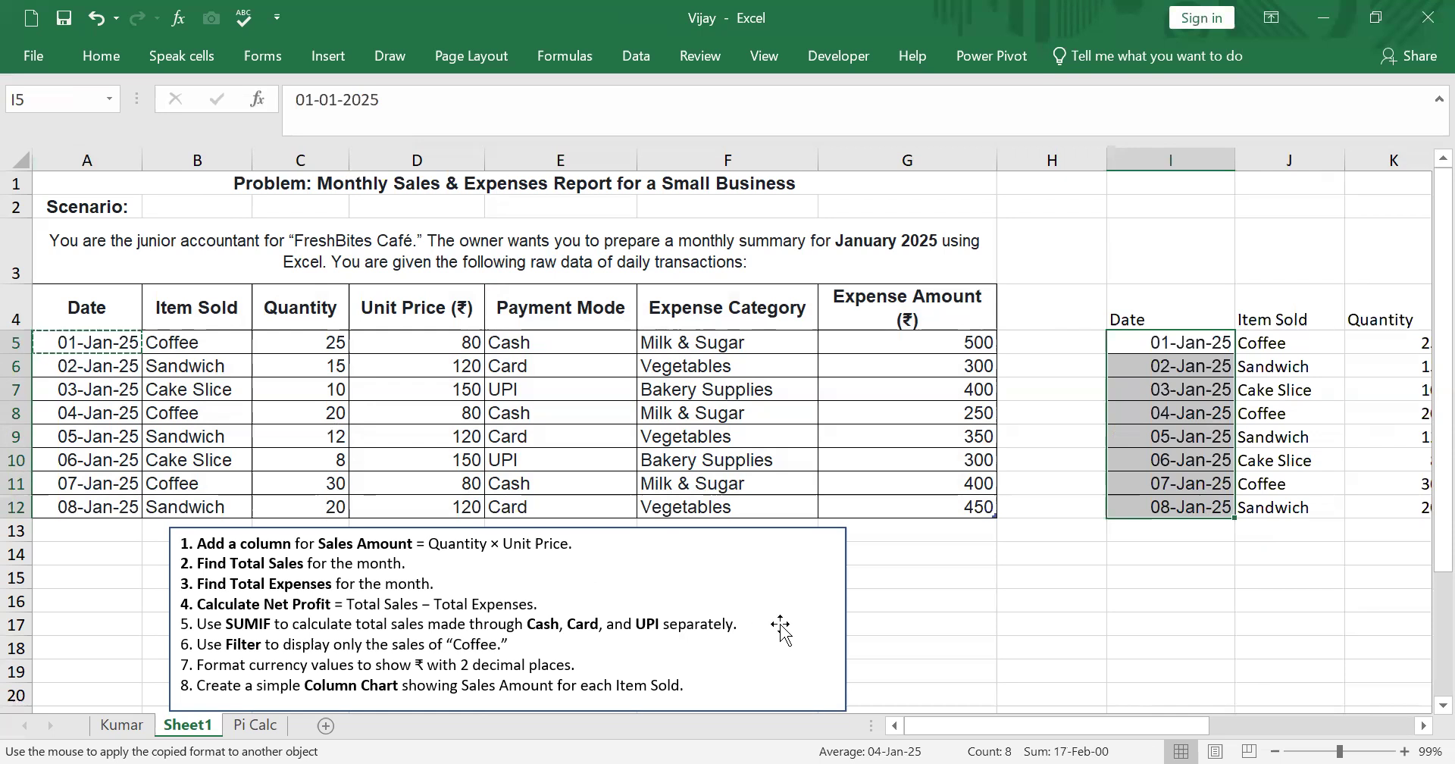
pyautogui.press('Escape')
# - Make the new table's headers in I4:N4 bold
pyautogui.click(1067, 652)
pyautogui.moveTo(1116, 719); pyautogui.dragTo(1255, 683)
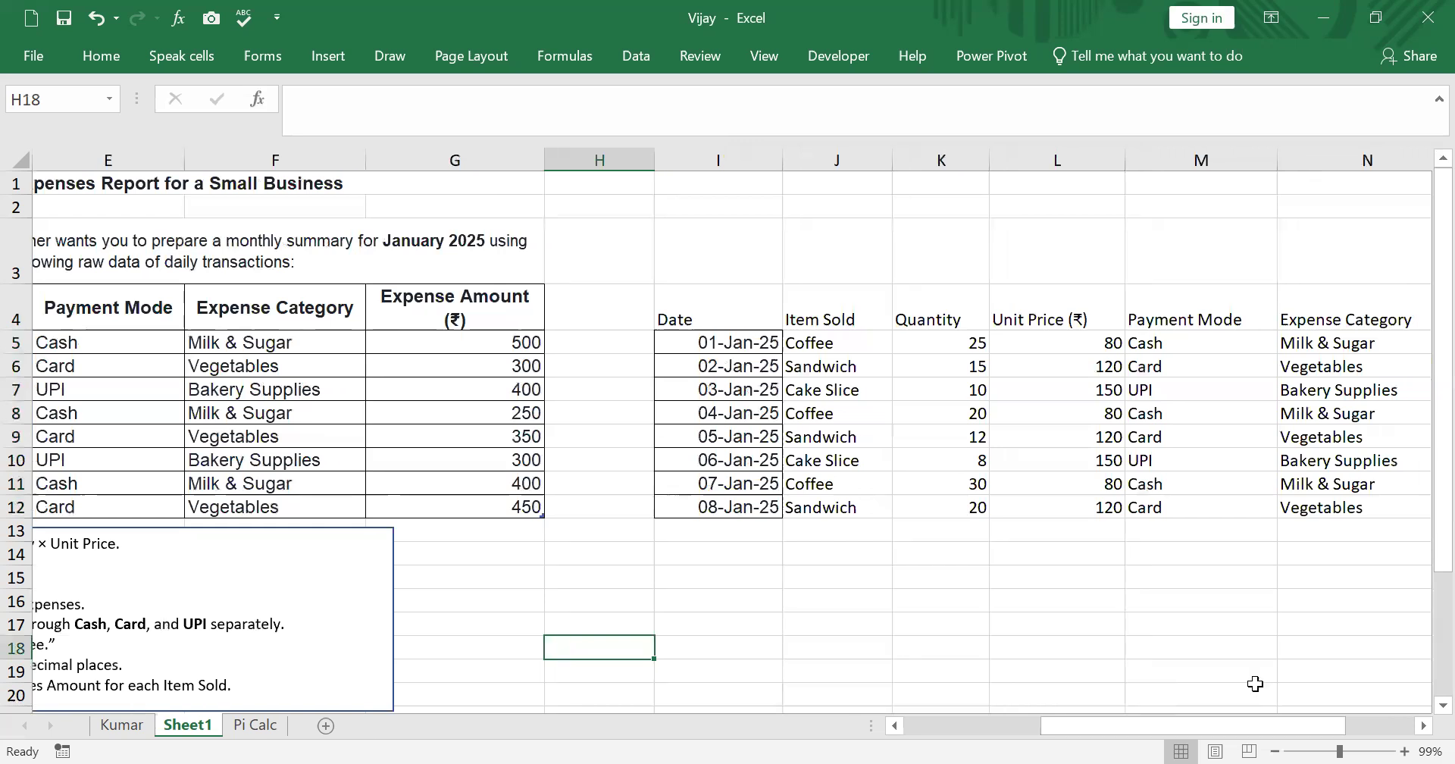
pyautogui.moveTo(983, 320); pyautogui.dragTo(1363, 315)
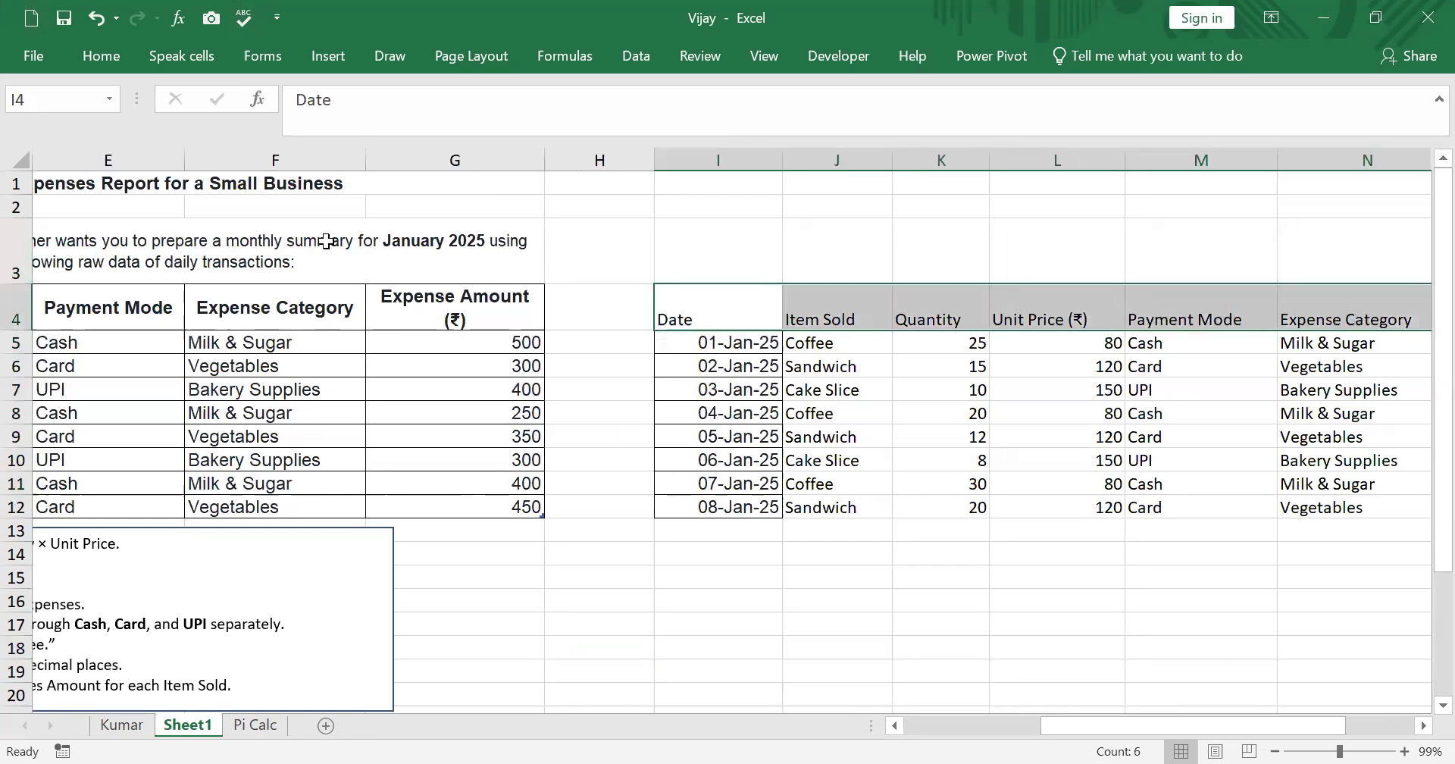
pyautogui.click(112, 56)
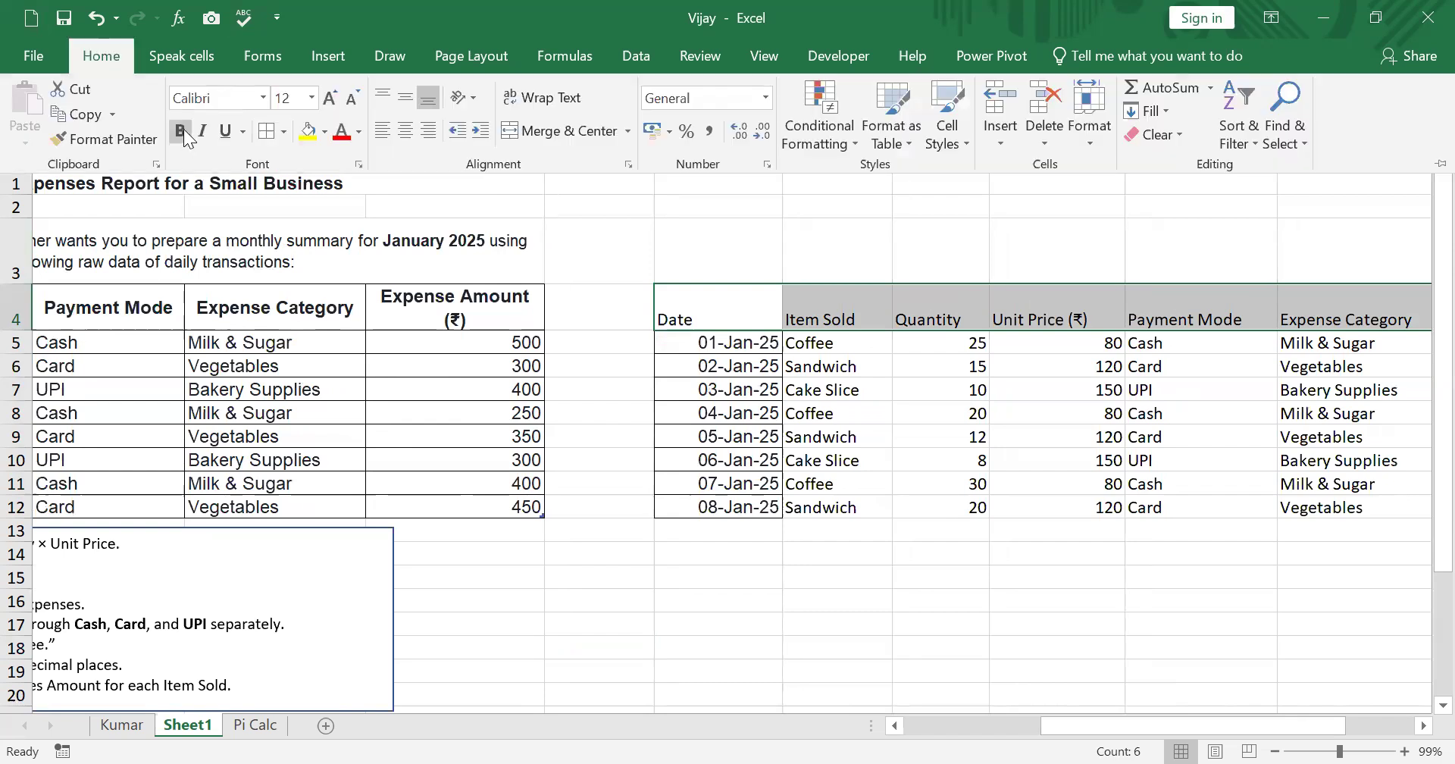
pyautogui.click(180, 131)
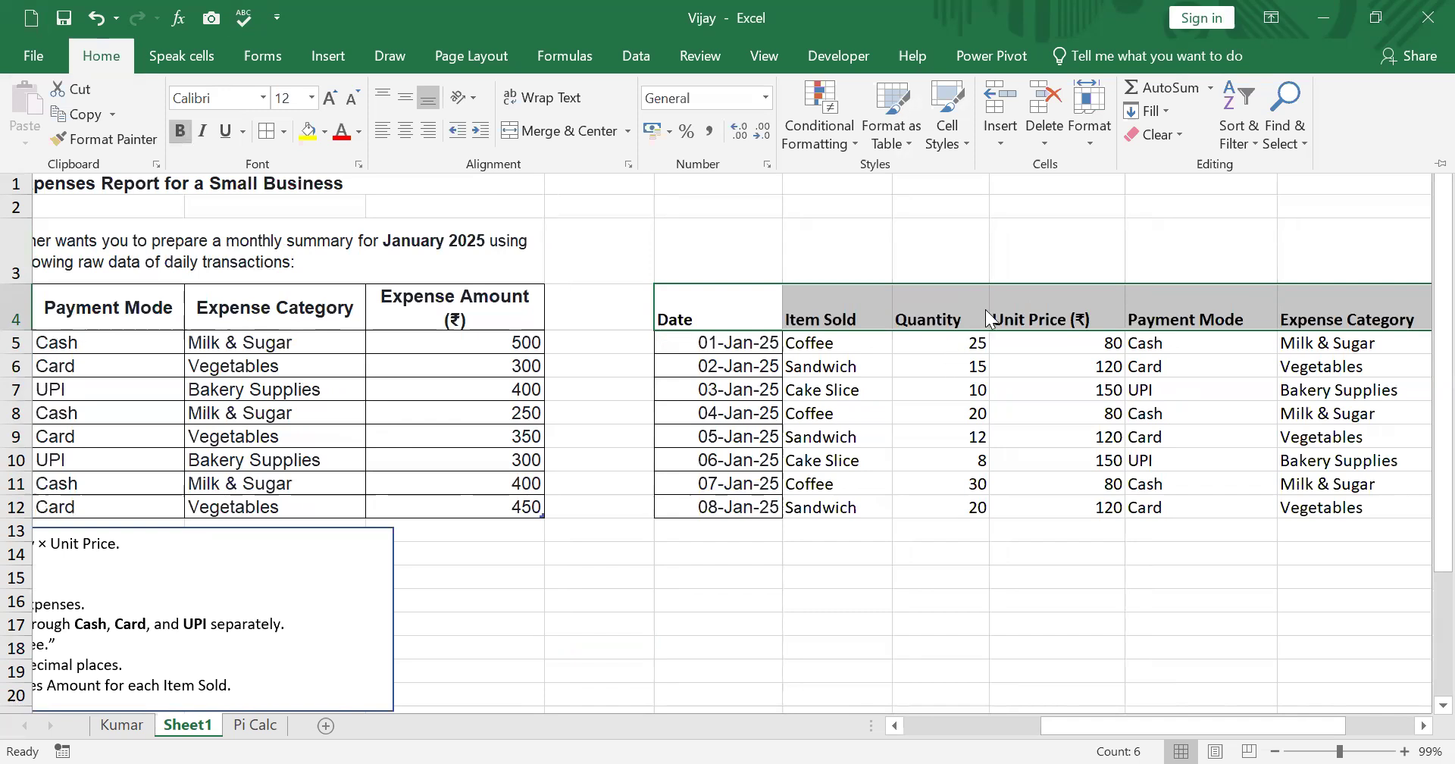
# - Break the Payment Mode header in M4 onto two lines inside the cell
pyautogui.click(1200, 316)
pyautogui.doubleClick(1203, 315)
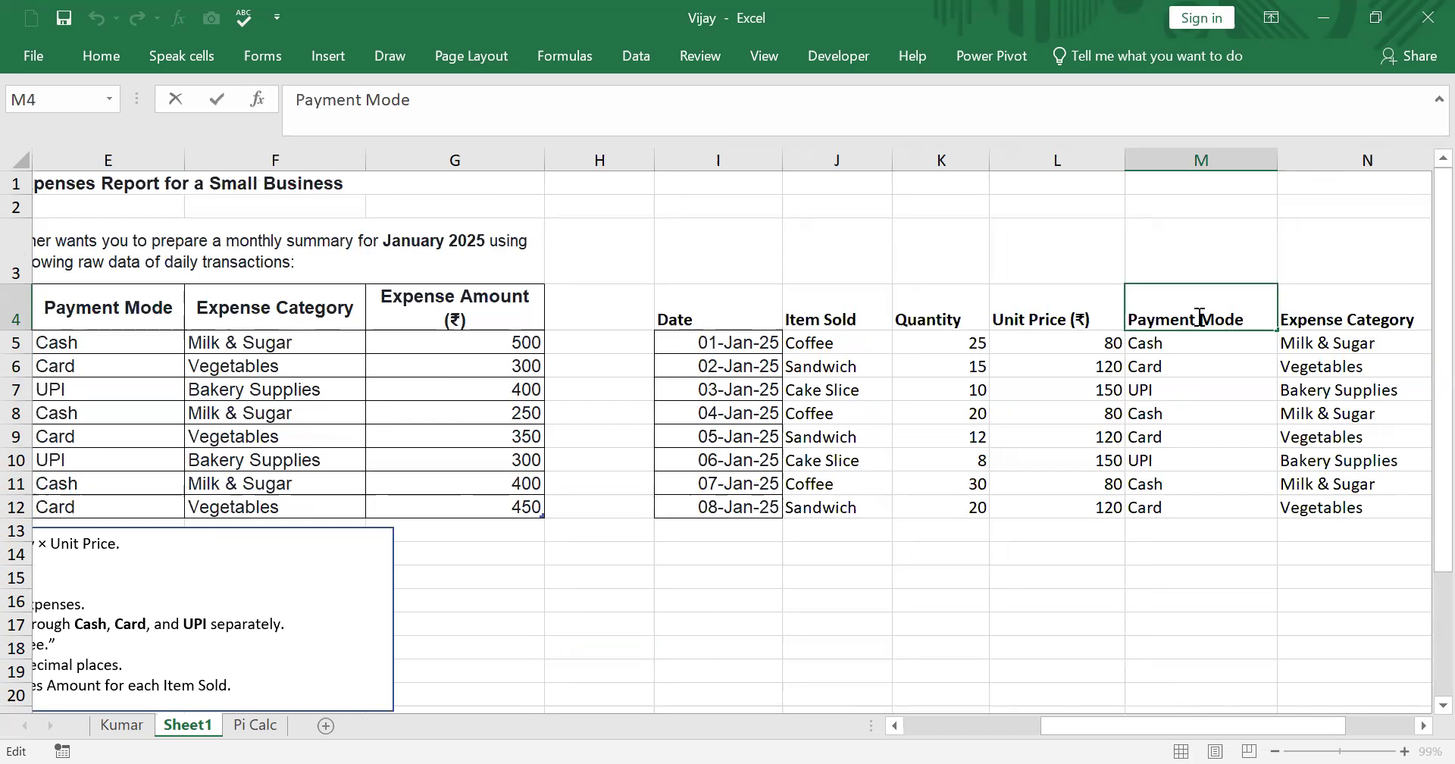
pyautogui.hotkey('alt', 'Return')
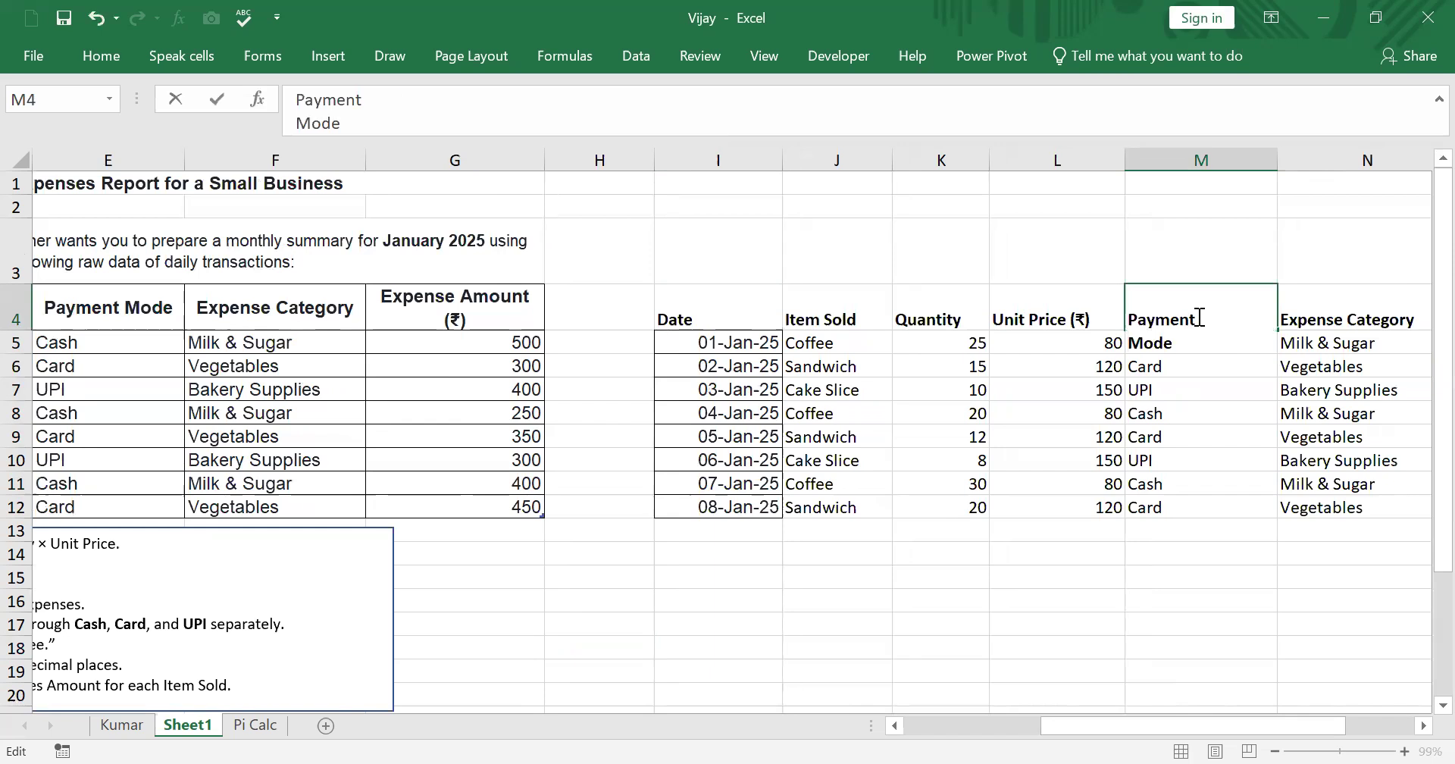
pyautogui.click(1187, 617)
# - Break the Expense Category header in N4 onto two lines inside the cell
pyautogui.click(1339, 311)
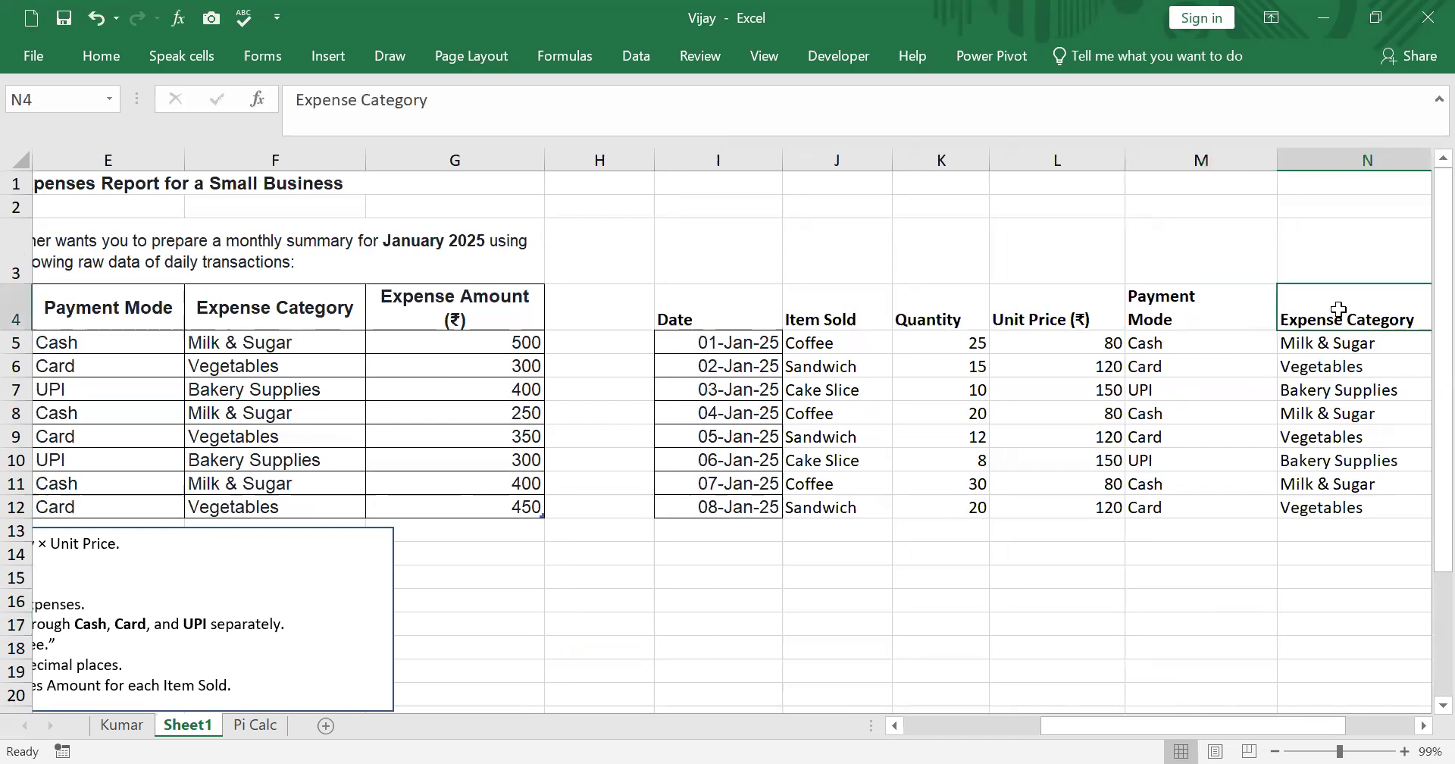
pyautogui.click(1423, 727)
pyautogui.click(1423, 727)
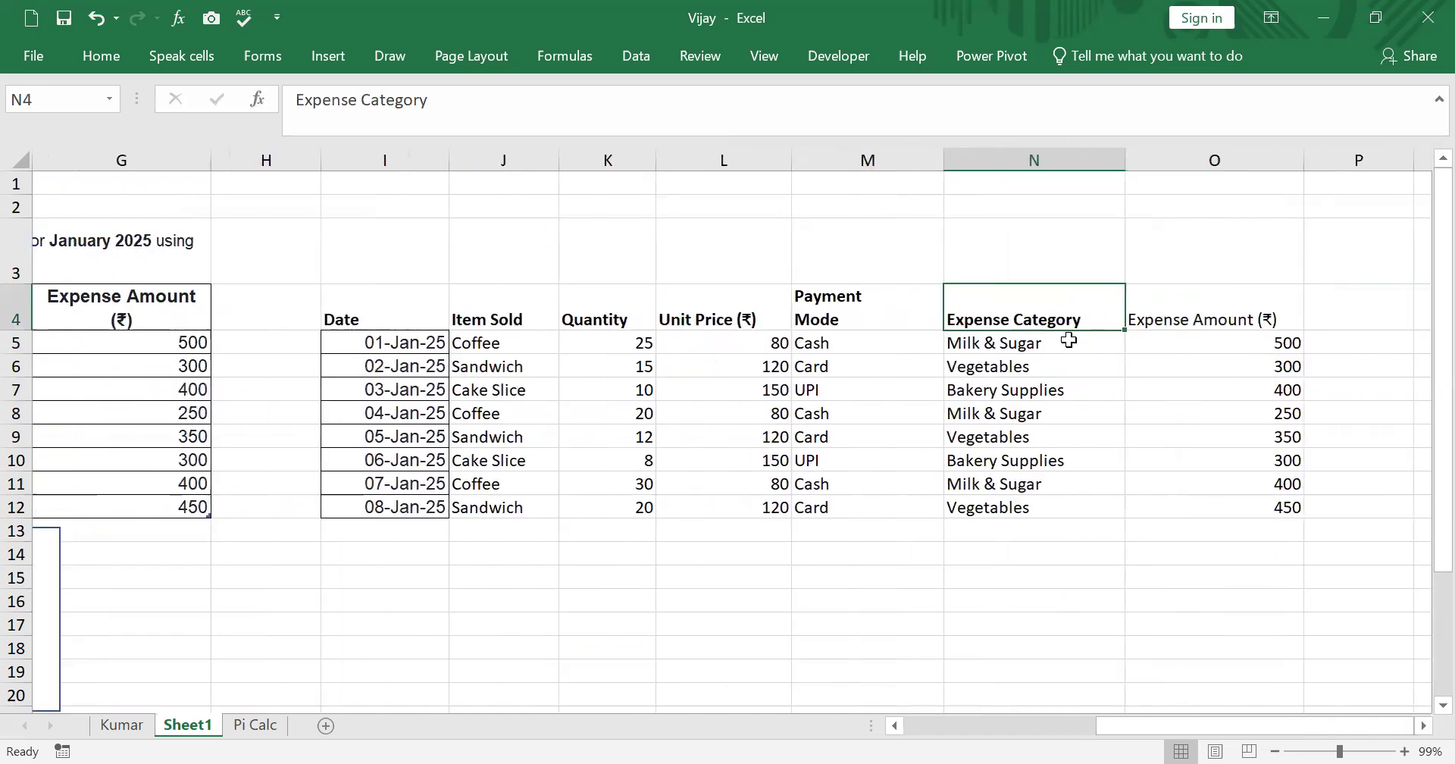
pyautogui.doubleClick(1015, 322)
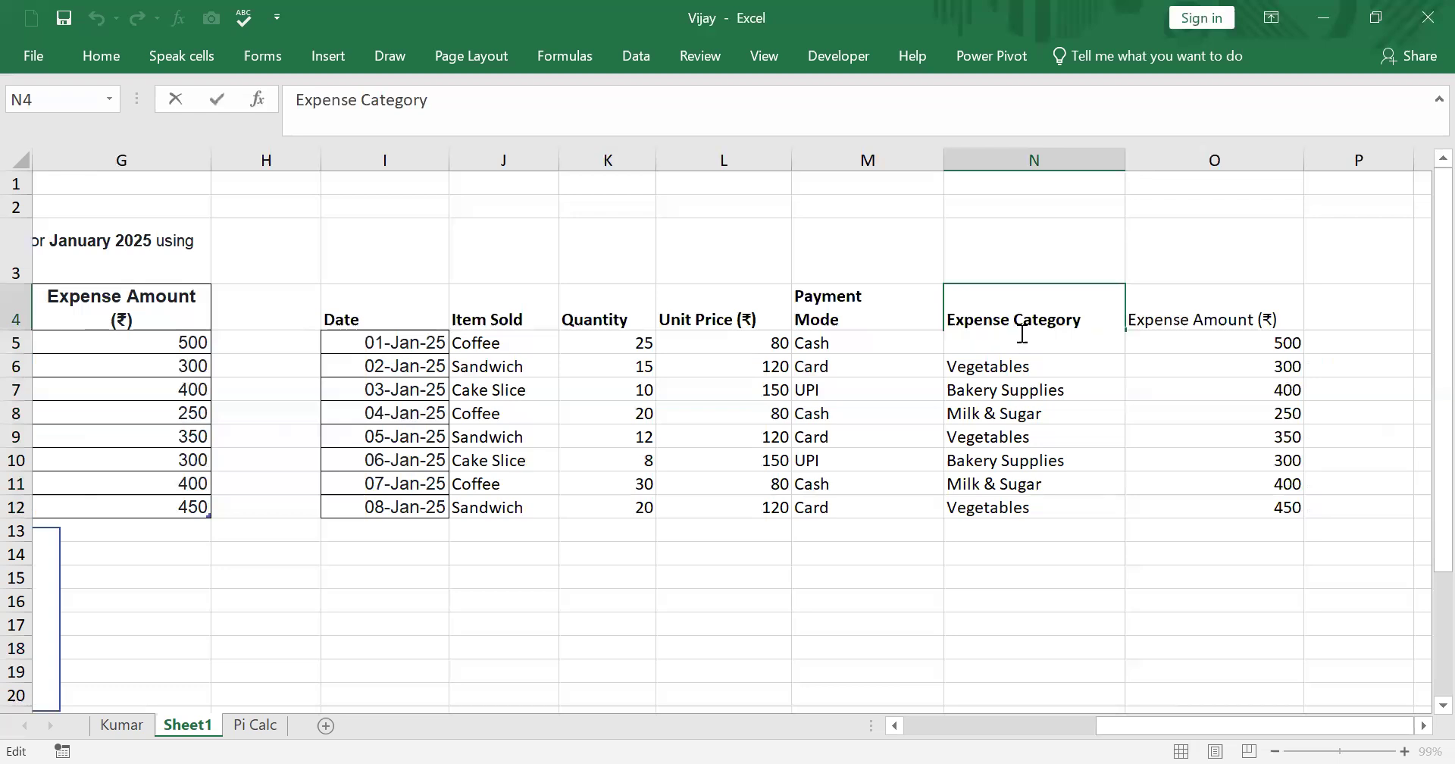
pyautogui.hotkey('alt', 'Return')
pyautogui.click(1159, 436)
# - Break the Expense Amount (₹) header in O4 onto two lines and make it bold
pyautogui.doubleClick(1190, 318)
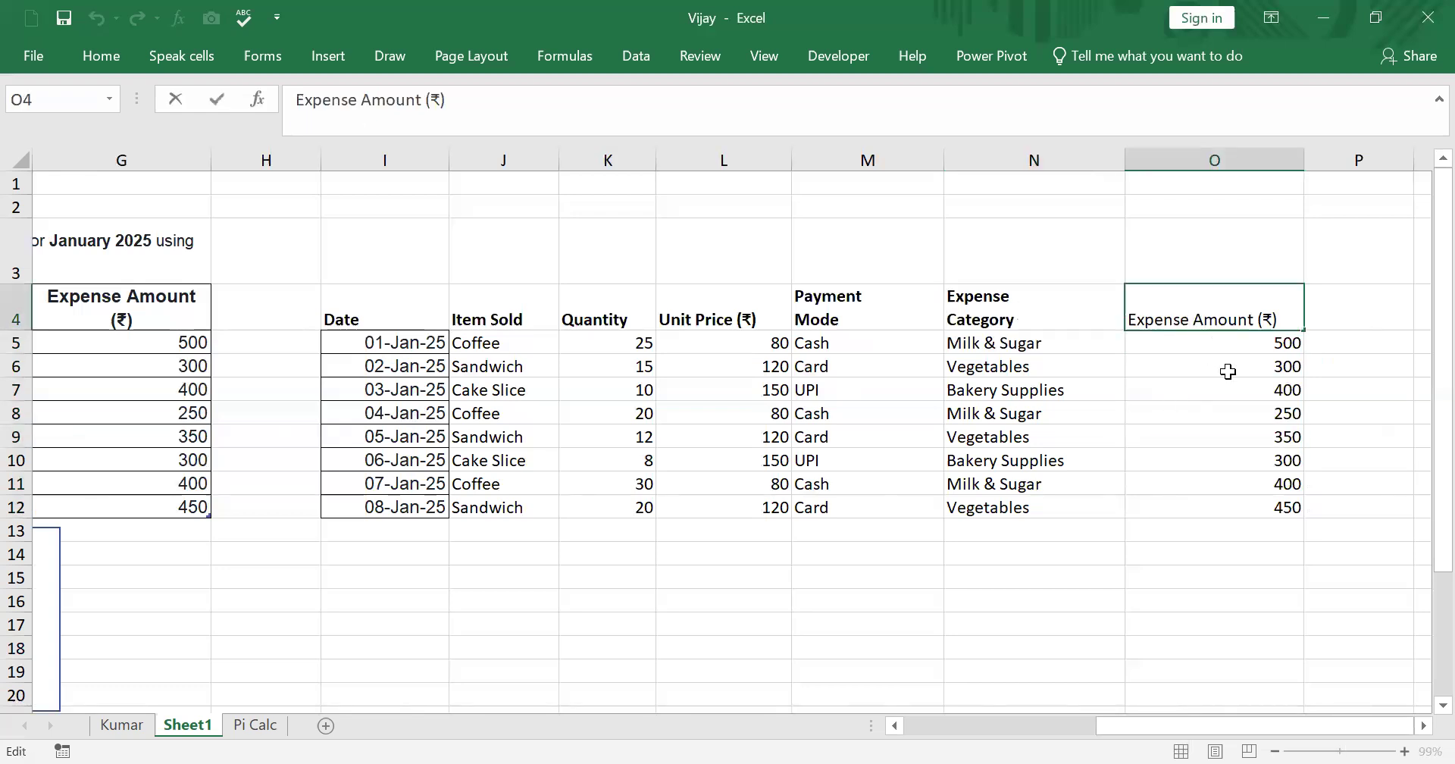
pyautogui.hotkey('alt', 'Return')
pyautogui.click(1227, 553)
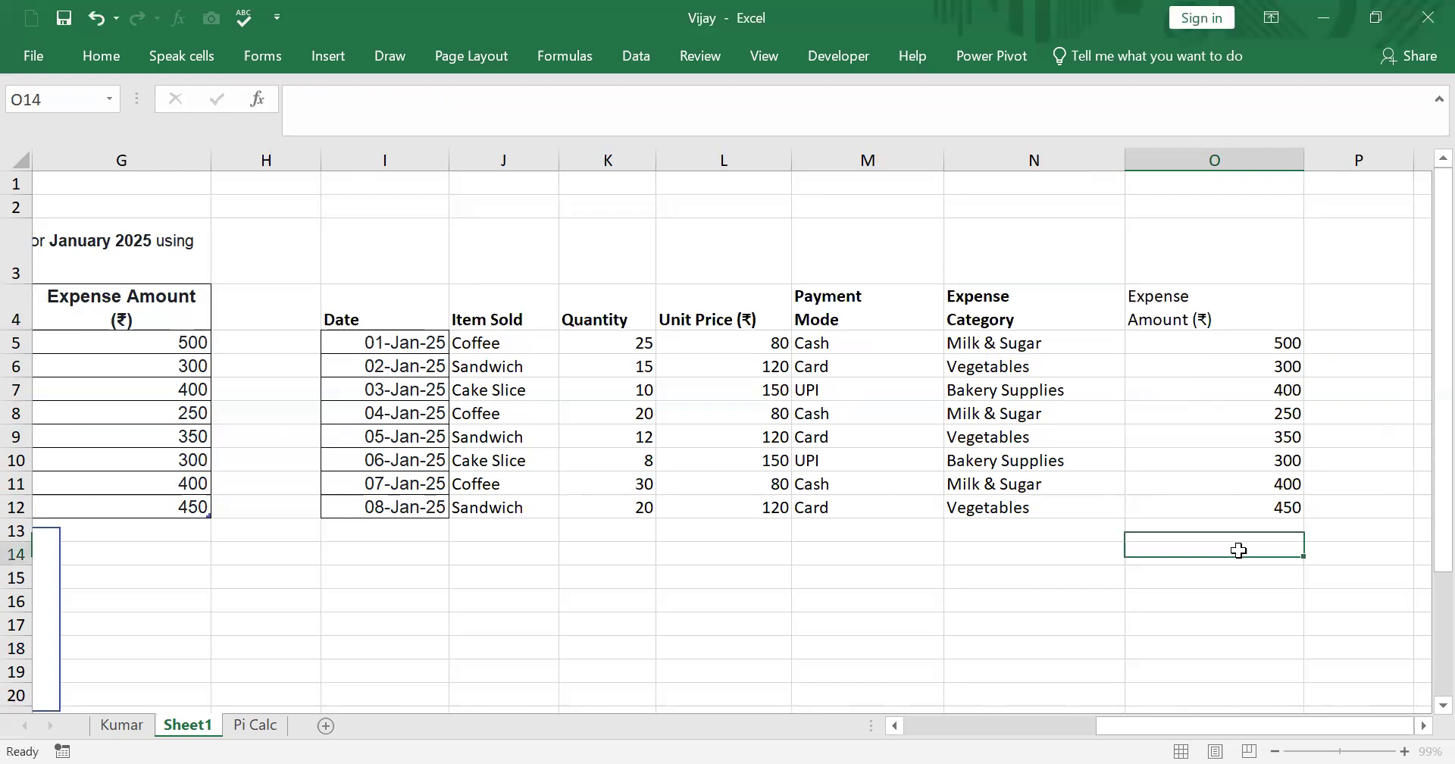
pyautogui.click(1156, 294)
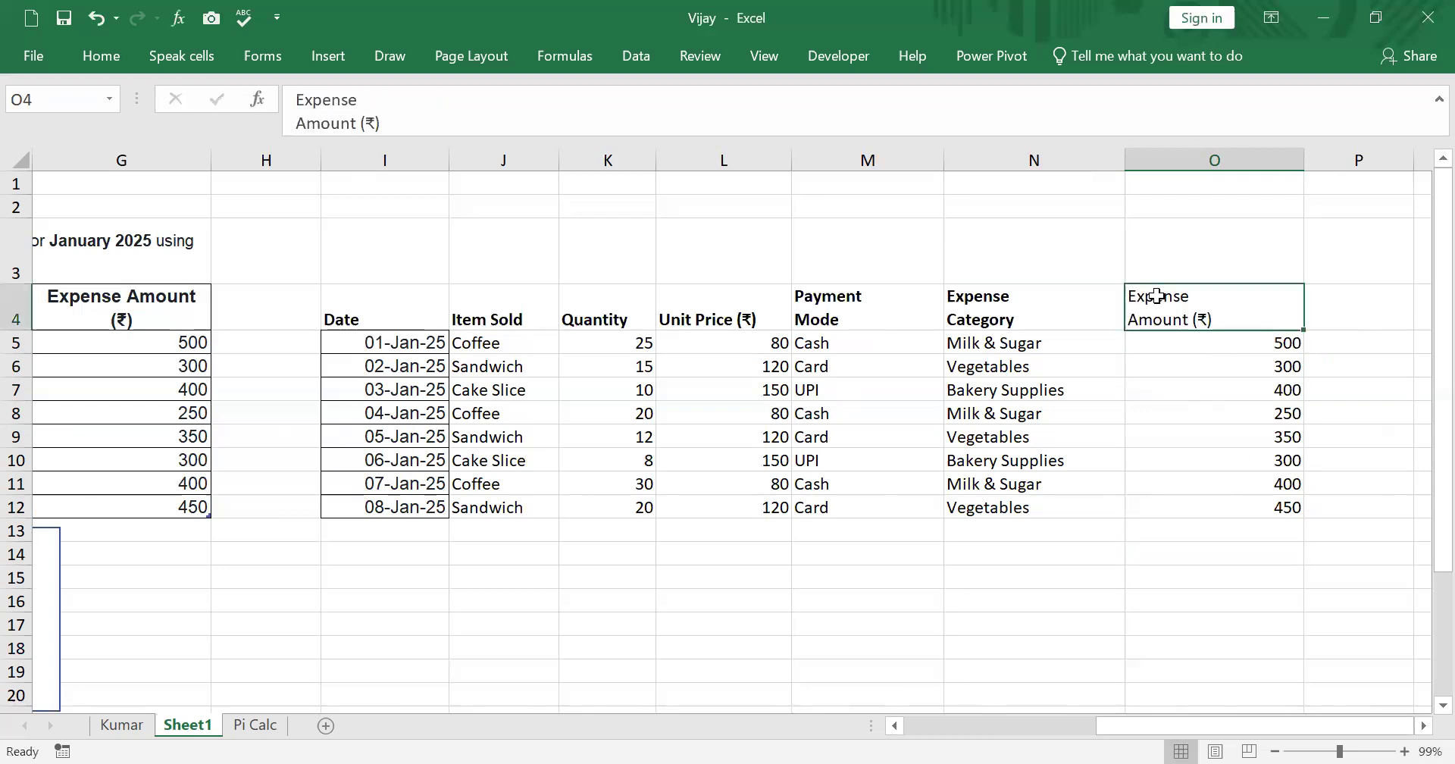
pyautogui.click(97, 61)
pyautogui.click(179, 130)
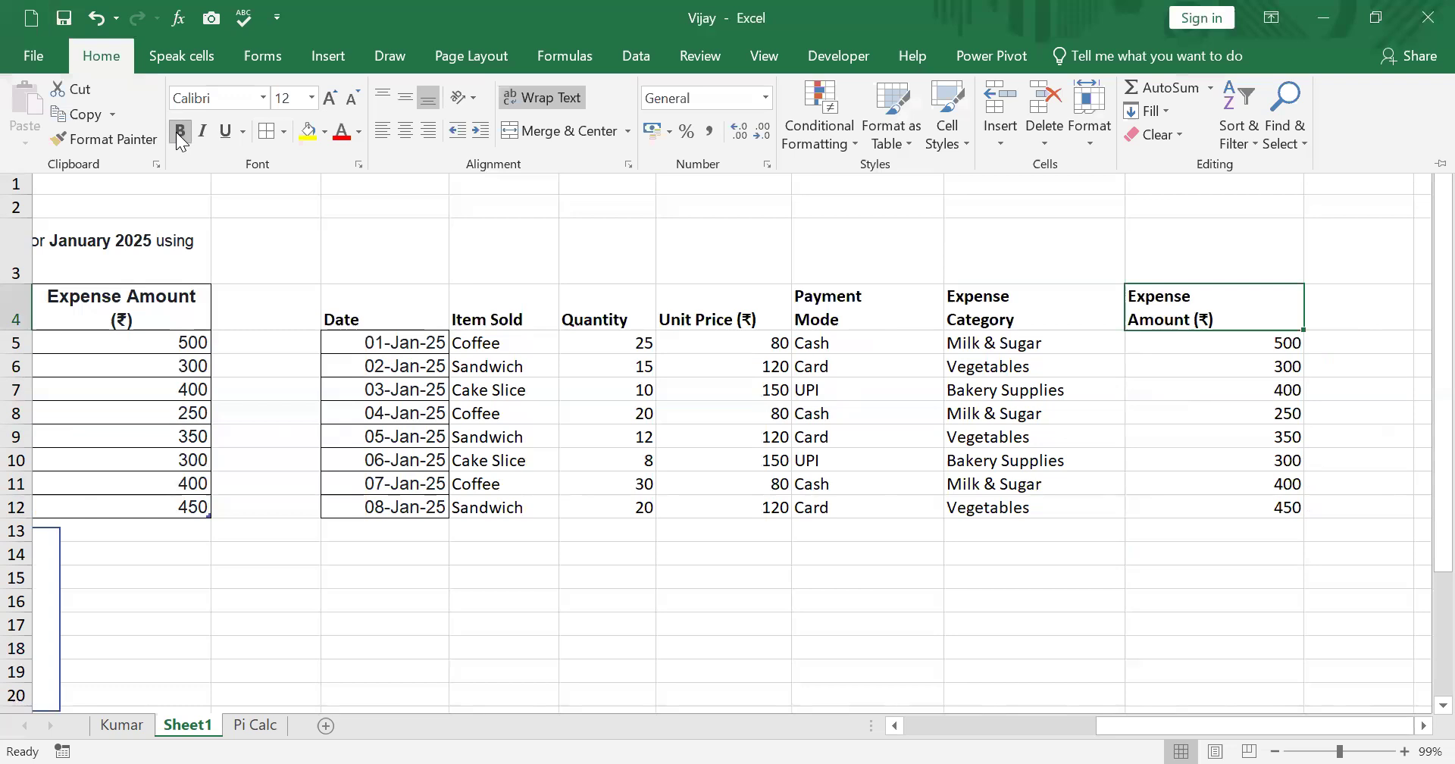
# - Autofit the widths of columns J through O to fit the new table's contents
pyautogui.click(1185, 461)
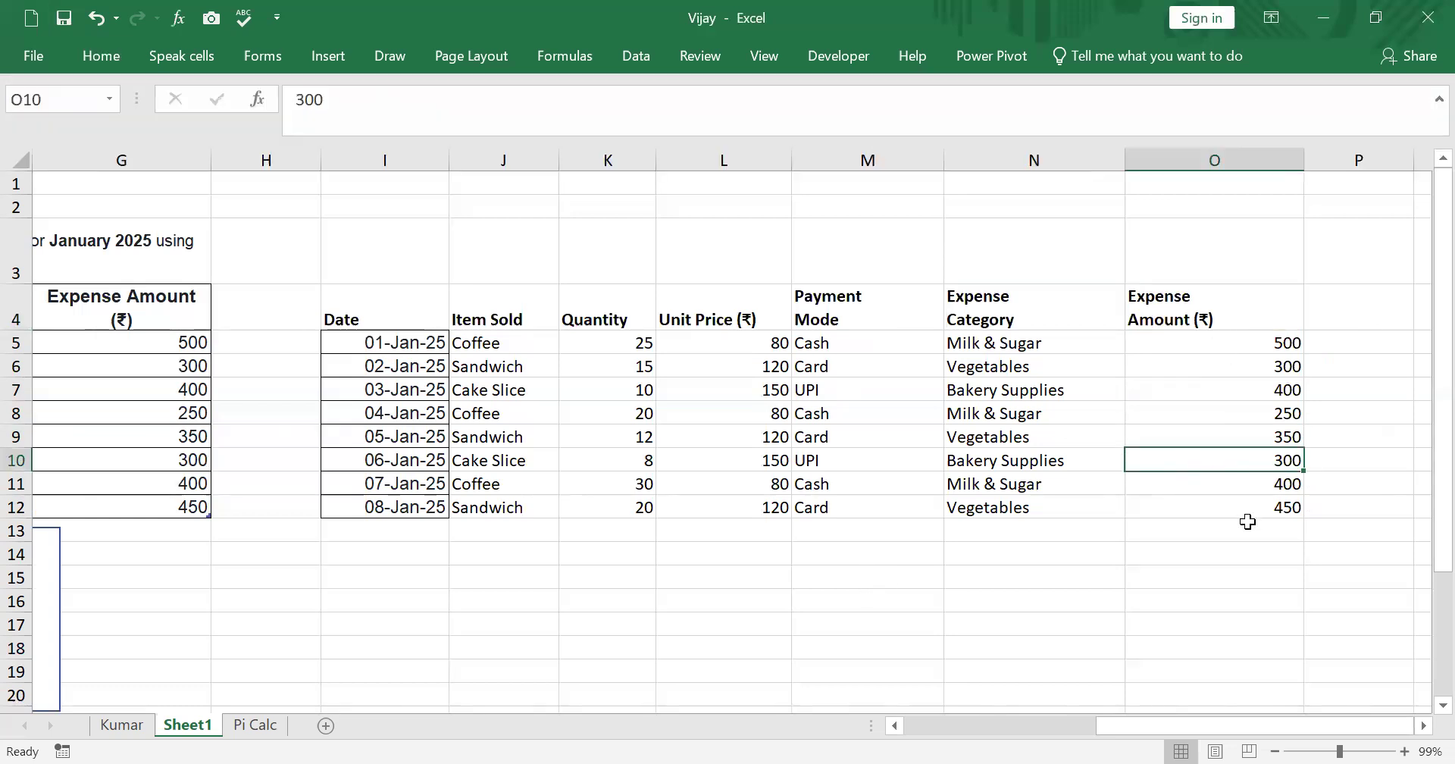
pyautogui.doubleClick(1303, 155)
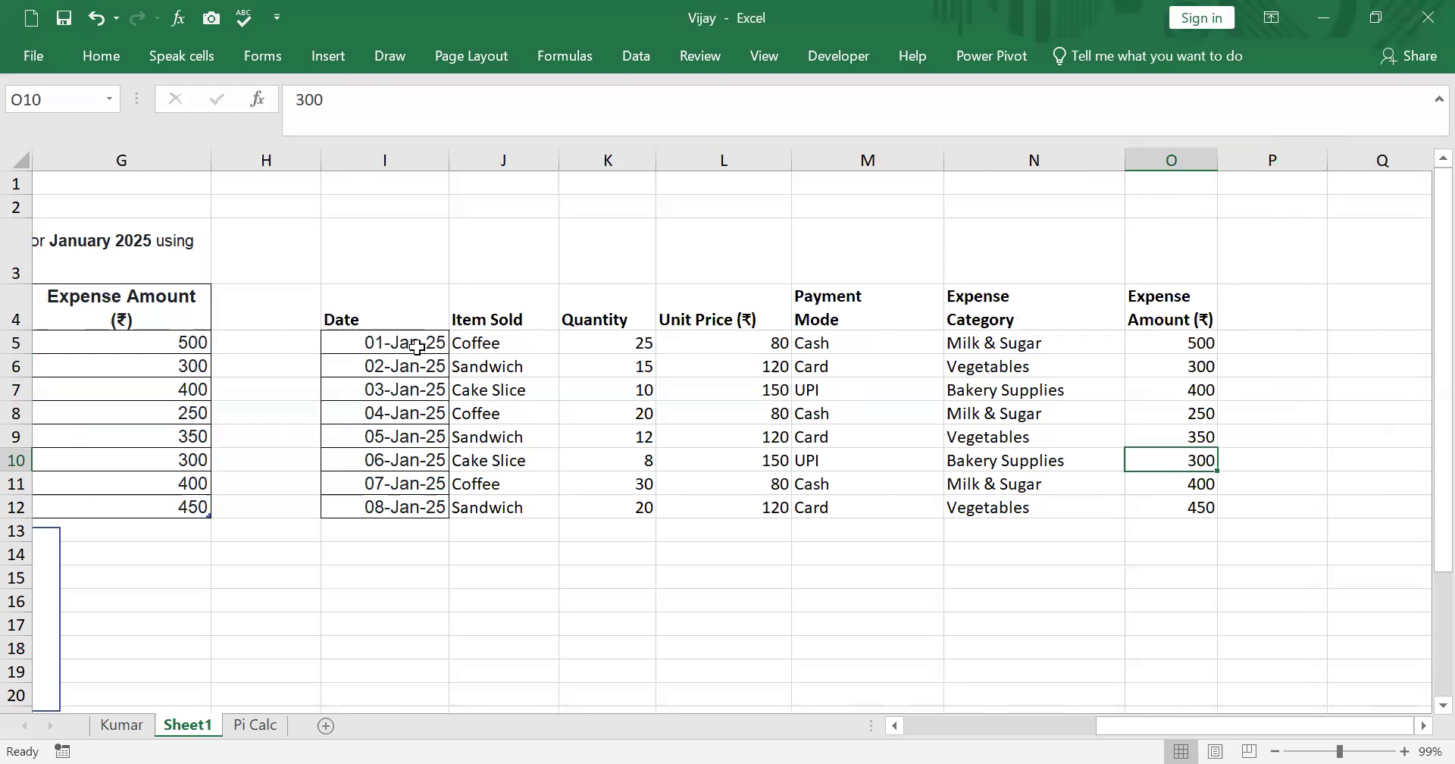
pyautogui.moveTo(370, 309); pyautogui.dragTo(1158, 464)
pyautogui.click(1273, 440)
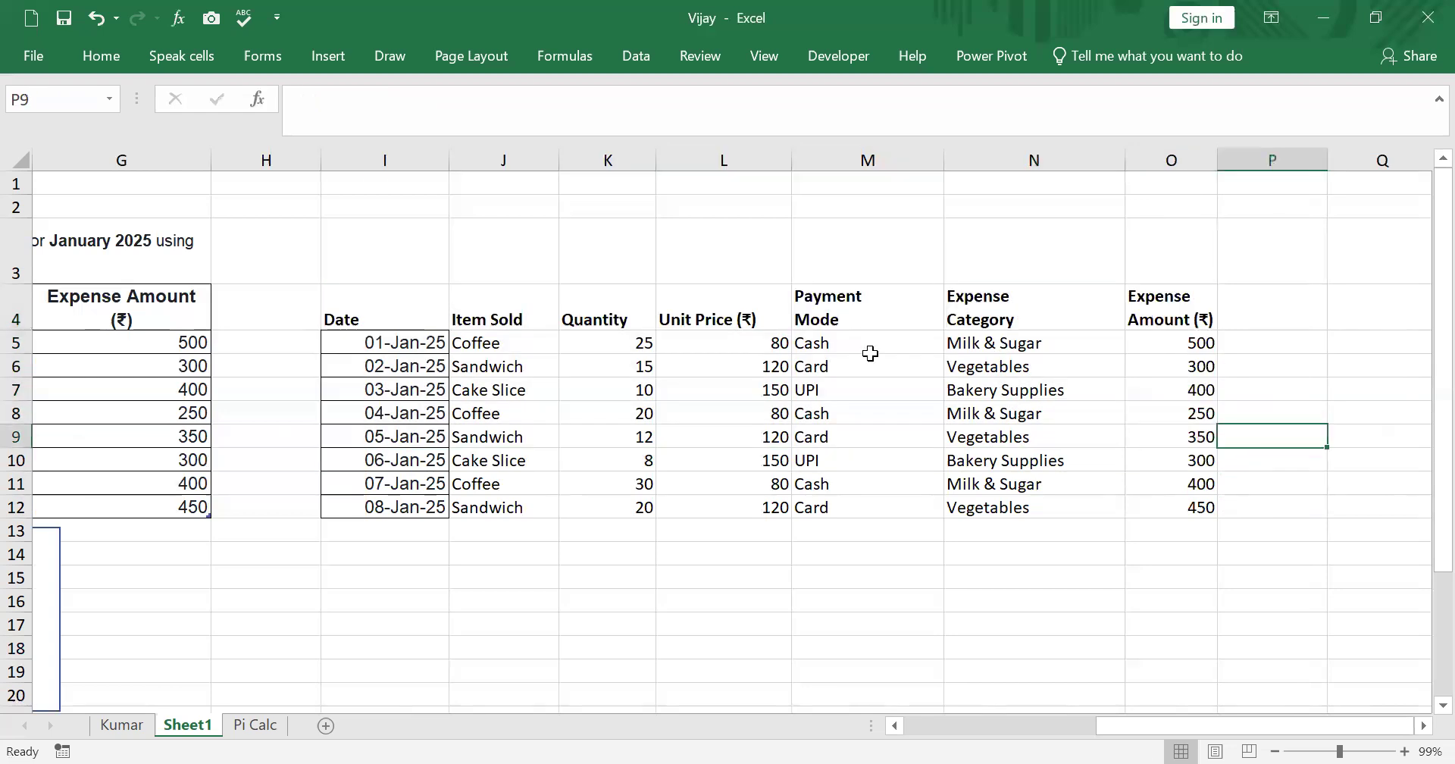
pyautogui.click(407, 310)
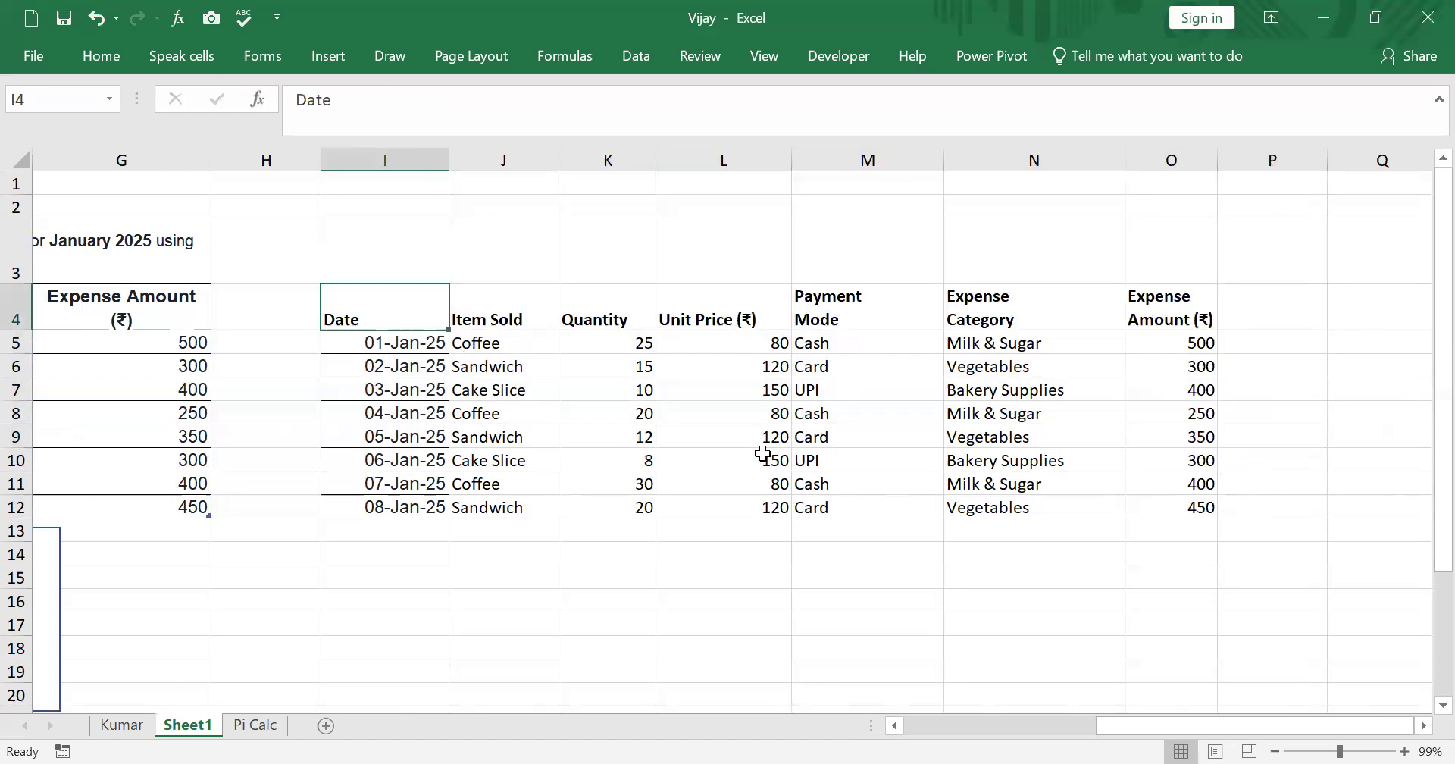
pyautogui.click(635, 391)
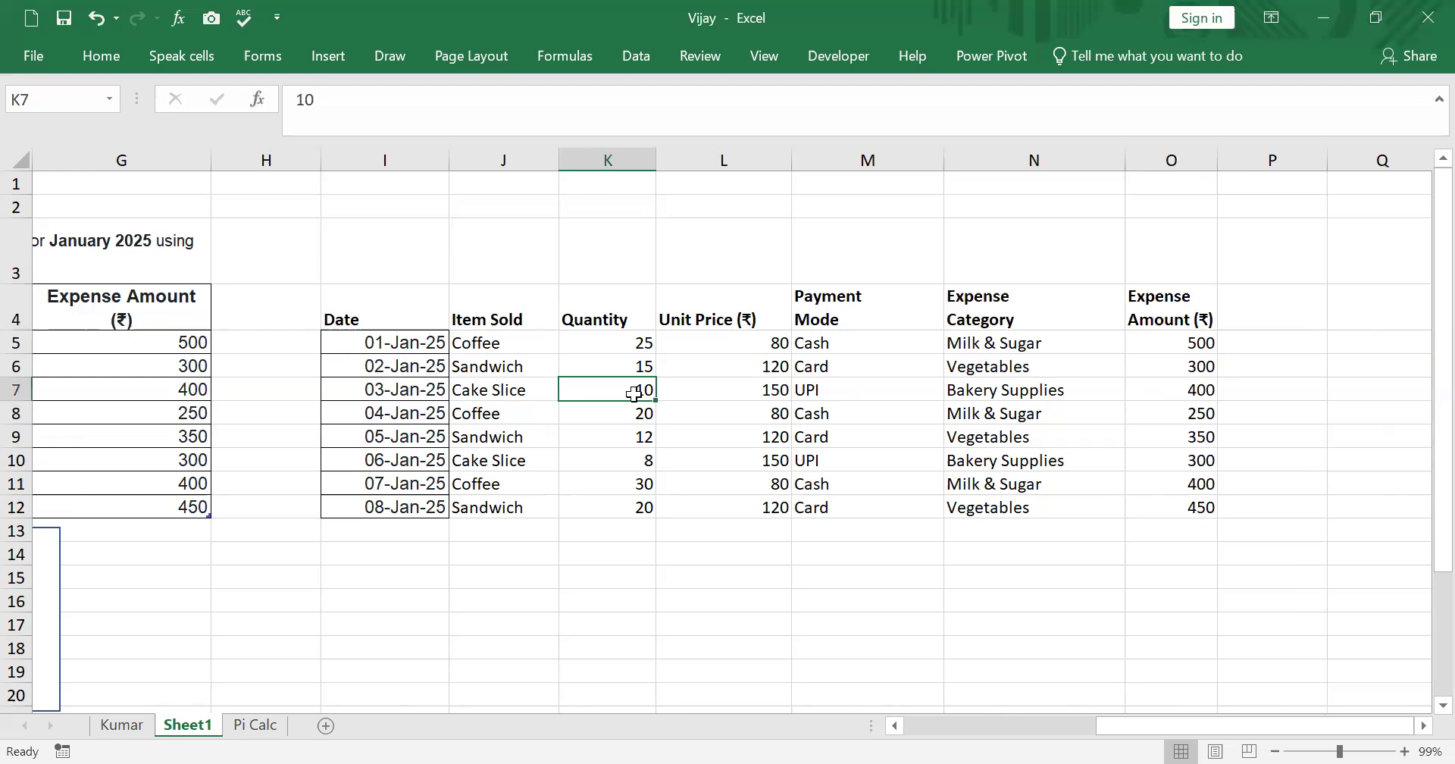
pyautogui.hotkey('ctrl', 'a')
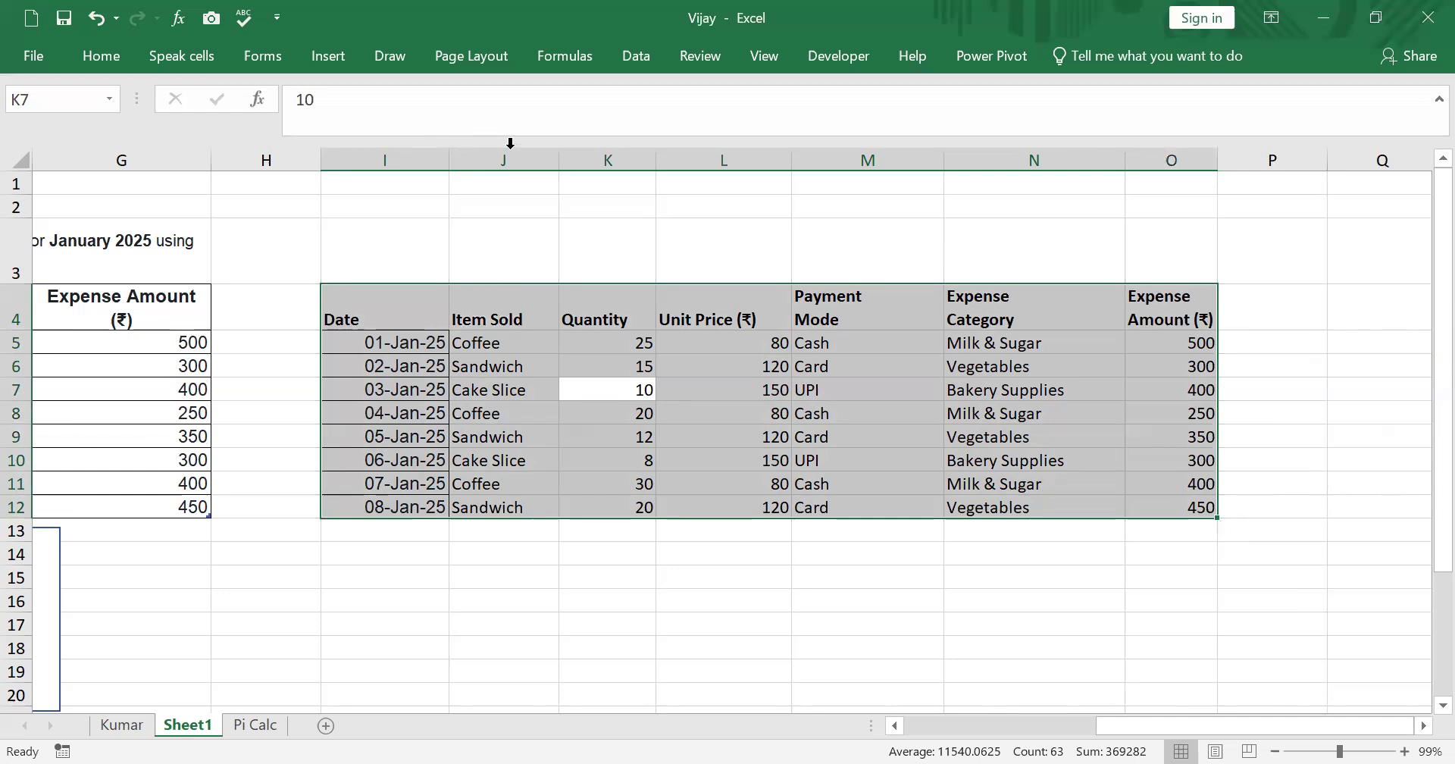
pyautogui.doubleClick(558, 166)
pyautogui.doubleClick(626, 166)
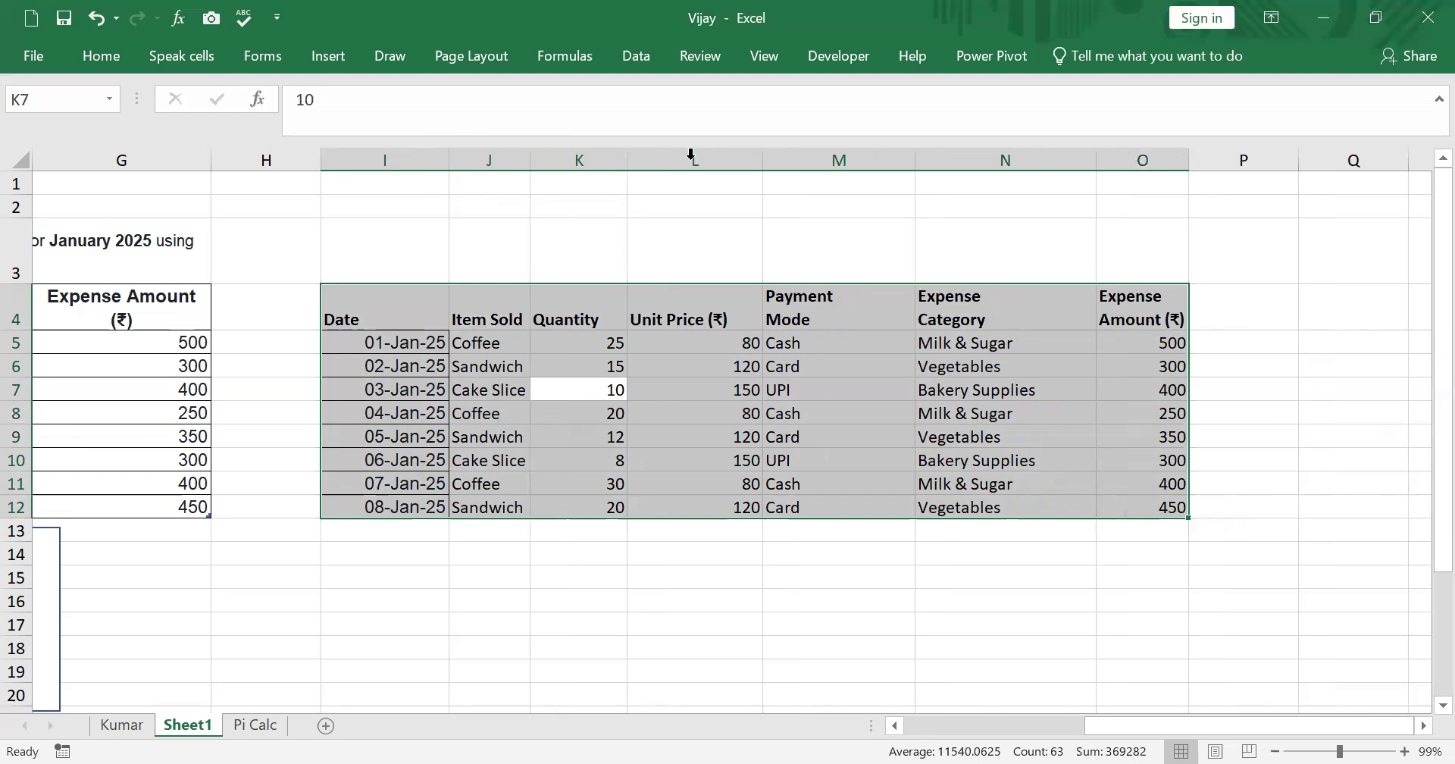
pyautogui.doubleClick(739, 160)
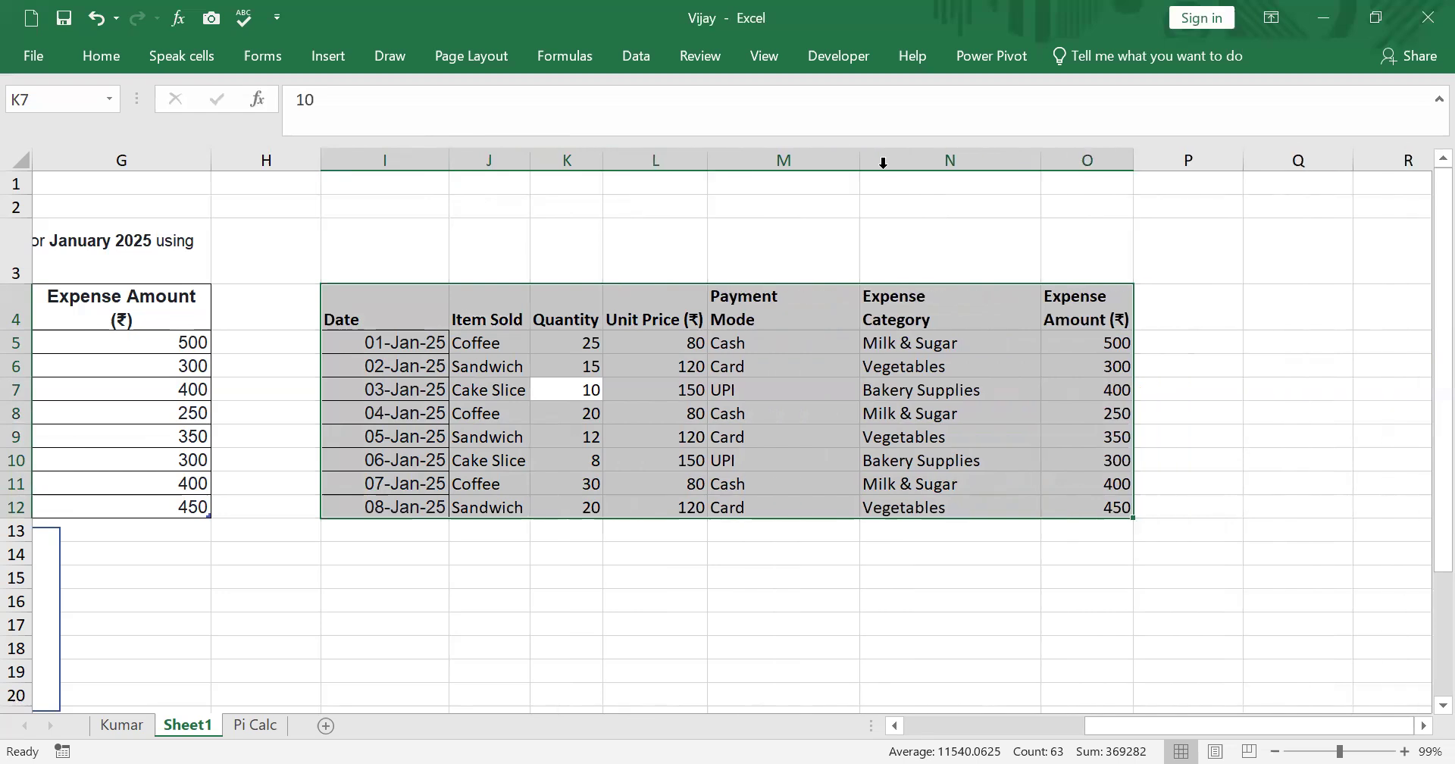
pyautogui.doubleClick(860, 156)
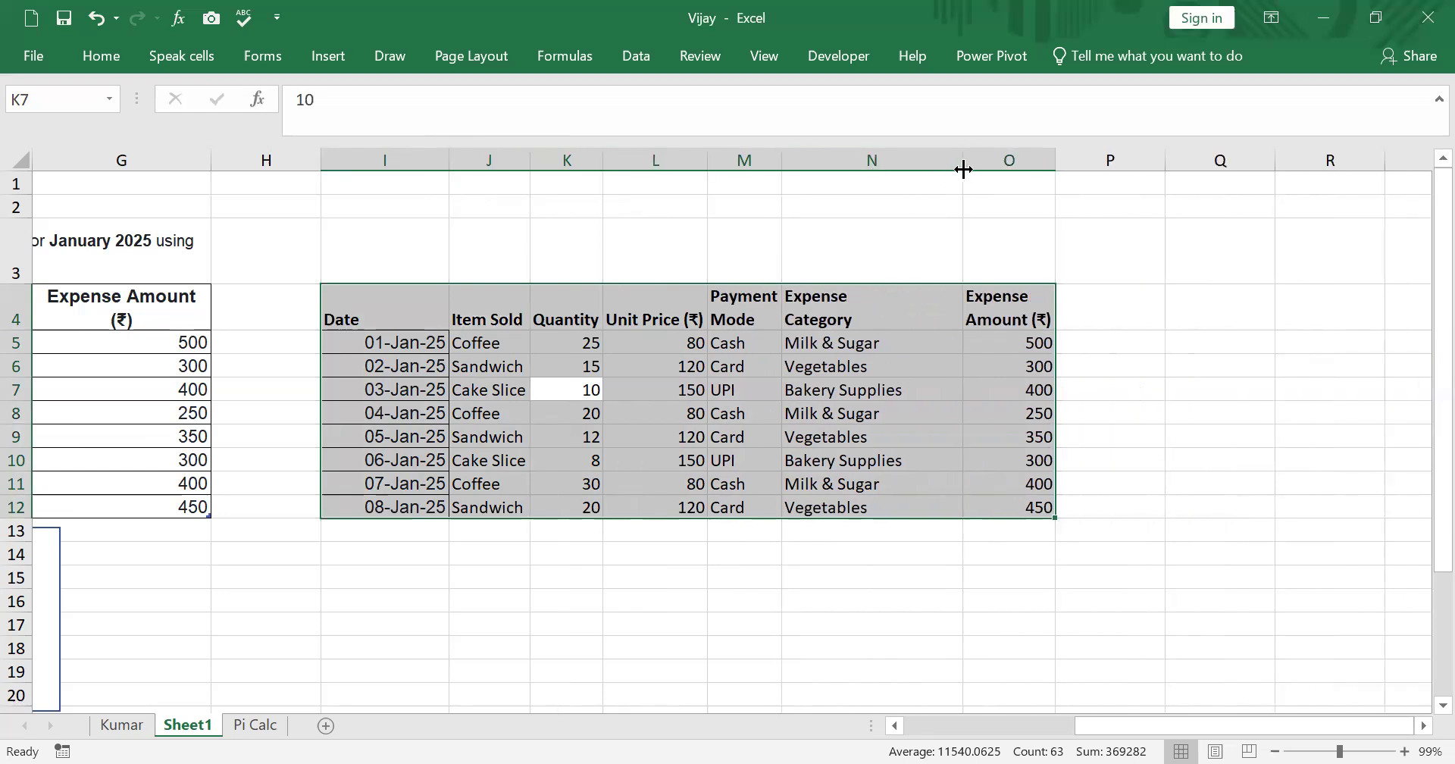
pyautogui.doubleClick(963, 167)
pyautogui.click(1299, 337)
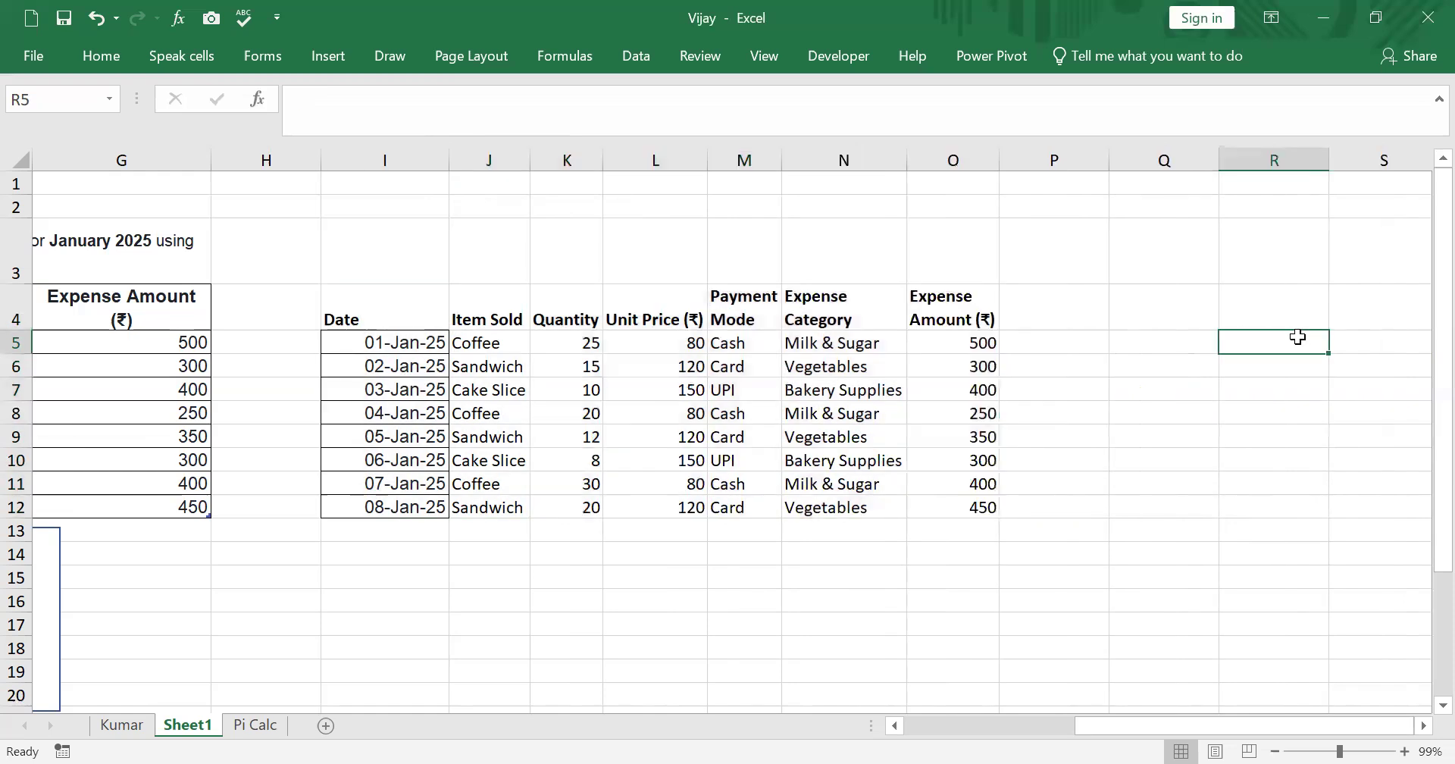
# - Apply All Borders to the new table range I4:O12
pyautogui.moveTo(421, 295); pyautogui.dragTo(965, 508)
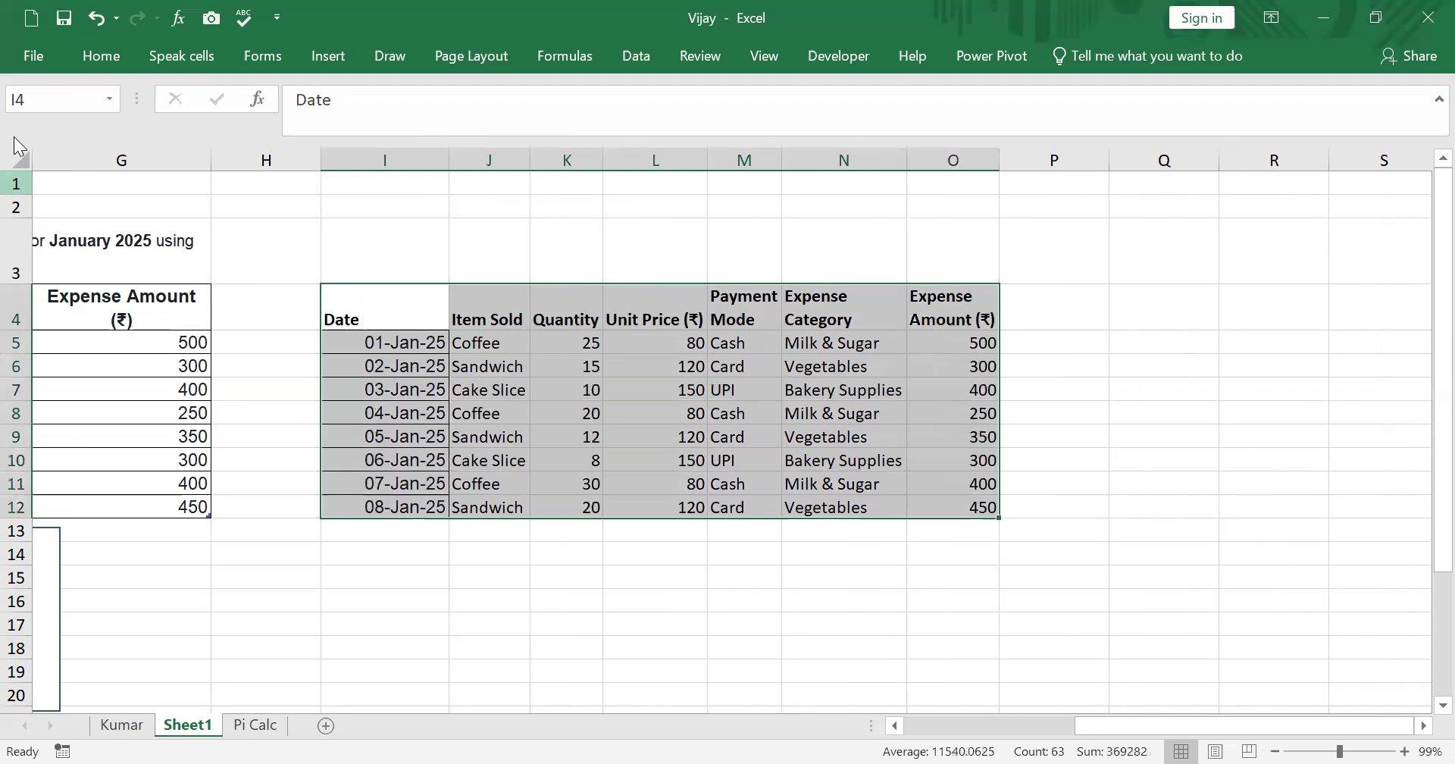
pyautogui.click(101, 56)
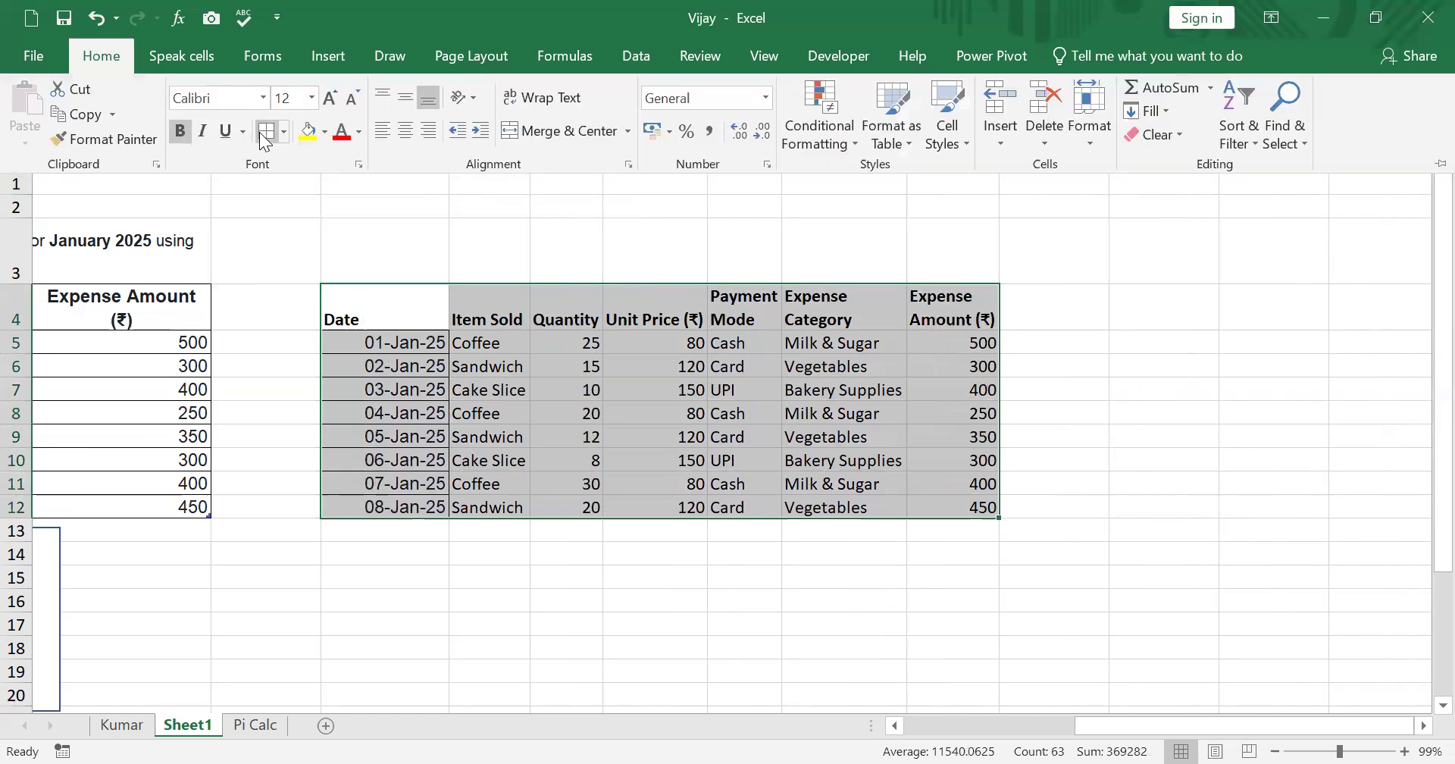
pyautogui.click(283, 132)
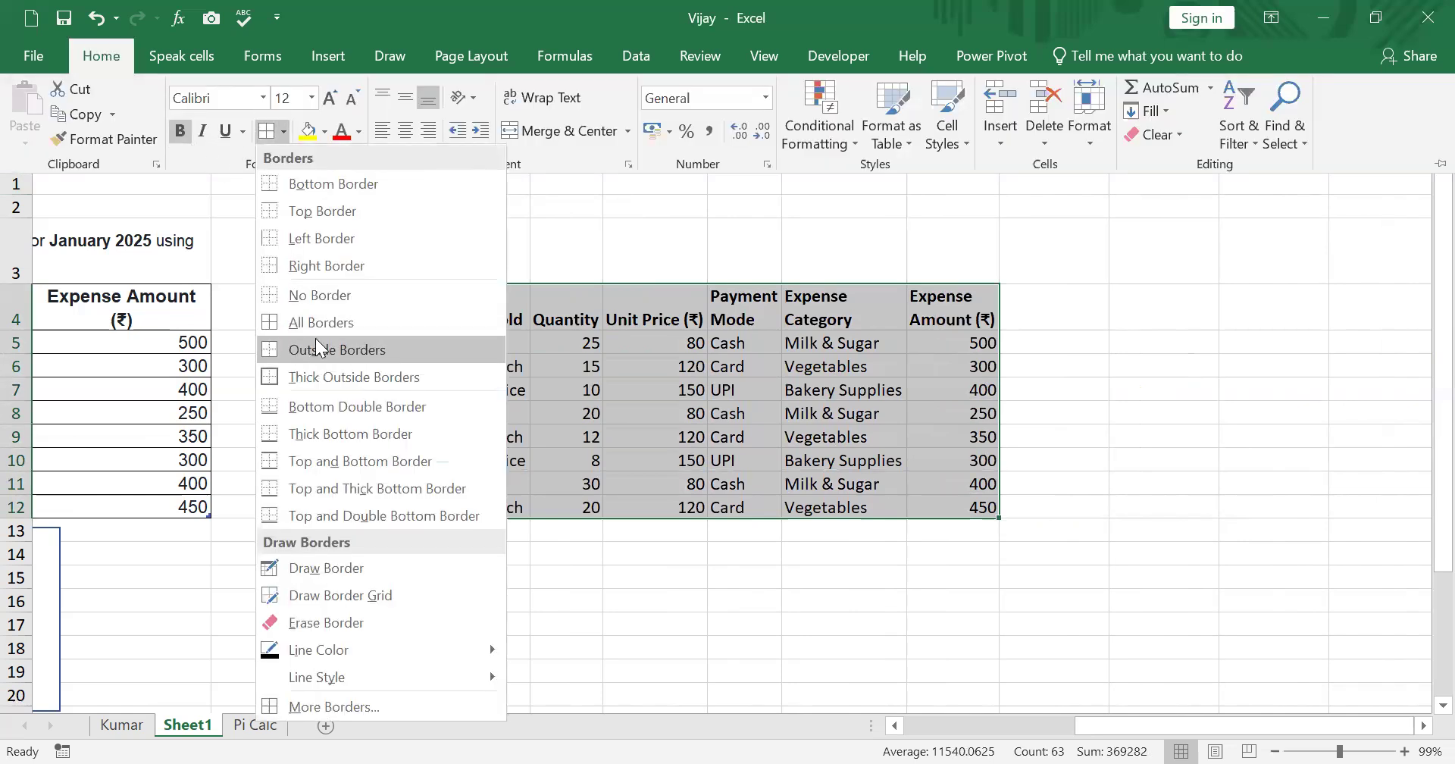
pyautogui.click(316, 325)
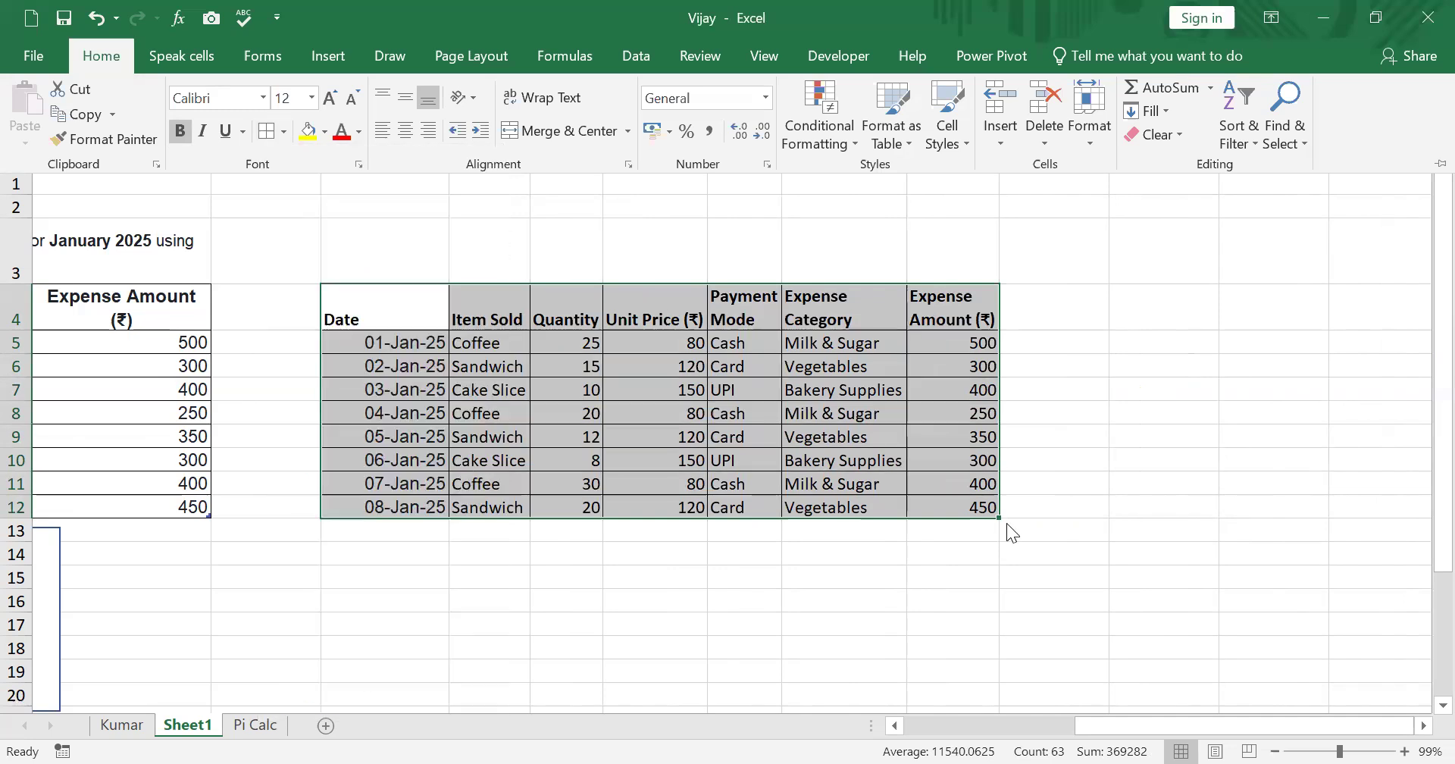
pyautogui.click(1032, 497)
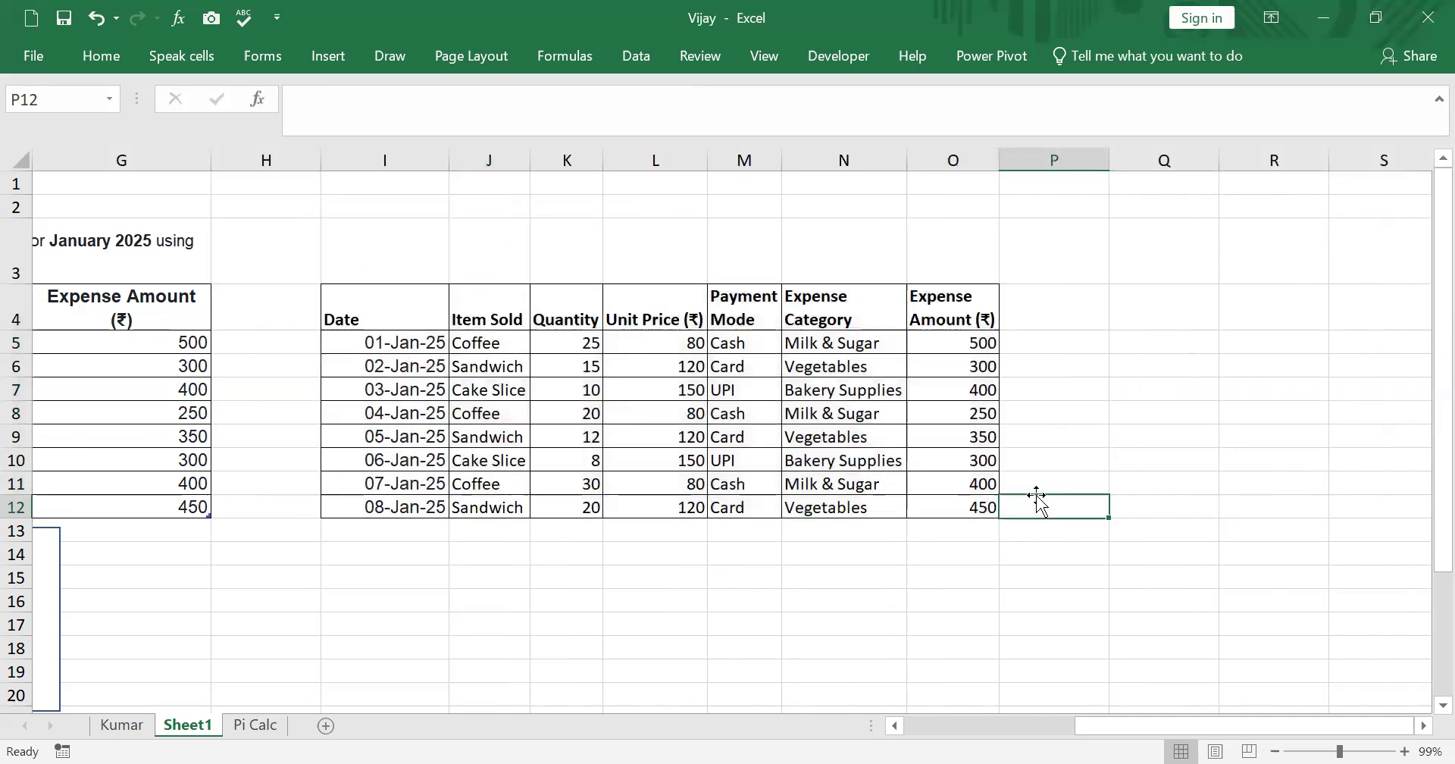
# - Add the header Sales amount in P4 next to the new table
pyautogui.moveTo(1109, 730); pyautogui.dragTo(916, 734)
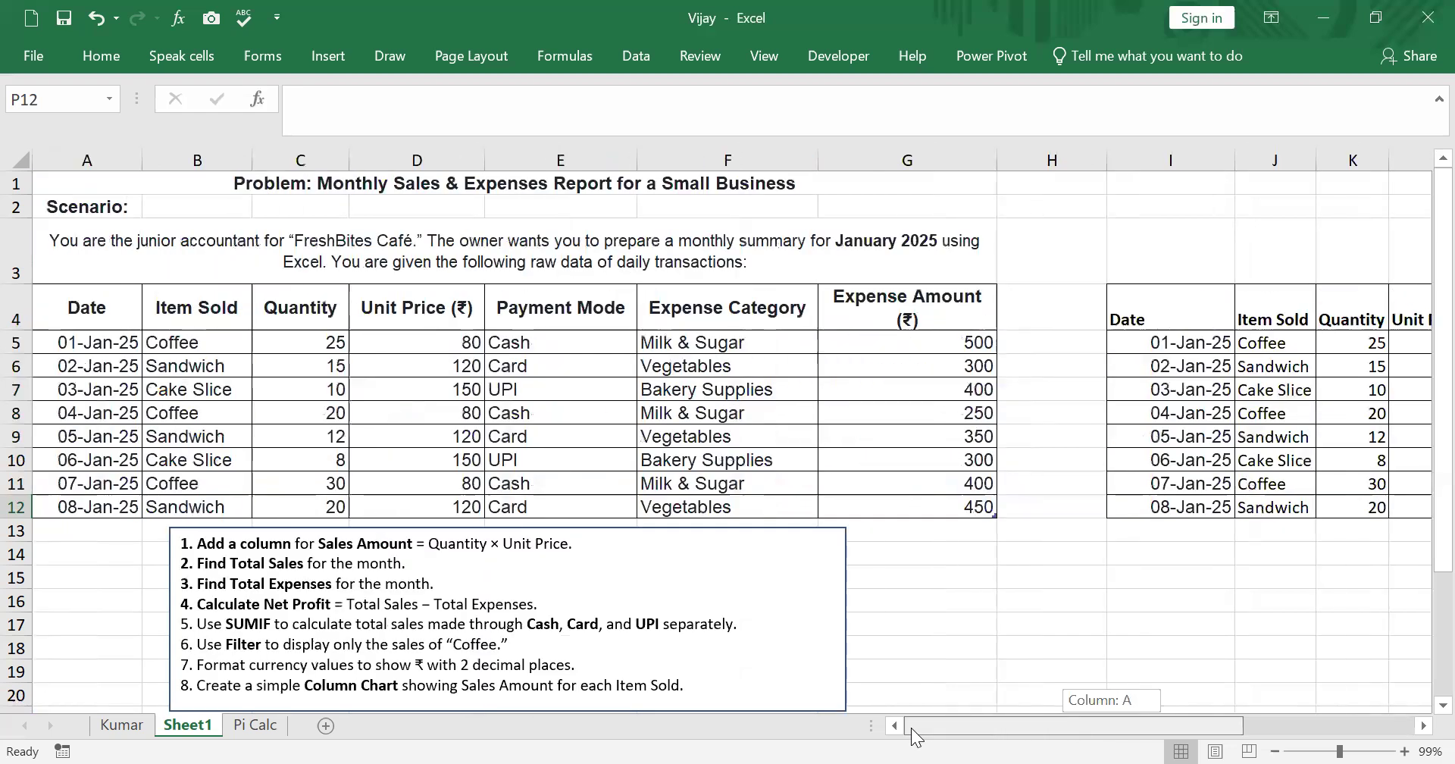
pyautogui.moveTo(911, 727); pyautogui.dragTo(1120, 728)
pyautogui.click(1044, 311)
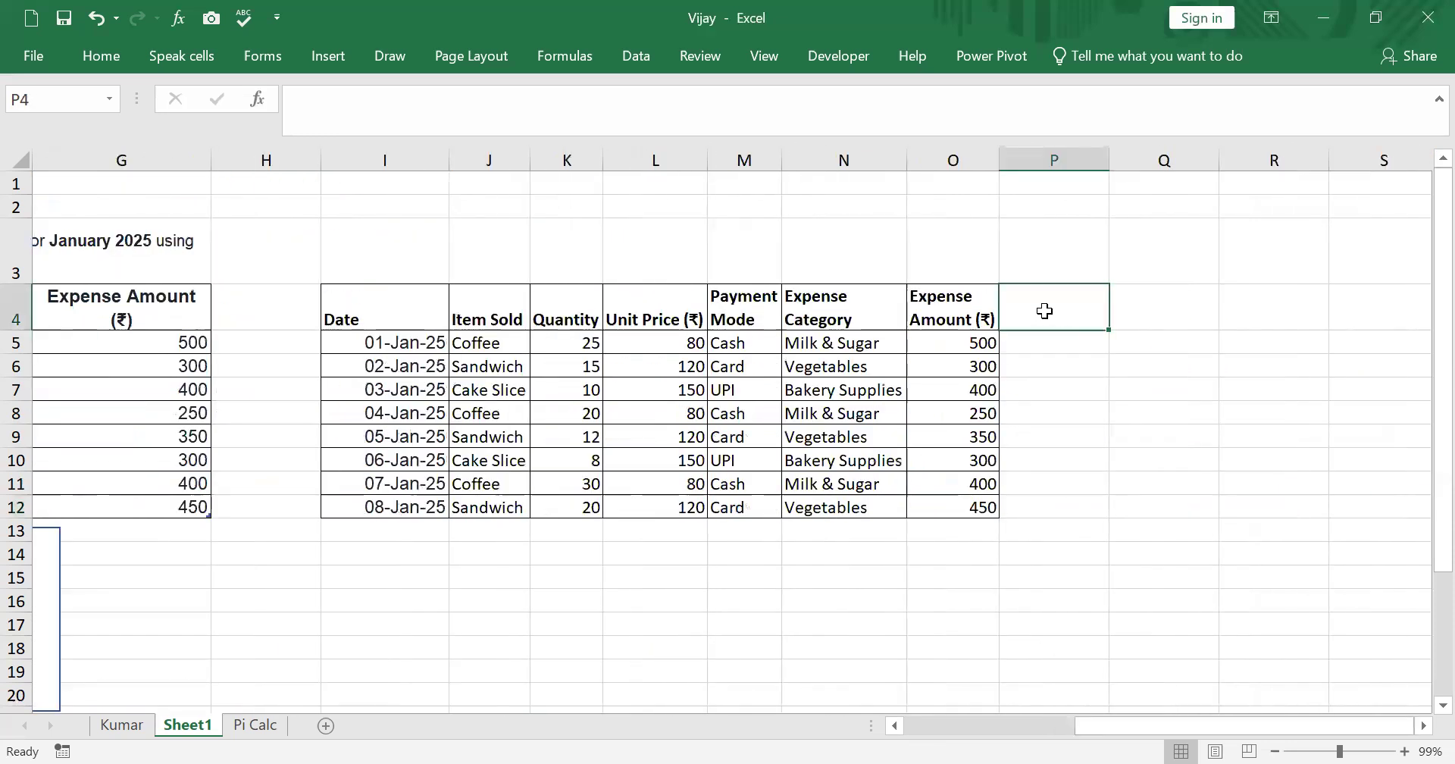
pyautogui.write('Sales amount')
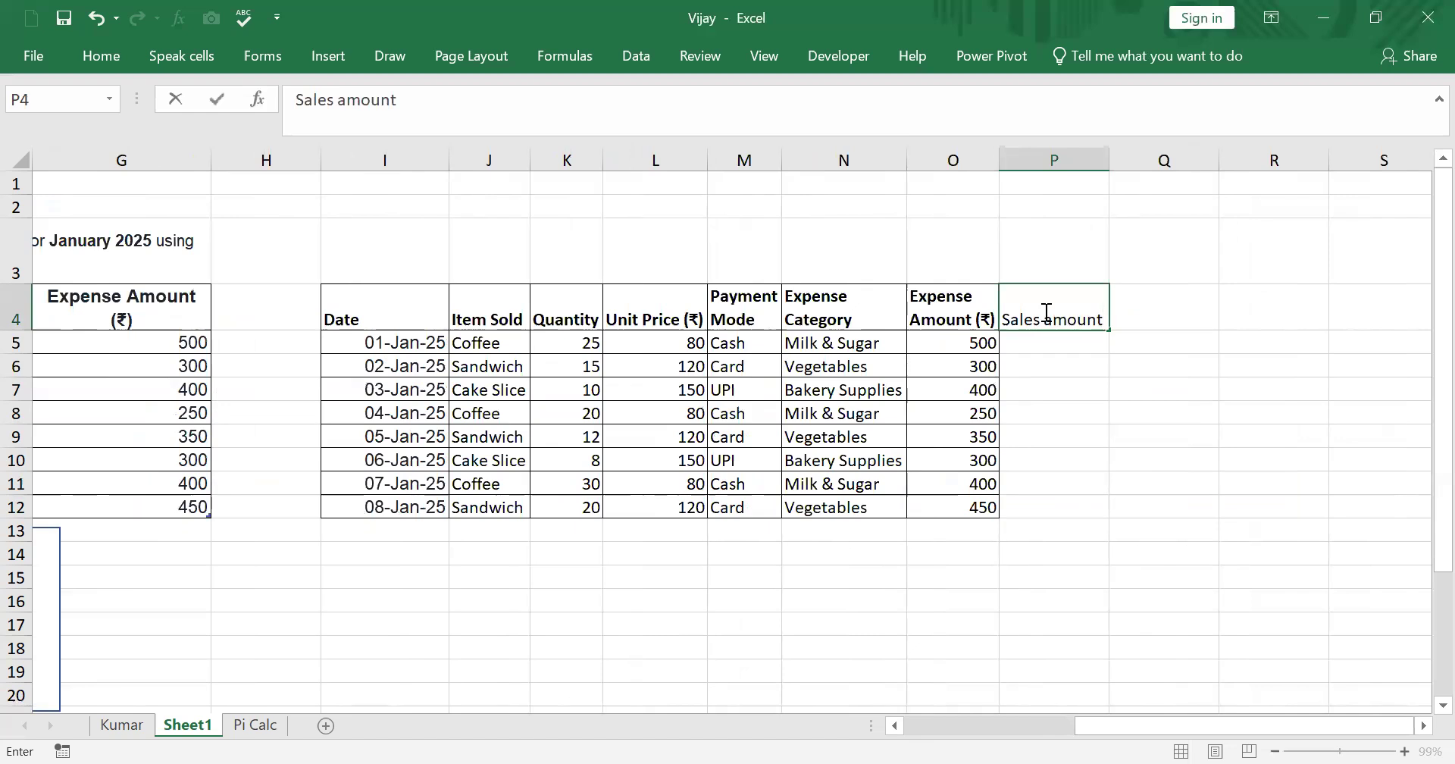
pyautogui.click(1150, 408)
# - Calculate Sales amount in P5 with the formula =K5*L5 and fill it down to P12
pyautogui.click(1035, 338)
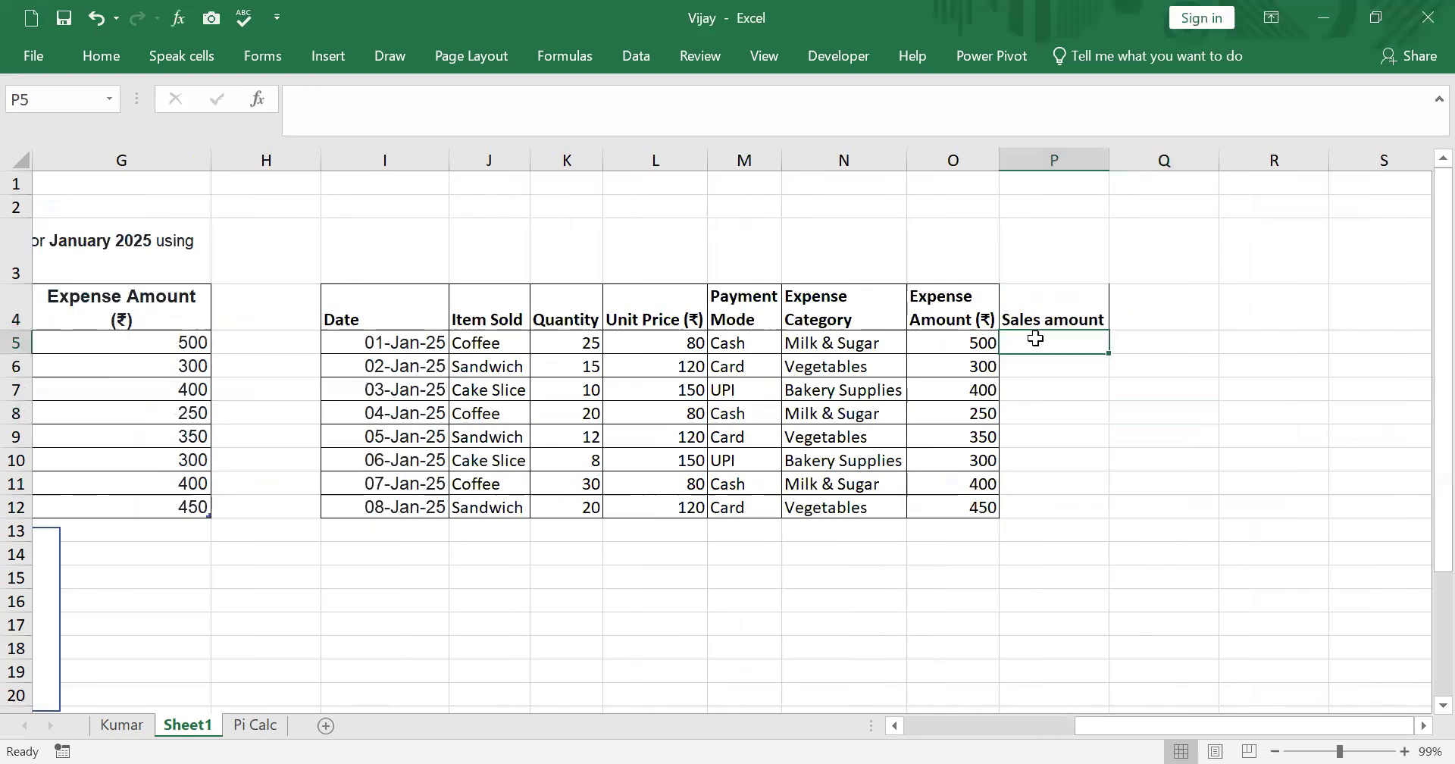
pyautogui.write('=')
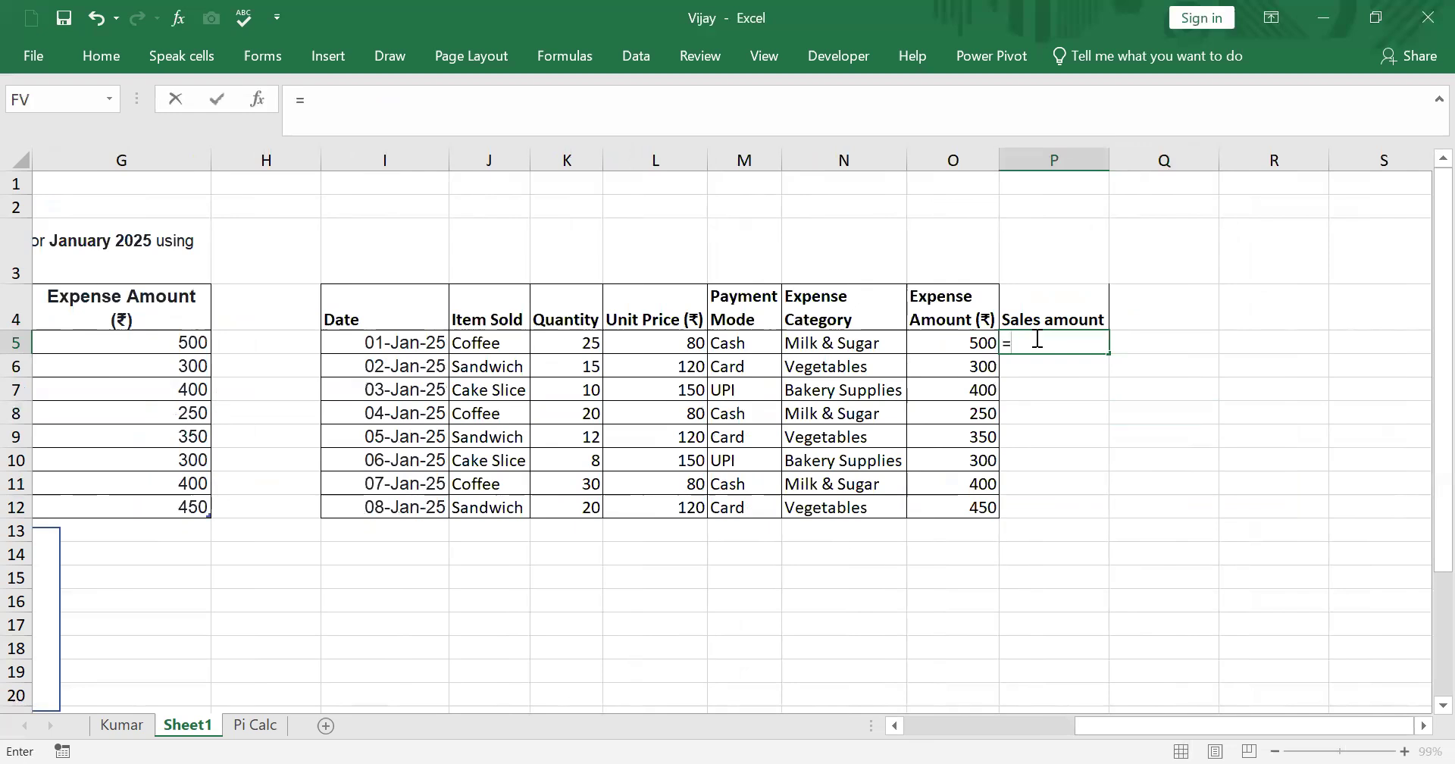
pyautogui.click(559, 337)
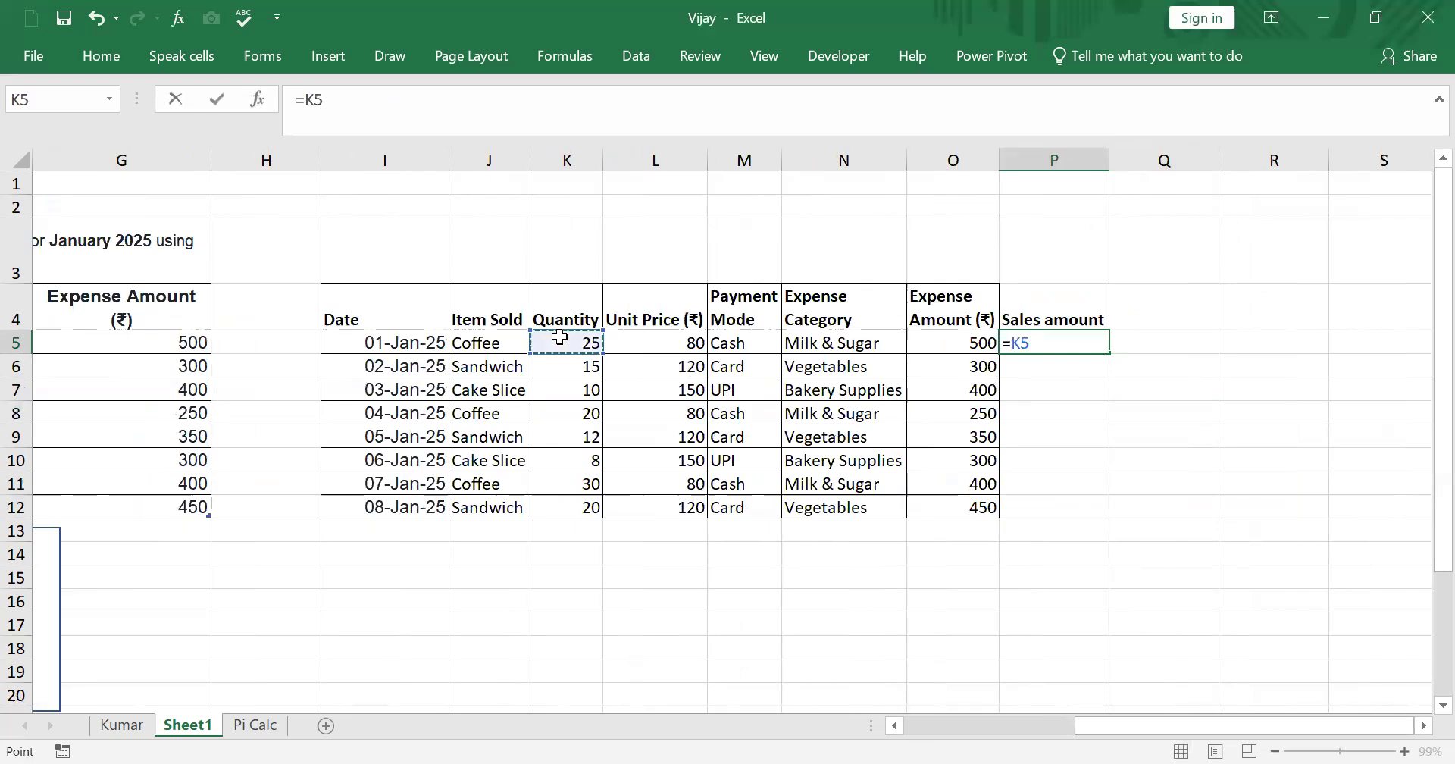
pyautogui.write('*')
pyautogui.click(665, 341)
pyautogui.press('Return')
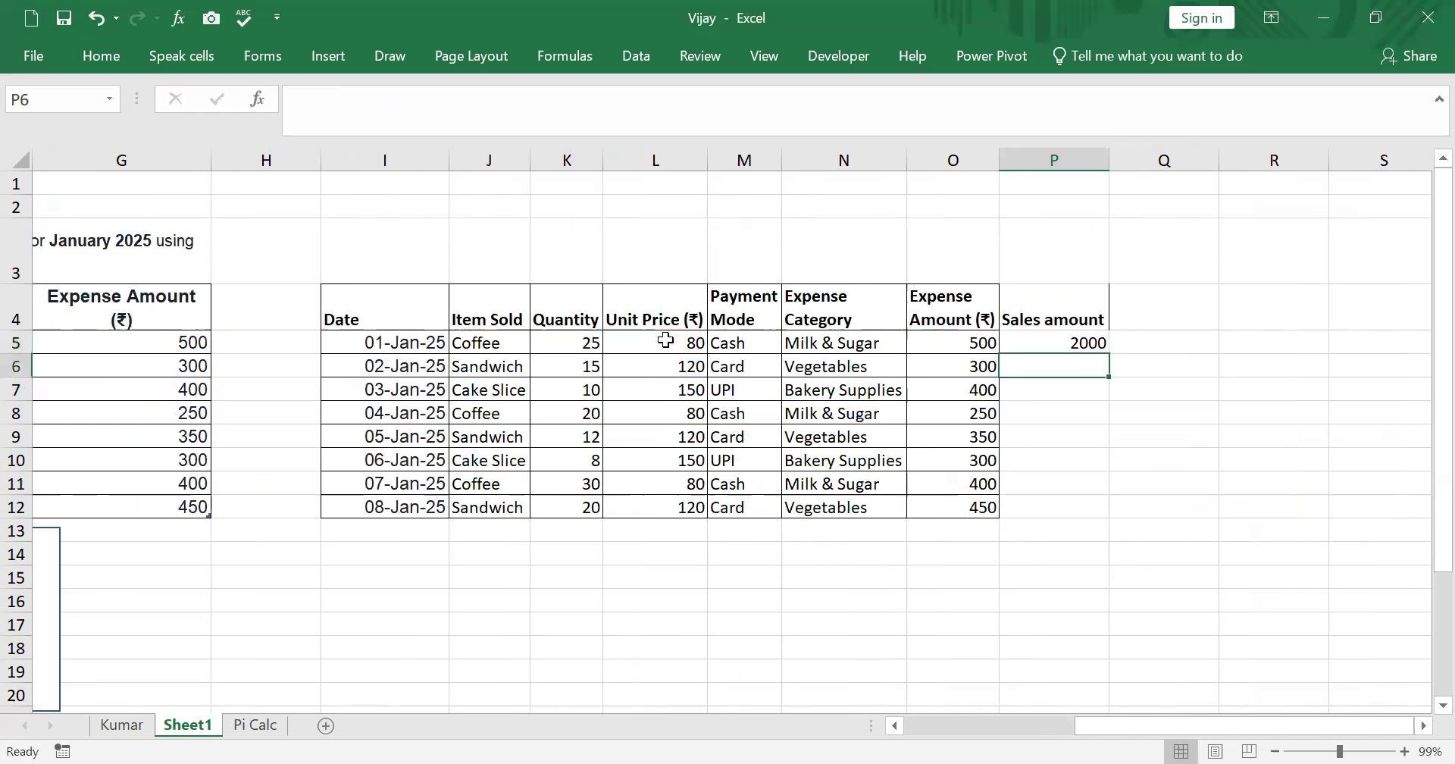
pyautogui.click(1053, 343)
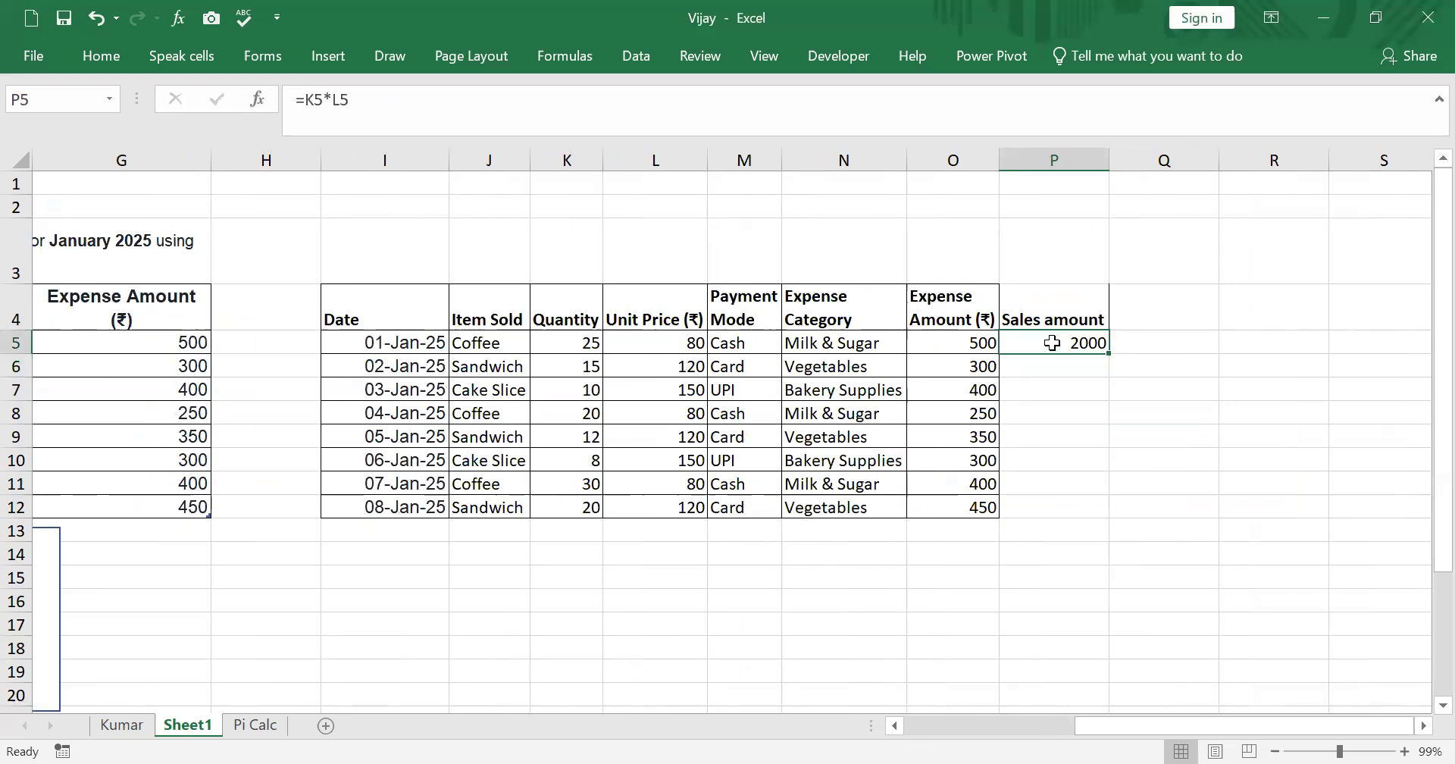
pyautogui.doubleClick(1107, 355)
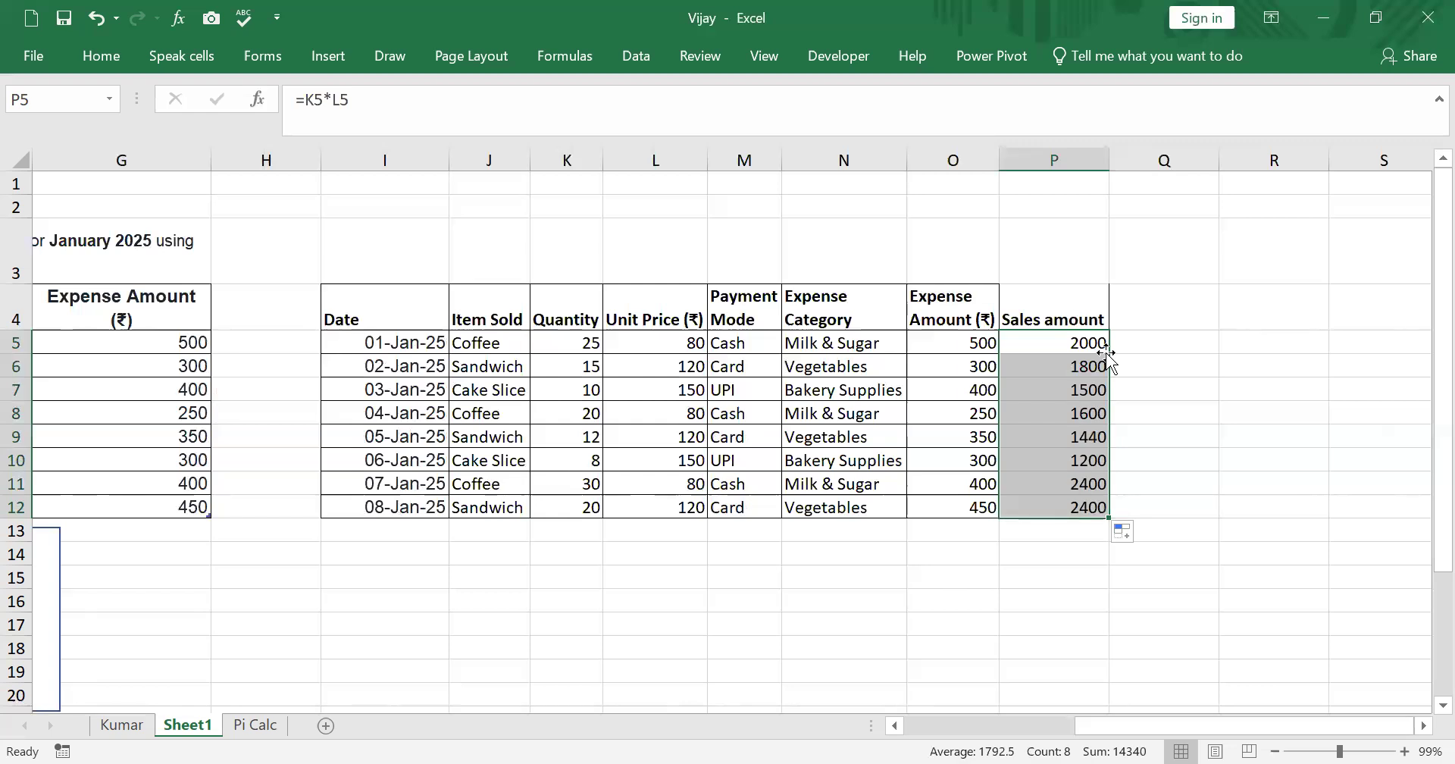
pyautogui.click(1150, 314)
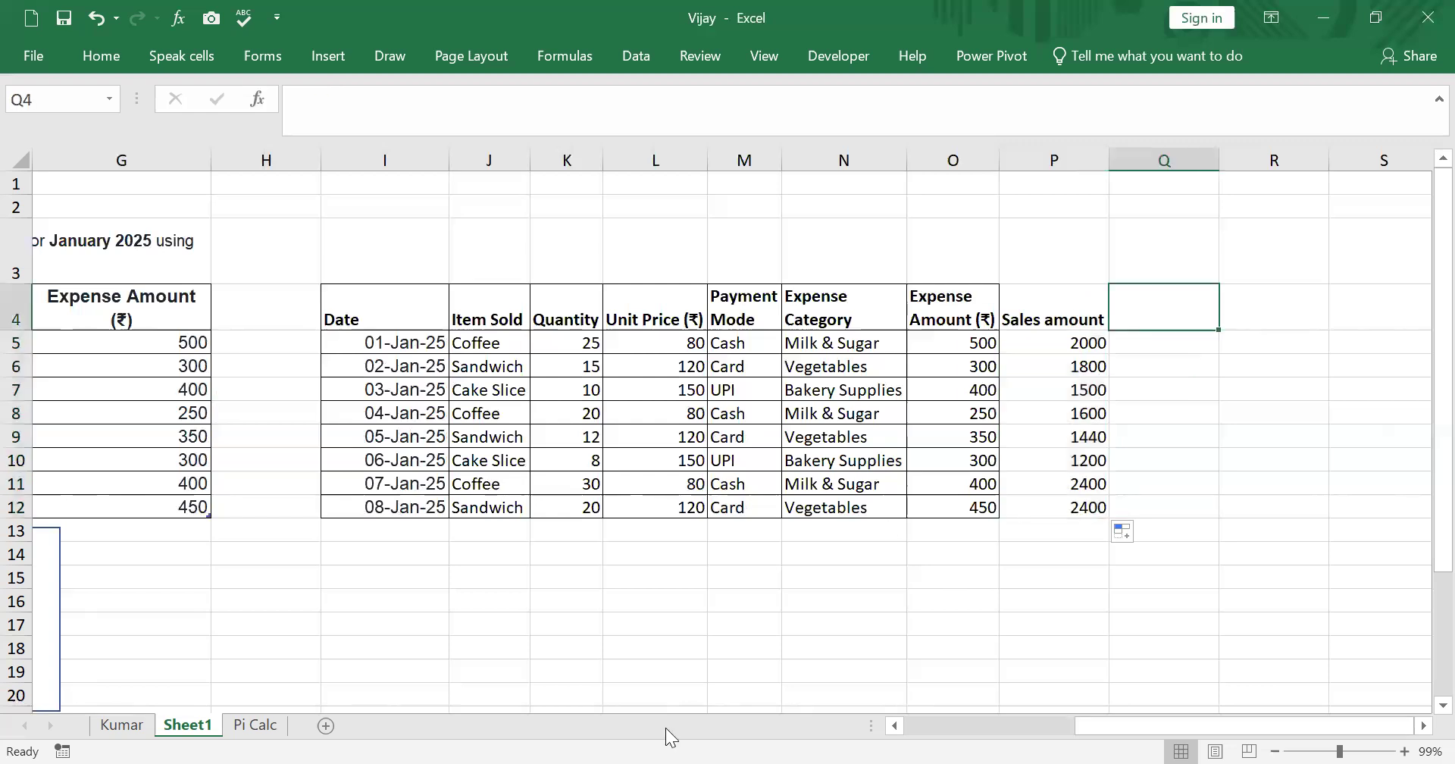
# - Move the task instructions text box below the new table, starting around row 15
pyautogui.moveTo(1113, 731); pyautogui.dragTo(985, 731)
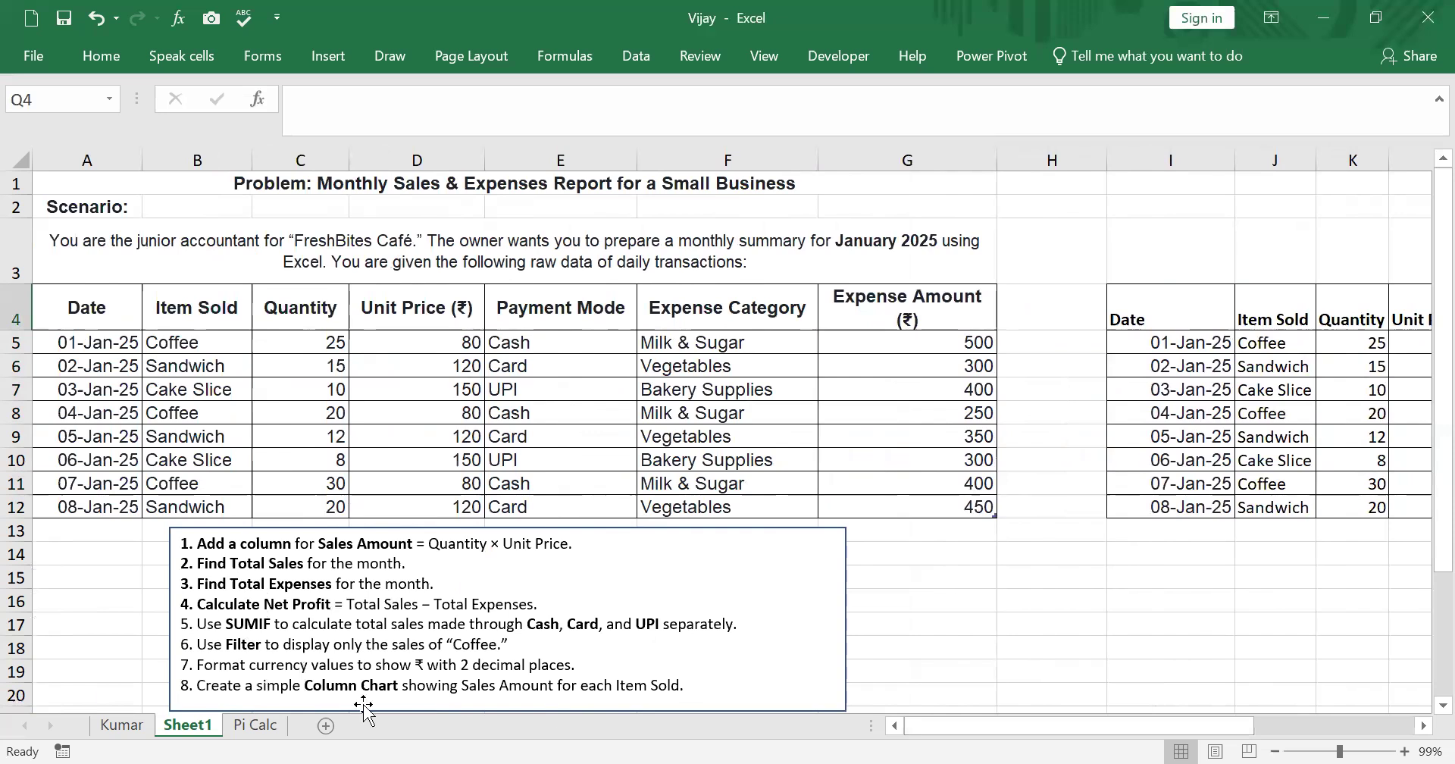
pyautogui.moveTo(173, 552); pyautogui.dragTo(366, 613)
pyautogui.moveTo(470, 618)
pyautogui.mouseDown()
pyautogui.moveTo(731, 569)
pyautogui.moveTo(1082, 561)
pyautogui.moveTo(1110, 591)
pyautogui.mouseUp()
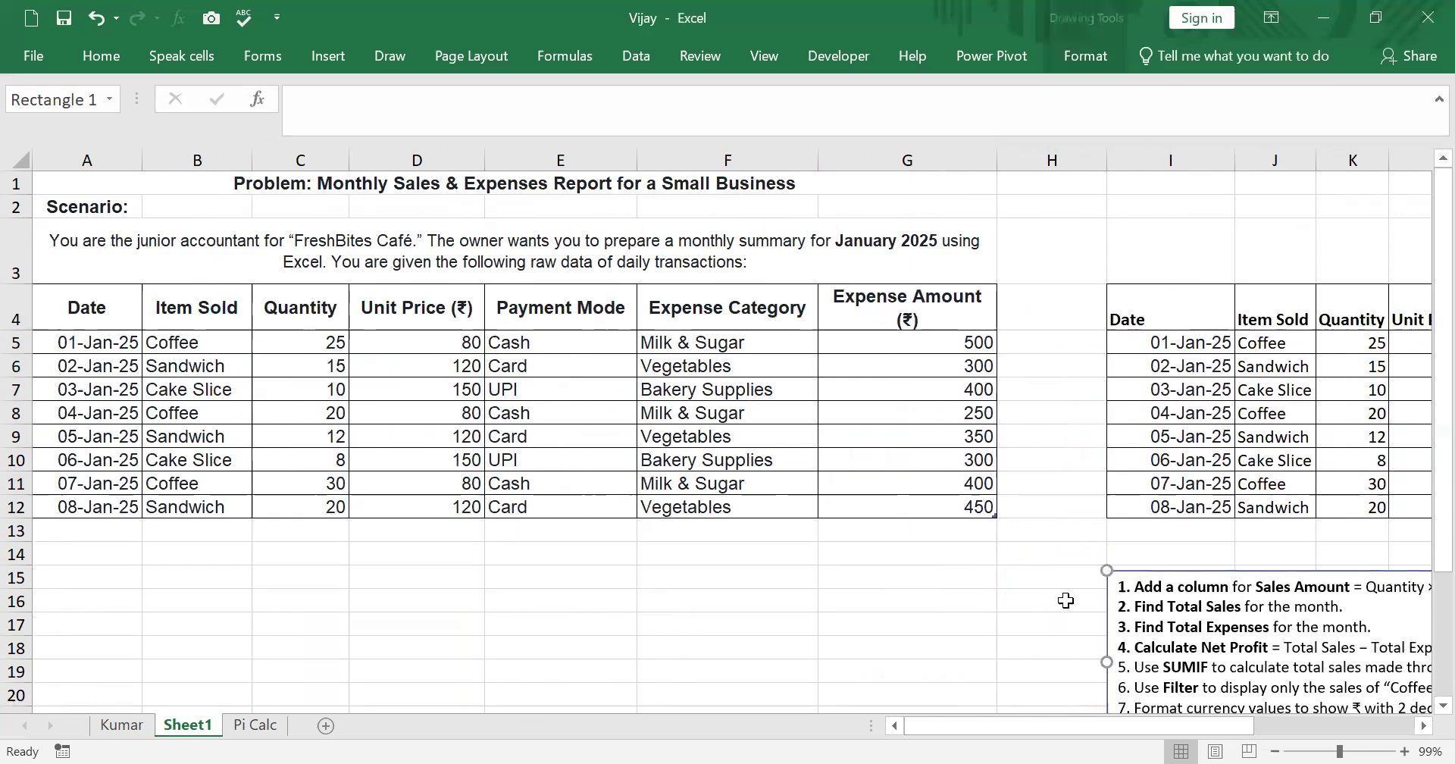
pyautogui.moveTo(1229, 729); pyautogui.dragTo(1396, 726)
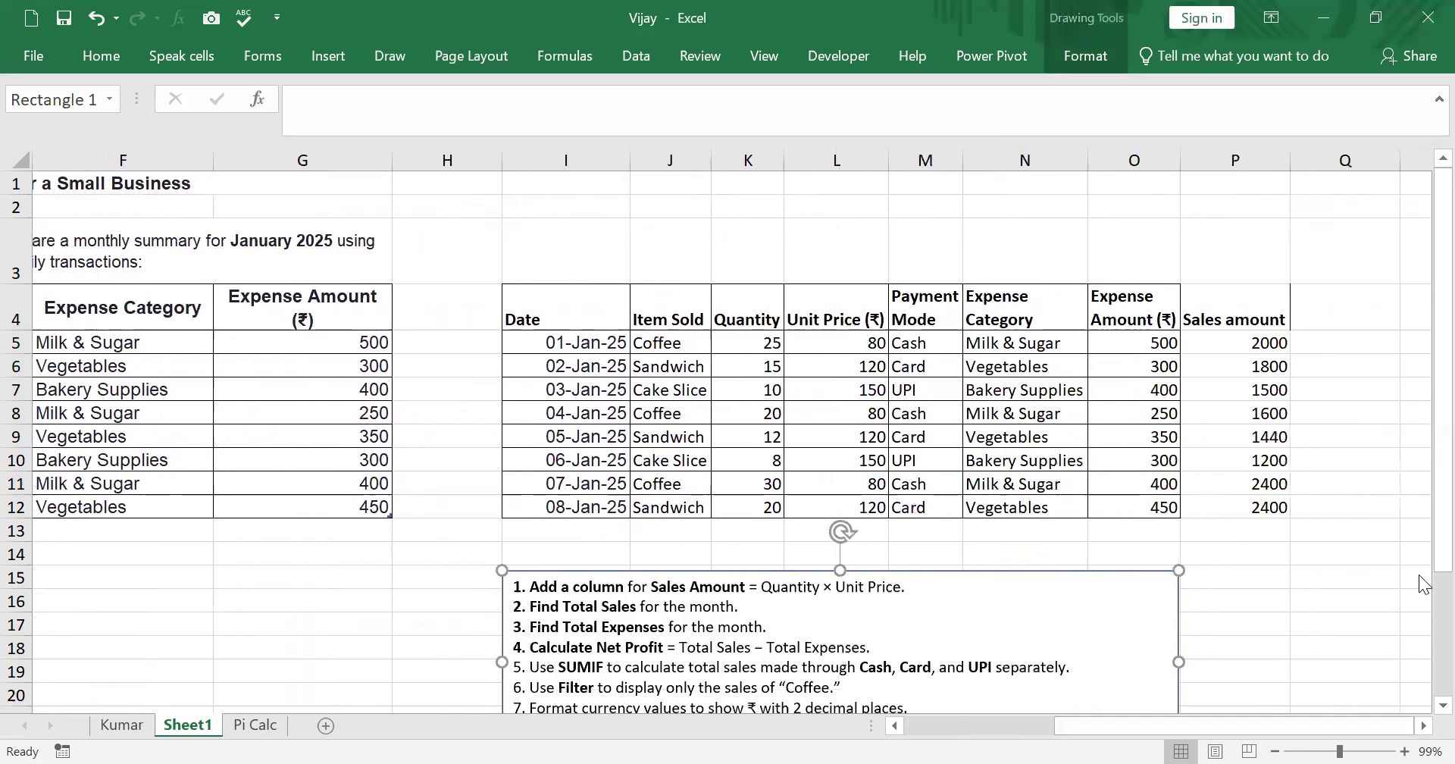
# - Shift the task instructions text box further down so it starts around row 17
pyautogui.moveTo(1439, 502); pyautogui.dragTo(1423, 539)
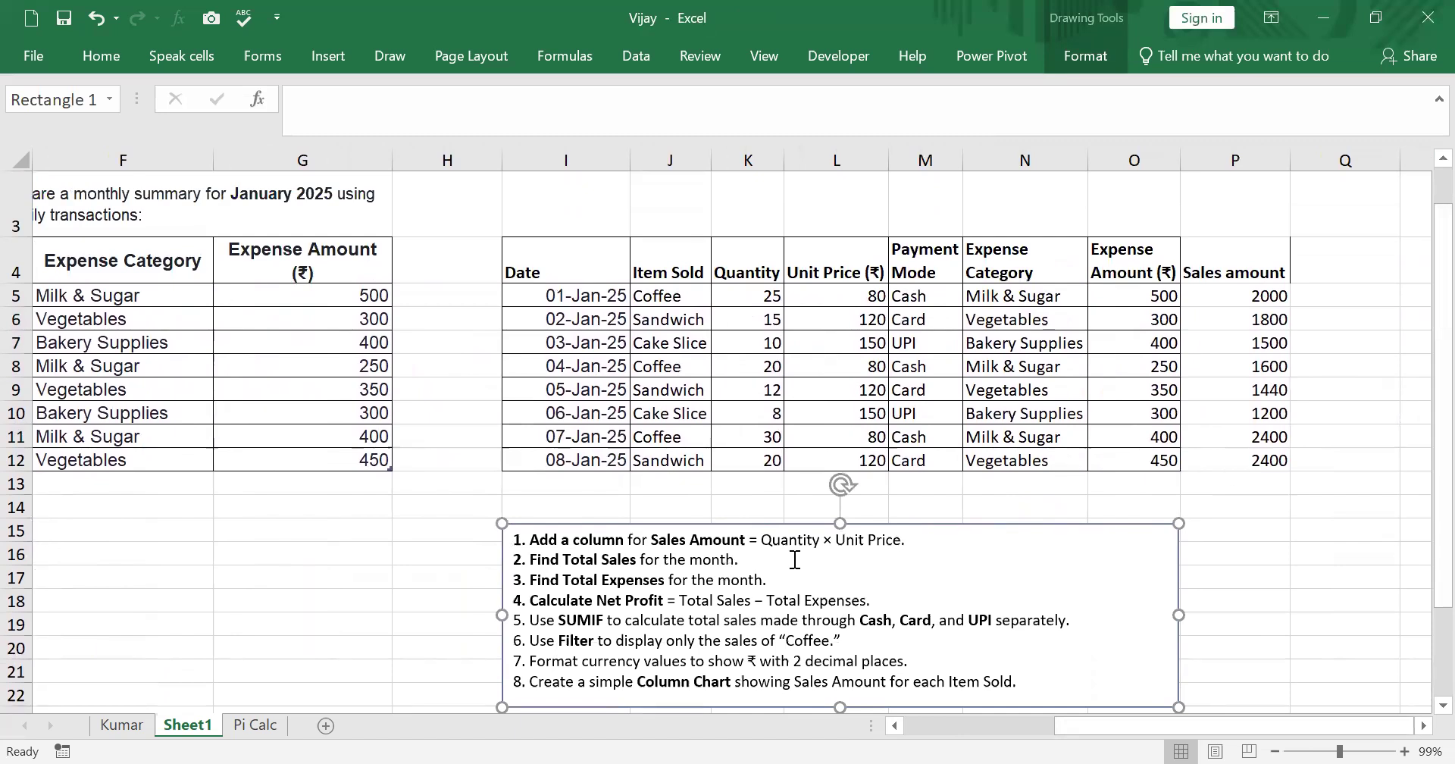
pyautogui.moveTo(1122, 557); pyautogui.dragTo(1168, 625)
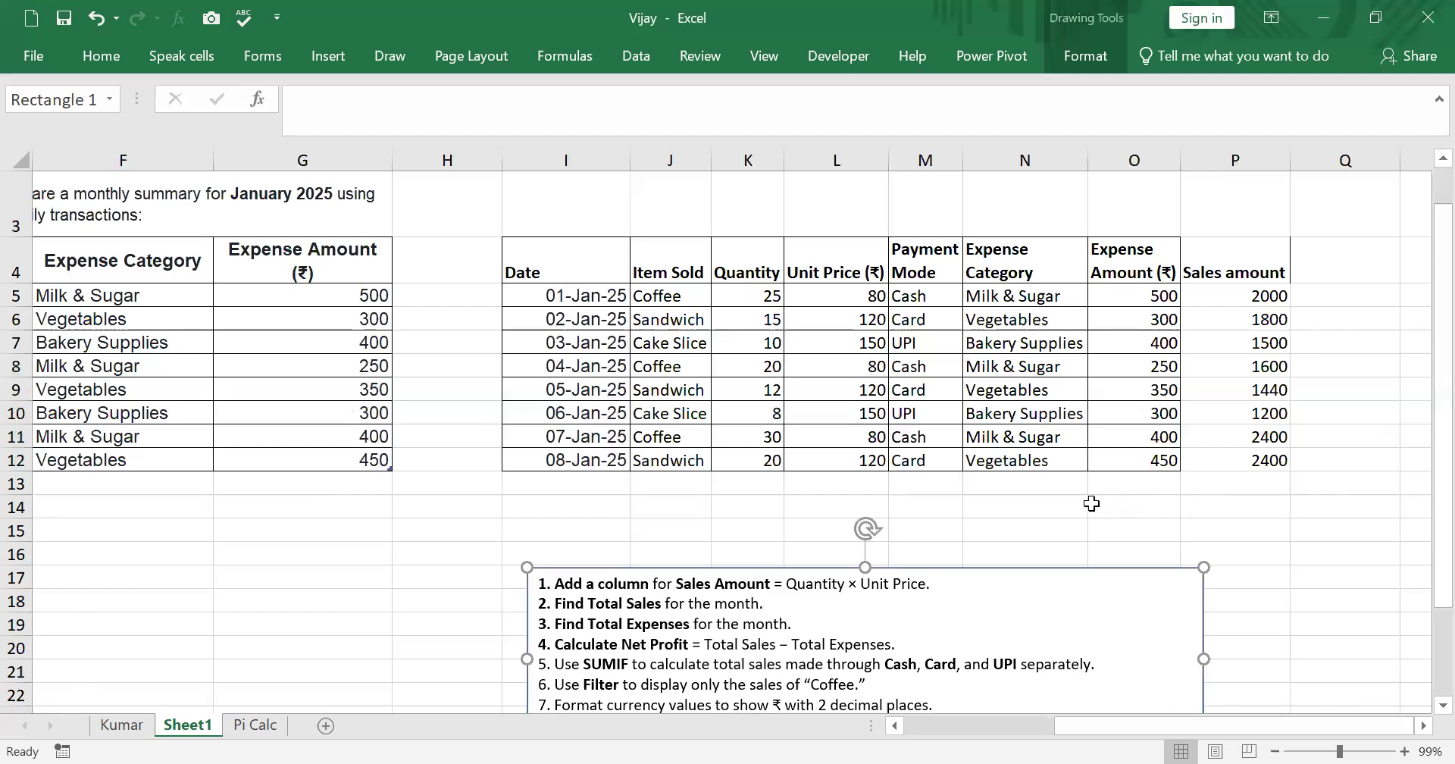
# - Label O13 Total Sales and calculate it in P13 with =SUM(P5:P12)
pyautogui.click(1115, 487)
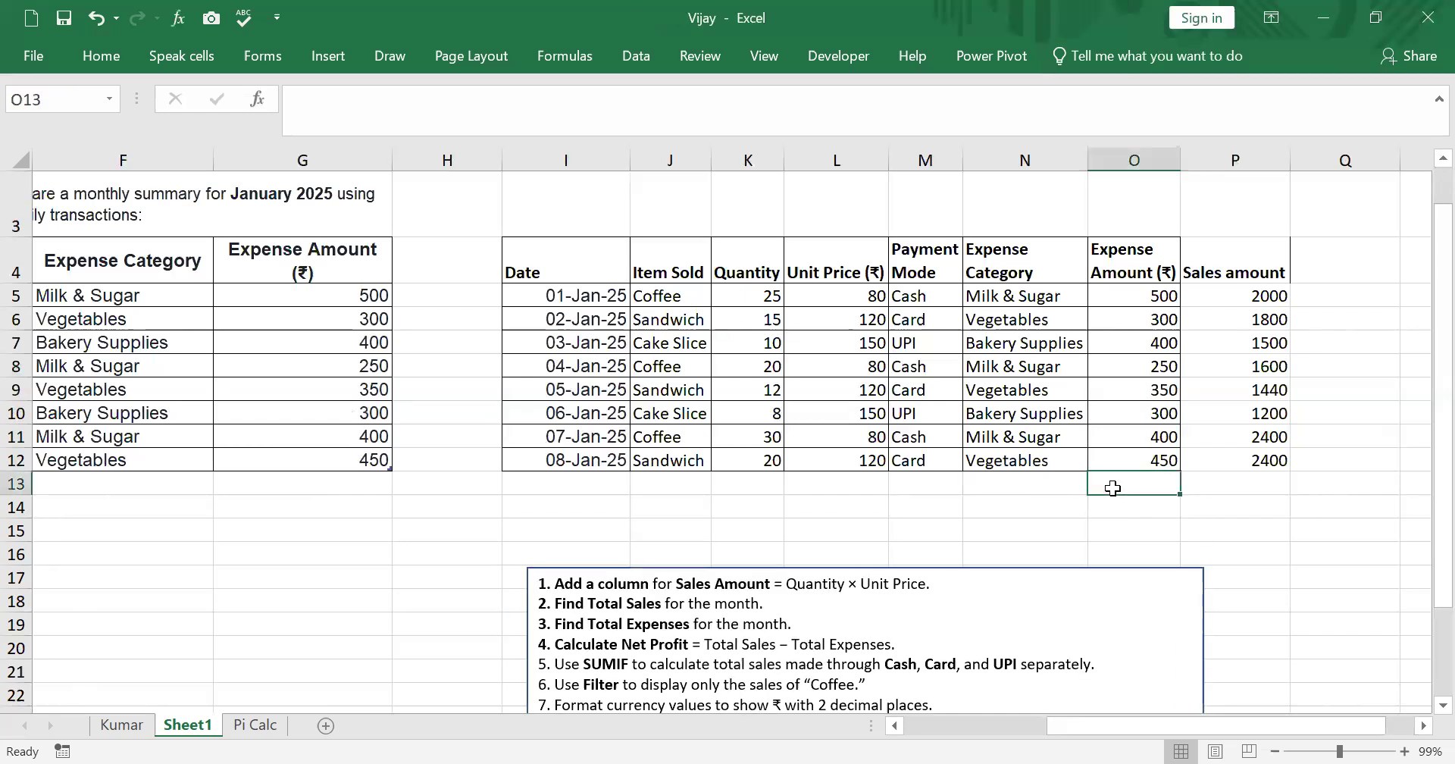
pyautogui.write('Total Sales')
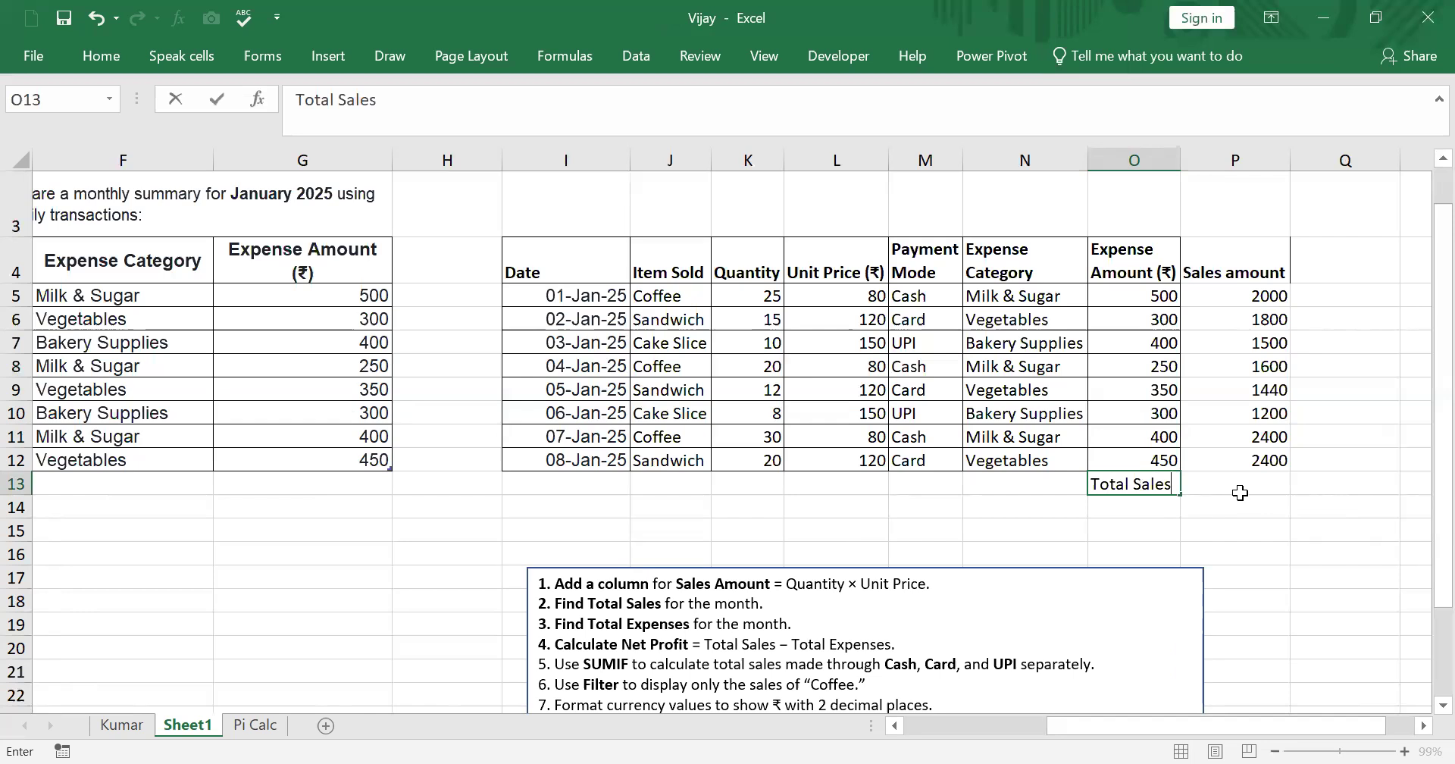
pyautogui.click(1240, 493)
pyautogui.write('=')
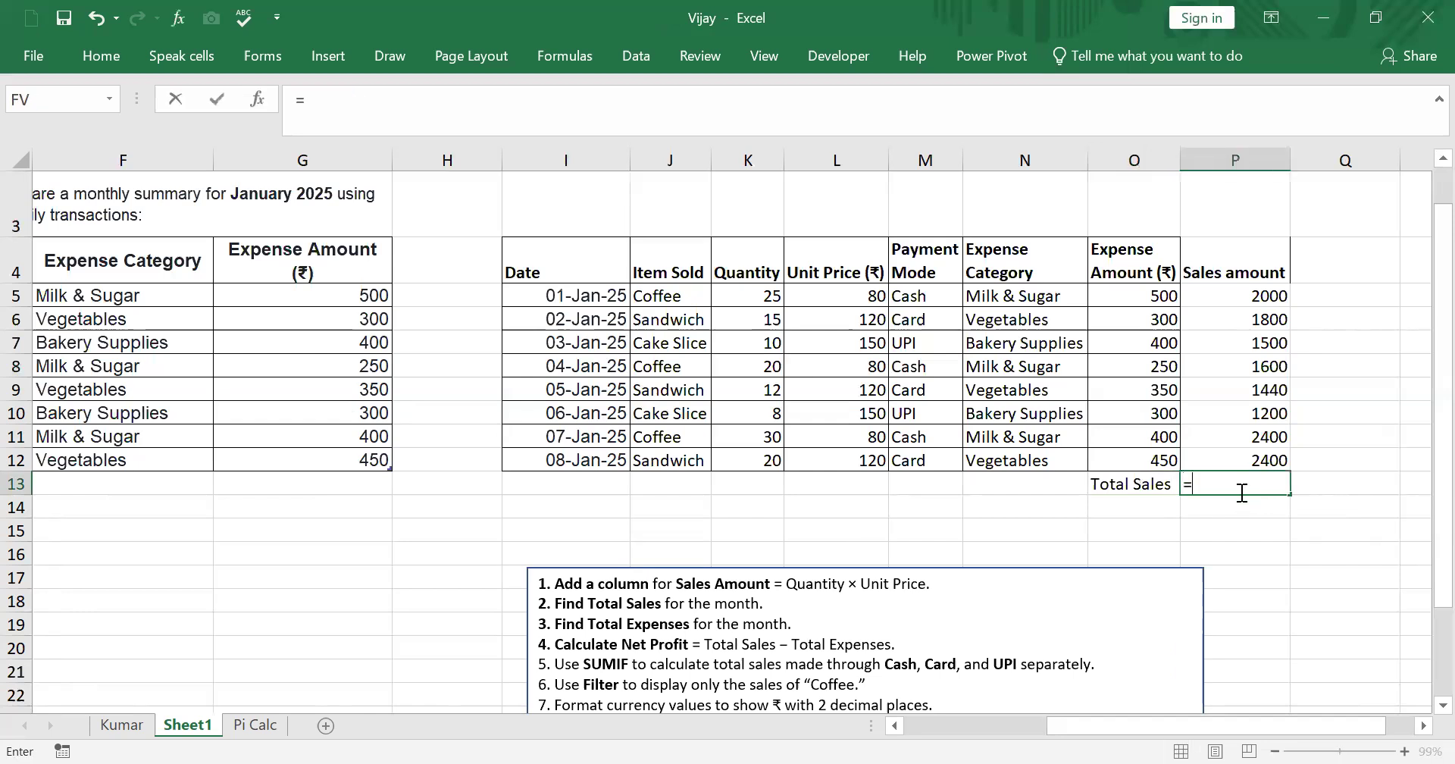
pyautogui.write('sum')
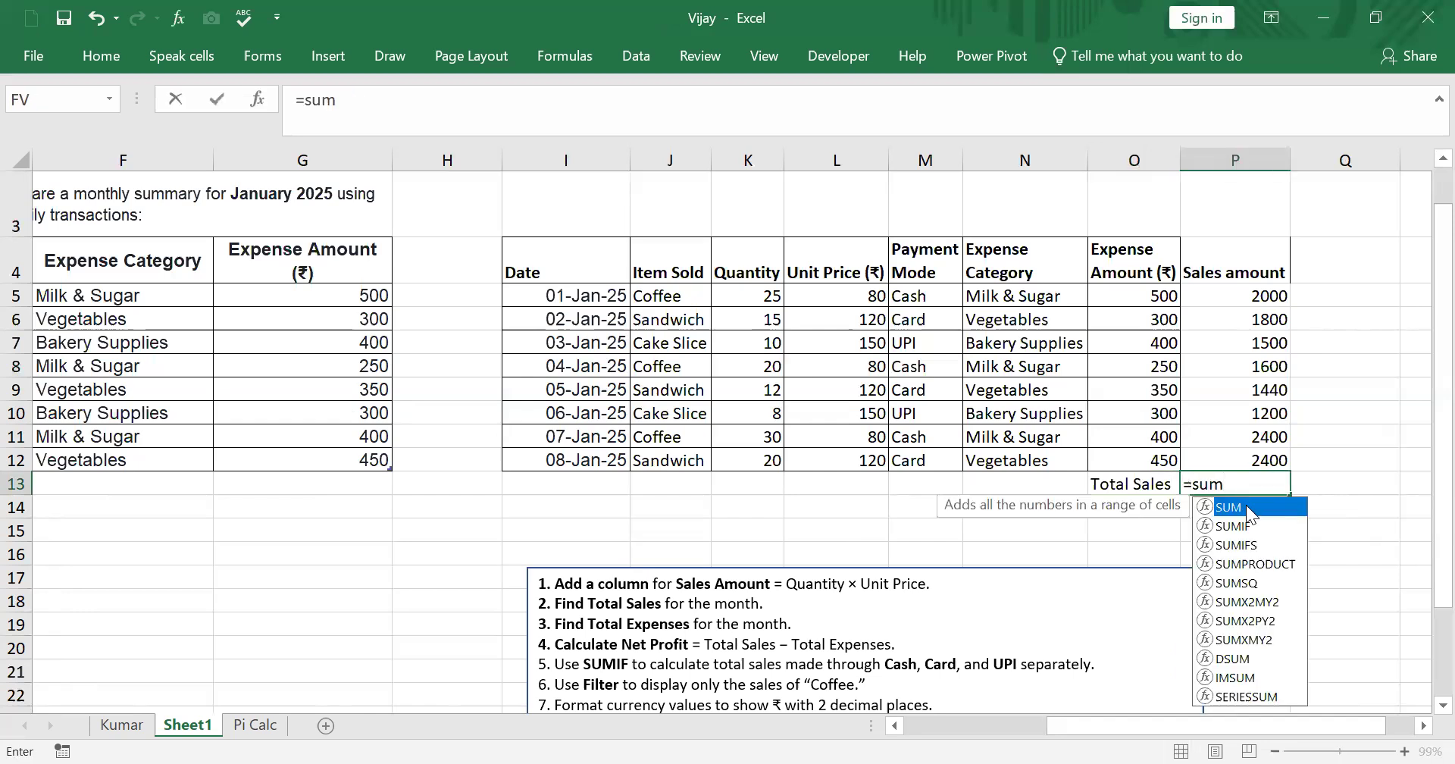
pyautogui.click(1264, 299)
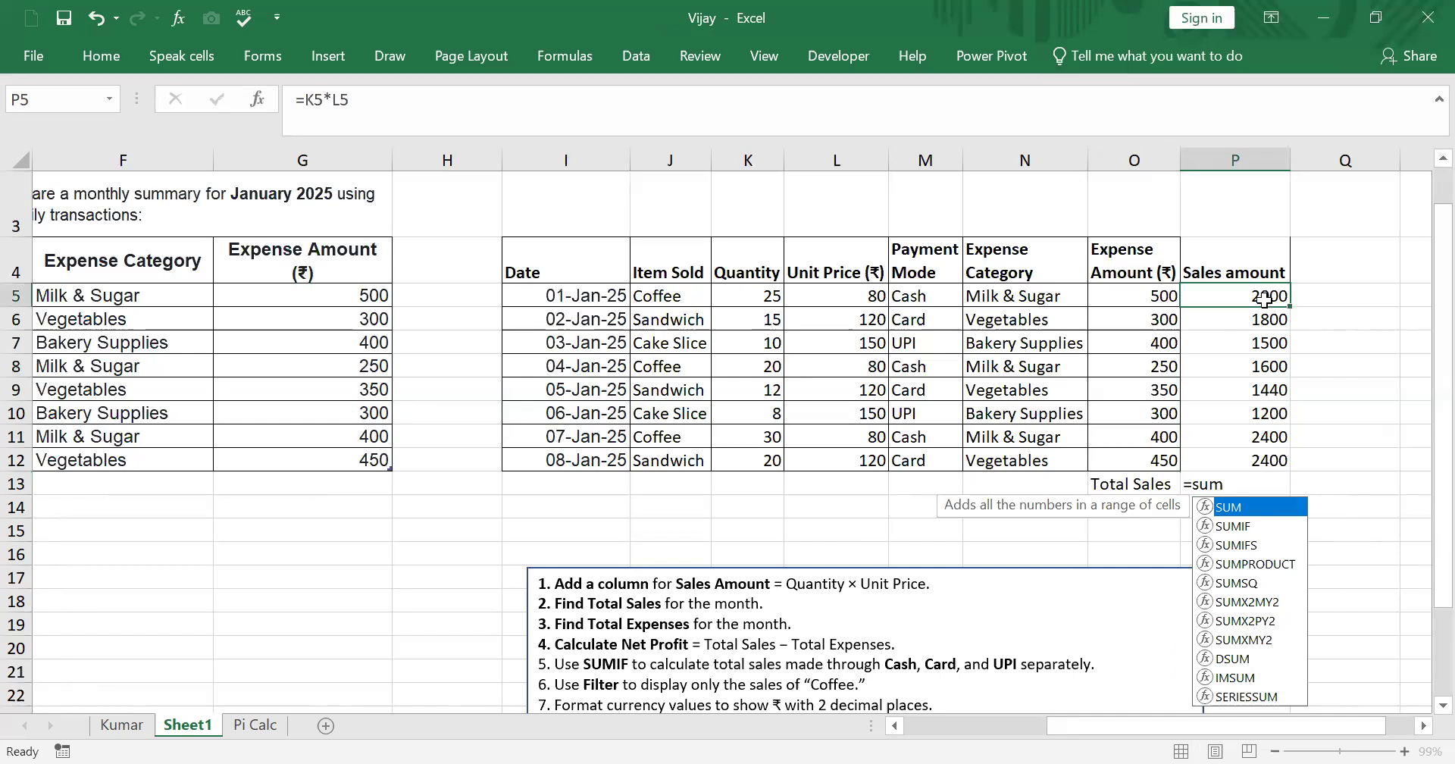
pyautogui.click(1264, 485)
pyautogui.write('=')
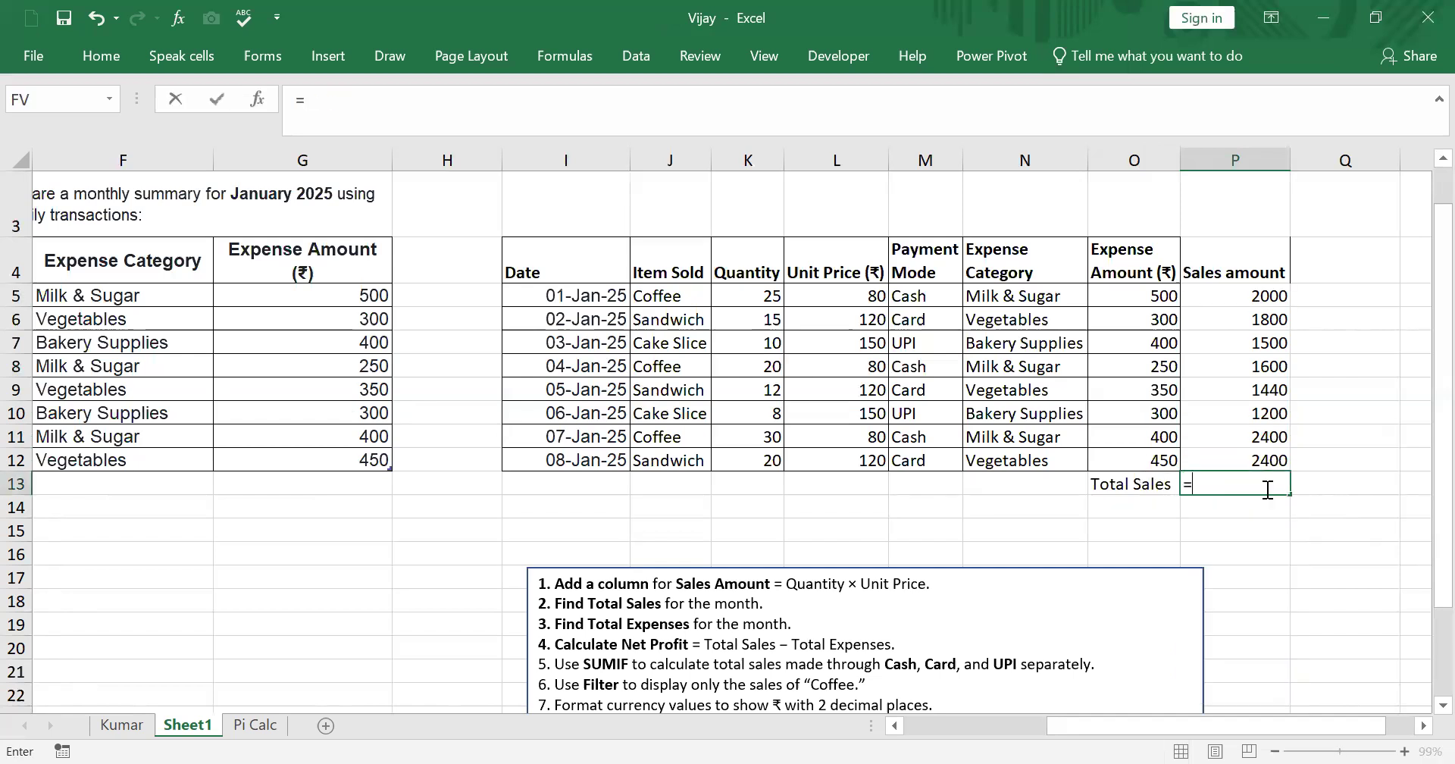
pyautogui.write('sum(')
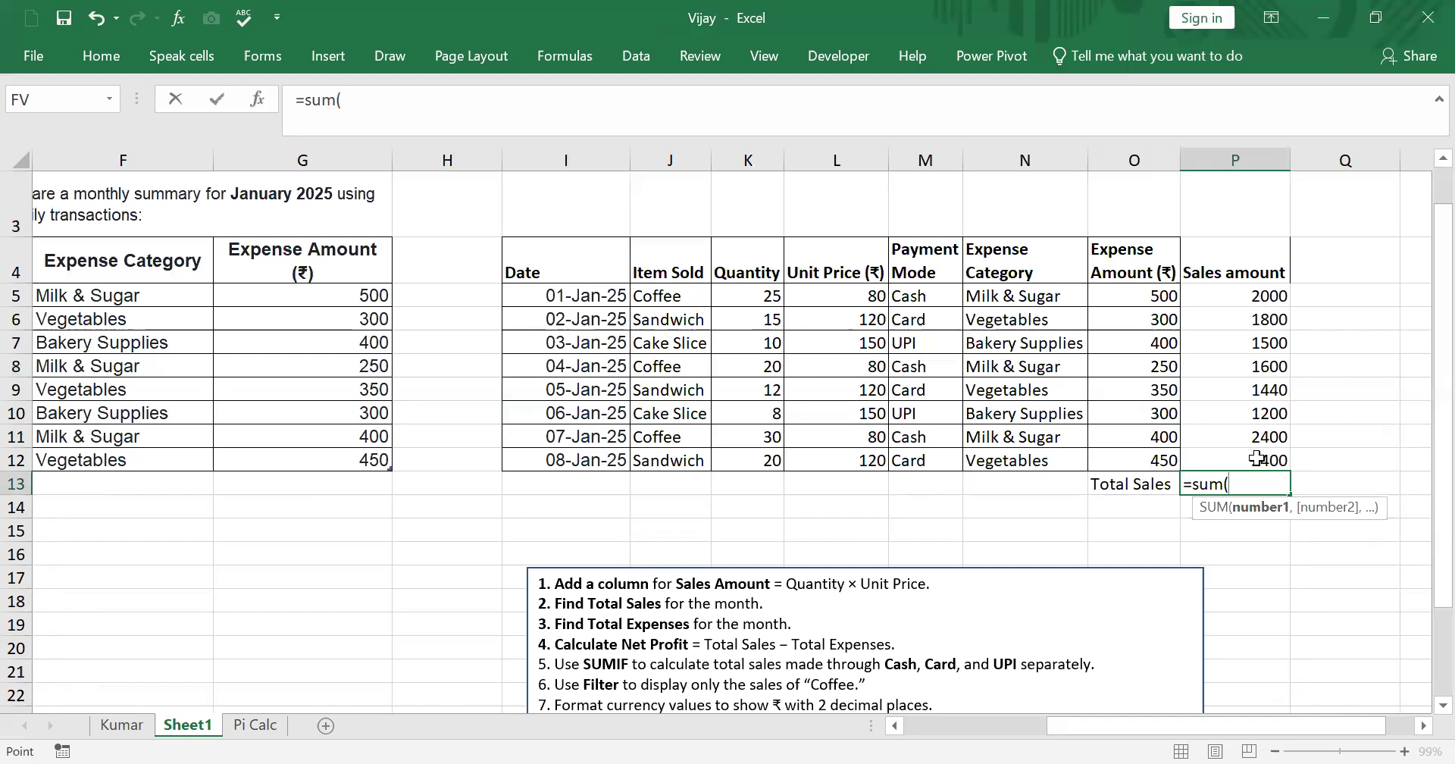
pyautogui.moveTo(1267, 298); pyautogui.dragTo(1261, 460)
pyautogui.press('Return')
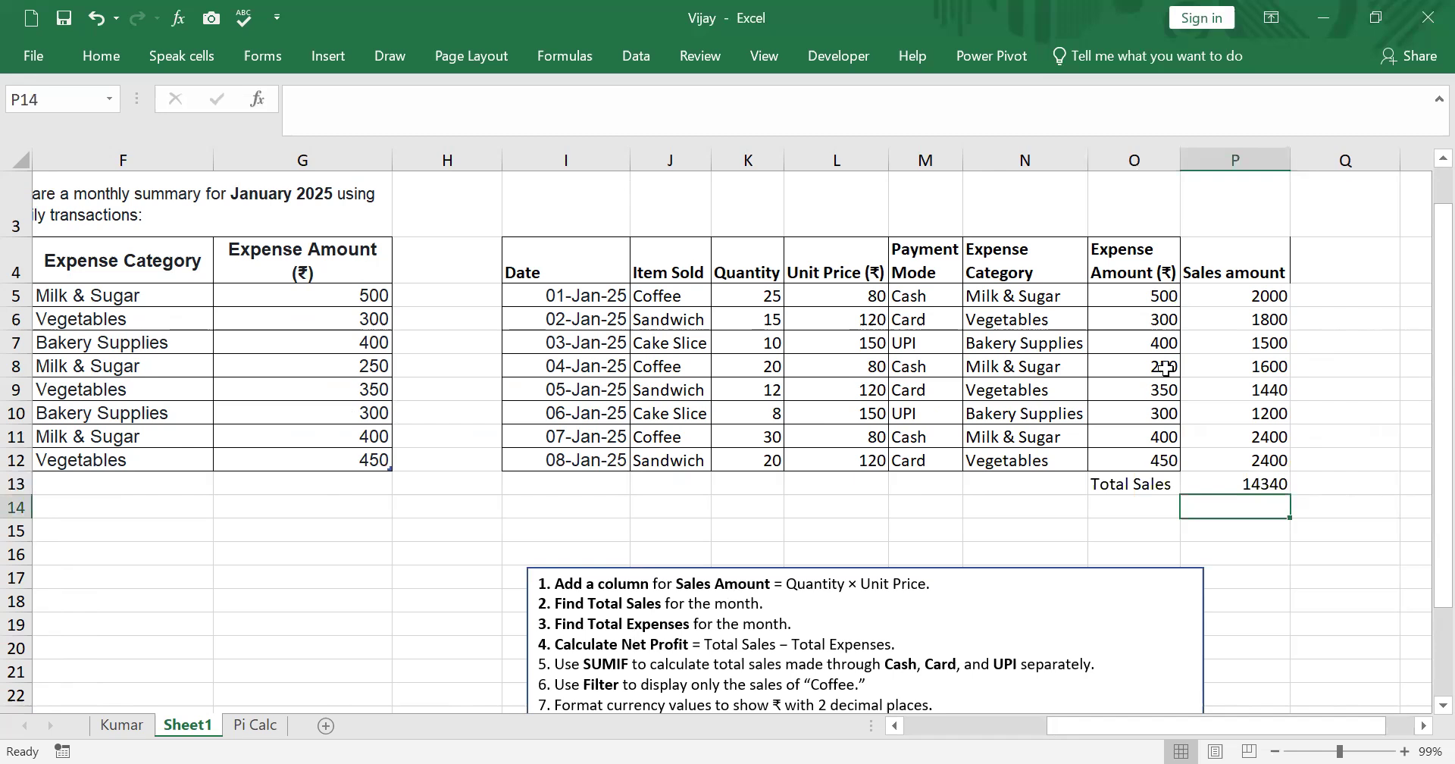
# - Label O14 Total Expenses and calculate it in P14 with =SUM(O5:O12)
pyautogui.click(1147, 516)
pyautogui.write('T')
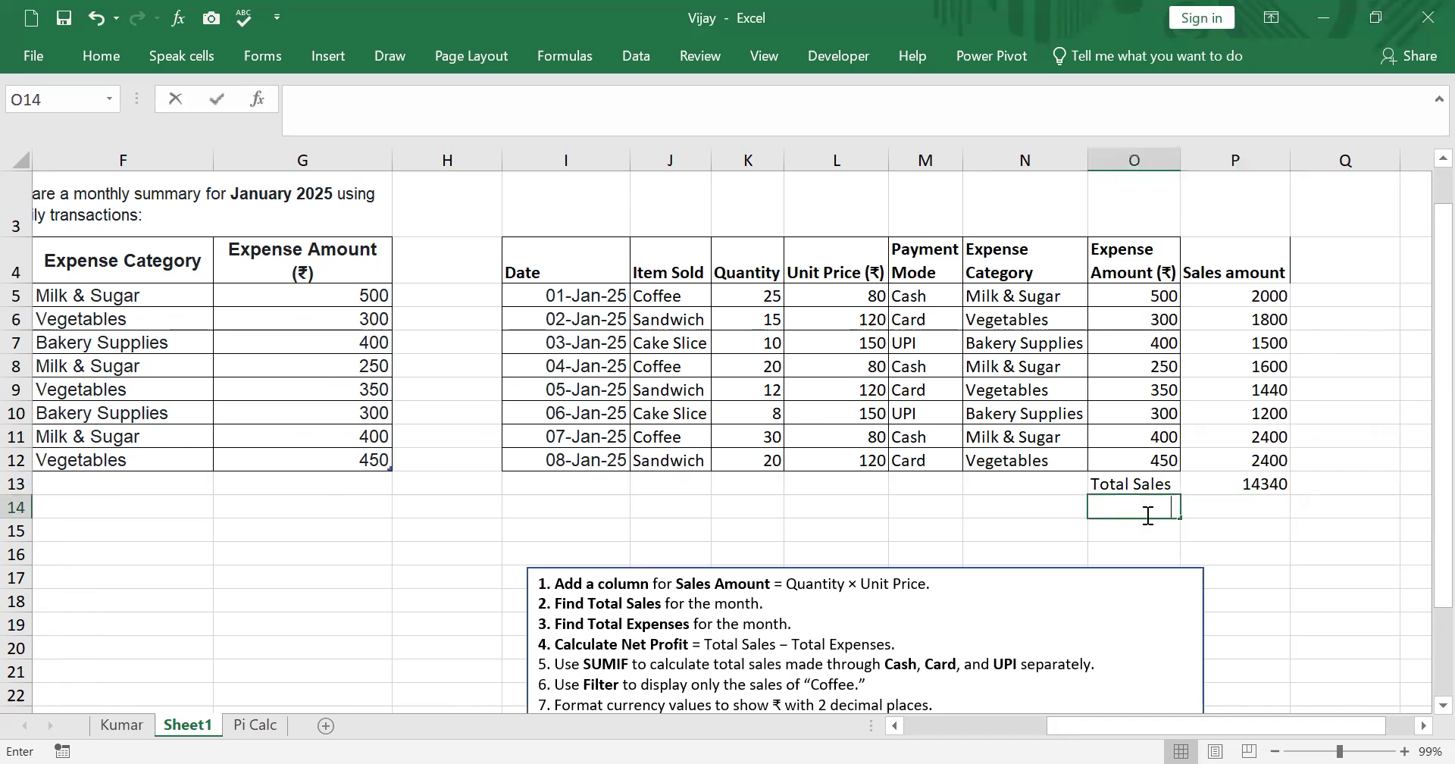
pyautogui.write('otal Expenses')
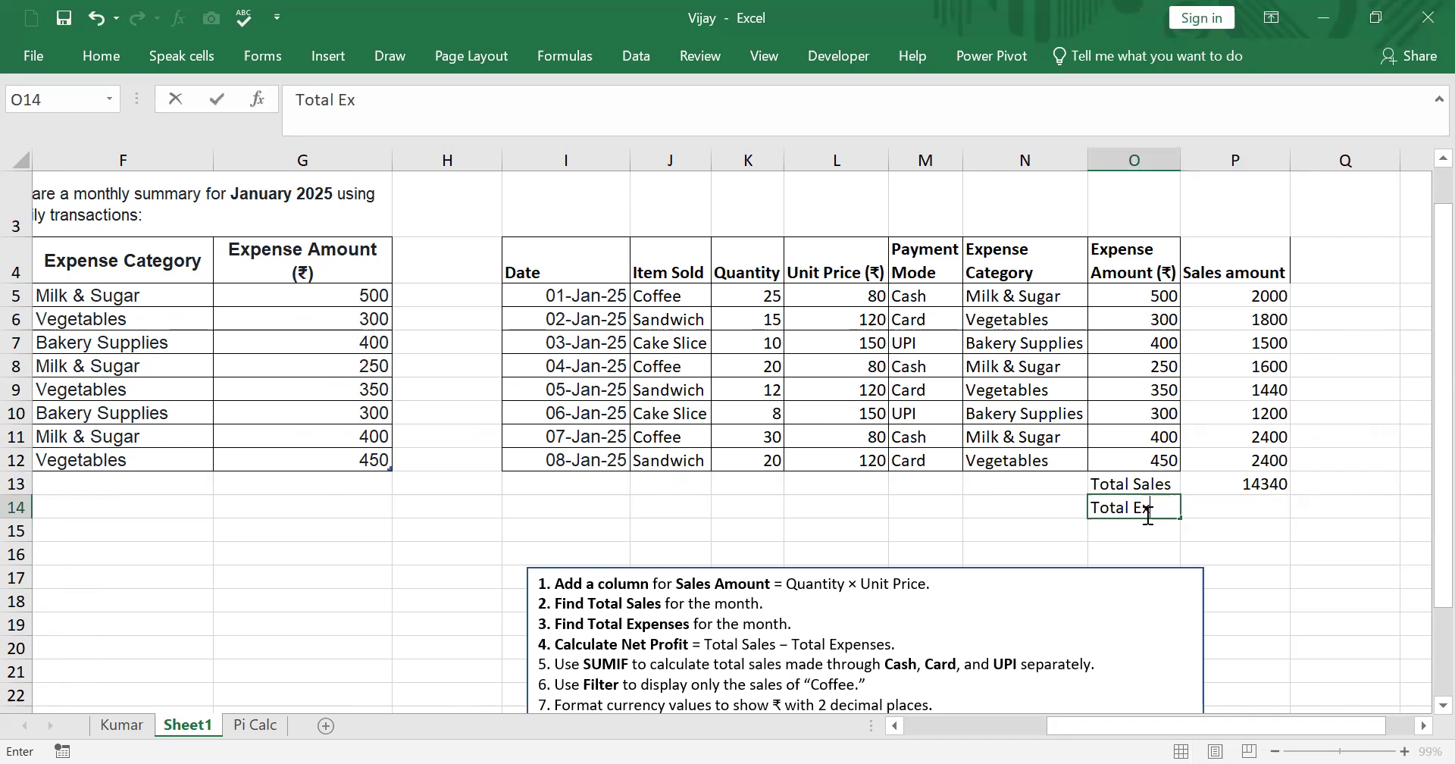
pyautogui.click(1276, 545)
pyautogui.click(1244, 510)
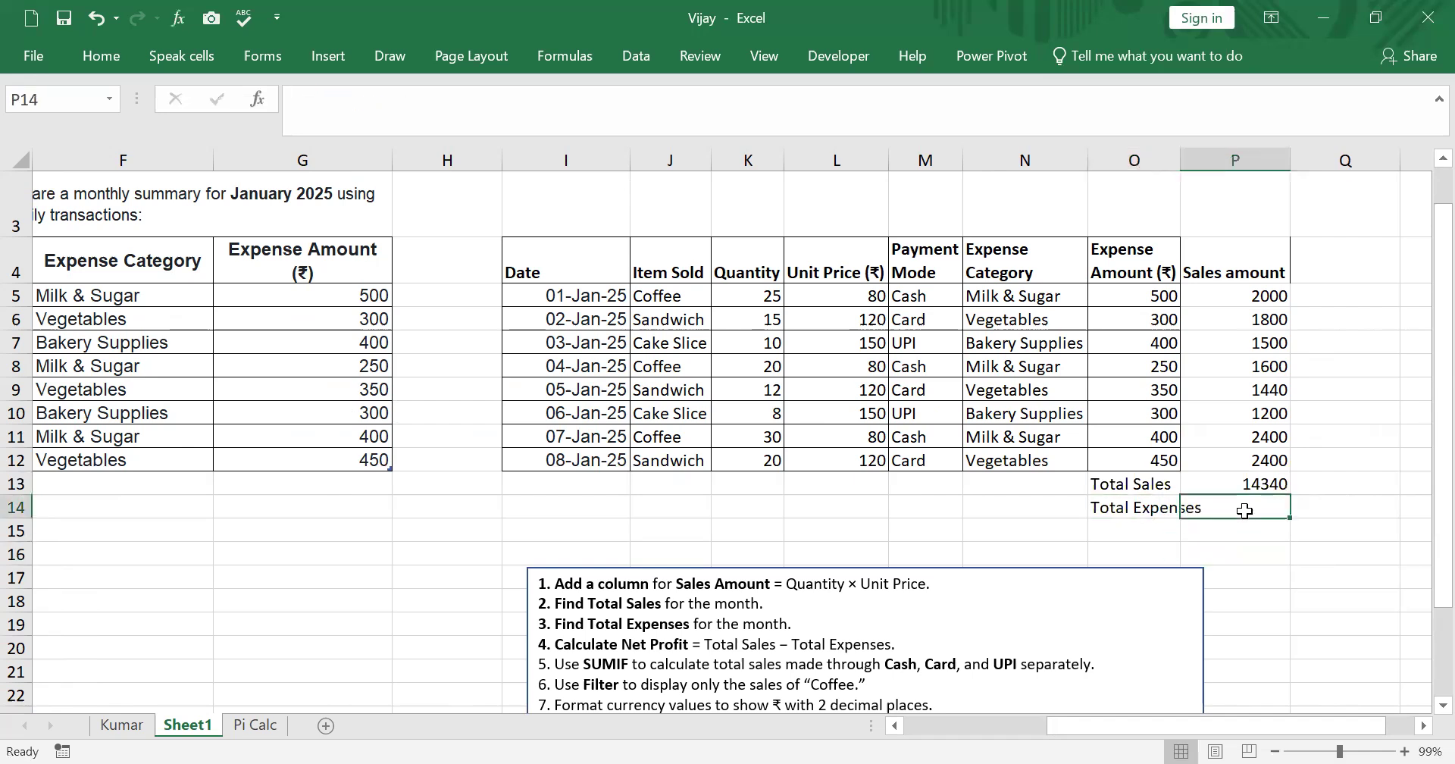
pyautogui.write('=')
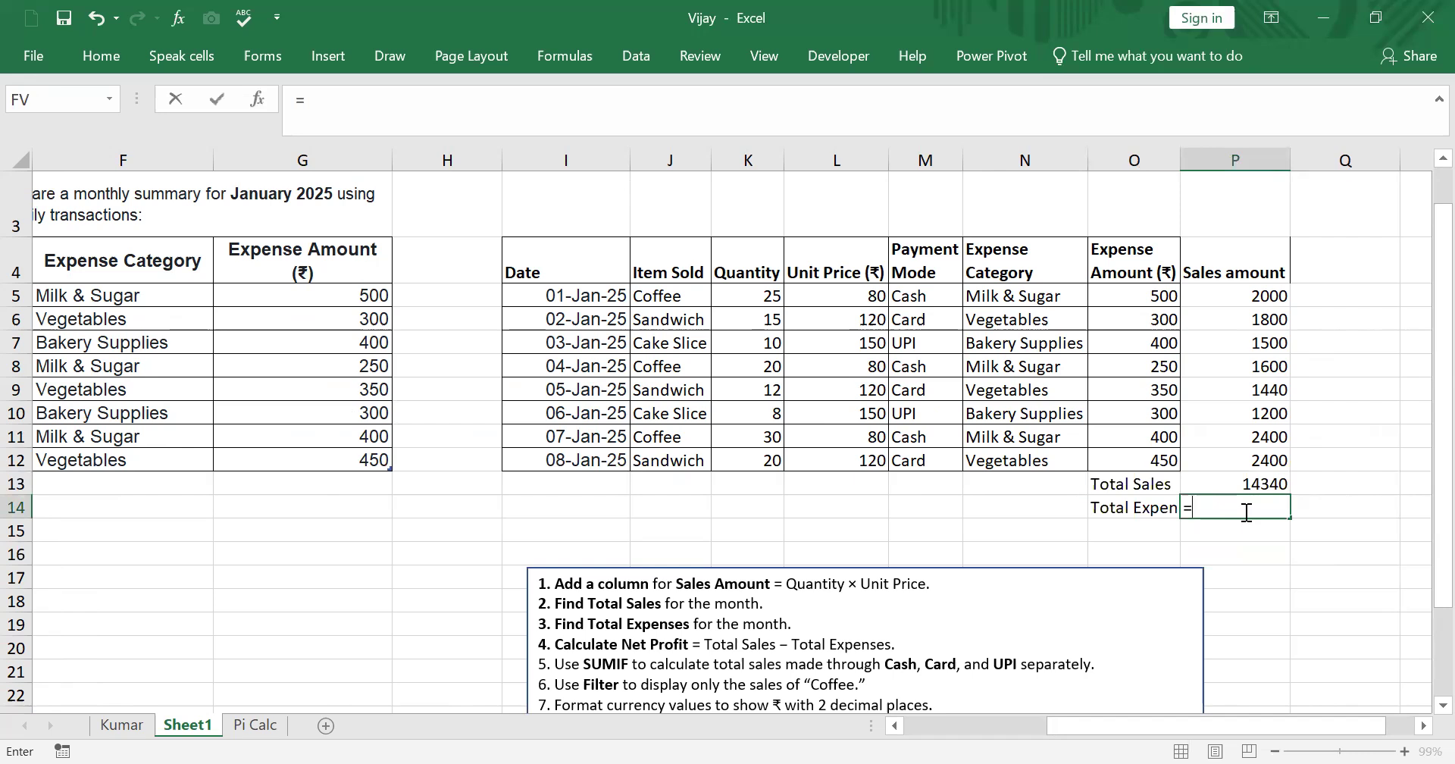
pyautogui.write('sum(')
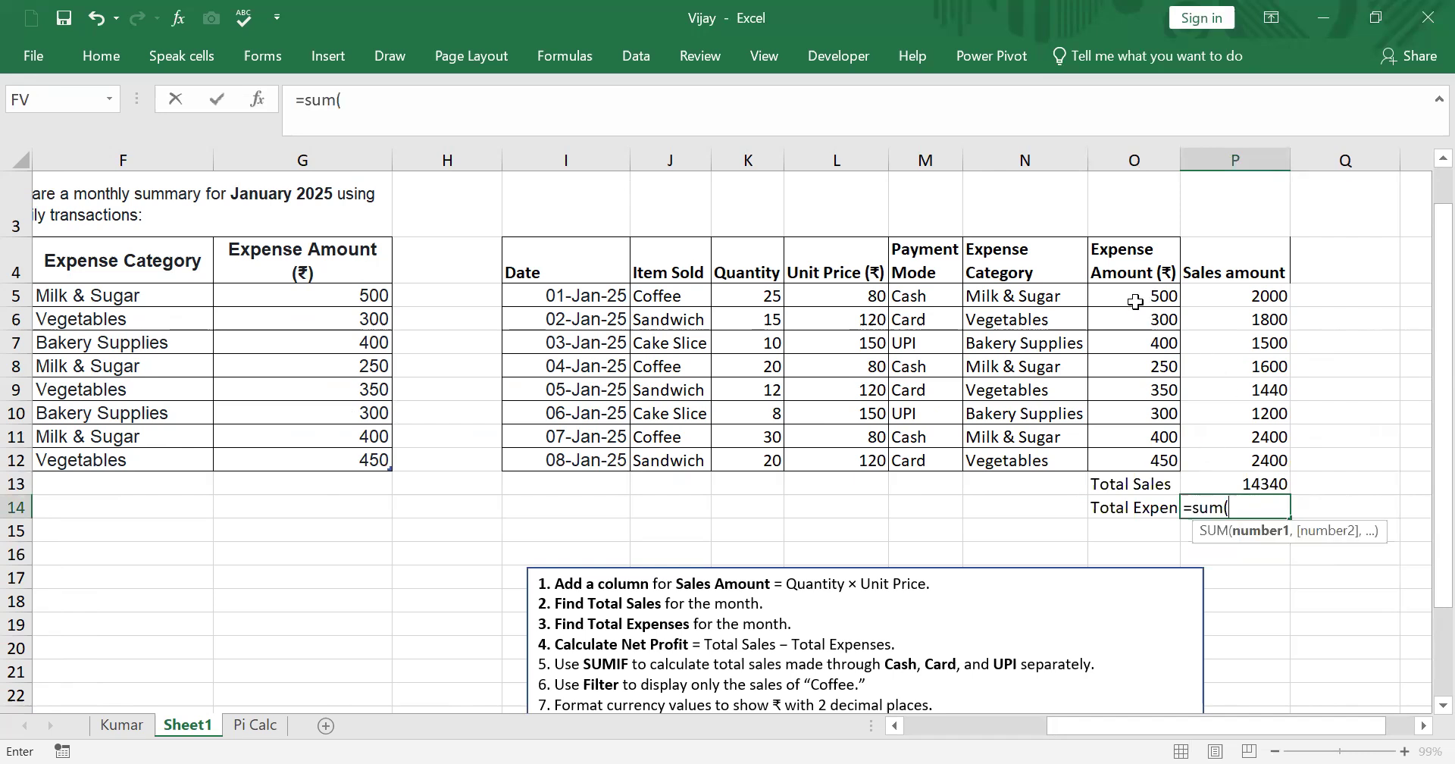
pyautogui.click(1135, 302)
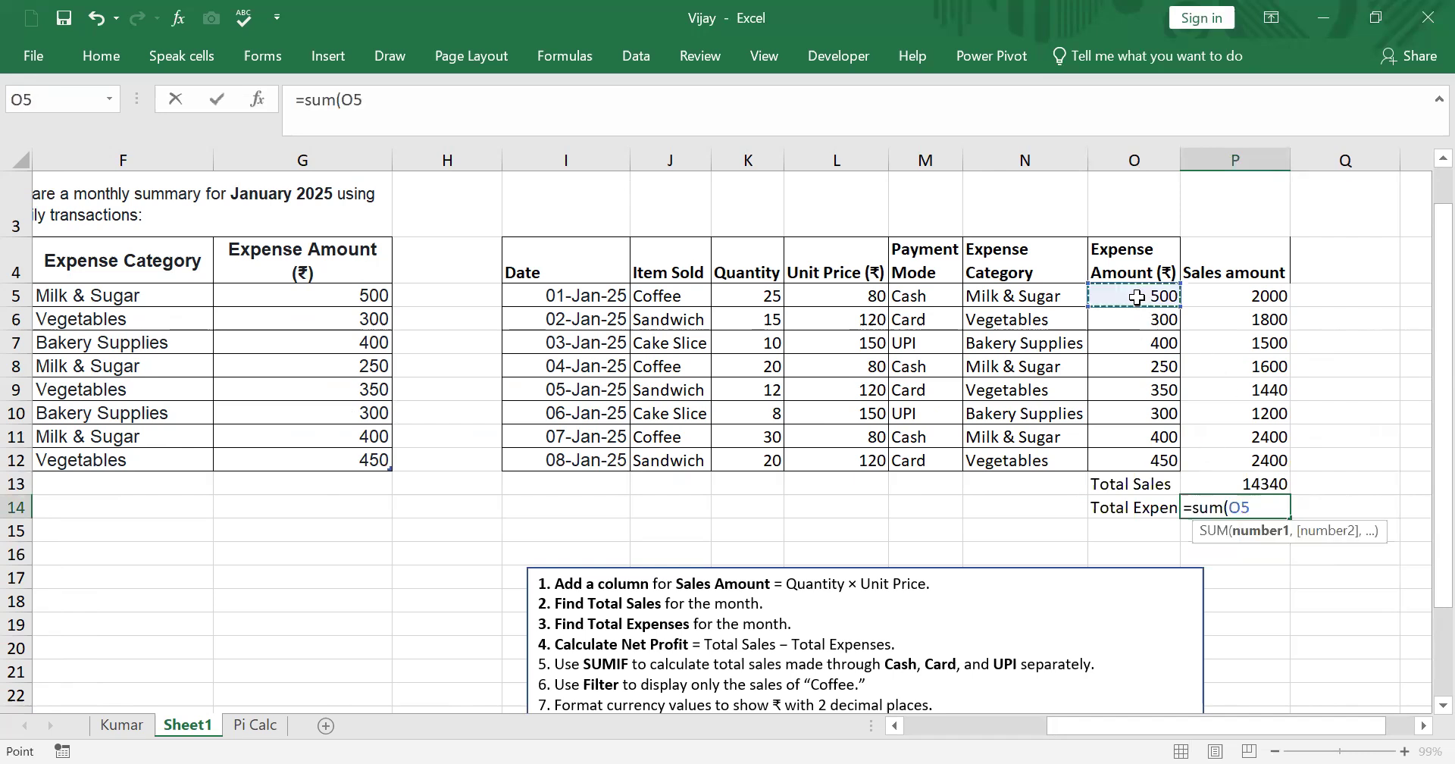
pyautogui.keyDown('shift'); pyautogui.click(1140, 453); pyautogui.keyUp('shift')
pyautogui.press('Return')
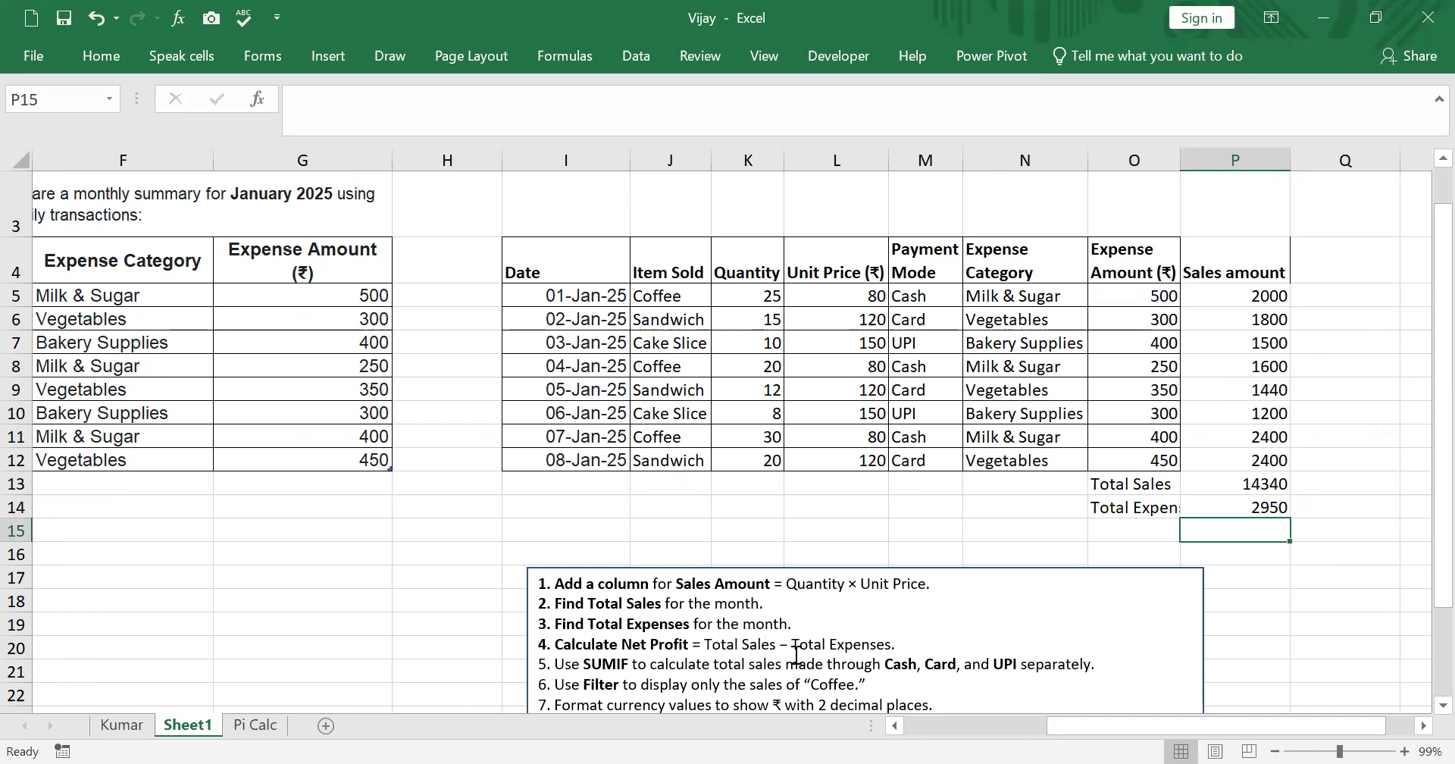
# - Label O15 Profit and calculate it in P15 with the formula =P13-P14
pyautogui.click(1137, 534)
pyautogui.write('Profit')
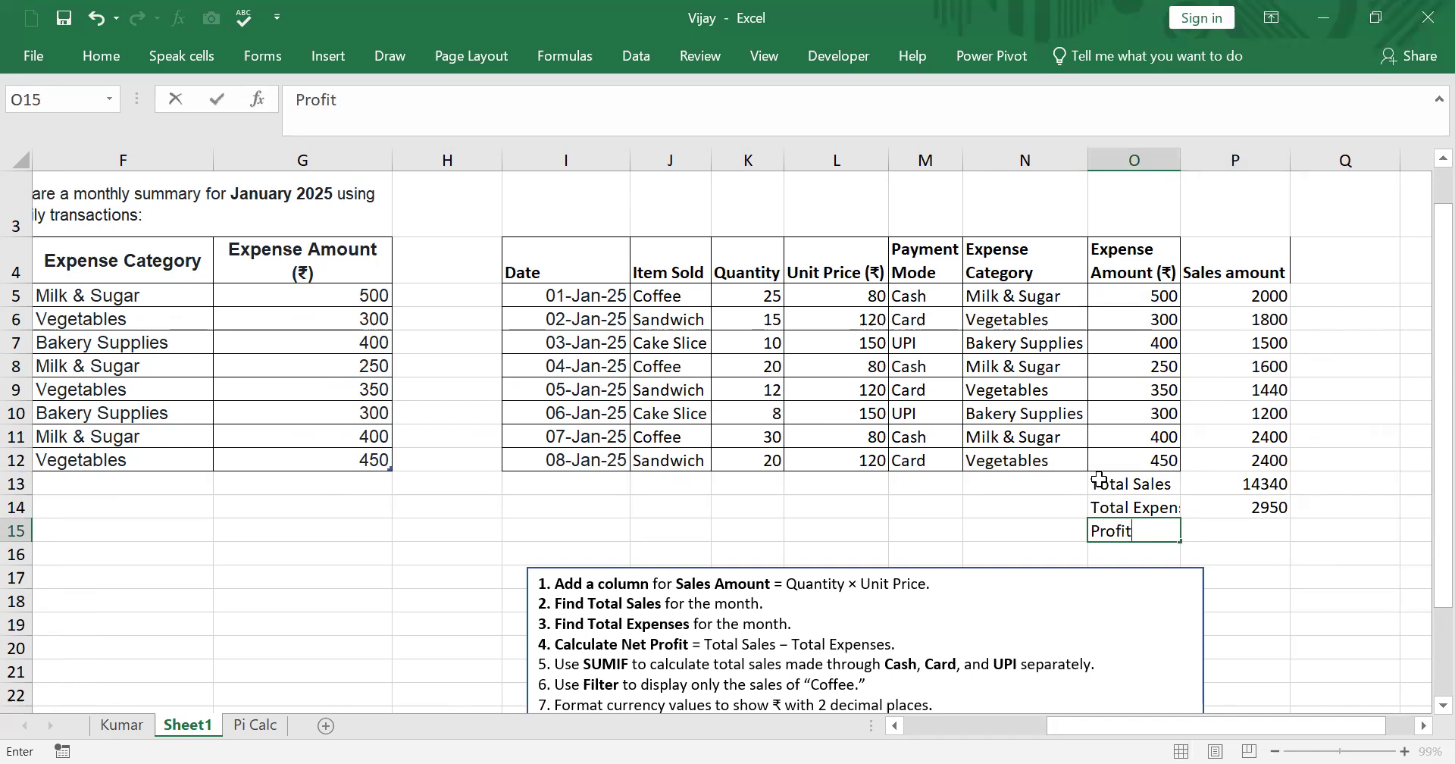
pyautogui.click(1226, 534)
pyautogui.write('=')
pyautogui.click(1232, 481)
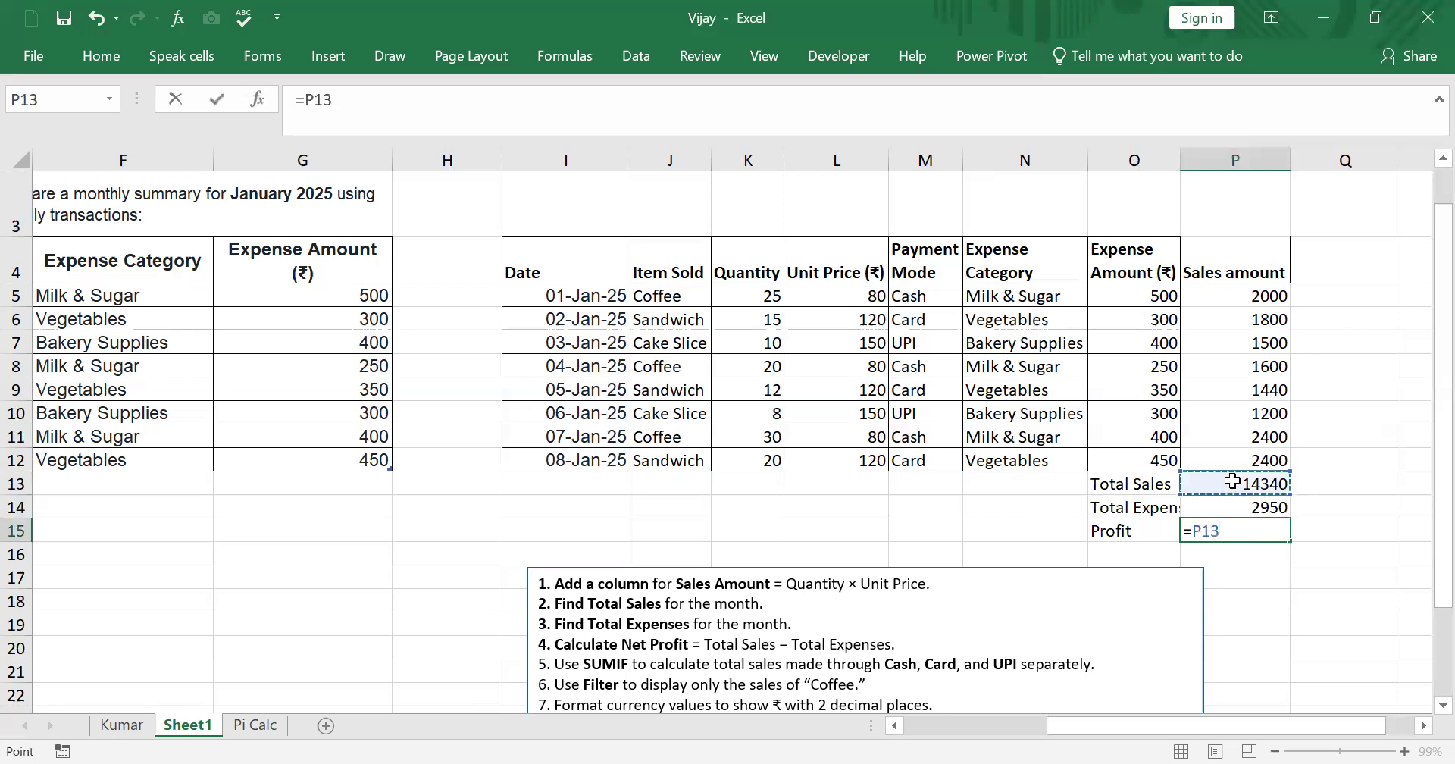
pyautogui.write('-')
pyautogui.click(1242, 509)
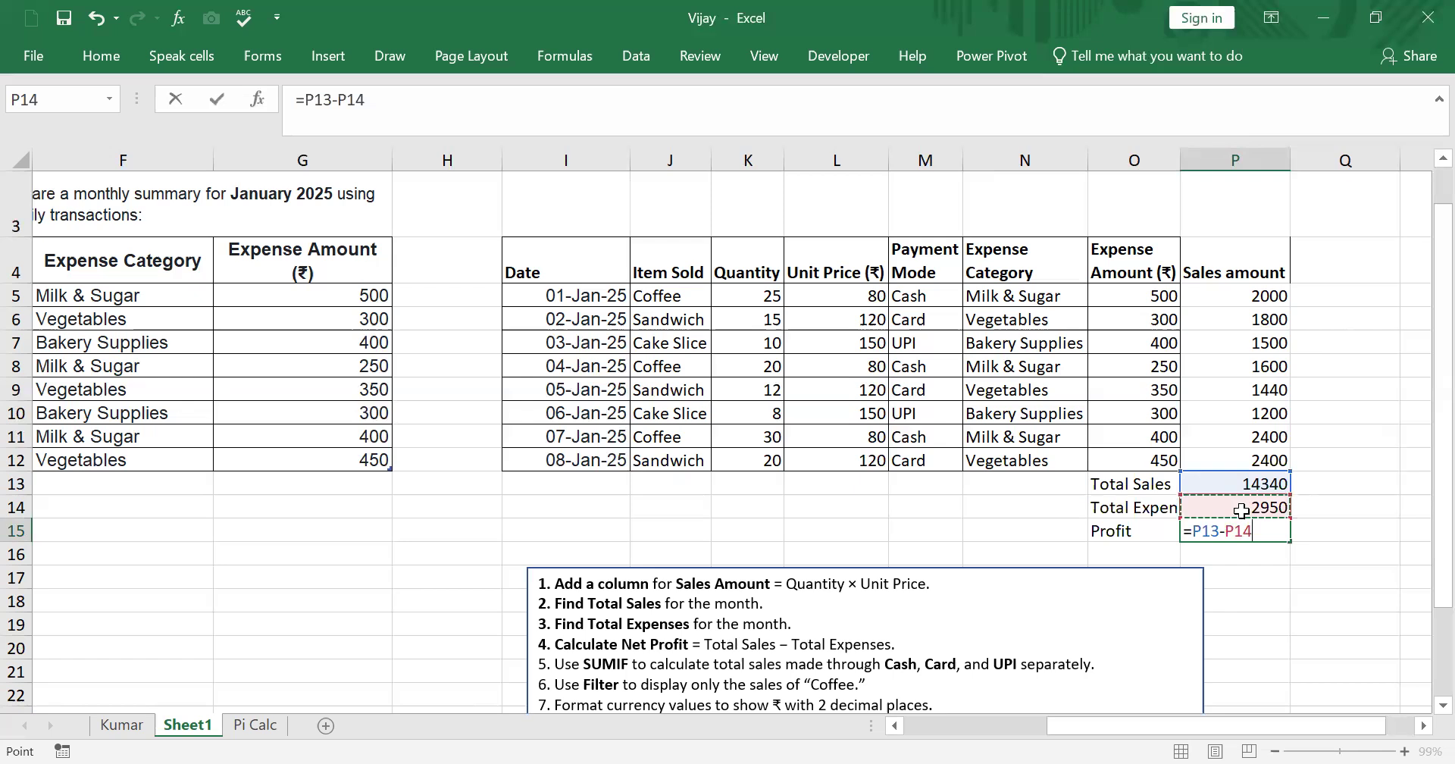
pyautogui.press('Return')
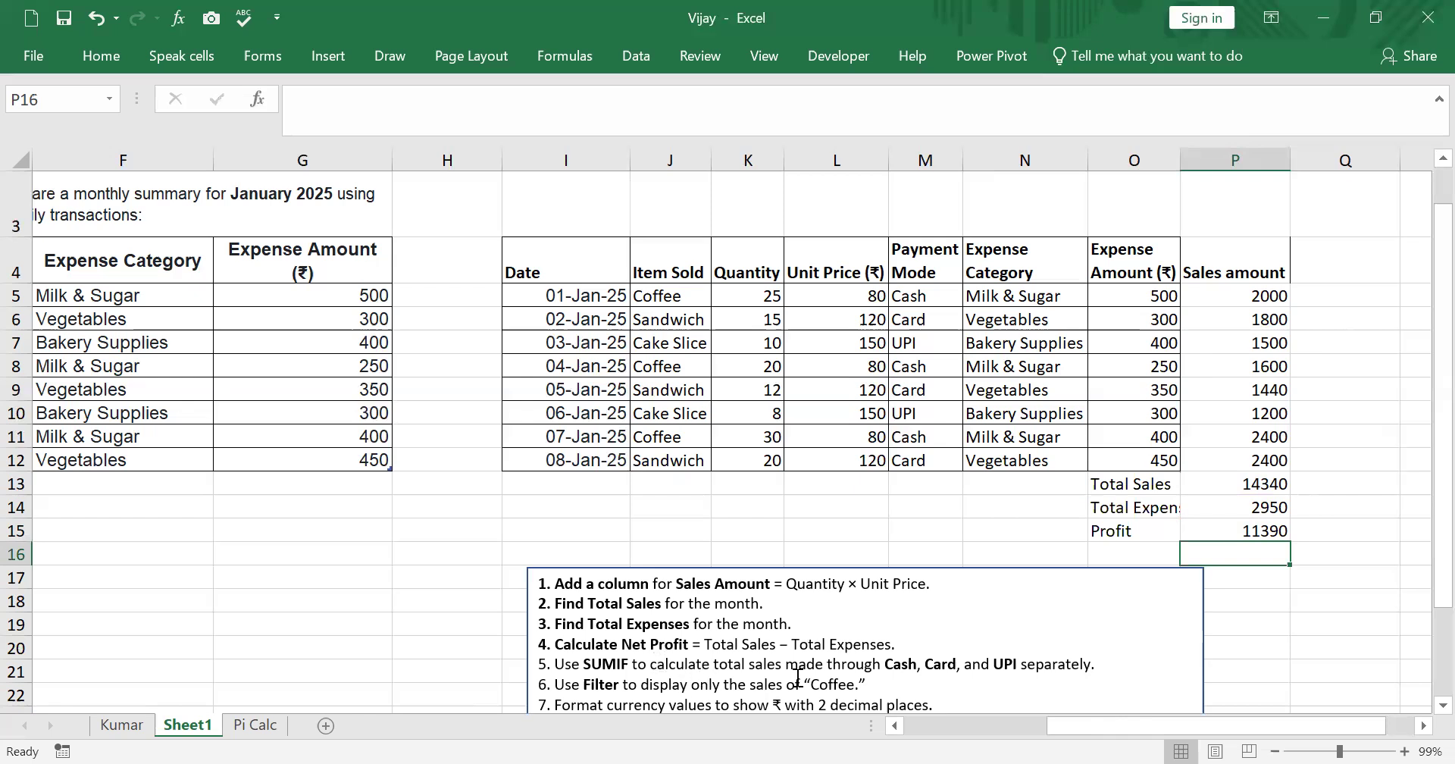
# - Move the task instructions text box left, below the tables, starting around row 14 in columns F to M
pyautogui.scroll(-2, 866, 658)
pyautogui.moveTo(1067, 441); pyautogui.dragTo(918, 397)
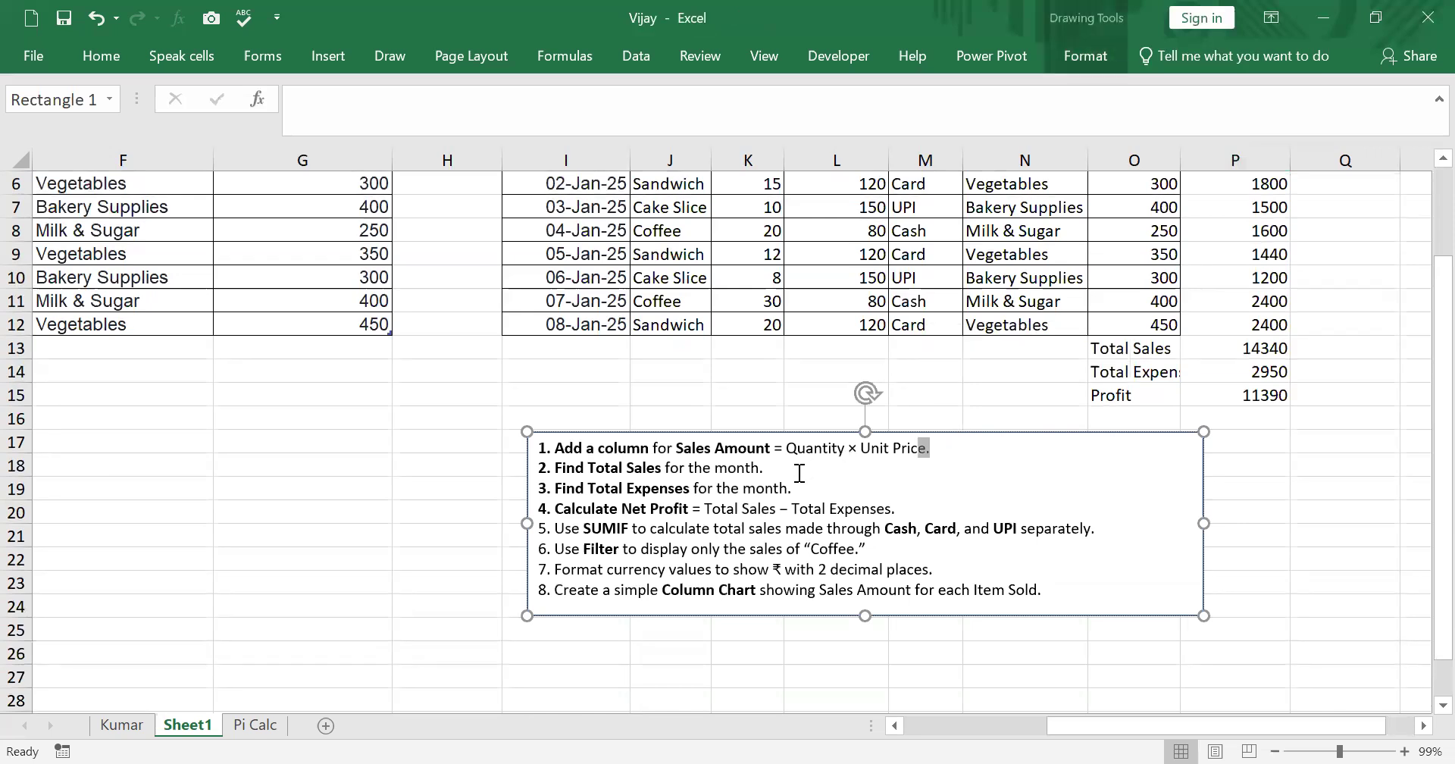
pyautogui.moveTo(546, 445); pyautogui.dragTo(307, 382)
pyautogui.click(926, 693)
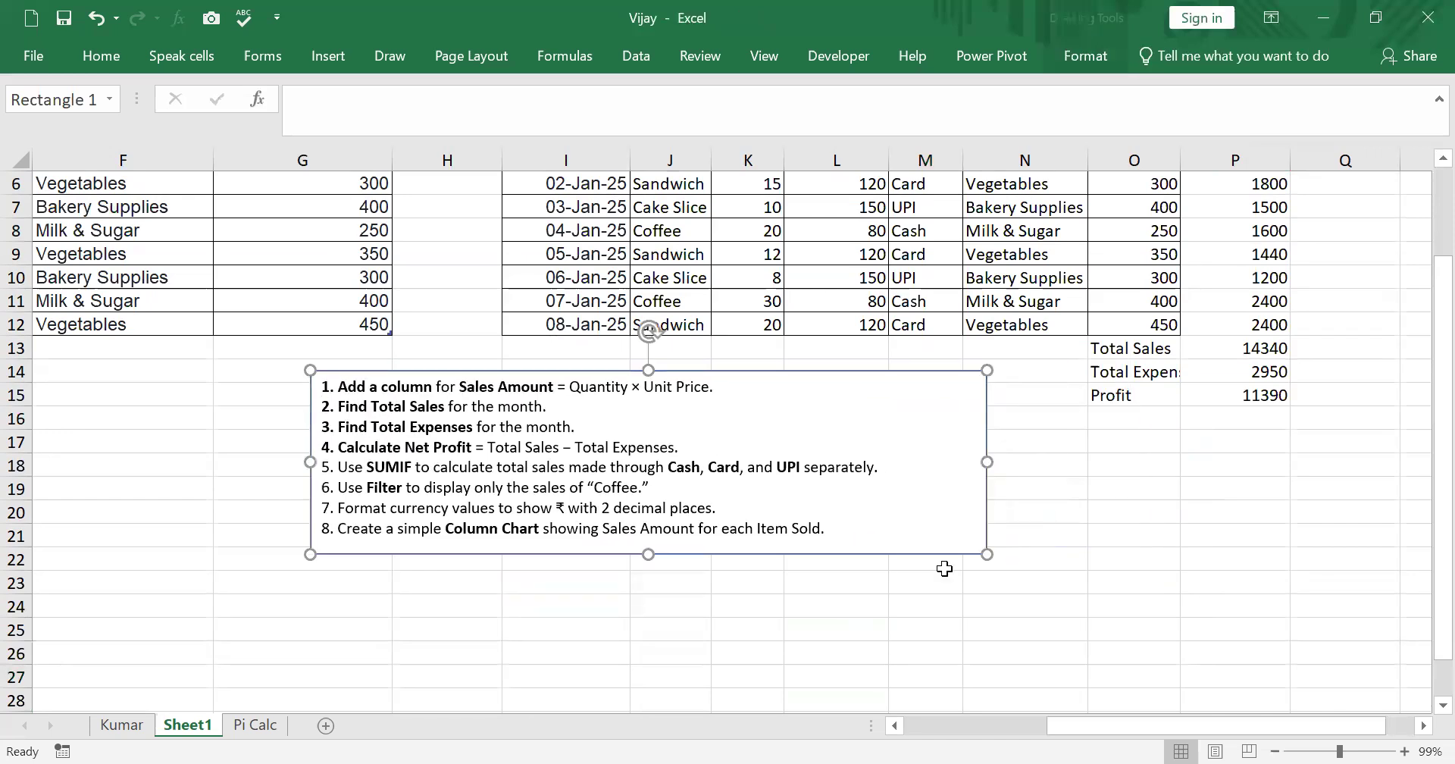
# - Enter the wrapped label Sales through cash in O16
pyautogui.click(1105, 421)
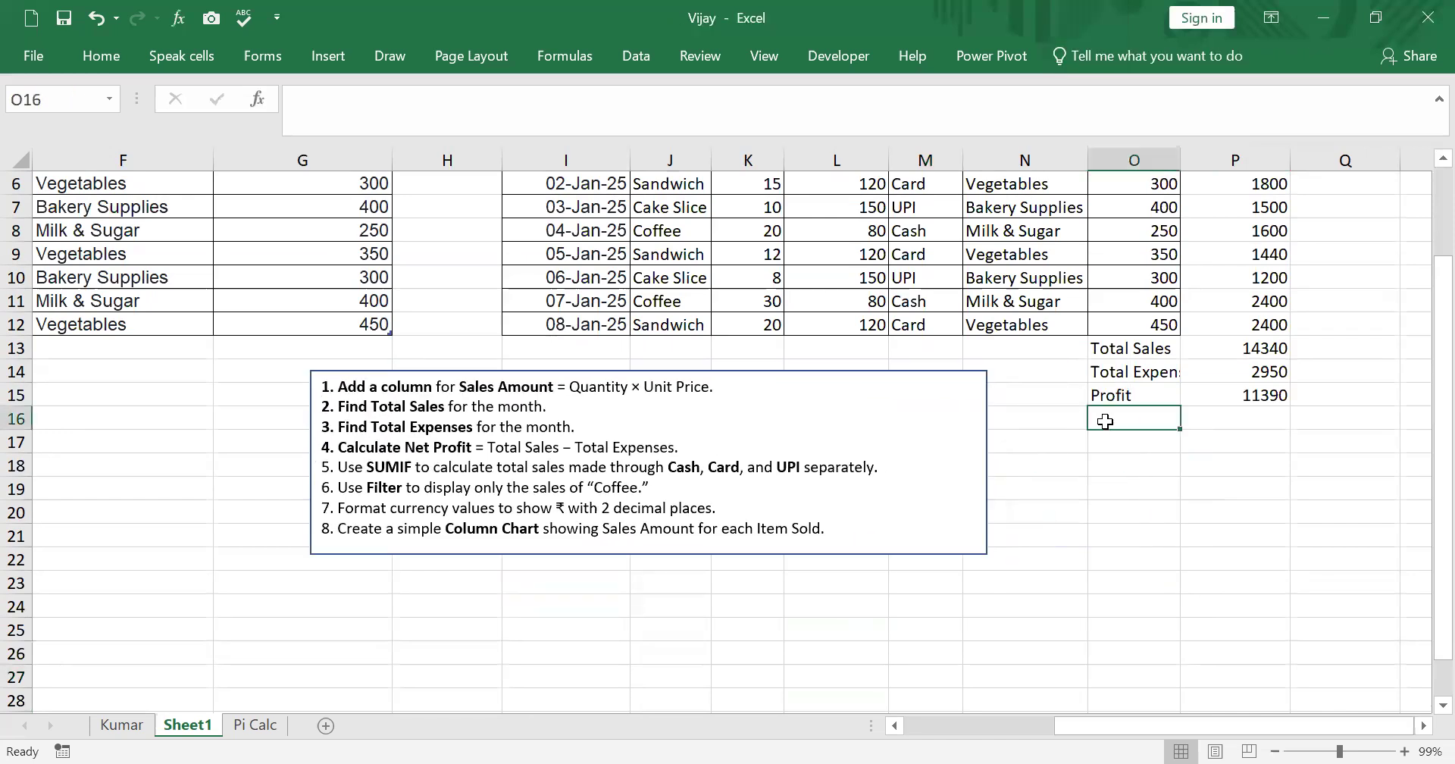
pyautogui.write('Sales through ca')
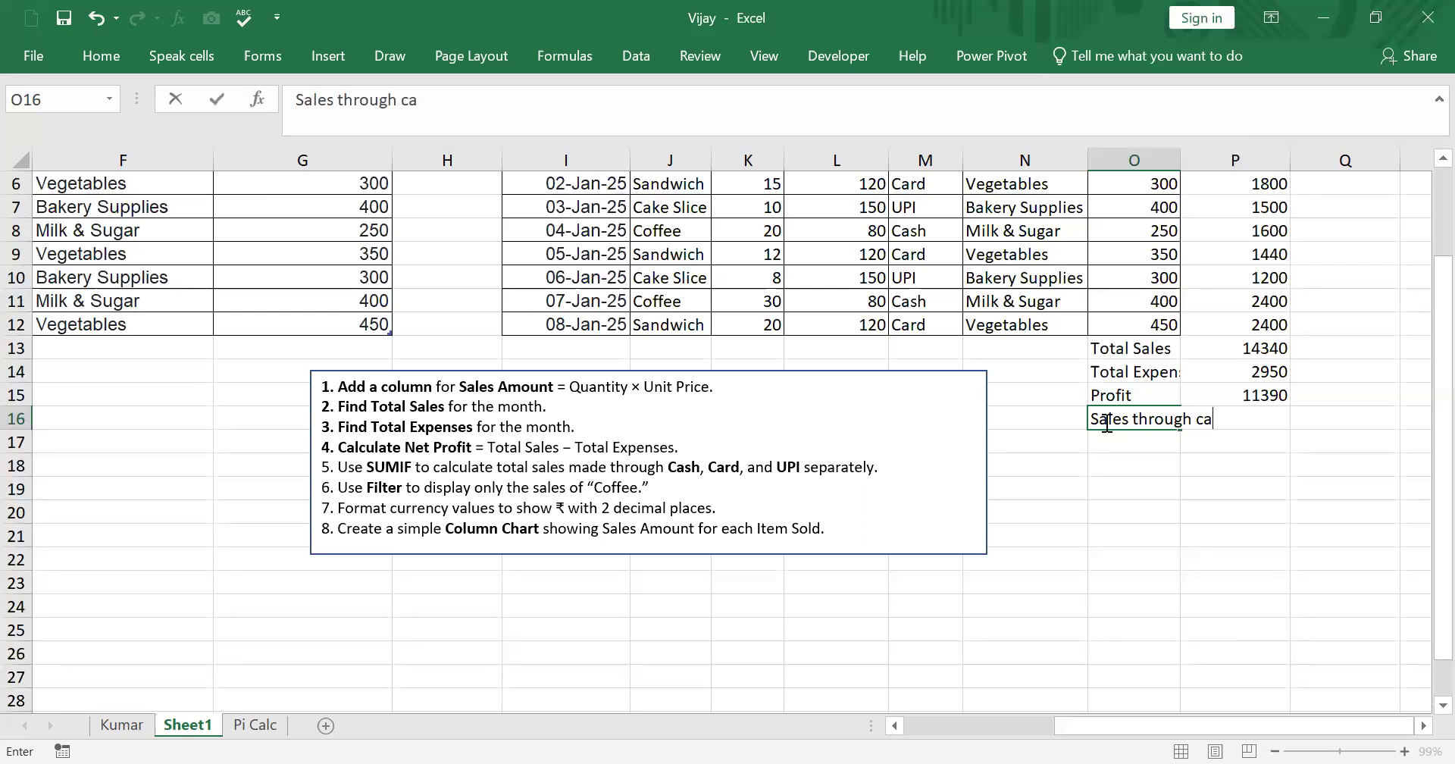
pyautogui.write('sh')
pyautogui.click(1132, 419)
pyautogui.hotkey('alt', 'Return')
# - In P16 build the SUMIF formula =SUMIF(M5:P12,"Card",P5:P12) through the Function Arguments dialog
pyautogui.click(1264, 561)
pyautogui.click(1238, 448)
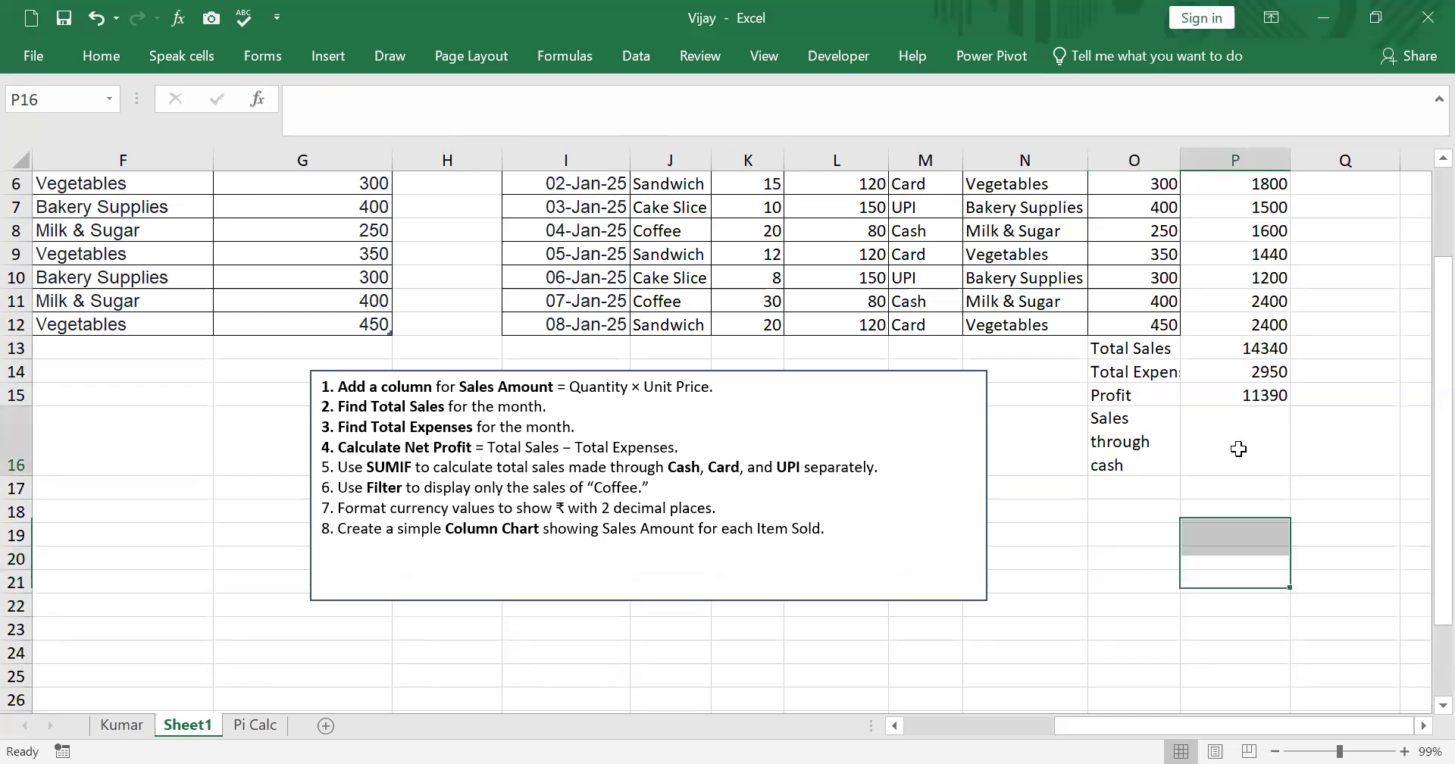
pyautogui.write('=')
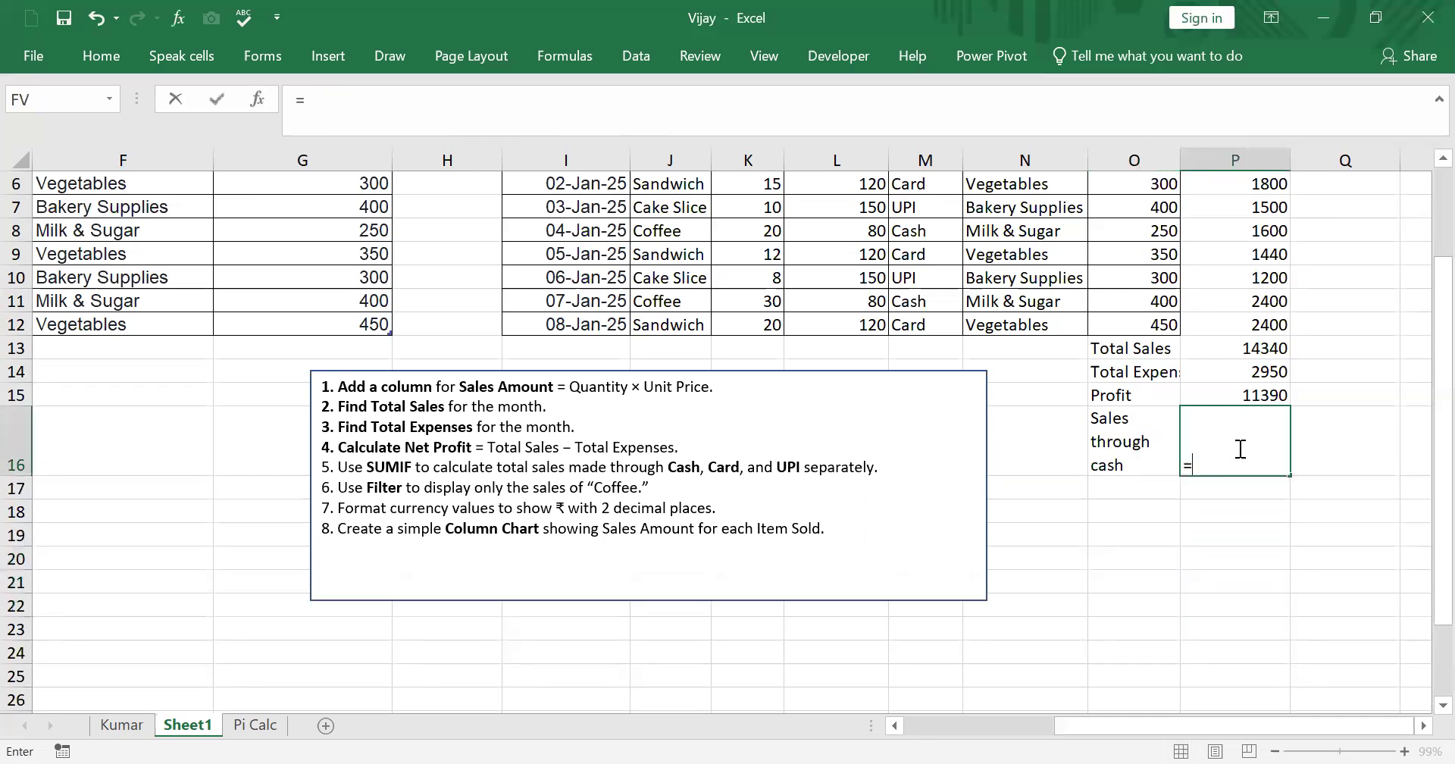
pyautogui.write('sumif')
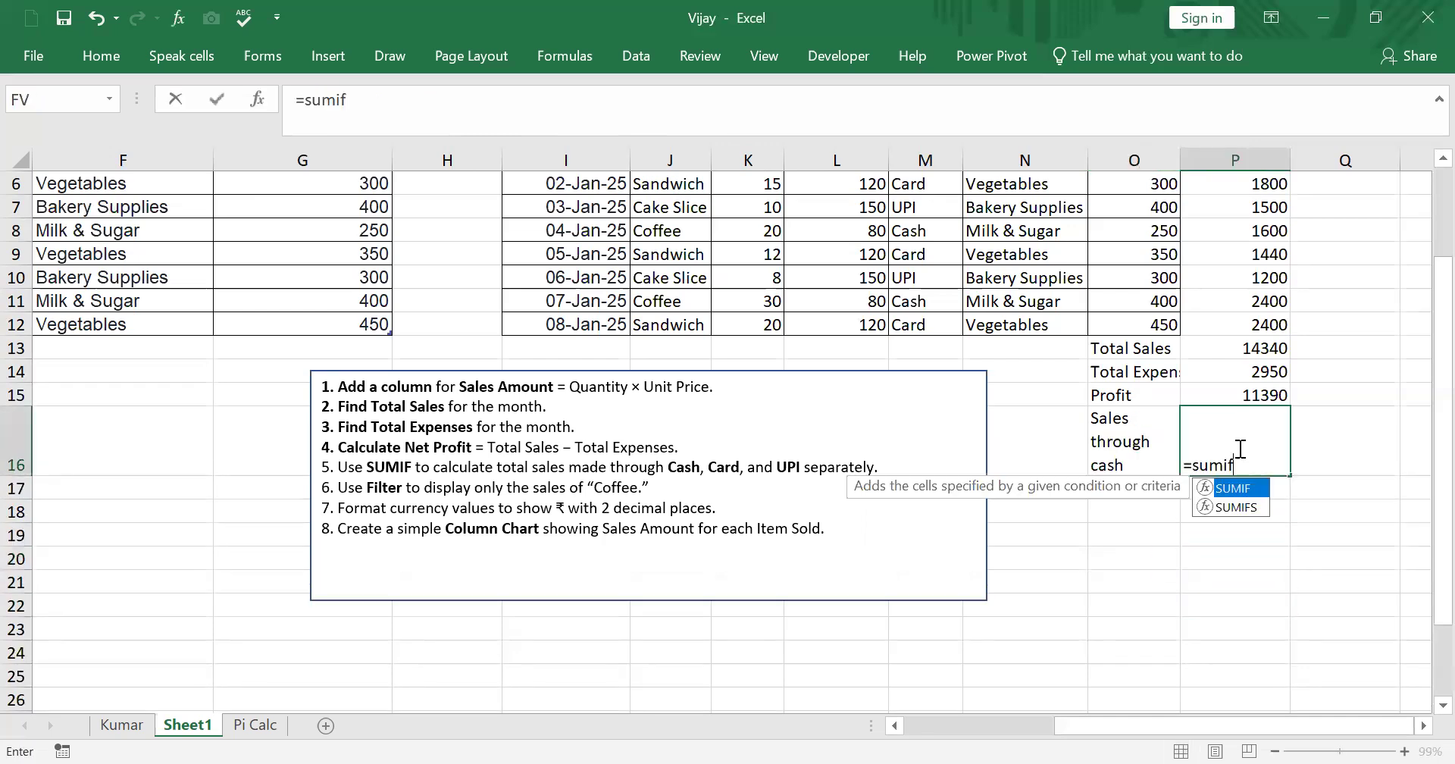
pyautogui.doubleClick(1244, 488)
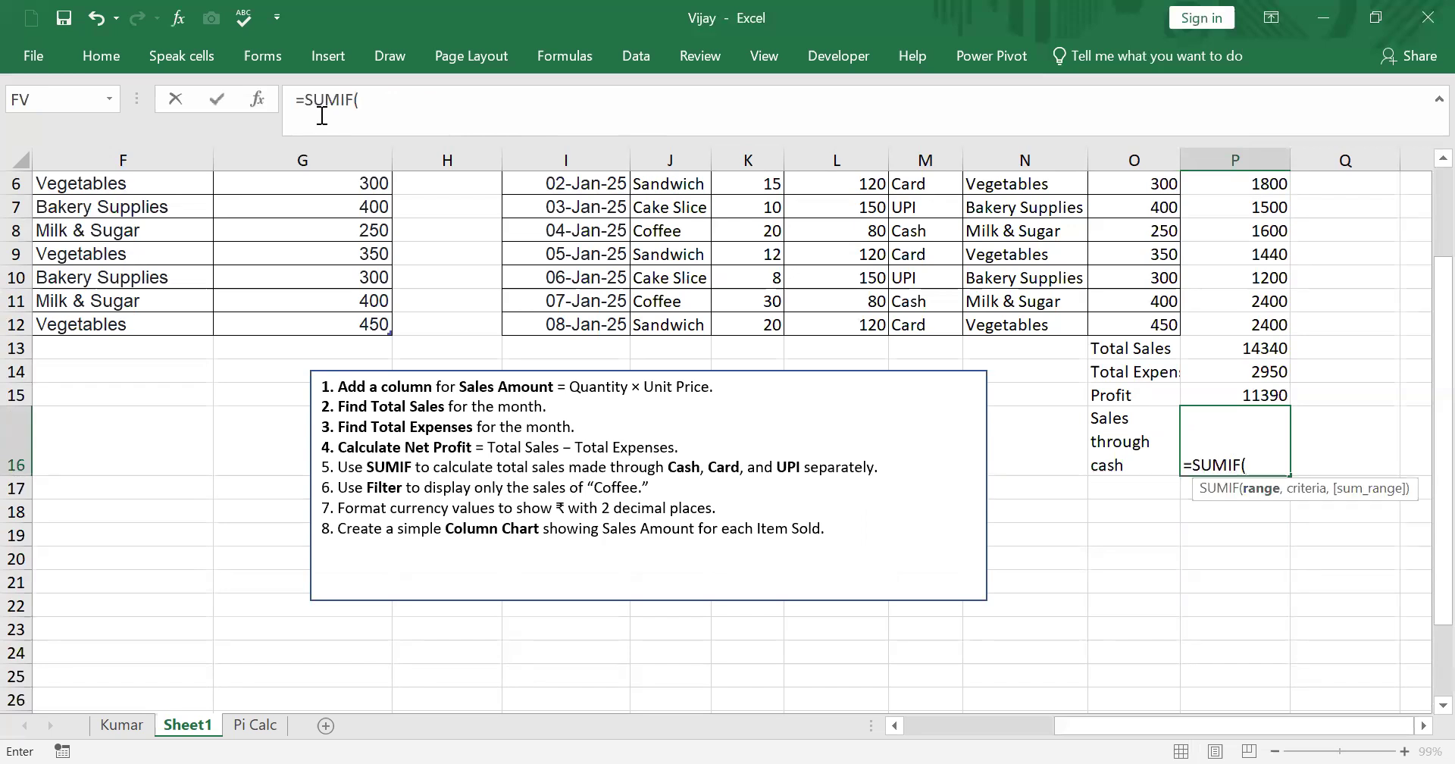
pyautogui.click(257, 99)
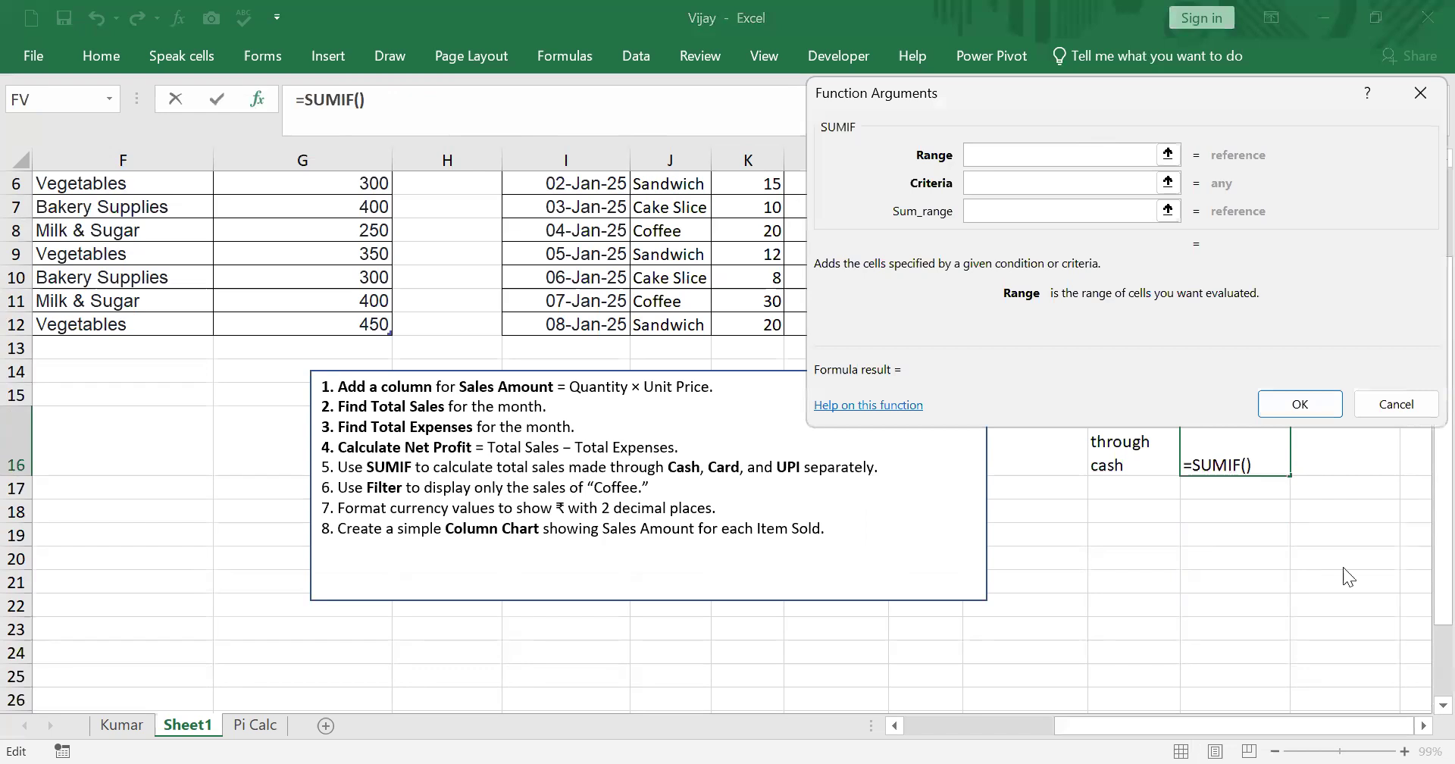
pyautogui.moveTo(1063, 94); pyautogui.dragTo(1292, 500)
pyautogui.scroll(1, 1296, 357)
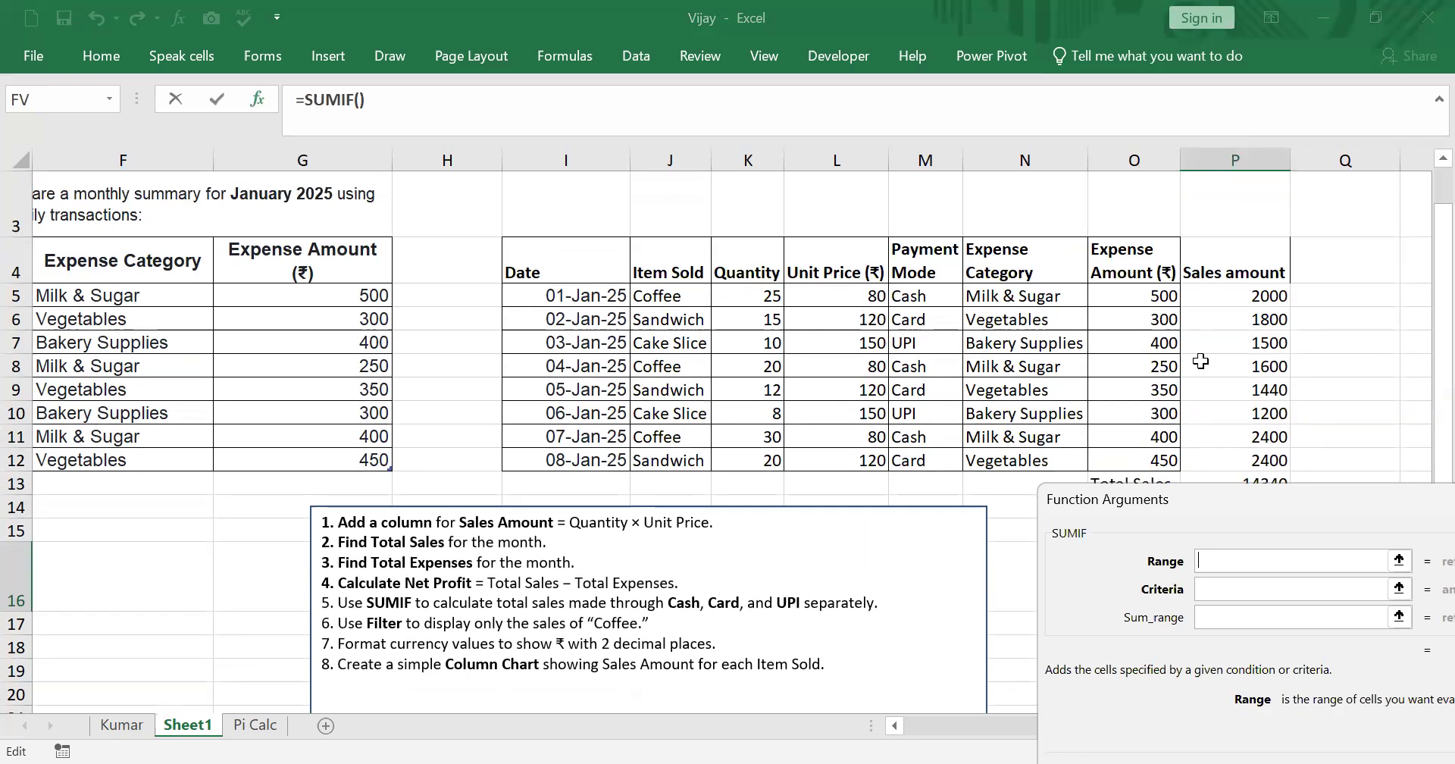
pyautogui.click(914, 295)
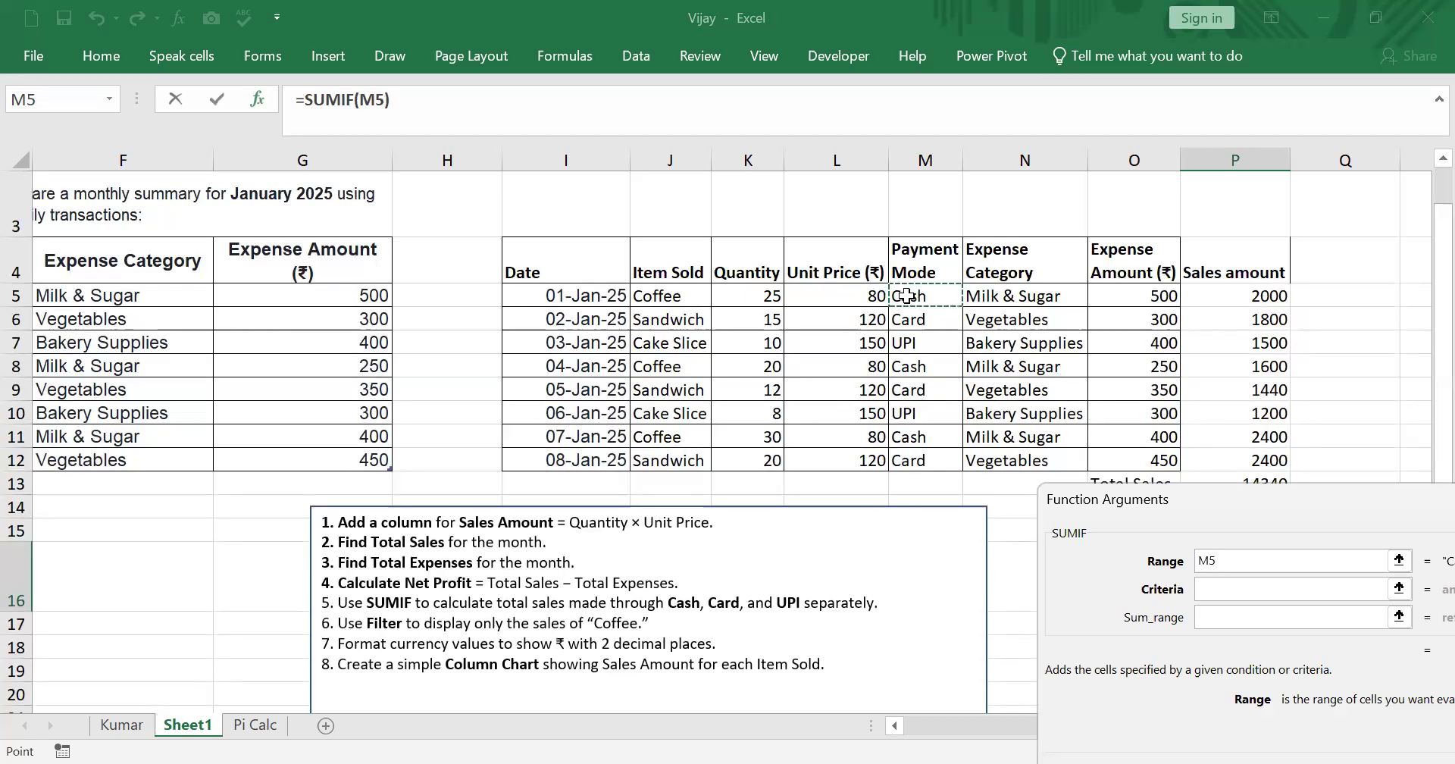
pyautogui.keyDown('shift'); pyautogui.click(1244, 368); pyautogui.keyUp('shift')
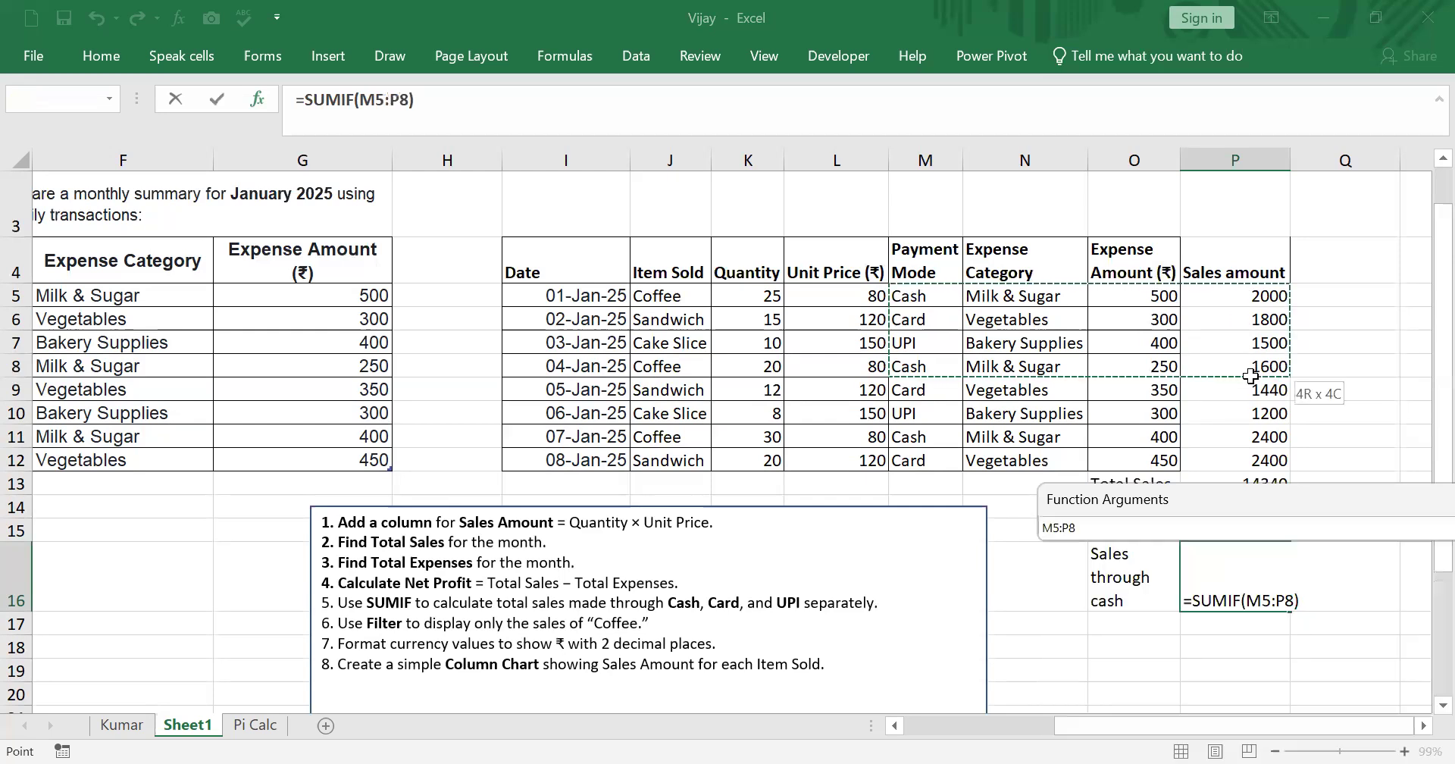
pyautogui.moveTo(1254, 454); pyautogui.dragTo(1254, 453)
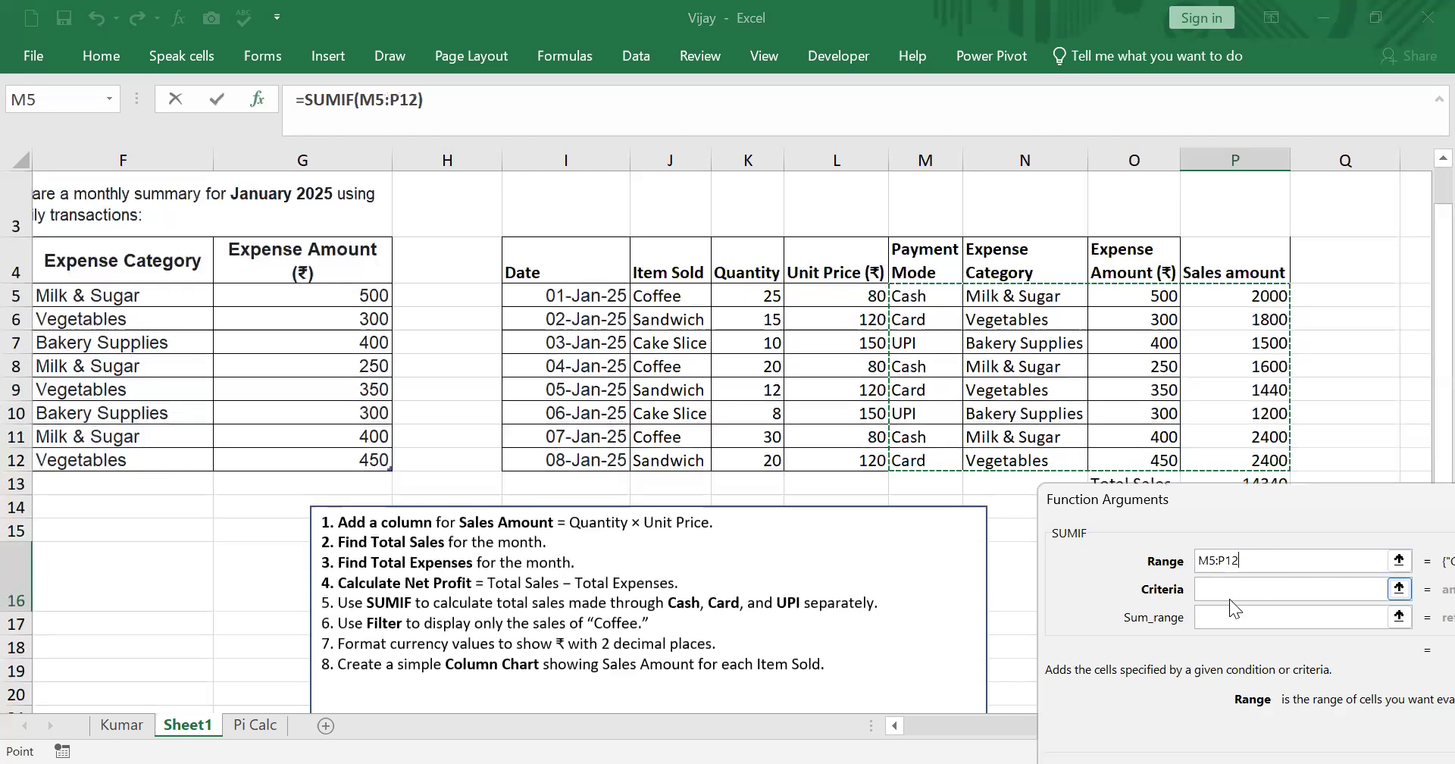
pyautogui.click(1217, 587)
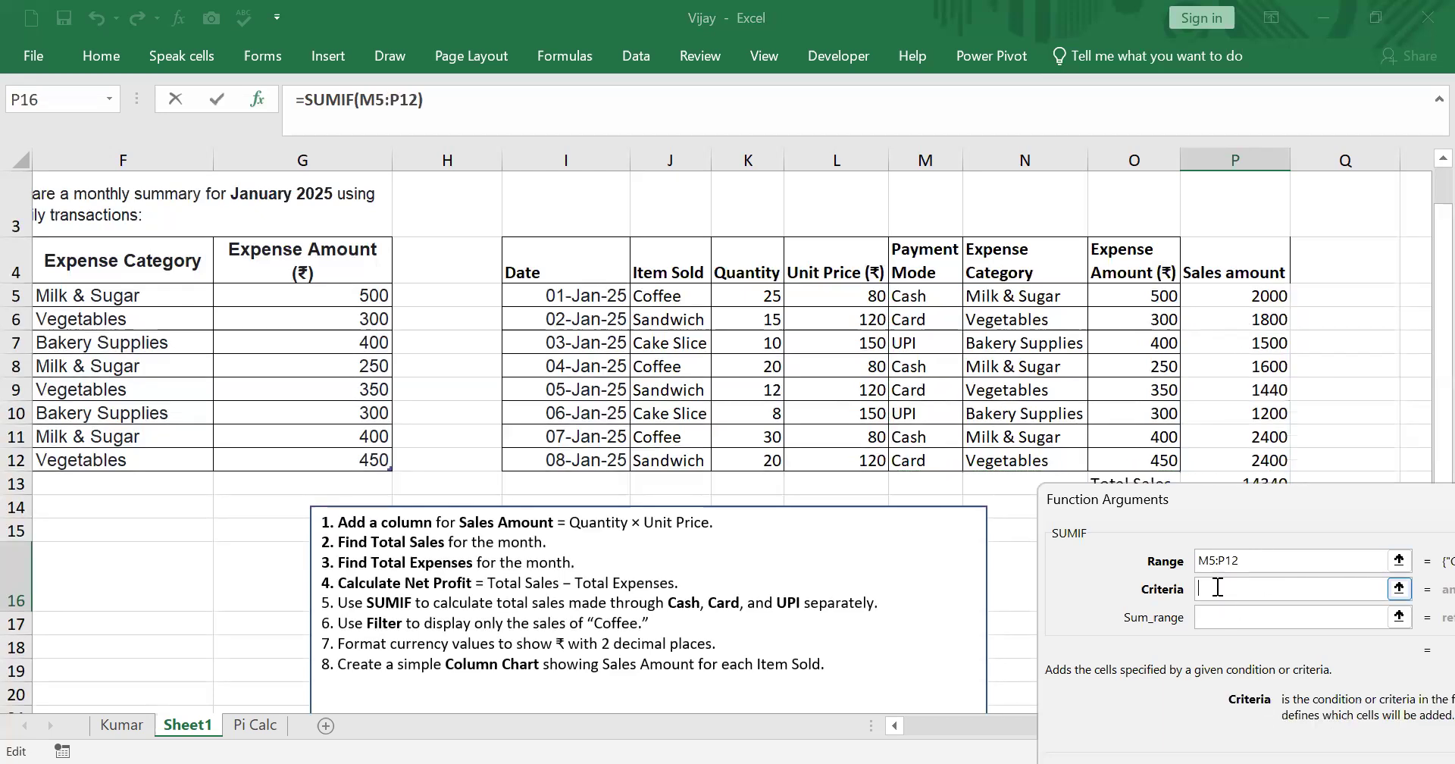
pyautogui.write('Card')
pyautogui.click(1231, 617)
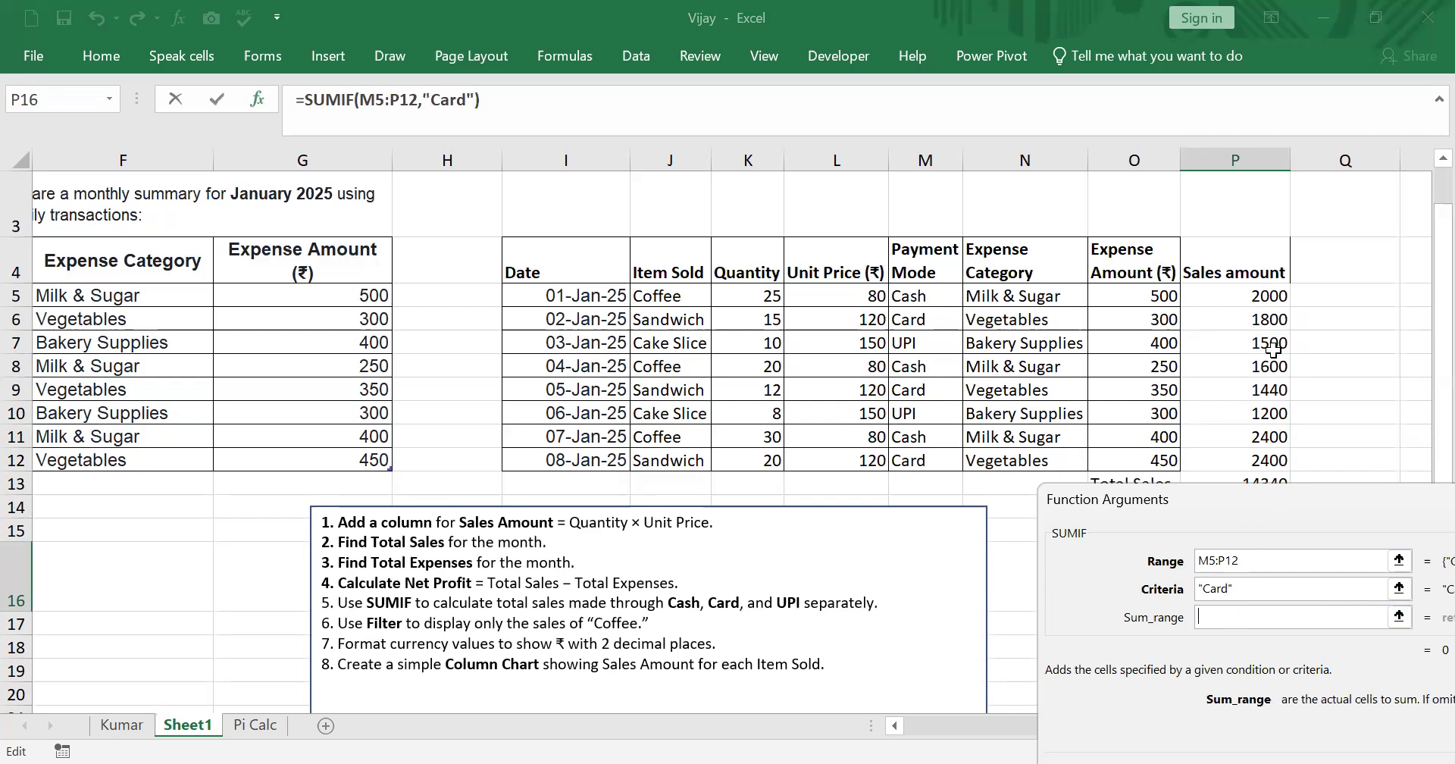
pyautogui.click(1254, 297)
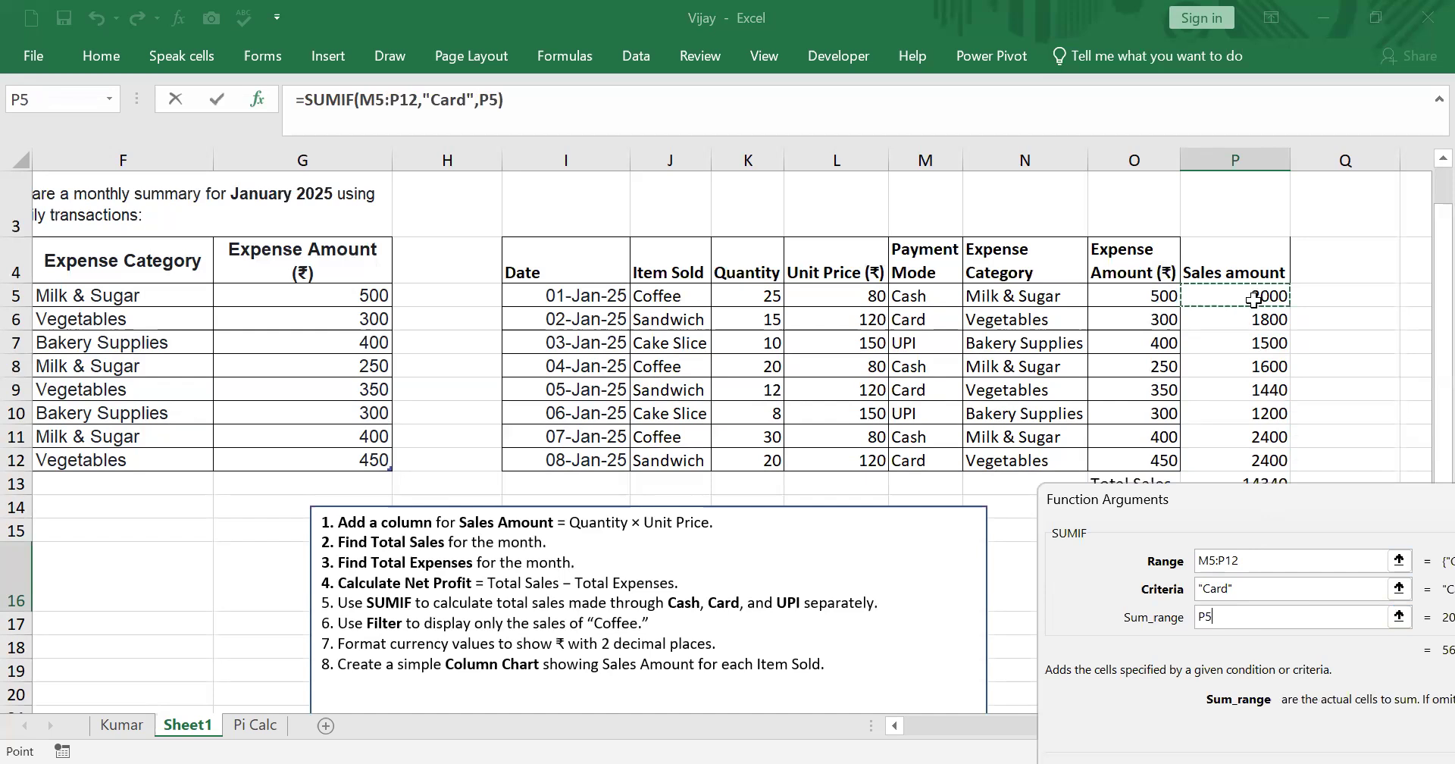
pyautogui.write(':P12')
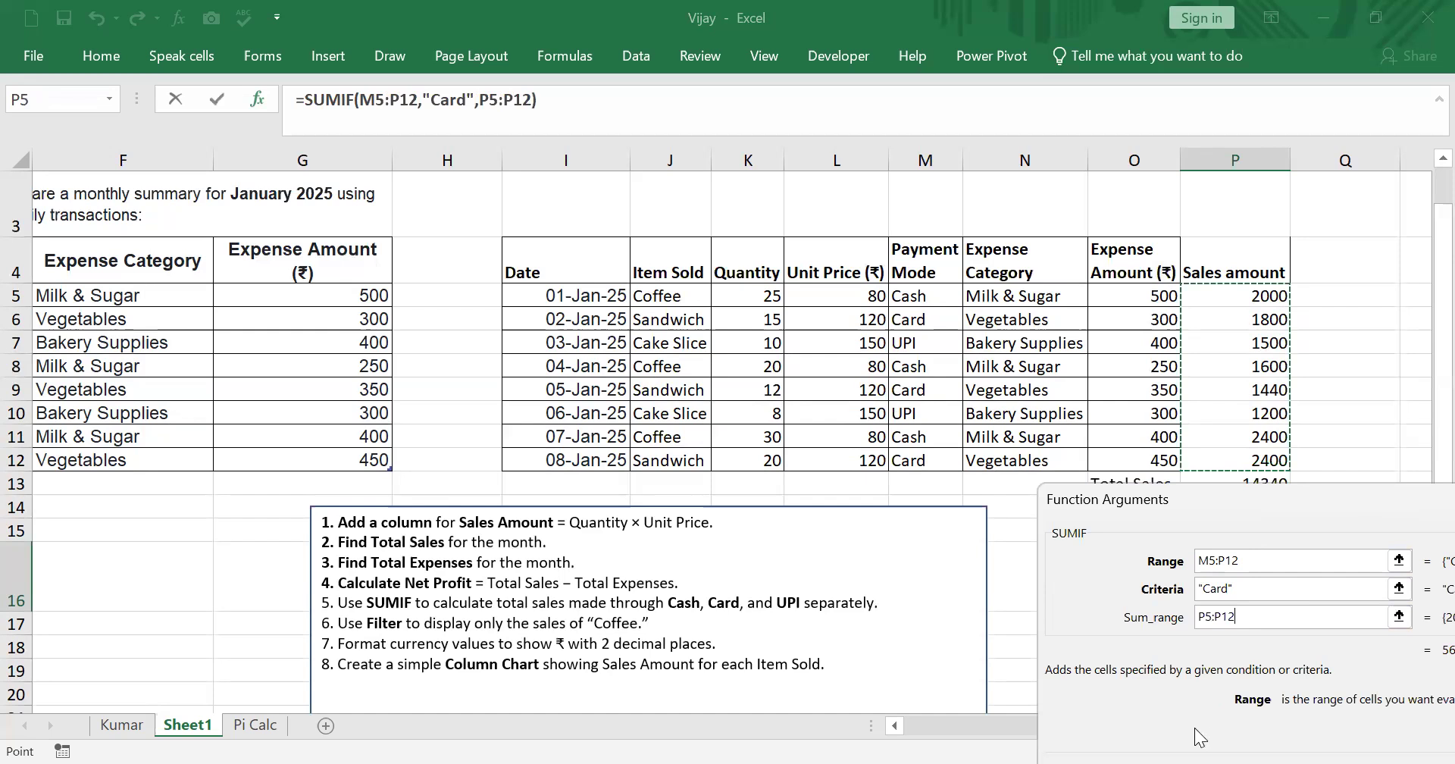
pyautogui.moveTo(1367, 509); pyautogui.dragTo(1138, 534)
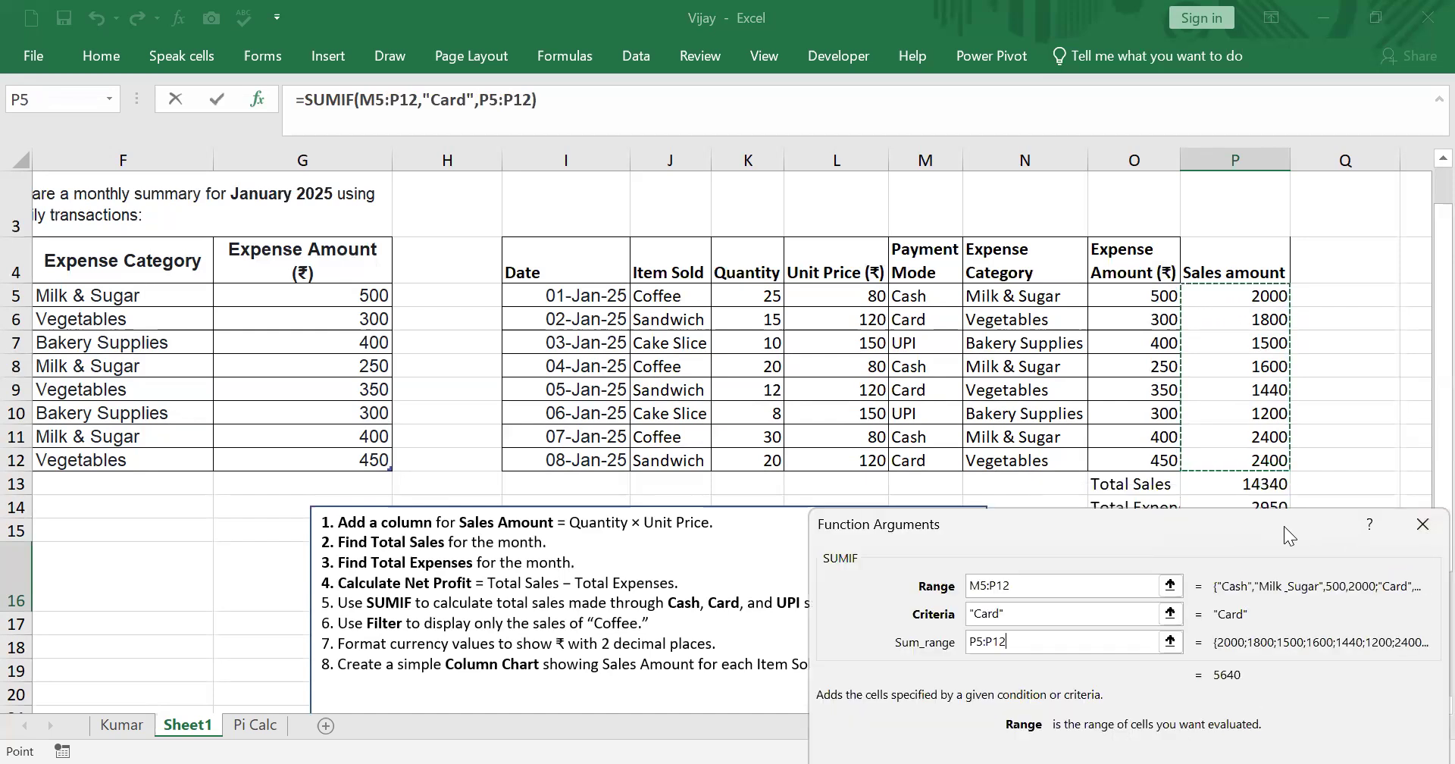
pyautogui.moveTo(1284, 526); pyautogui.dragTo(680, 123)
pyautogui.click(723, 438)
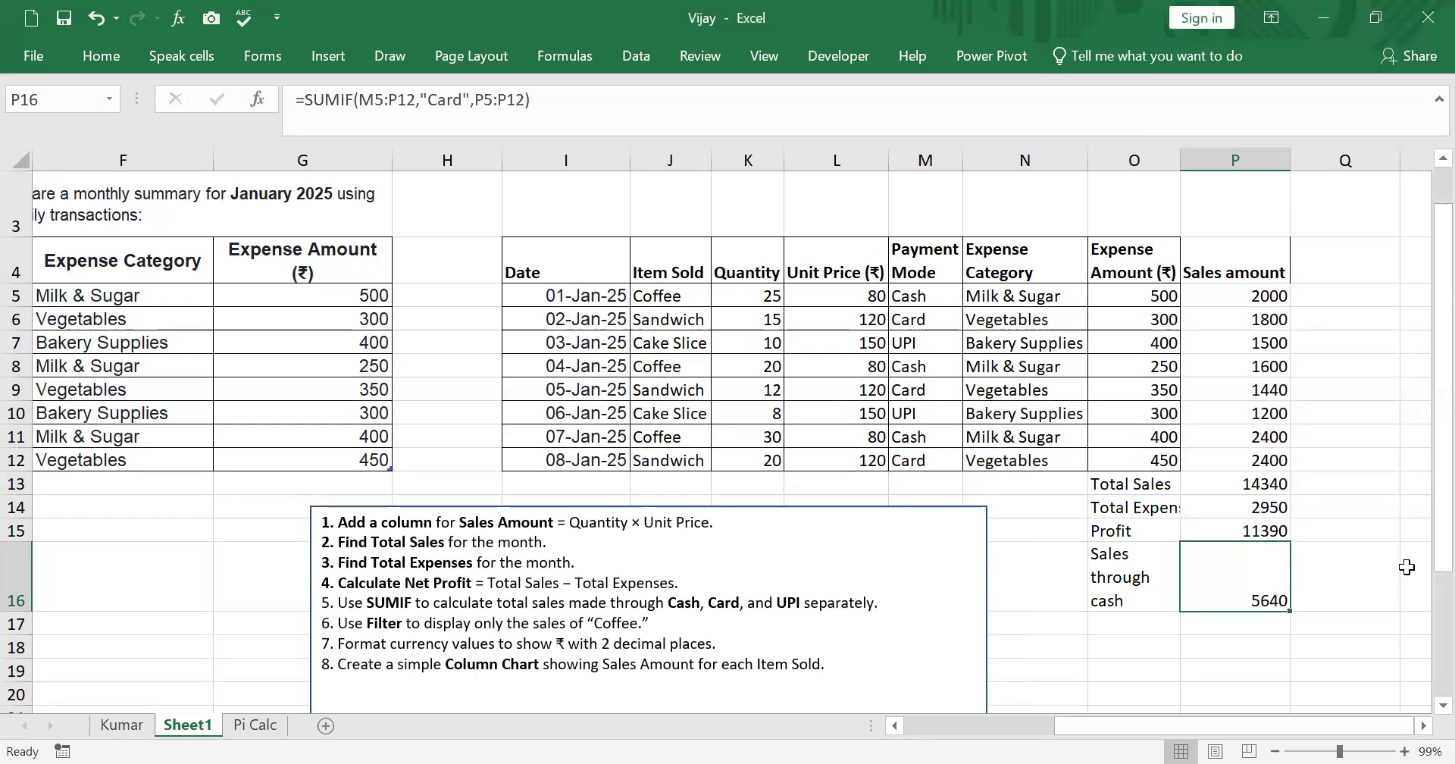
# - Change the O16 label from cash to card so it reads Sales through card
pyautogui.click(1152, 575)
pyautogui.click(1249, 595)
pyautogui.doubleClick(1132, 603)
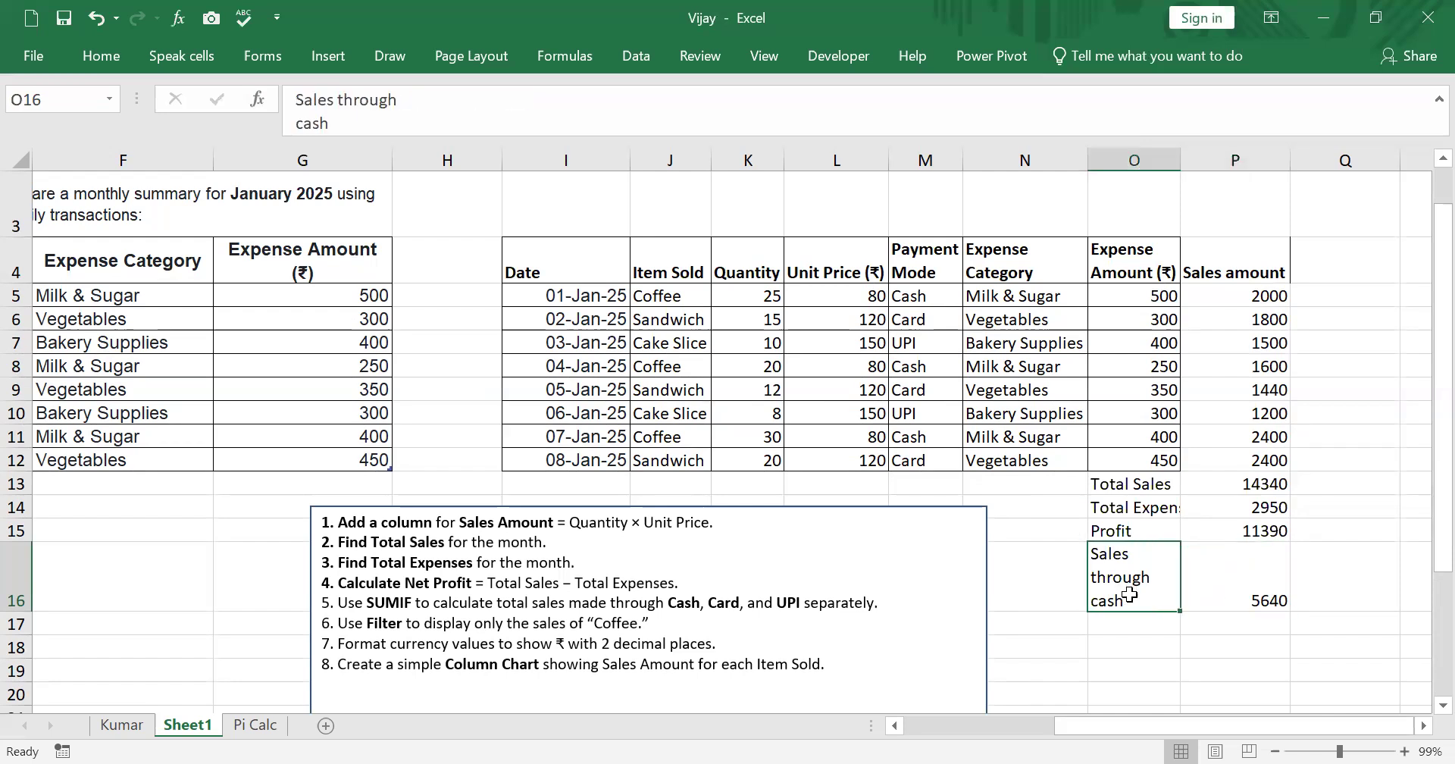
pyautogui.press('BackSpace')
pyautogui.press('BackSpace')
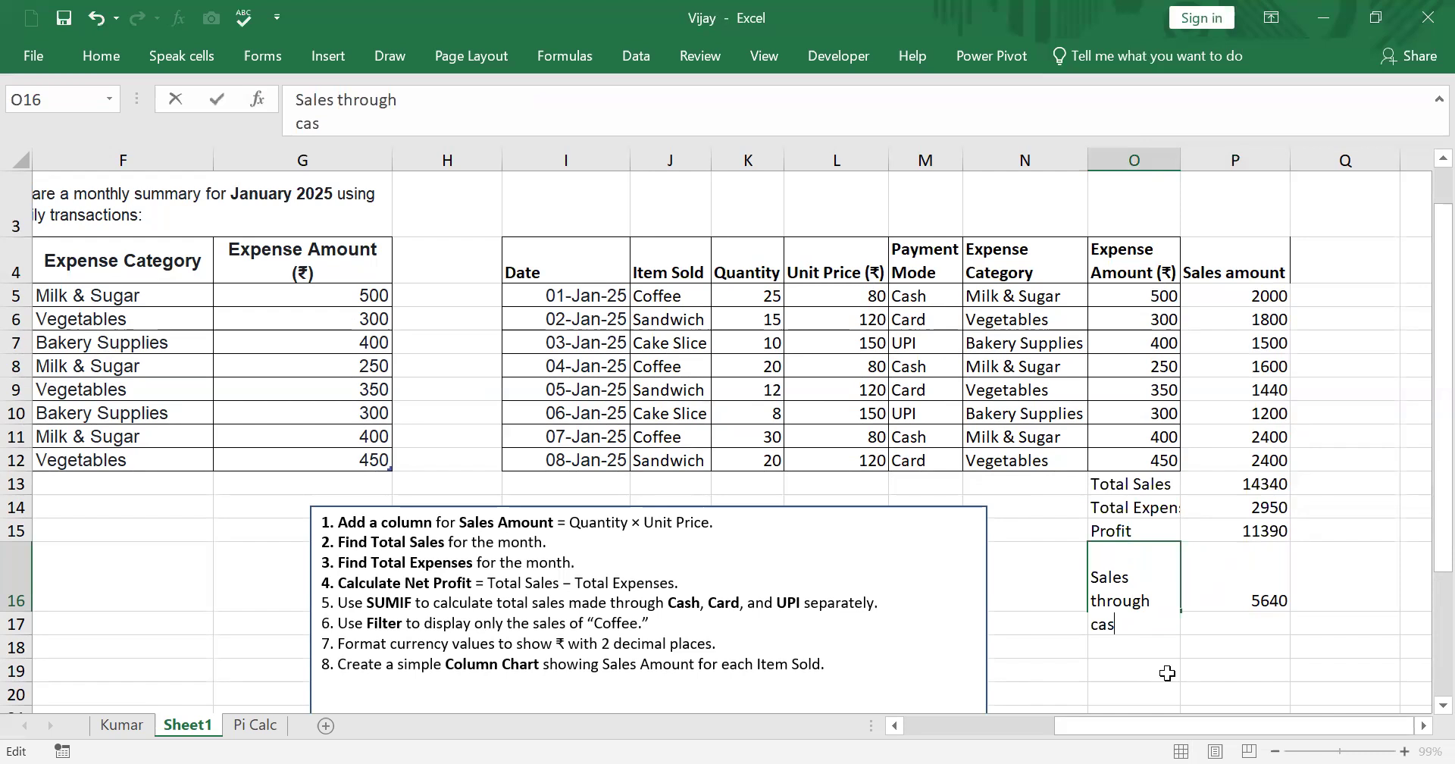
pyautogui.write('rd')
pyautogui.click(1406, 621)
pyautogui.click(1248, 606)
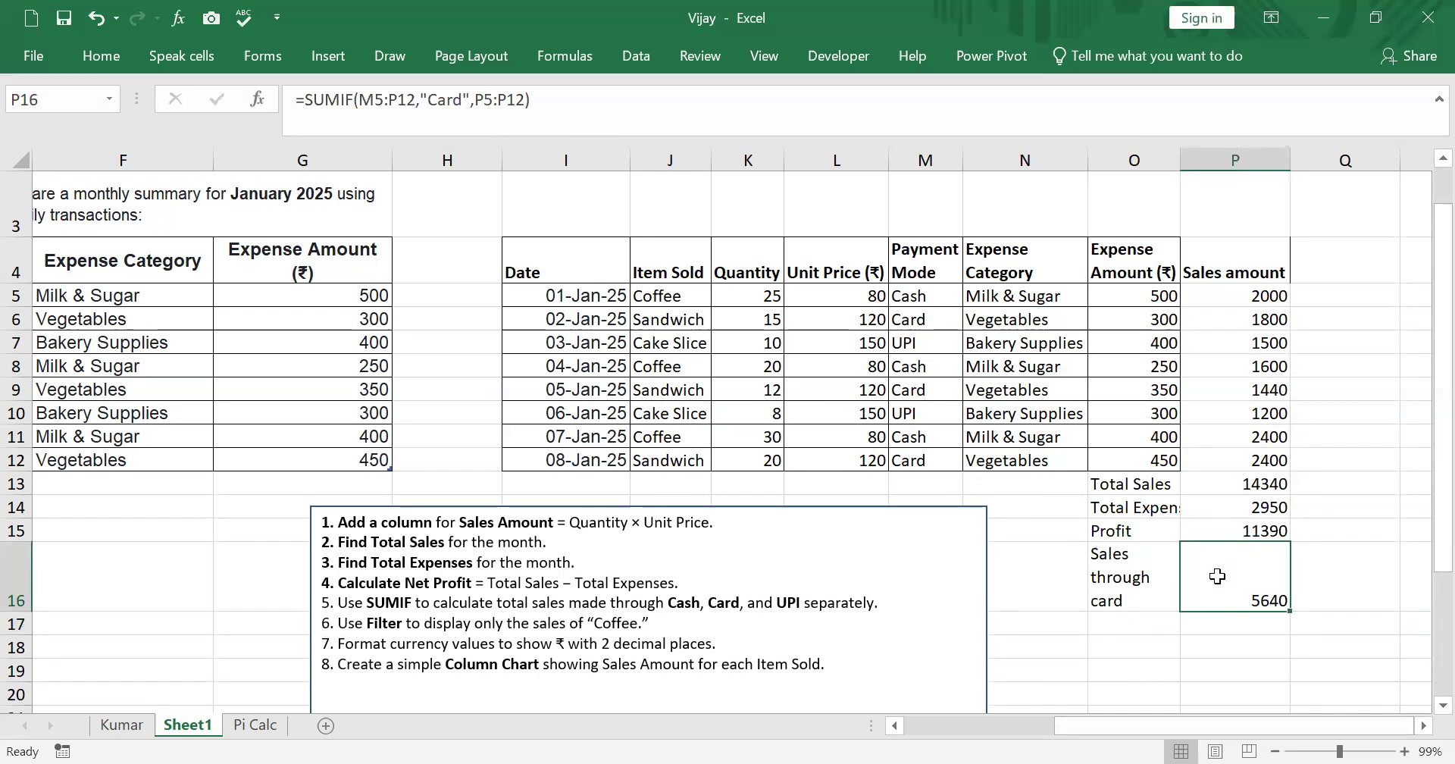
# - Cross-check the Card total by entering =P12+P9+P6 in Q12, then clear Q12 again
pyautogui.click(1273, 392)
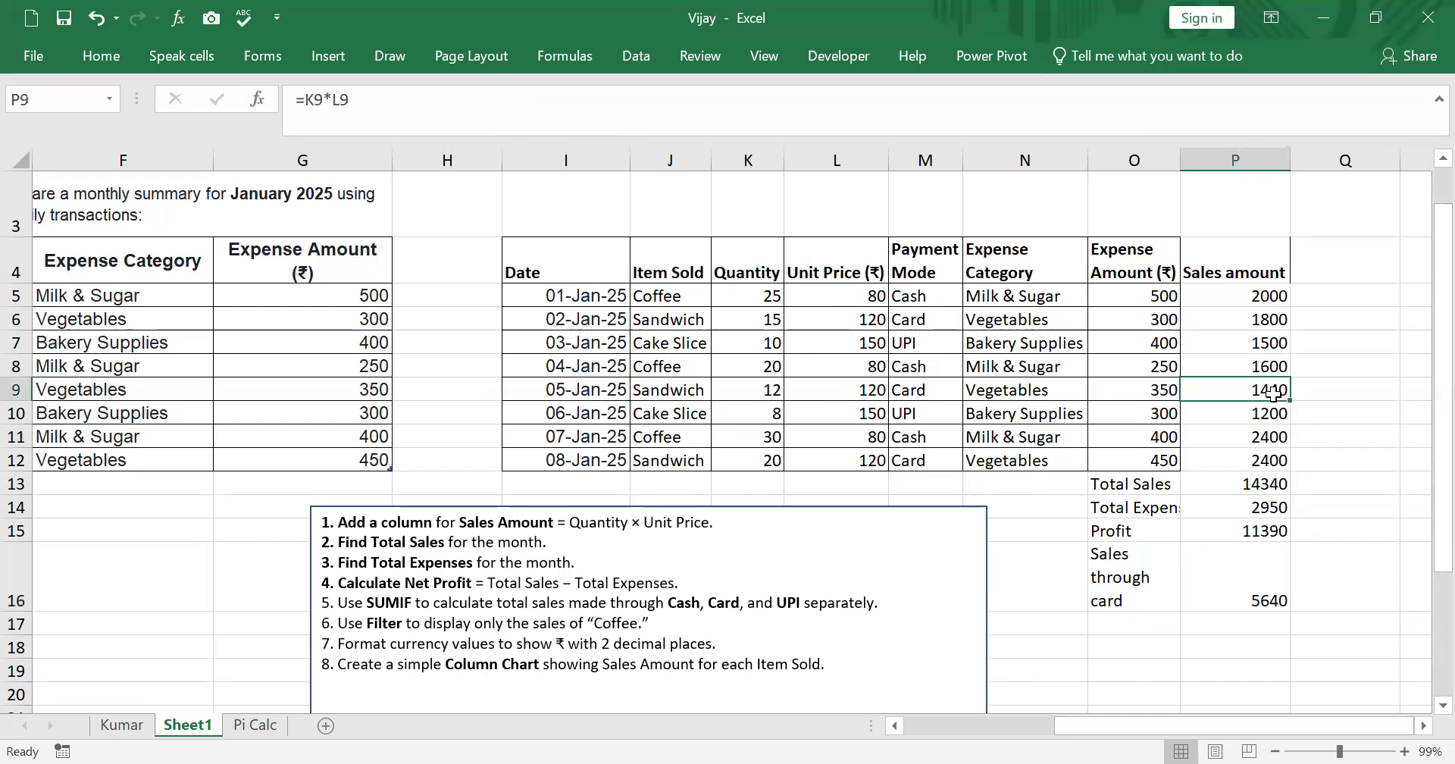
pyautogui.click(1270, 318)
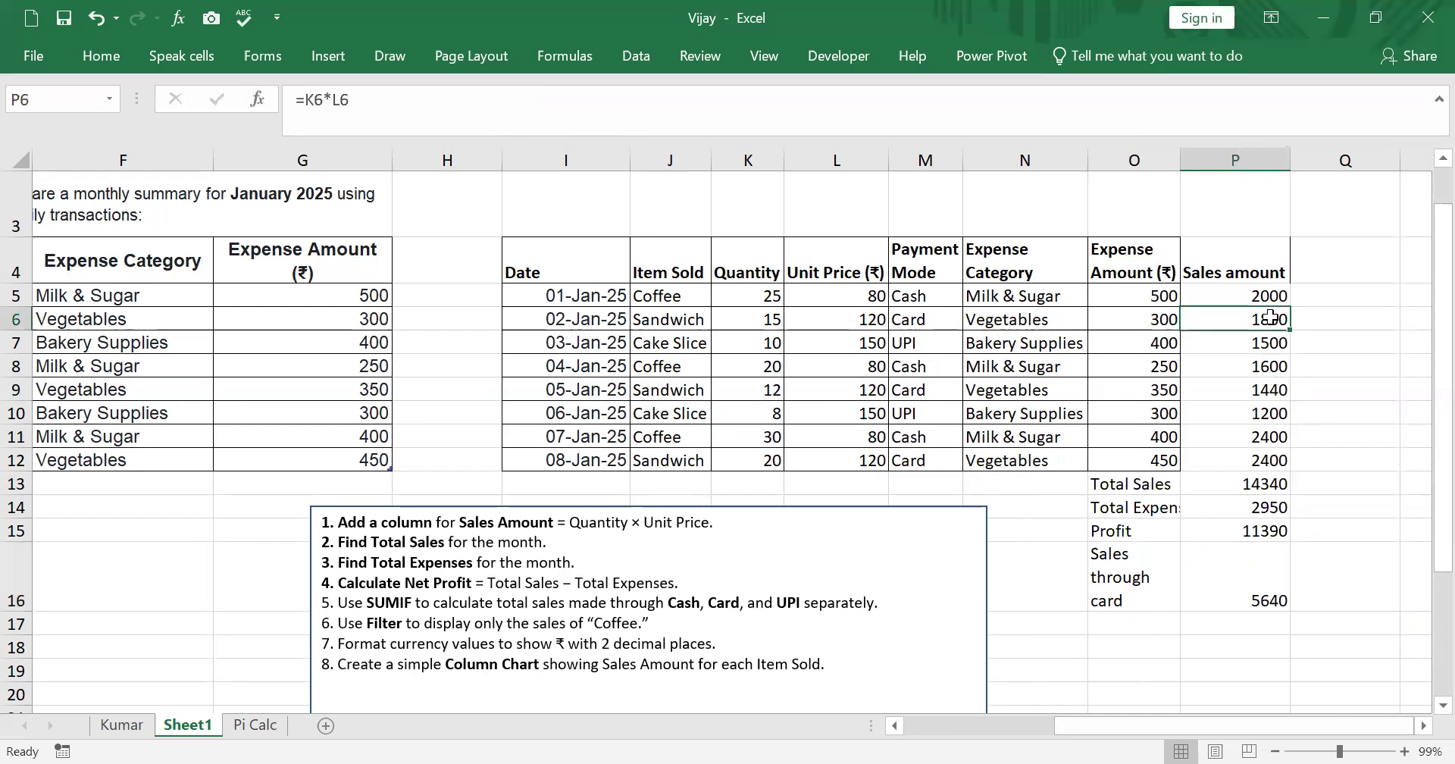
pyautogui.click(1279, 461)
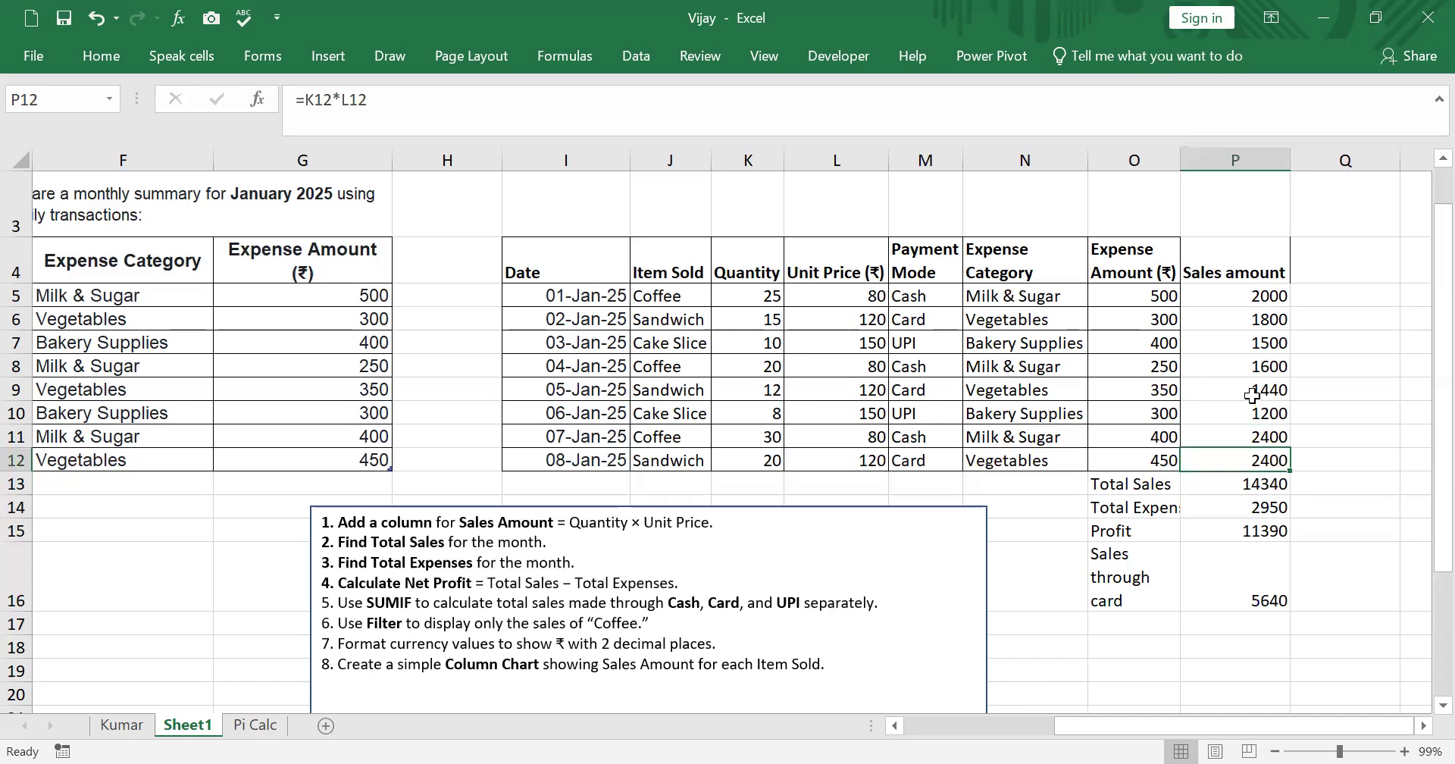
pyautogui.click(1362, 457)
pyautogui.doubleClick(1363, 457)
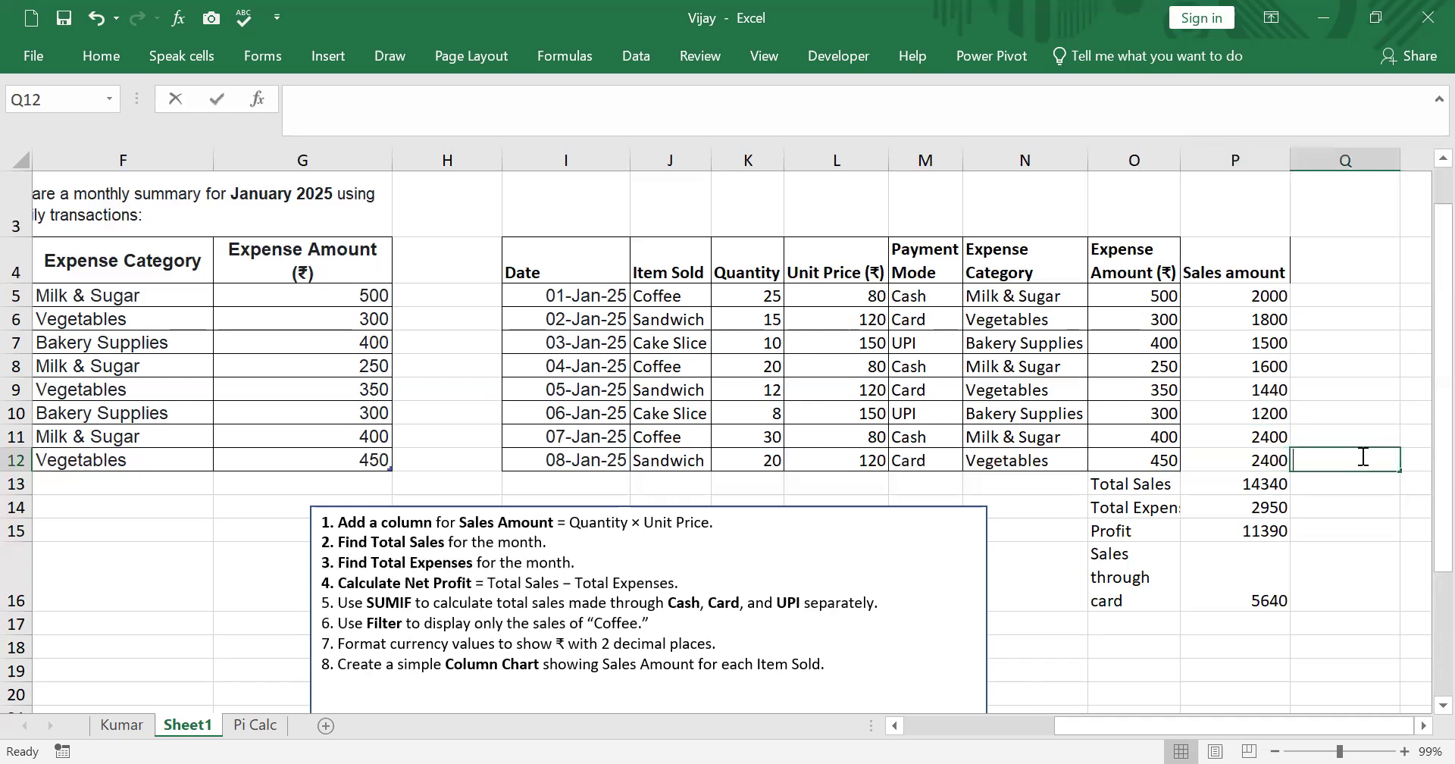
pyautogui.write('=')
pyautogui.click(1259, 461)
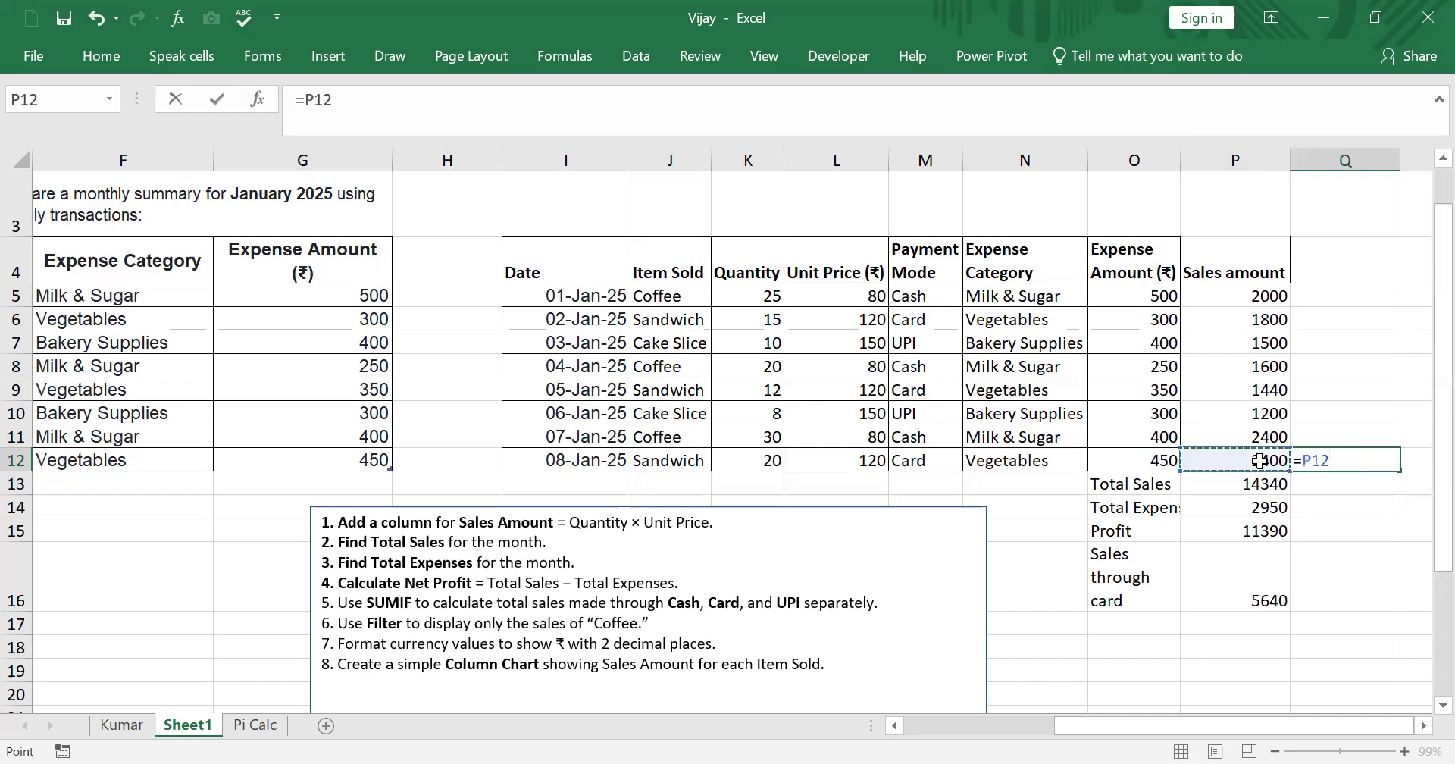
pyautogui.write('+')
pyautogui.click(1257, 388)
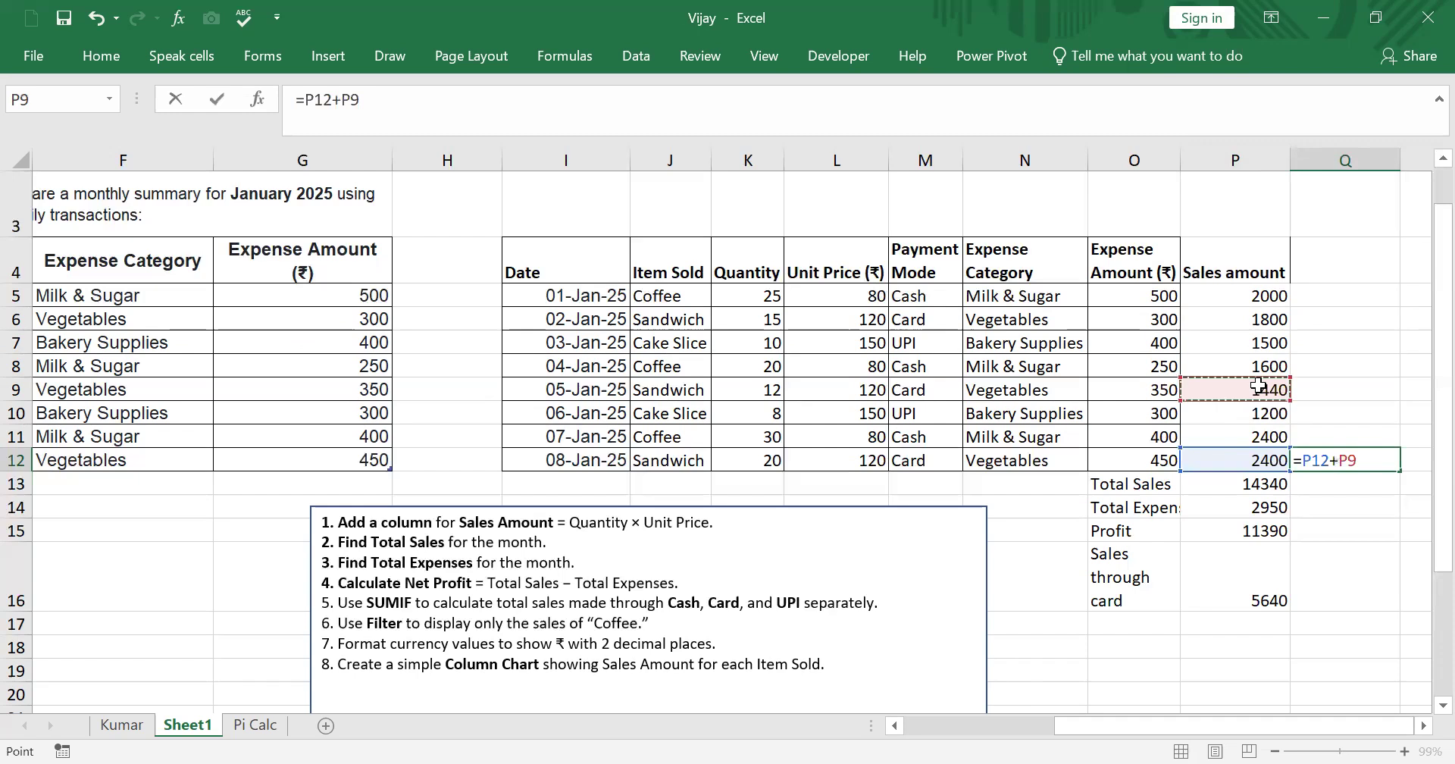
pyautogui.write('+')
pyautogui.click(1267, 319)
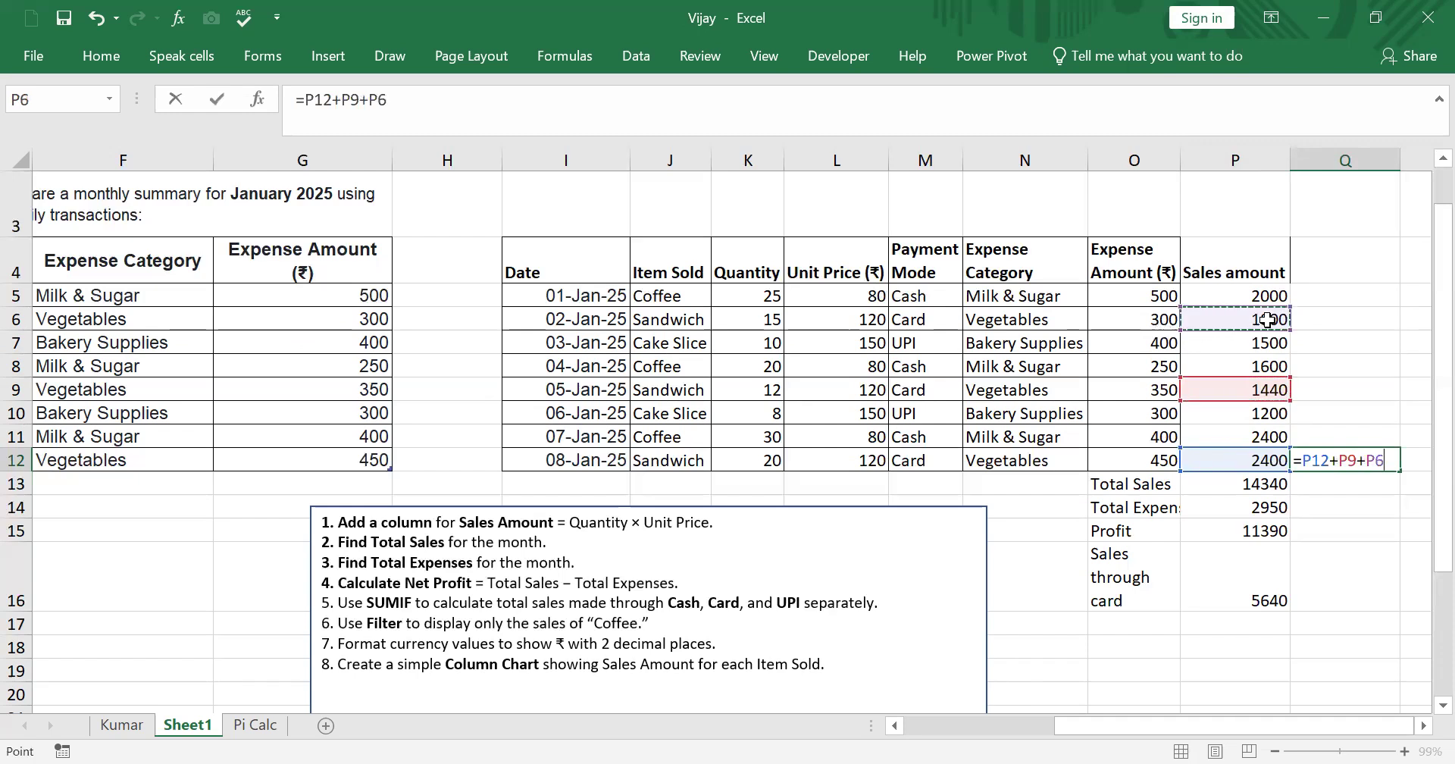
pyautogui.press('Return')
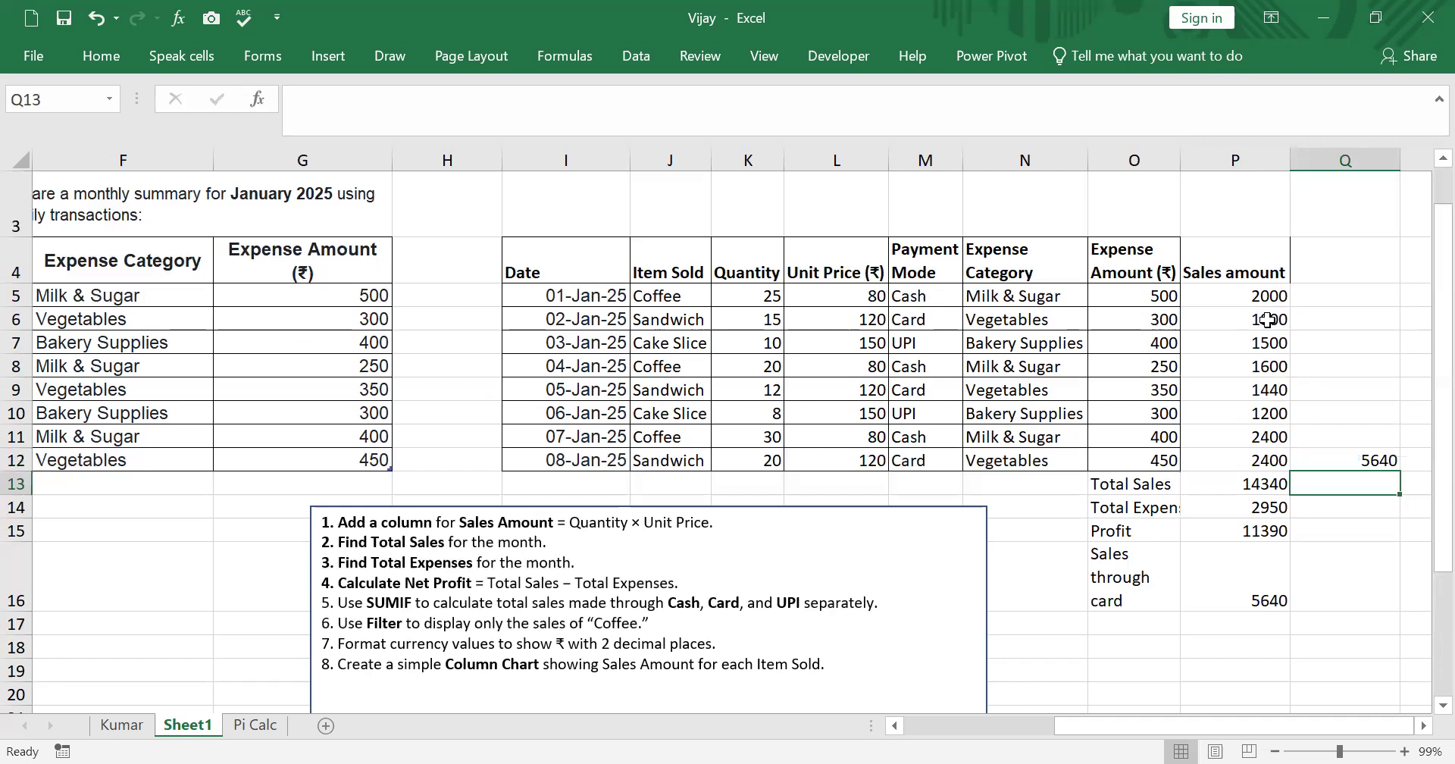
pyautogui.click(1357, 463)
pyautogui.press('Delete')
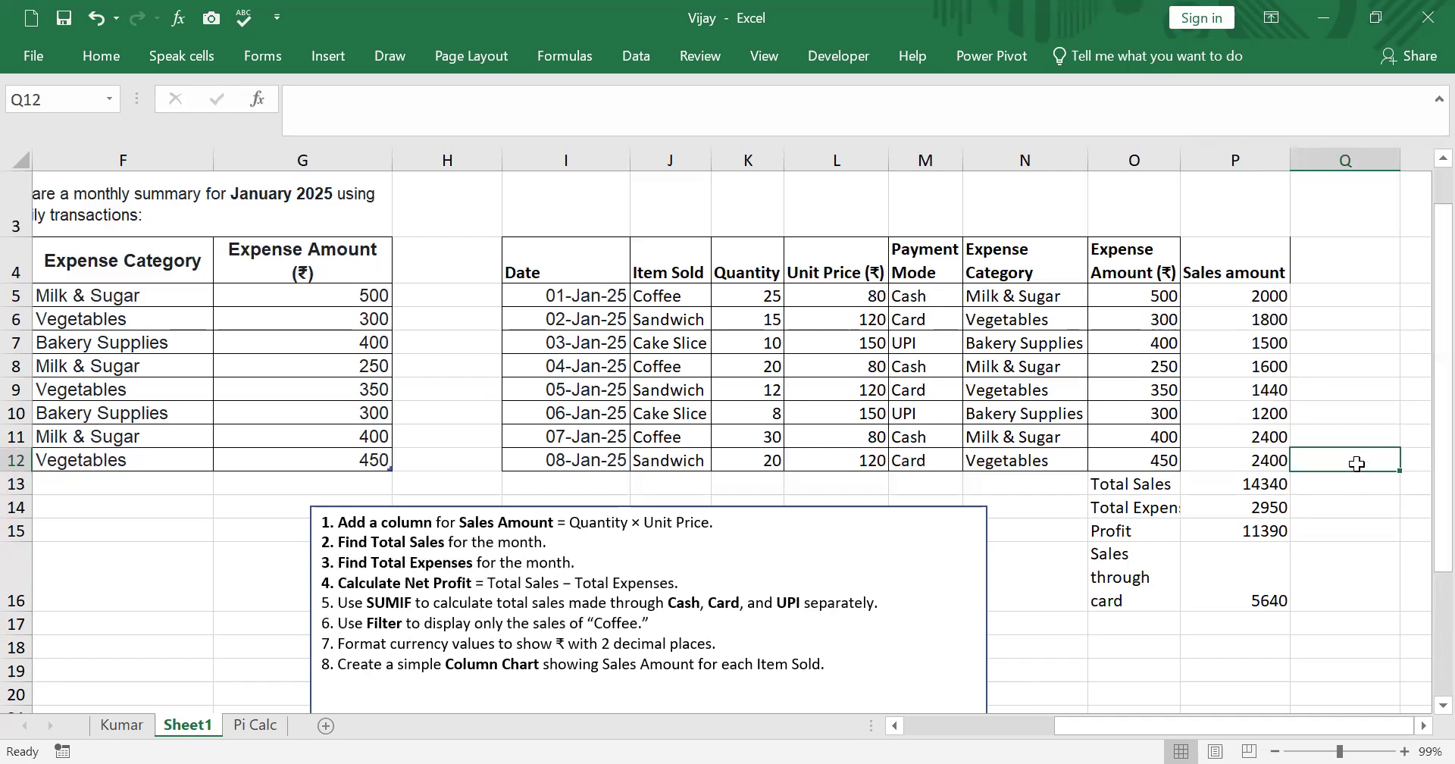
# - Copy the Sales through card label from O16 into O17 and O18
pyautogui.click(1145, 559)
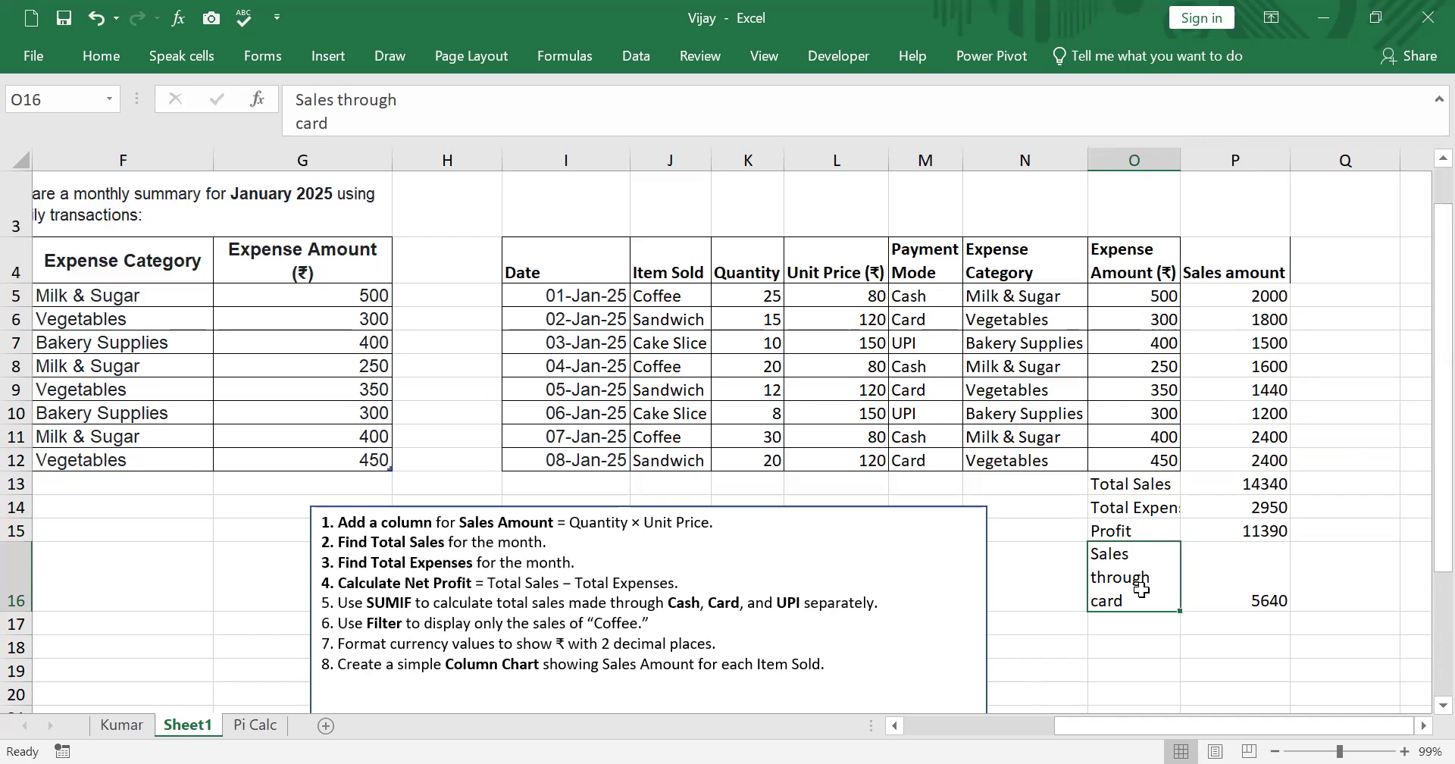
pyautogui.hotkey('ctrl', 'c')
pyautogui.click(1141, 640)
pyautogui.hotkey('ctrl', 'v')
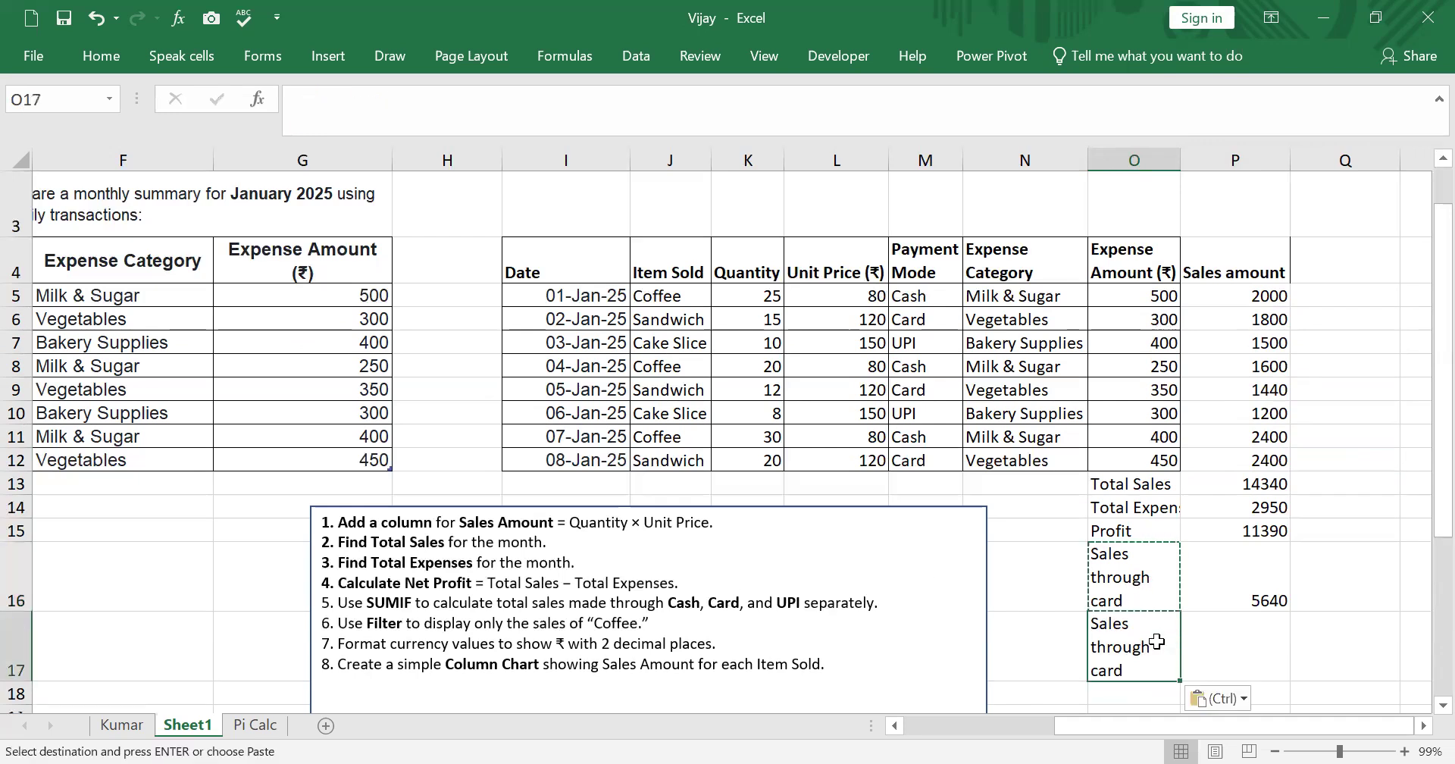
pyautogui.scroll(-1, 1122, 575)
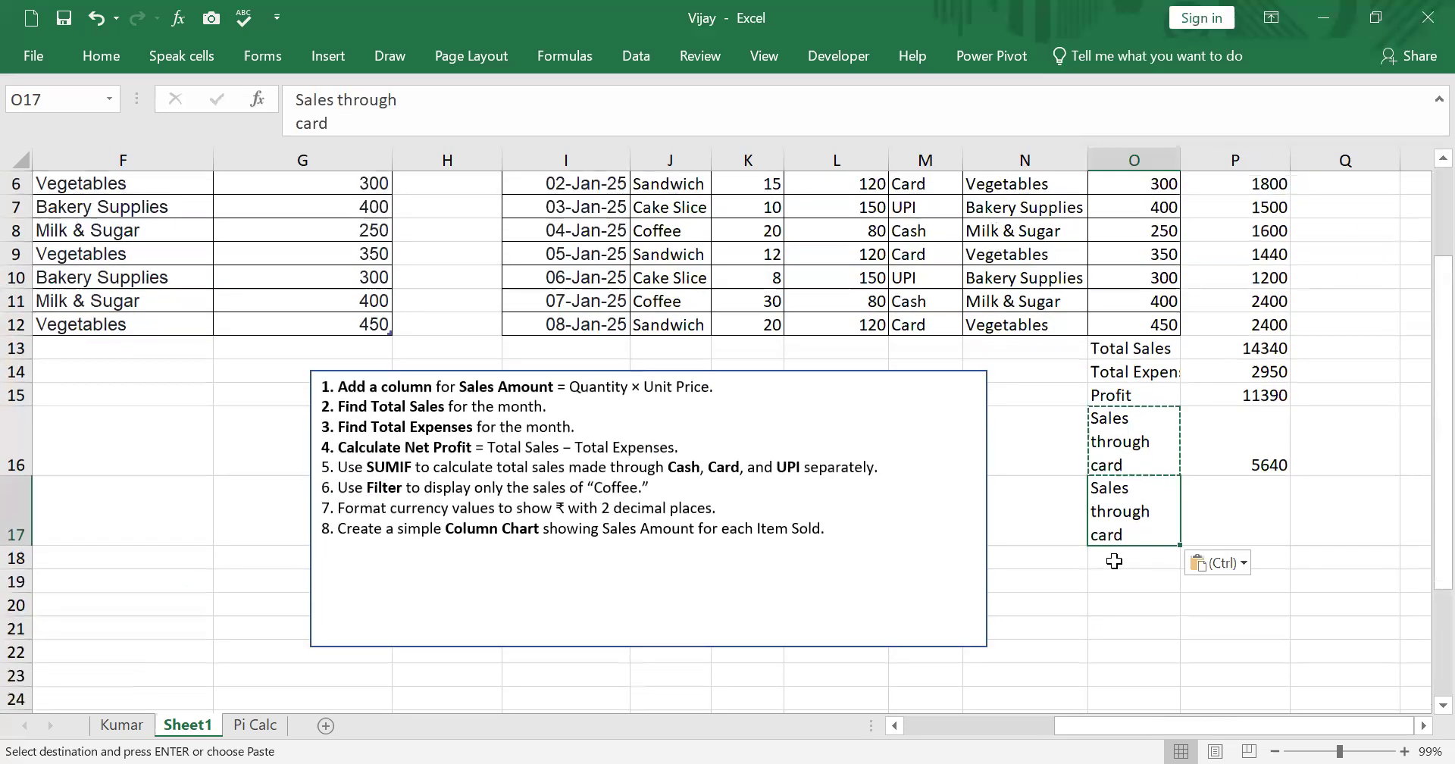
pyautogui.click(1114, 560)
pyautogui.hotkey('ctrl', 'v')
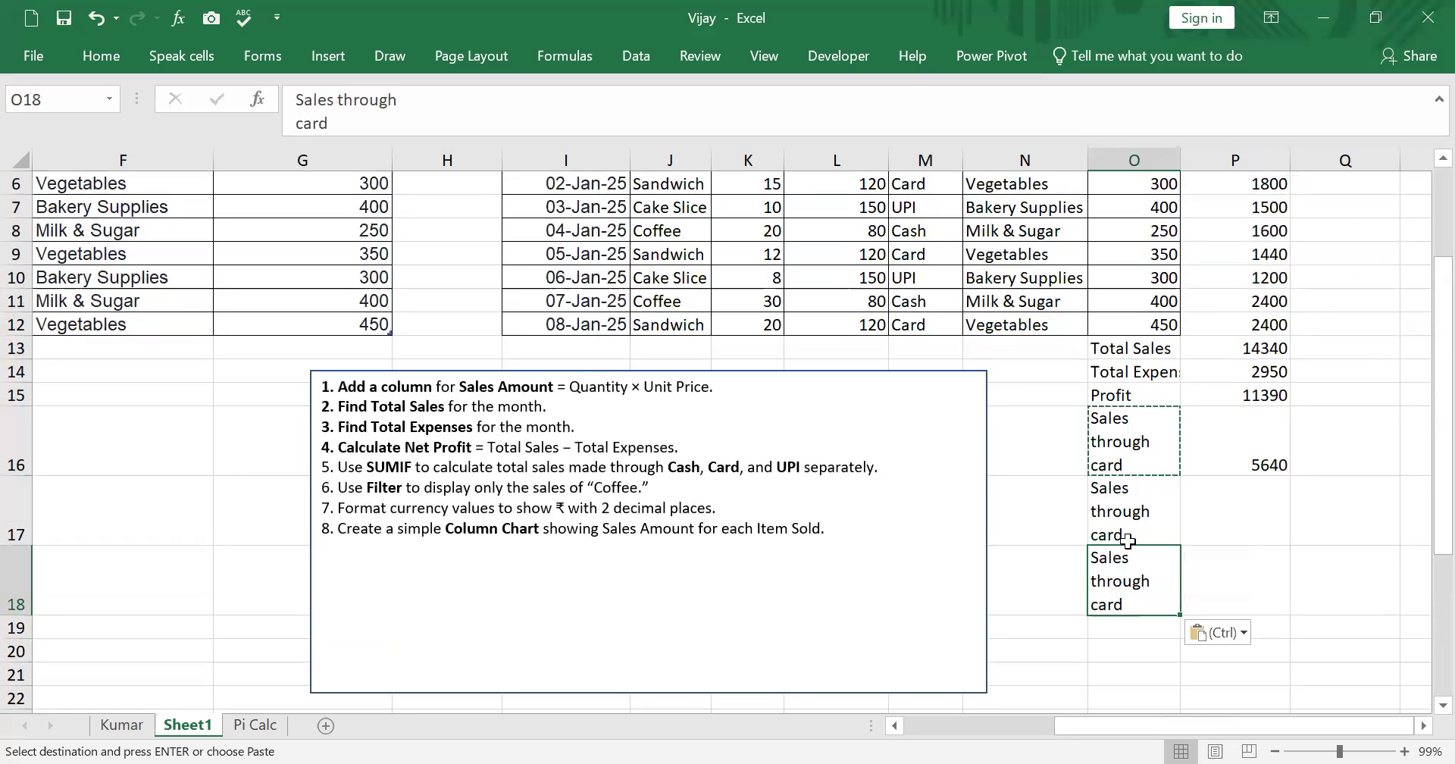
# - Edit the O17 label to read Sales through cash
pyautogui.doubleClick(1135, 469)
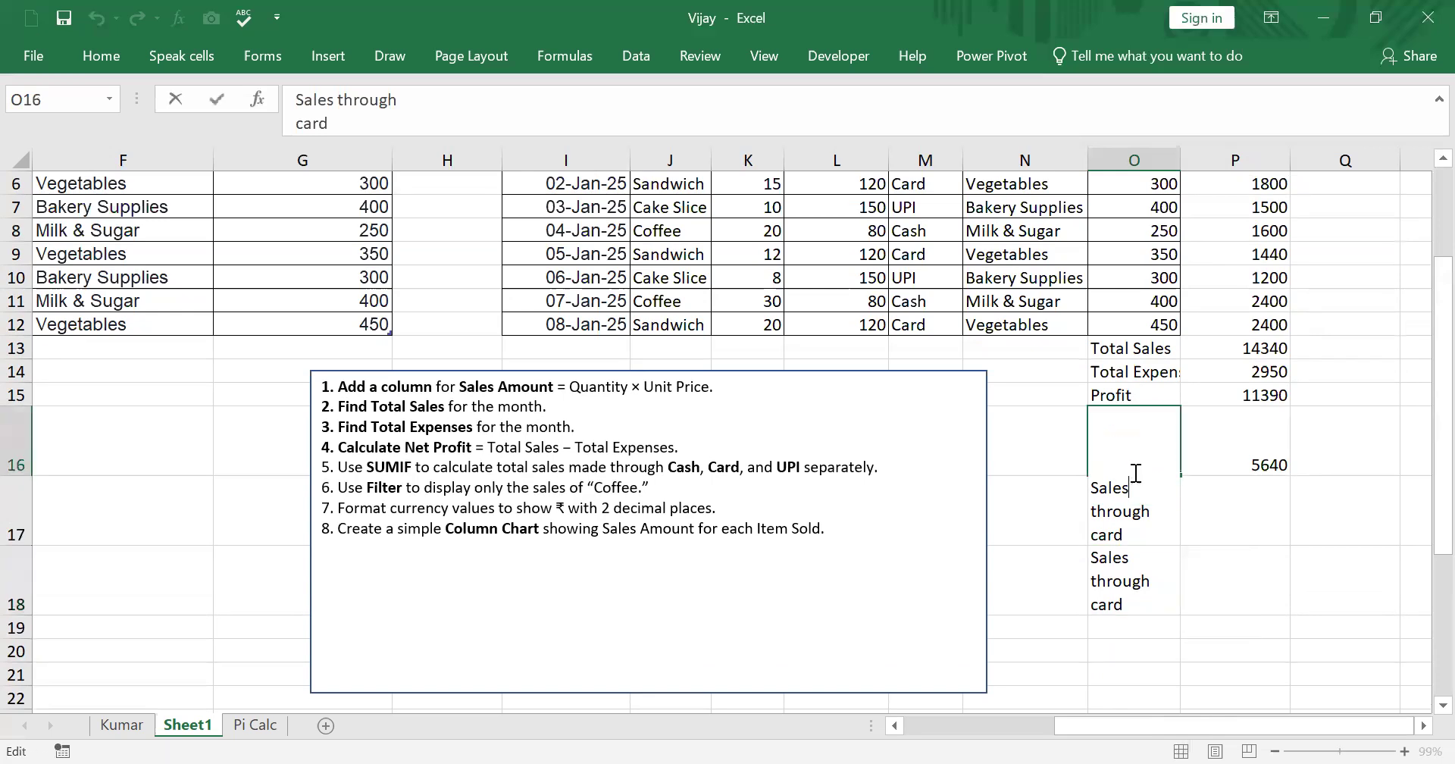
pyautogui.click(1240, 579)
pyautogui.click(1116, 529)
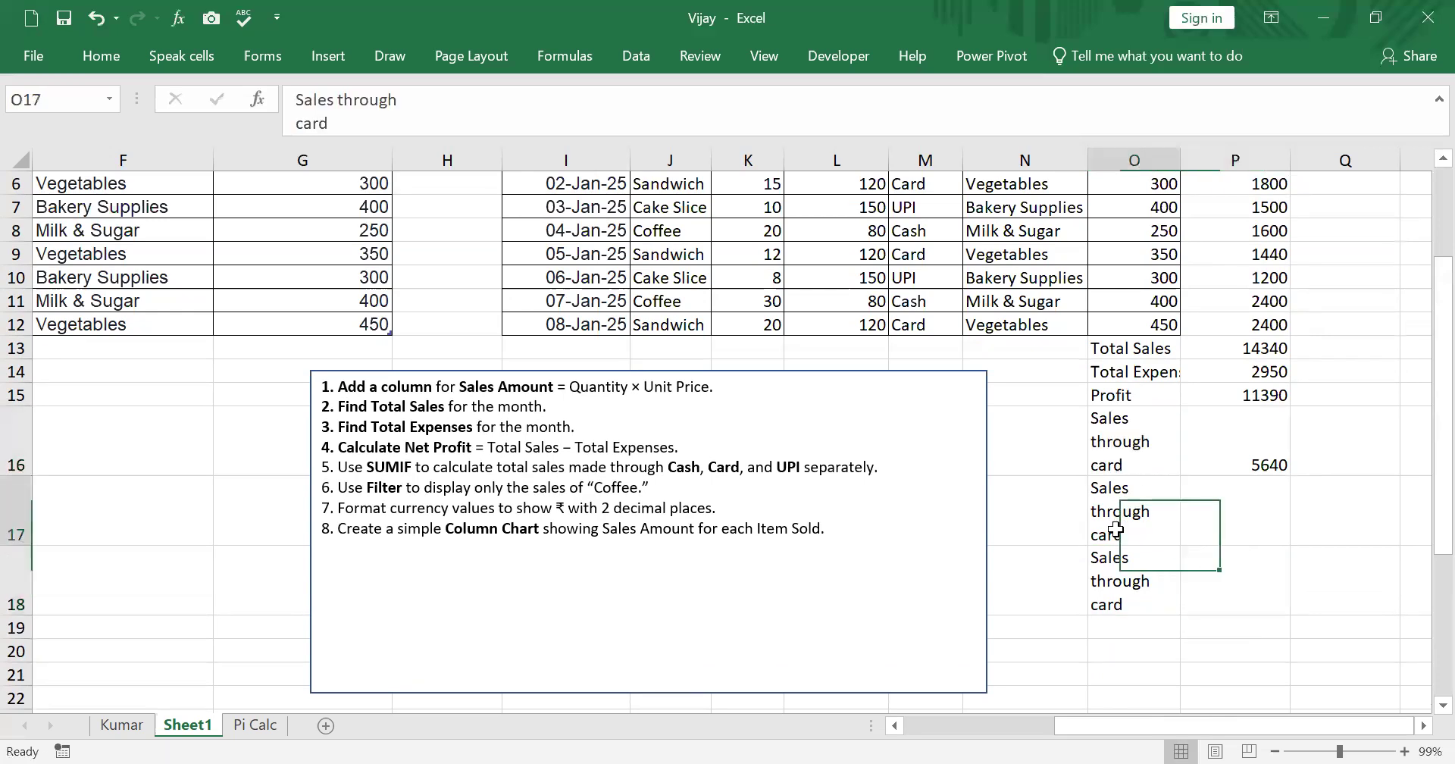
pyautogui.moveTo(334, 123); pyautogui.dragTo(276, 130)
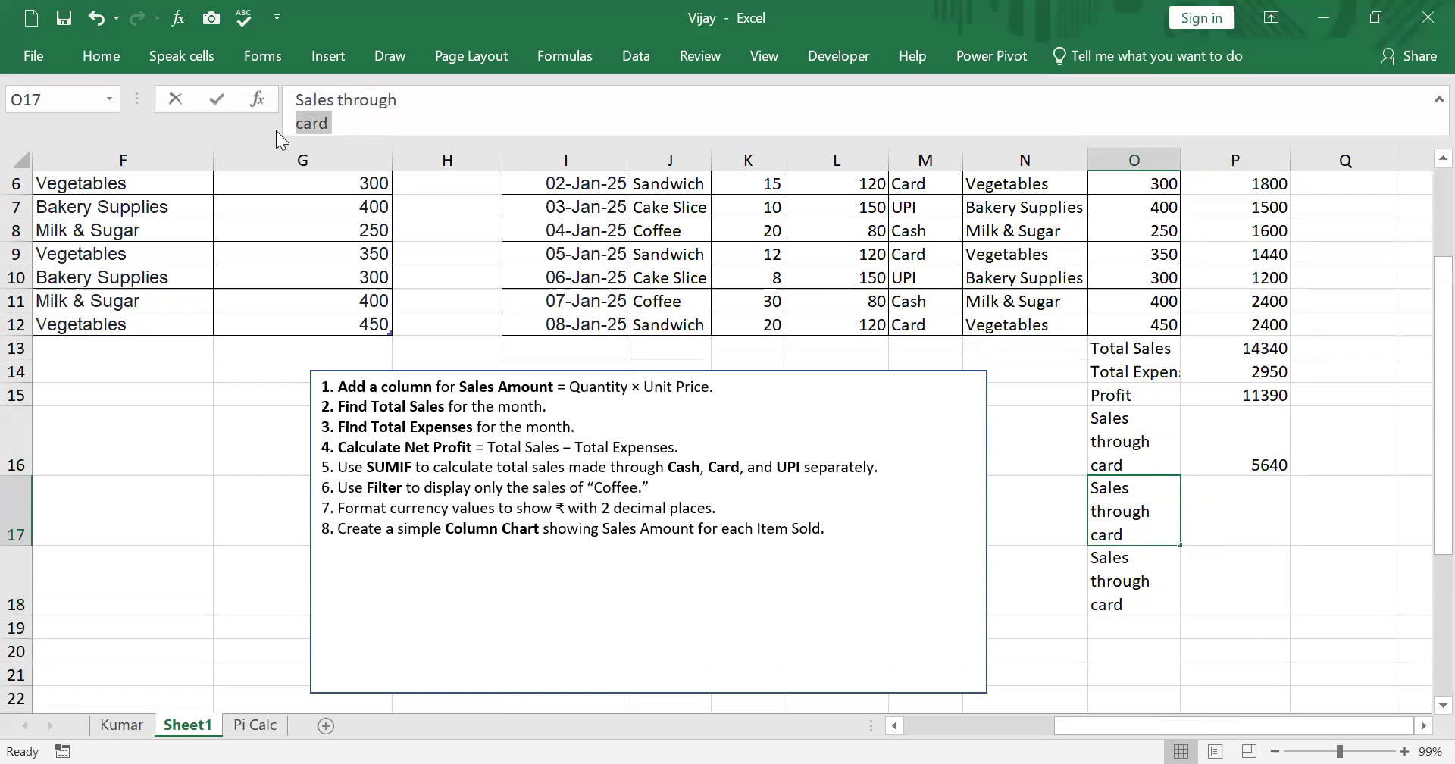
pyautogui.write('cash')
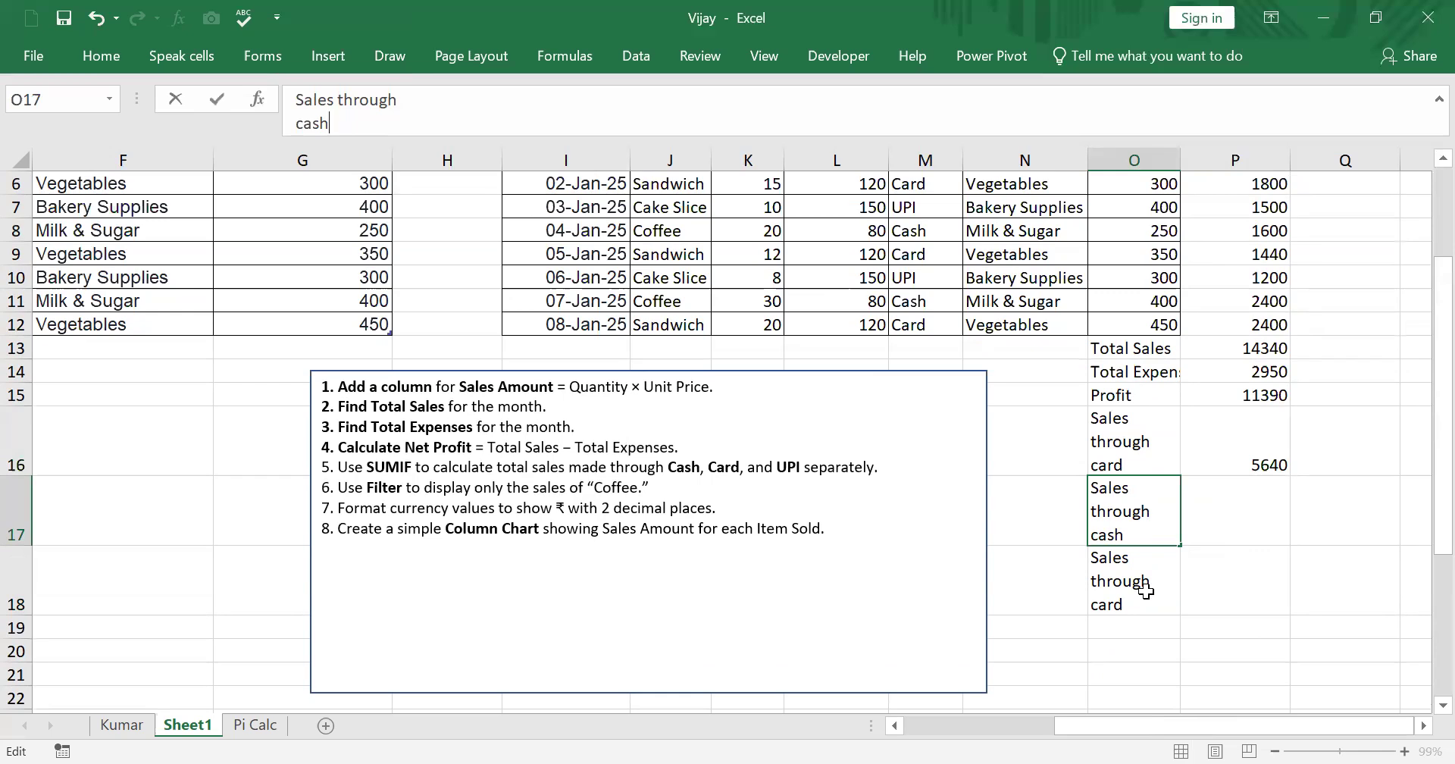
# - Edit the O18 label to read Sales through UPI
pyautogui.click(1145, 591)
pyautogui.doubleClick(337, 121)
pyautogui.write('UPI')
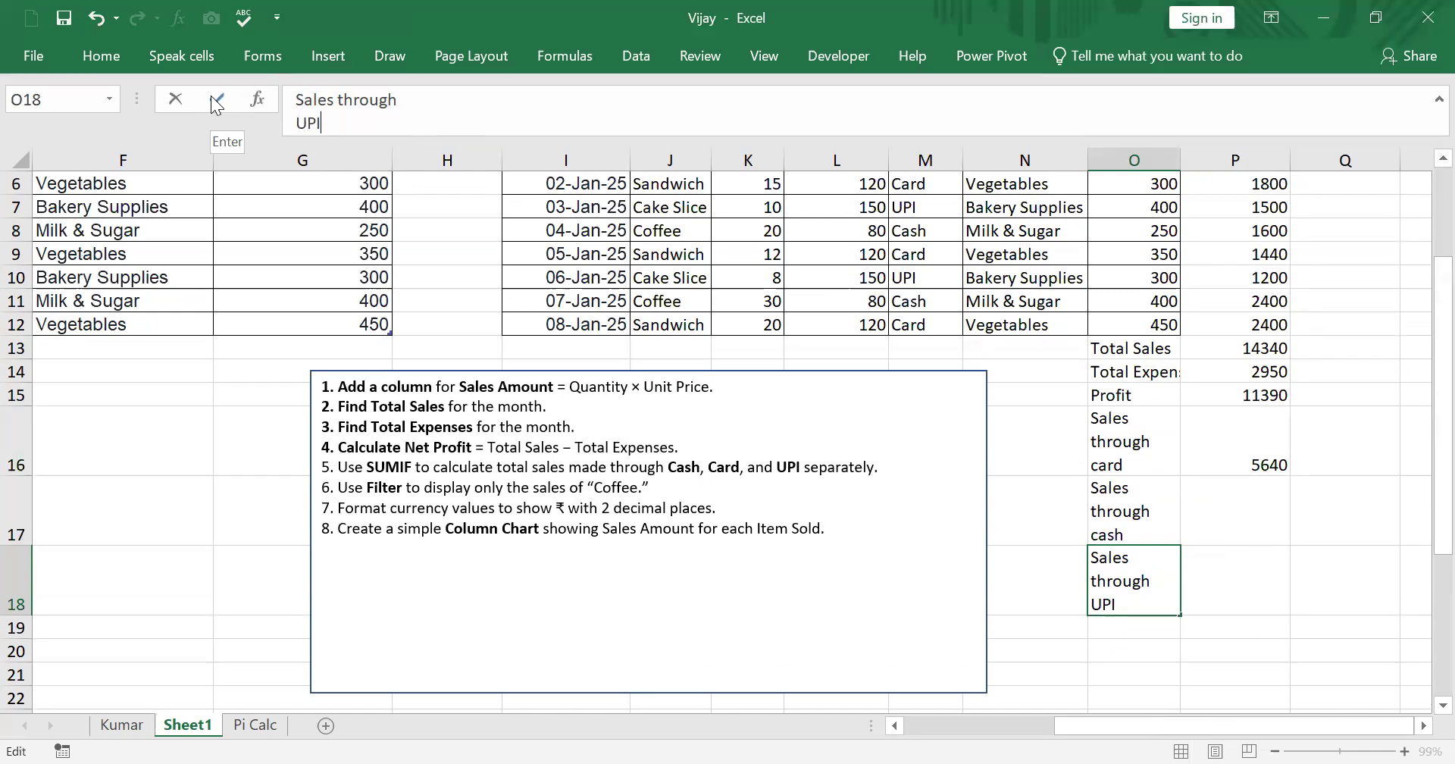
# - Fill the card SUMIF formula from P16 down into P17 and P18
pyautogui.click(1263, 448)
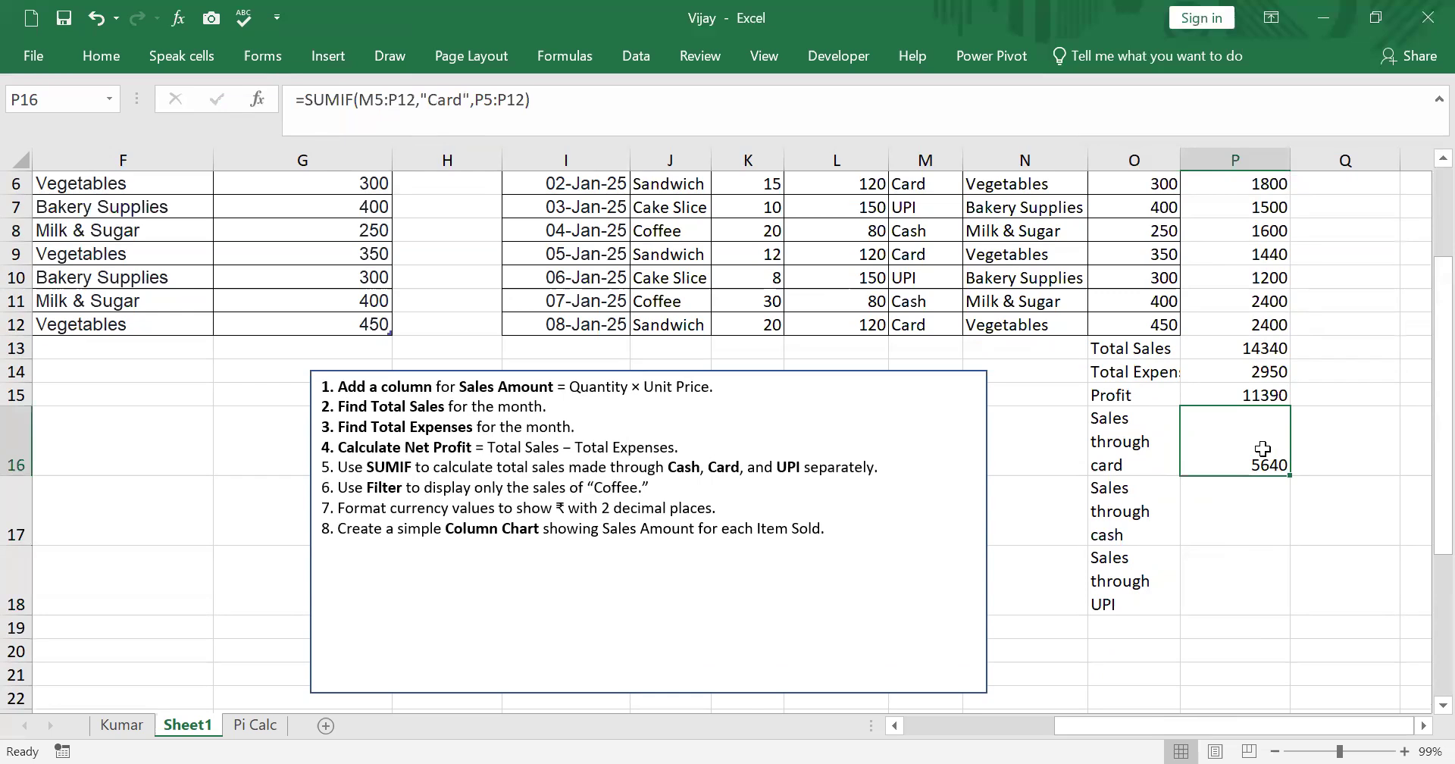
pyautogui.scroll(1, 1262, 449)
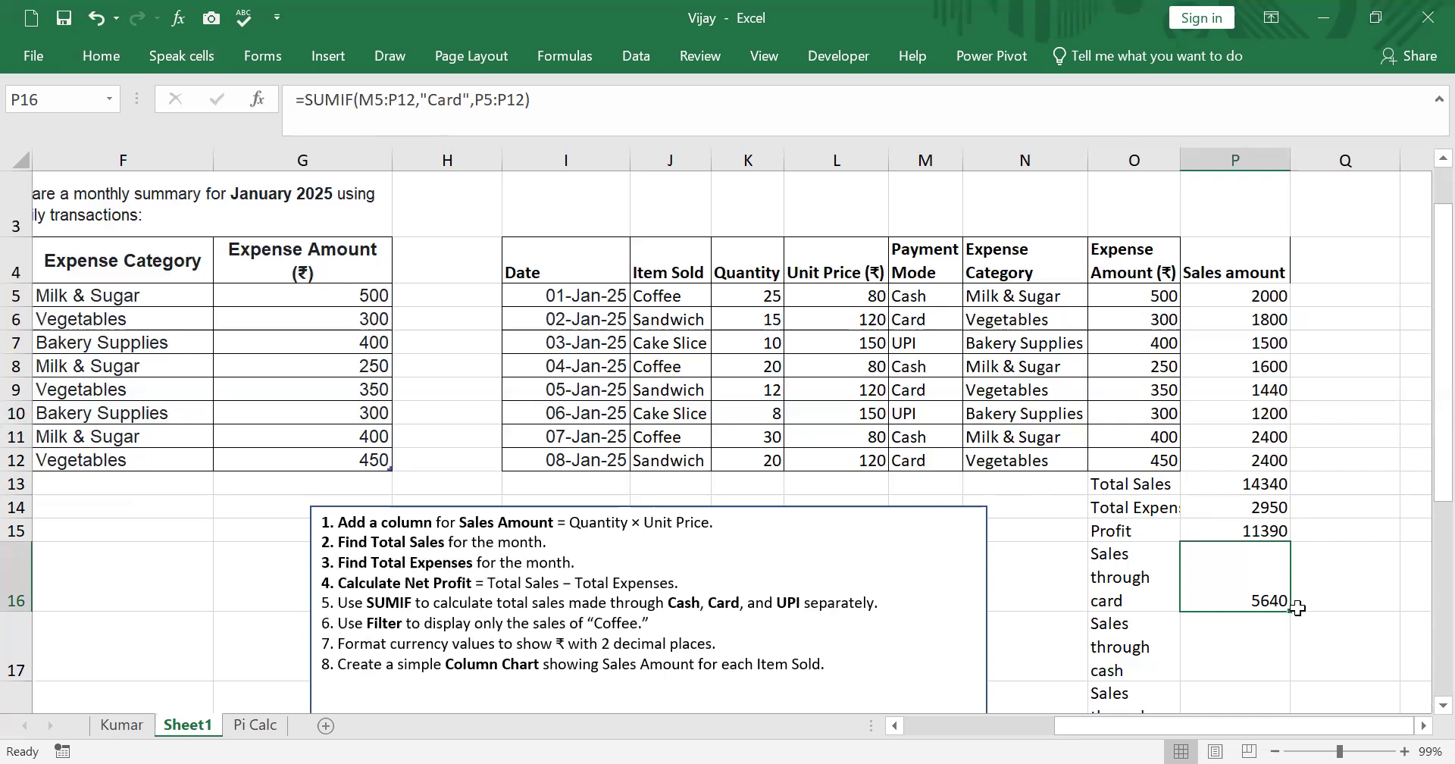
pyautogui.moveTo(1280, 653); pyautogui.dragTo(1280, 656)
pyautogui.click(1252, 577)
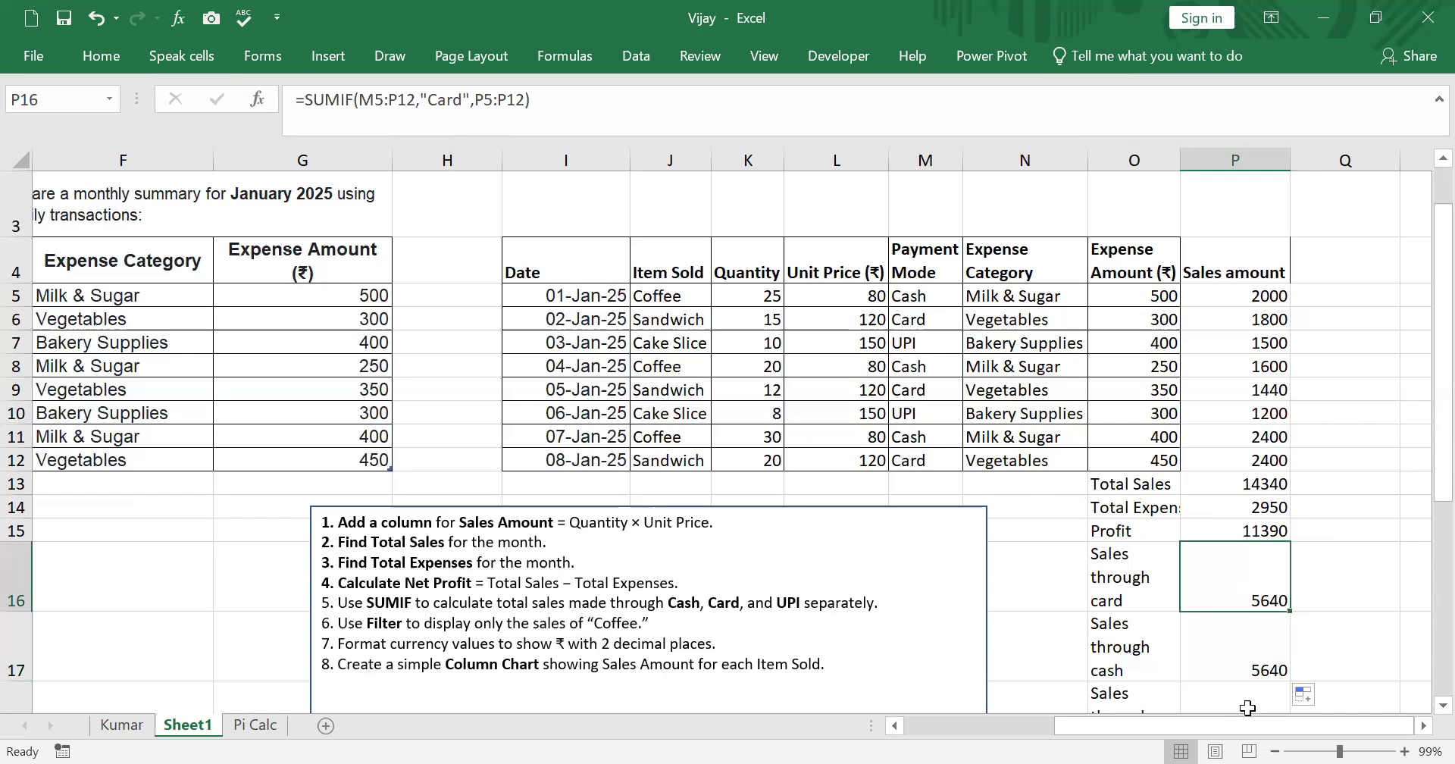
pyautogui.click(1242, 657)
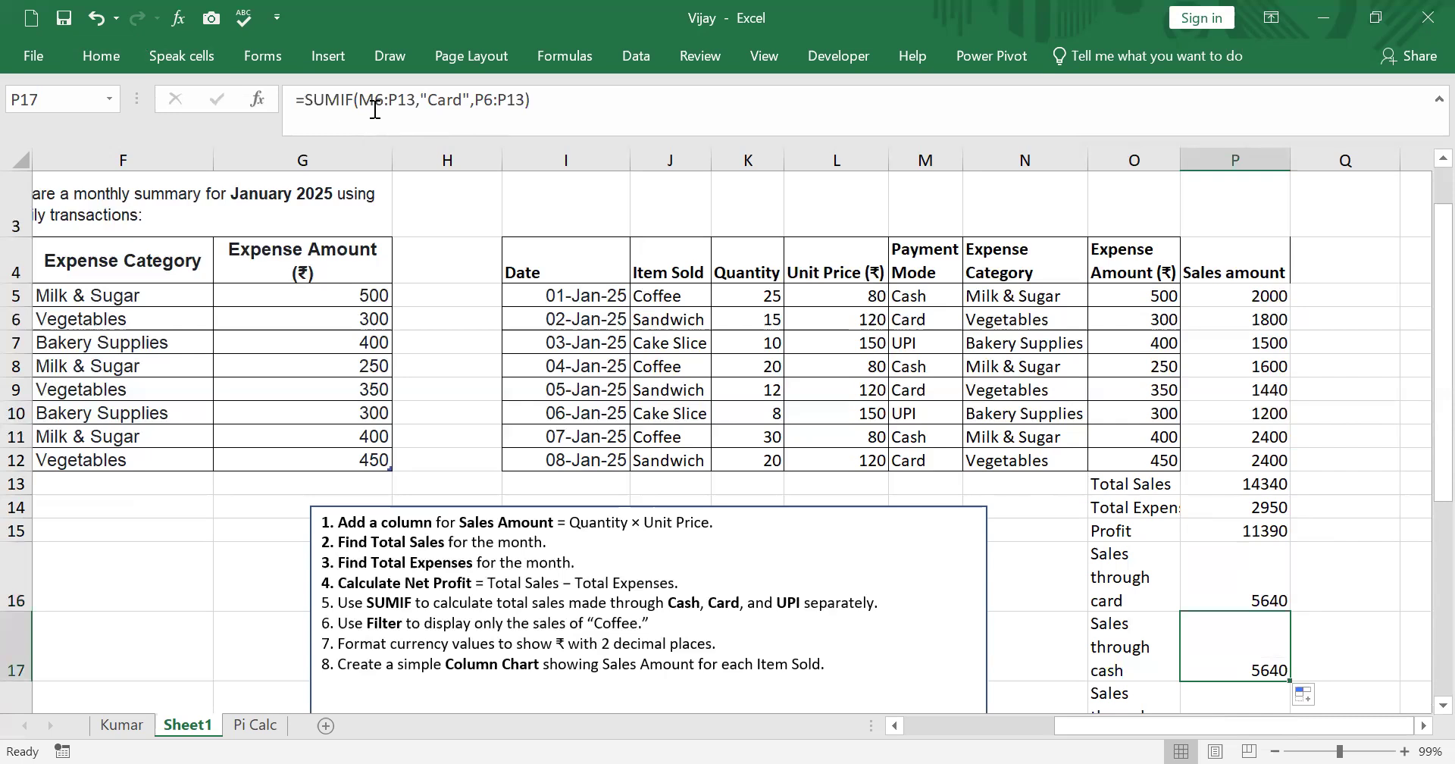
pyautogui.scroll(-1, 1353, 591)
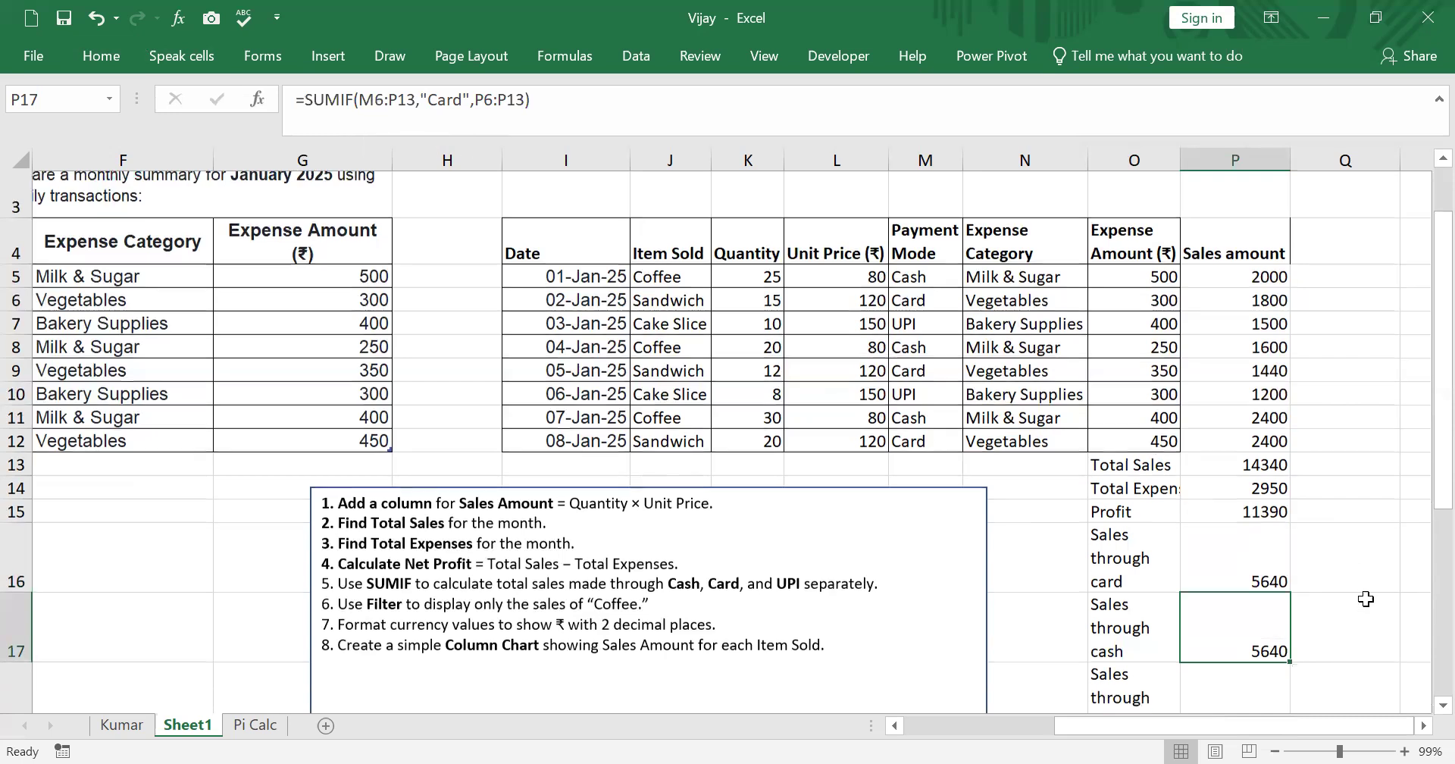
pyautogui.moveTo(1289, 545); pyautogui.dragTo(1295, 599)
# - Inspect the SUMIF formulas in P16 to P18 against the Payment Mode and Sales amount columns
pyautogui.scroll(2, 328, 240)
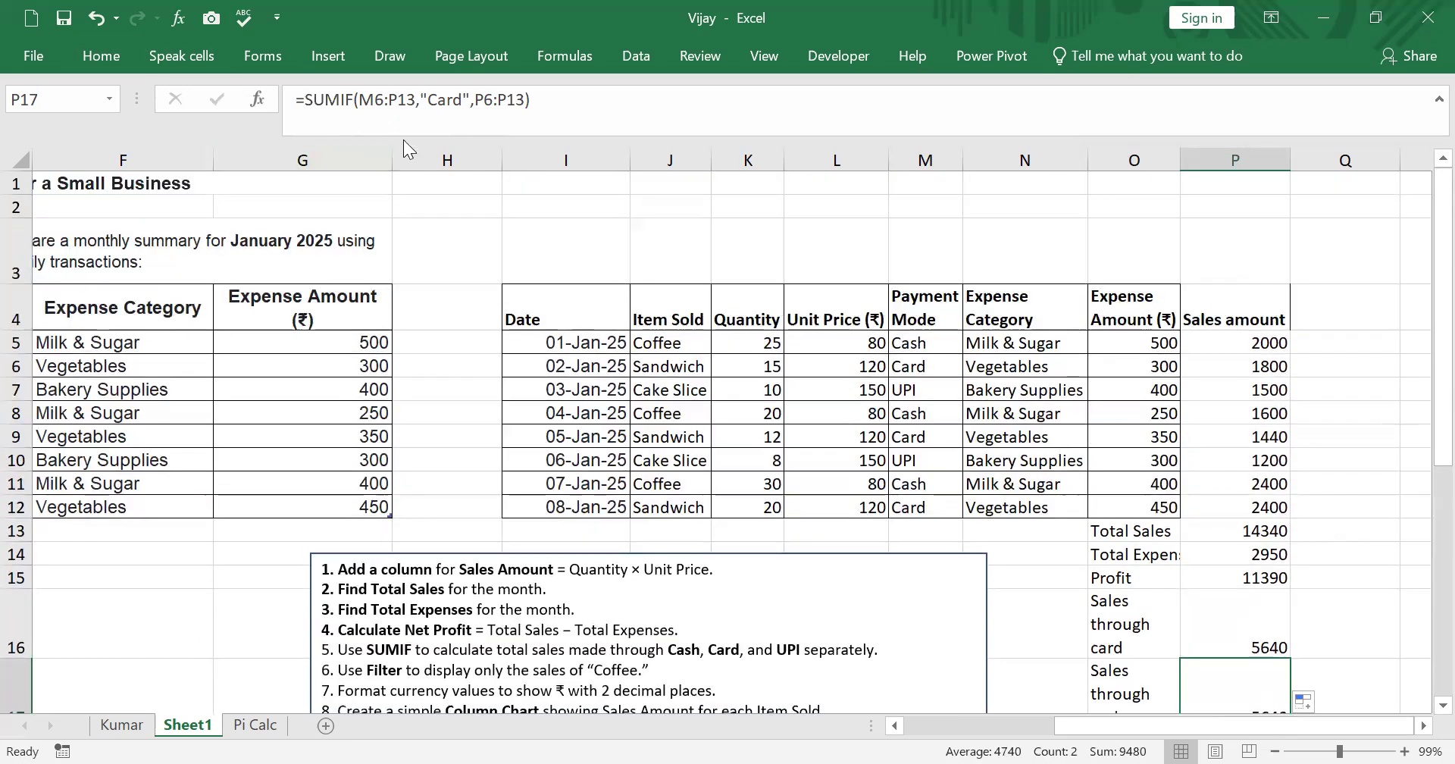
pyautogui.scroll(-1, 1397, 708)
pyautogui.click(1228, 579)
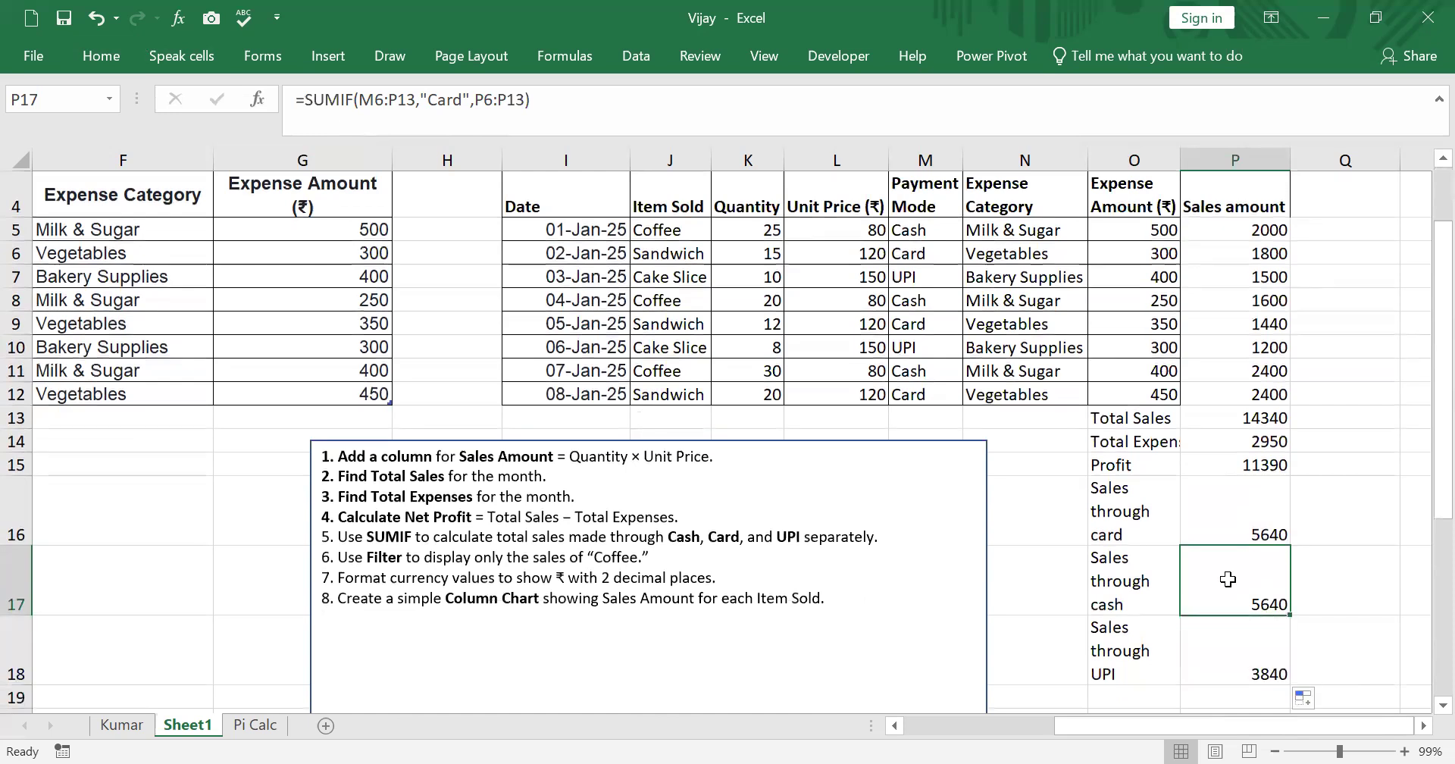
pyautogui.click(1241, 529)
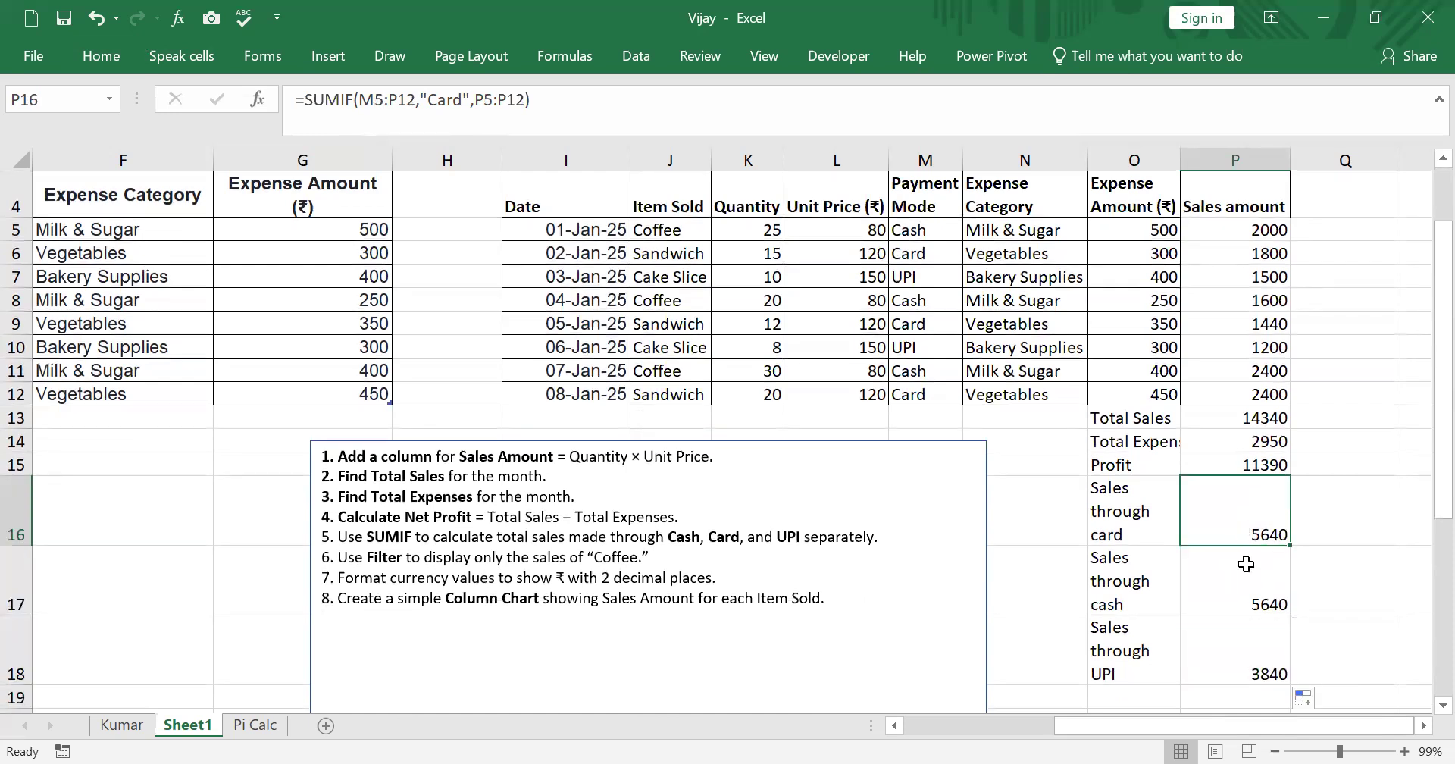
pyautogui.click(1232, 586)
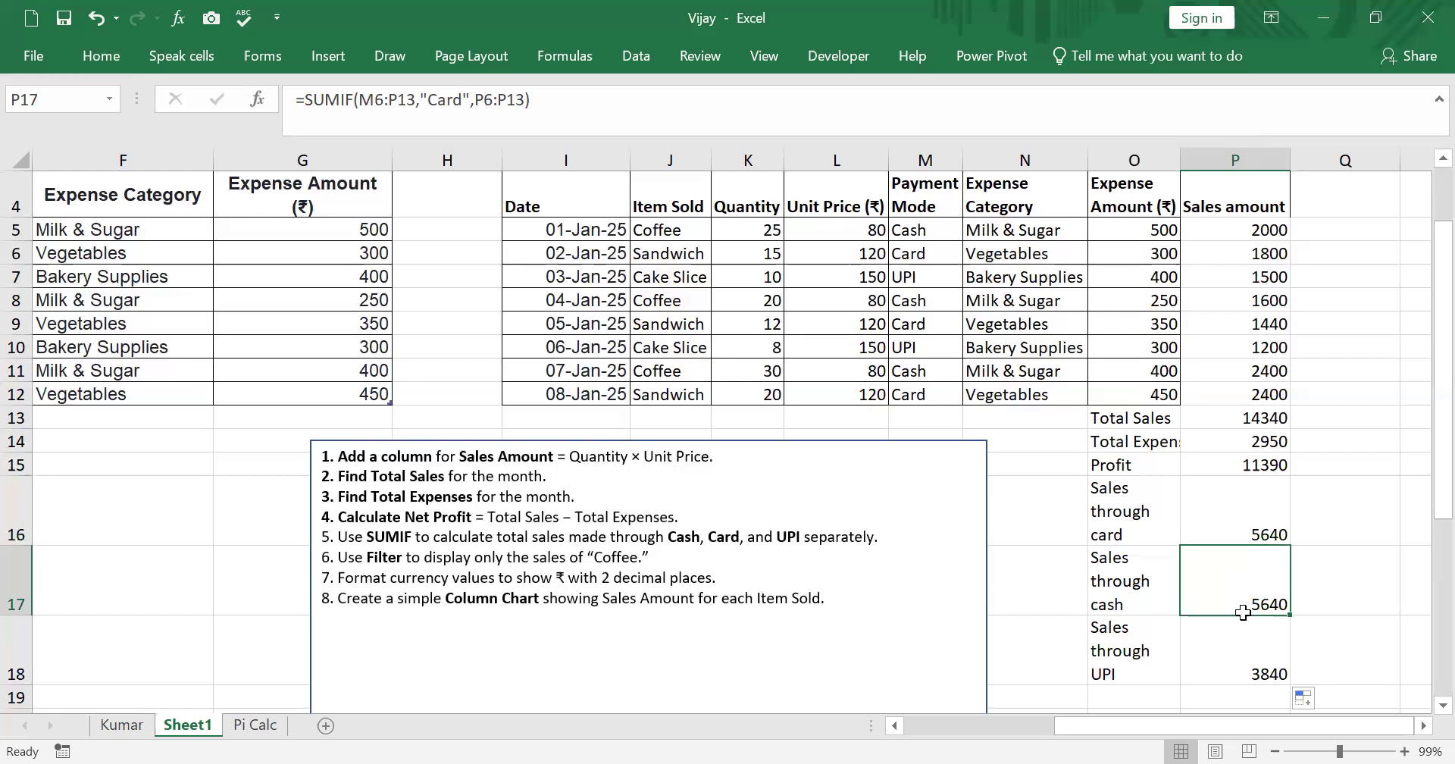
pyautogui.click(1256, 649)
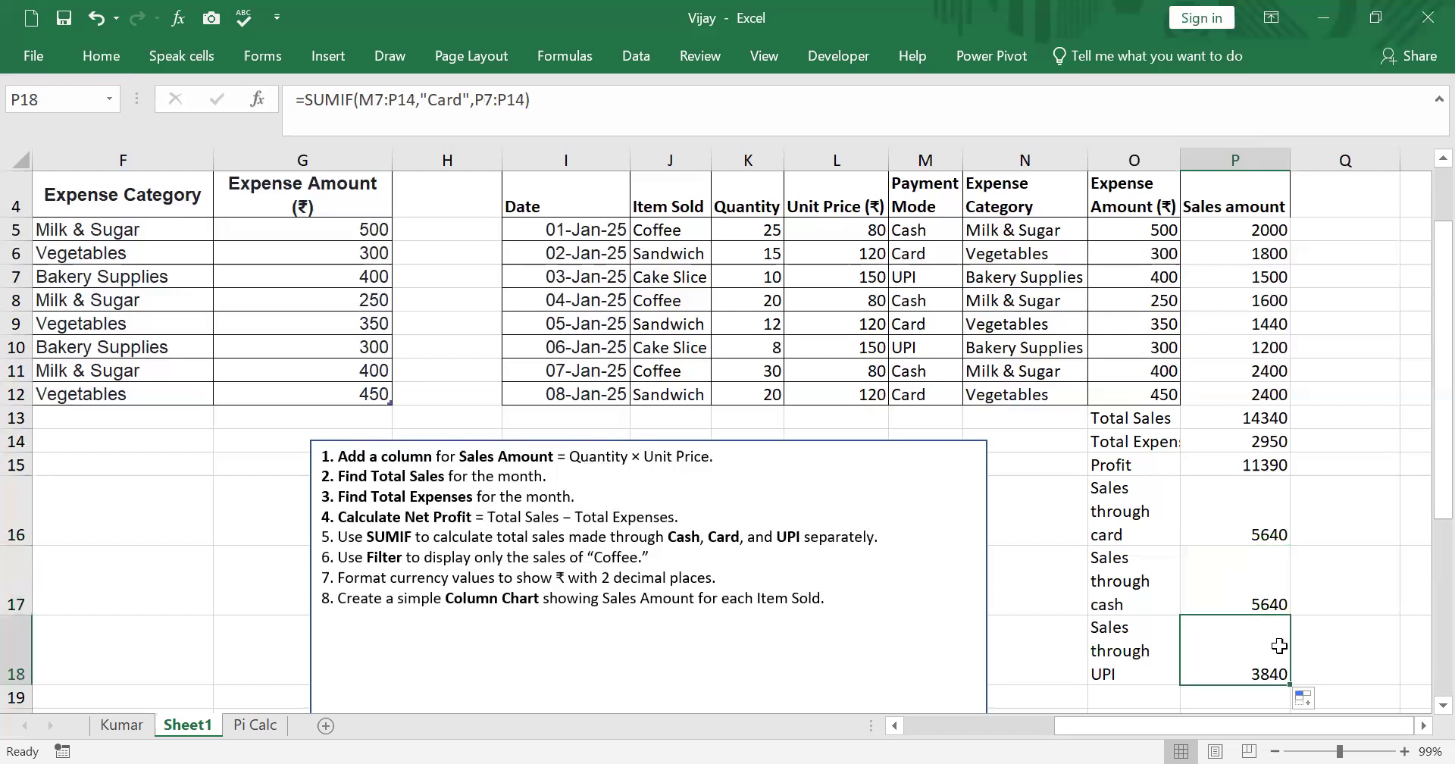
pyautogui.click(1352, 650)
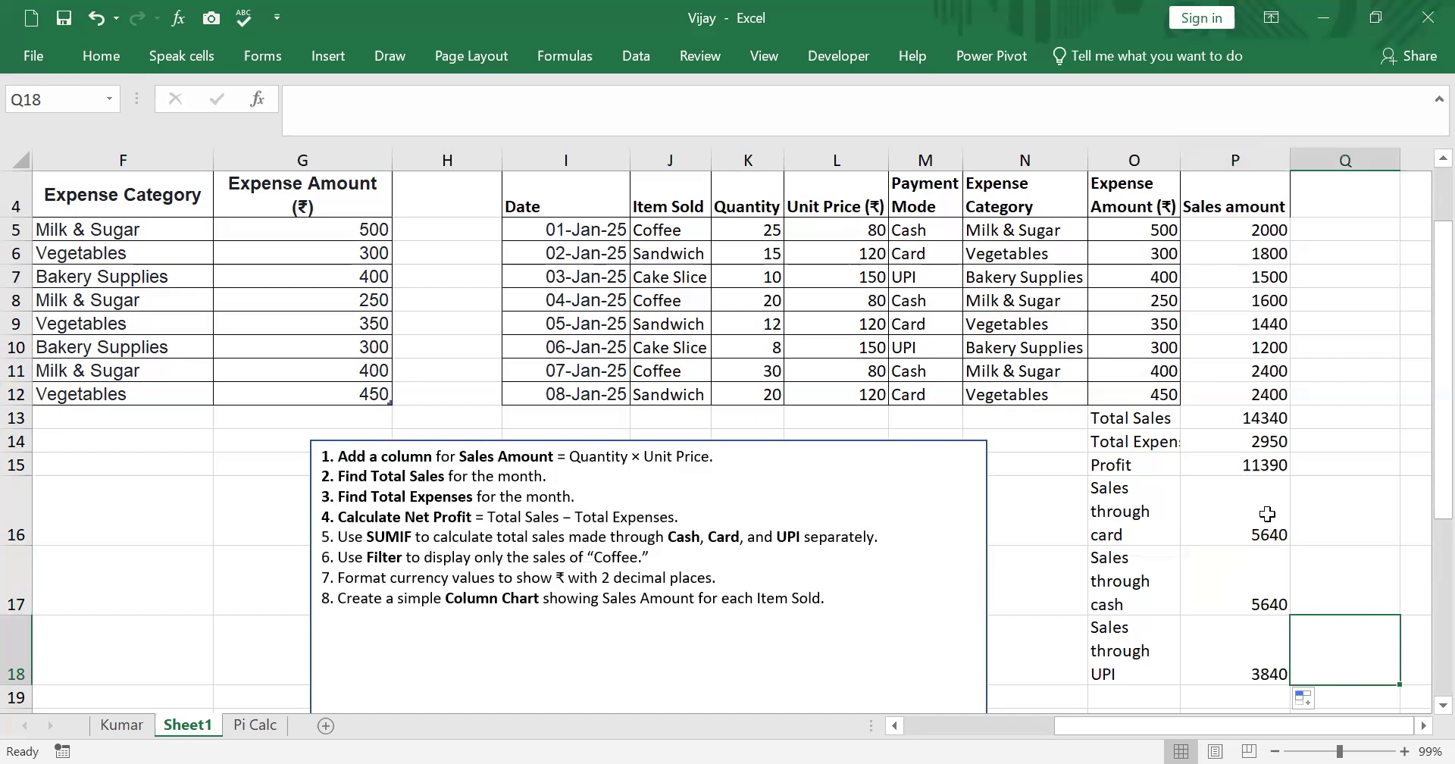
pyautogui.scroll(1, 1178, 486)
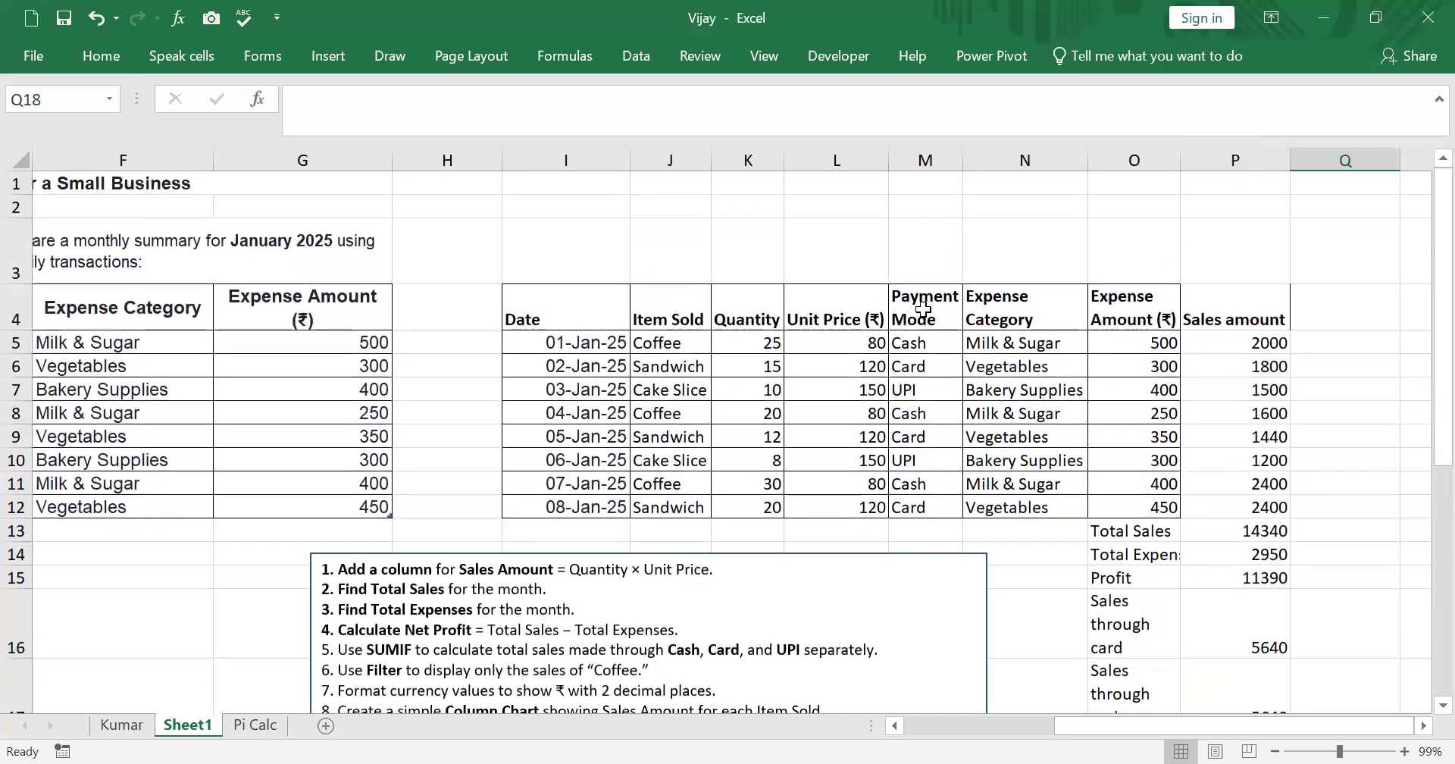
pyautogui.click(907, 340)
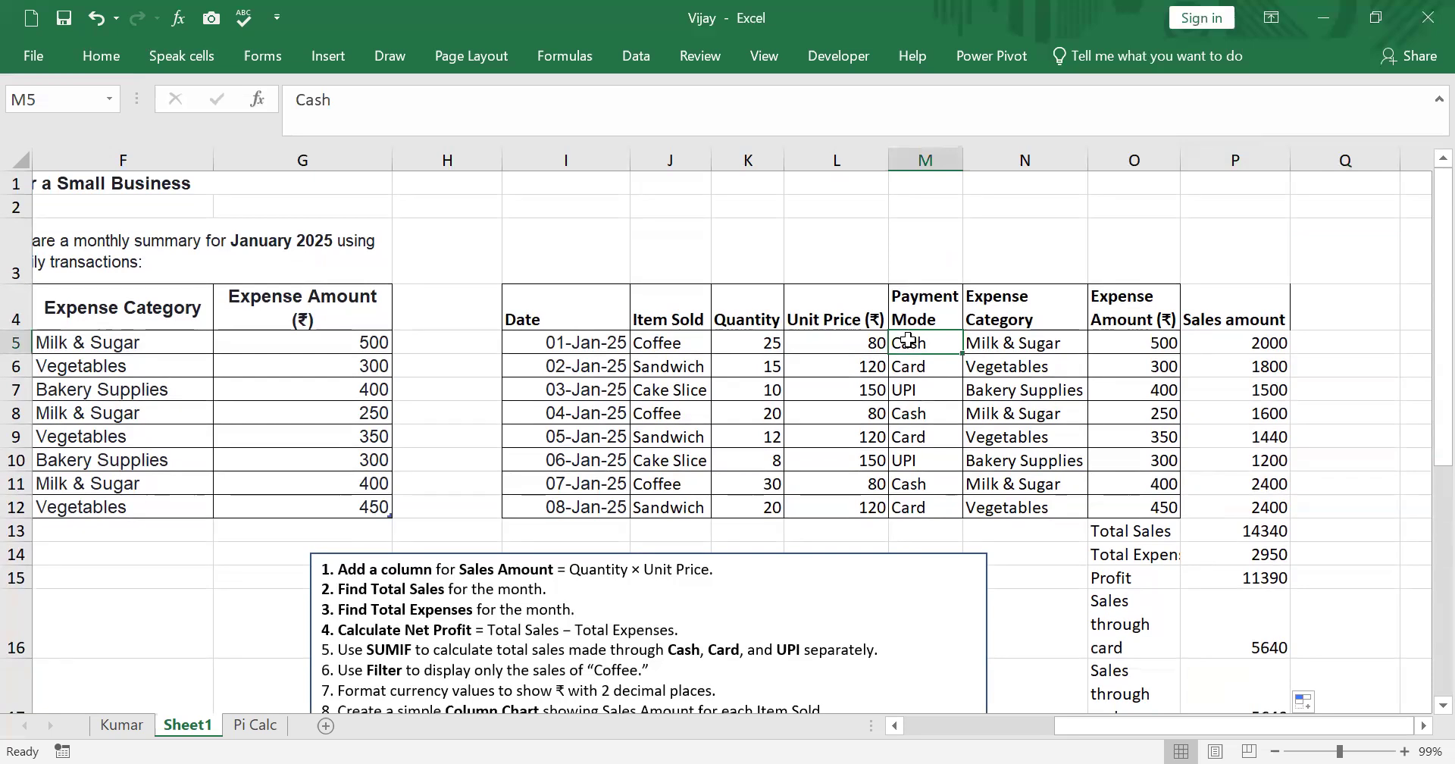
pyautogui.click(1273, 506)
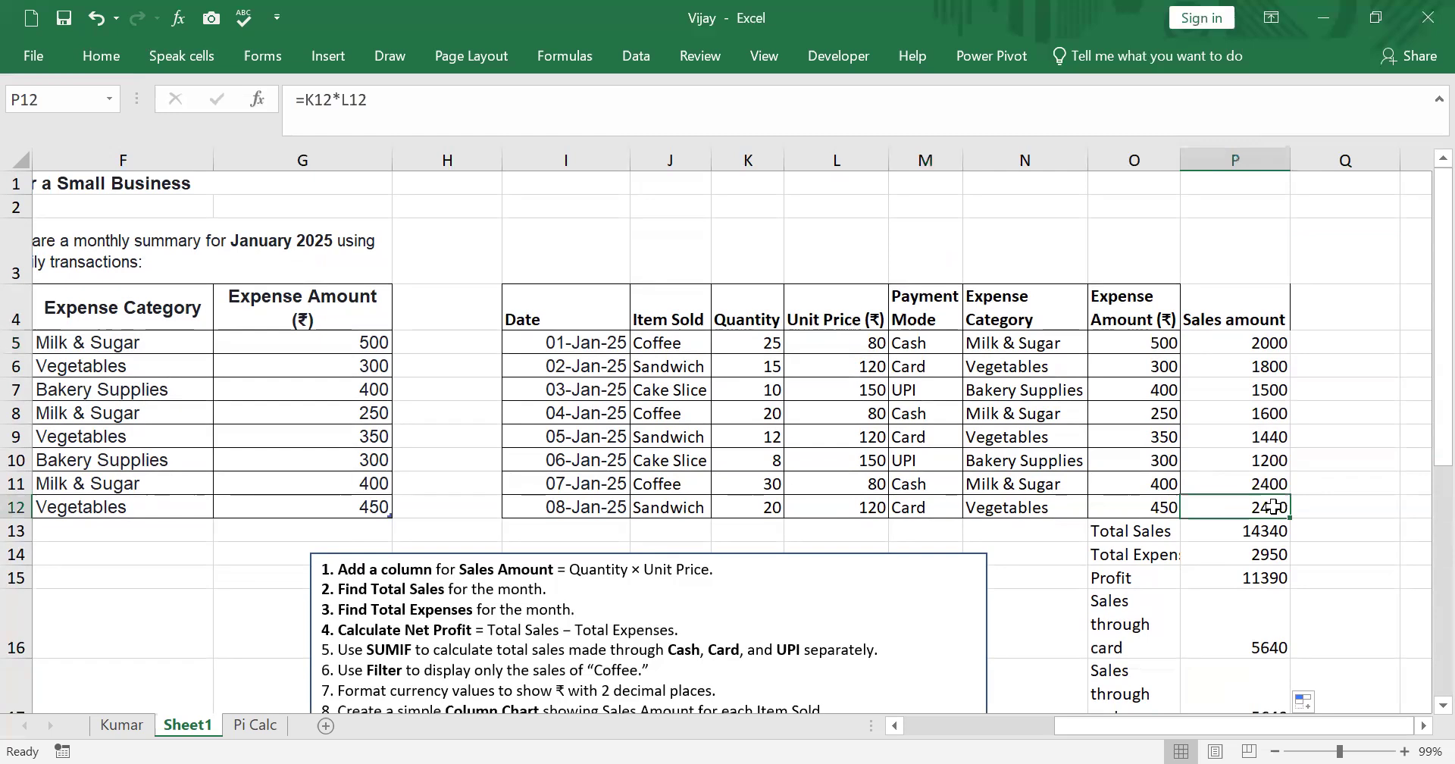
pyautogui.scroll(-1, 1270, 609)
pyautogui.scroll(-1, 1270, 610)
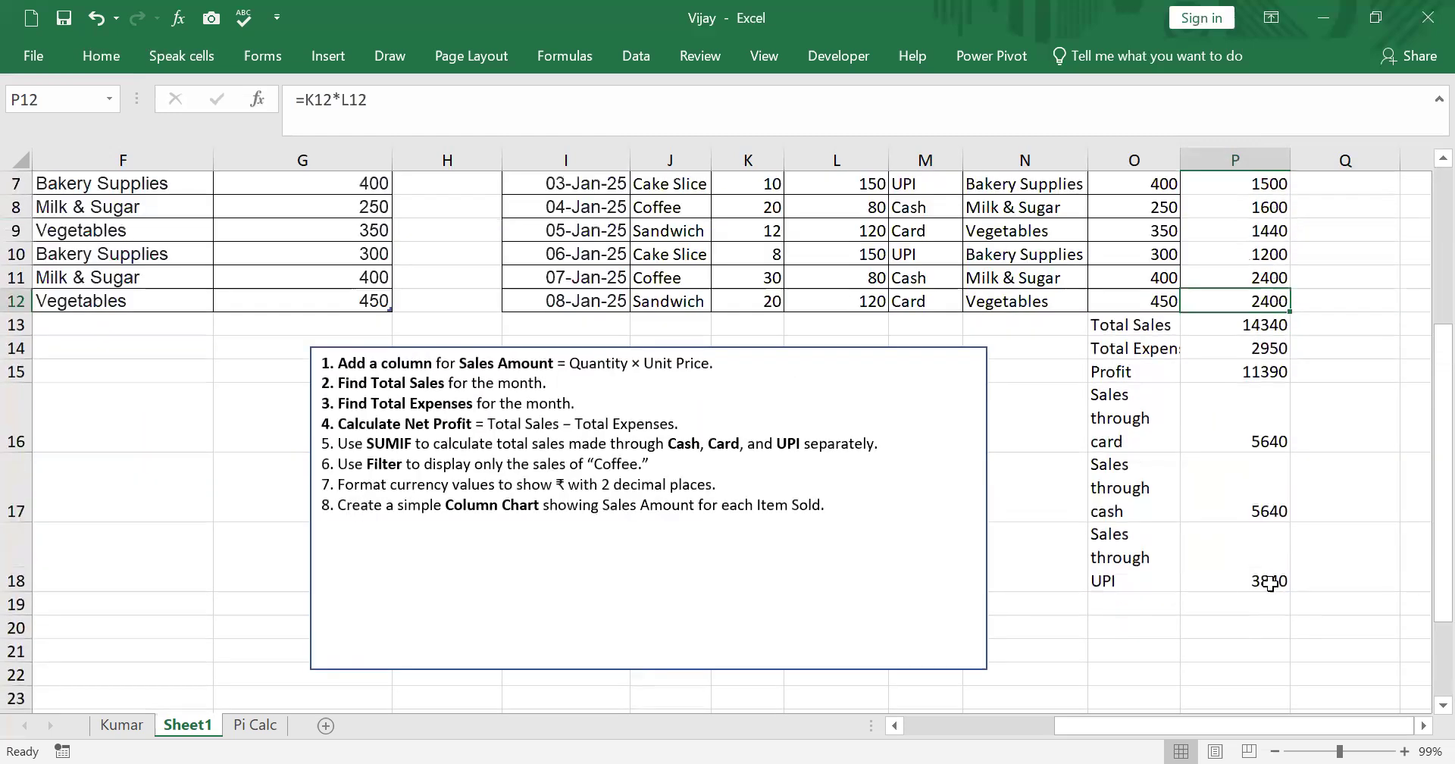
pyautogui.click(1245, 416)
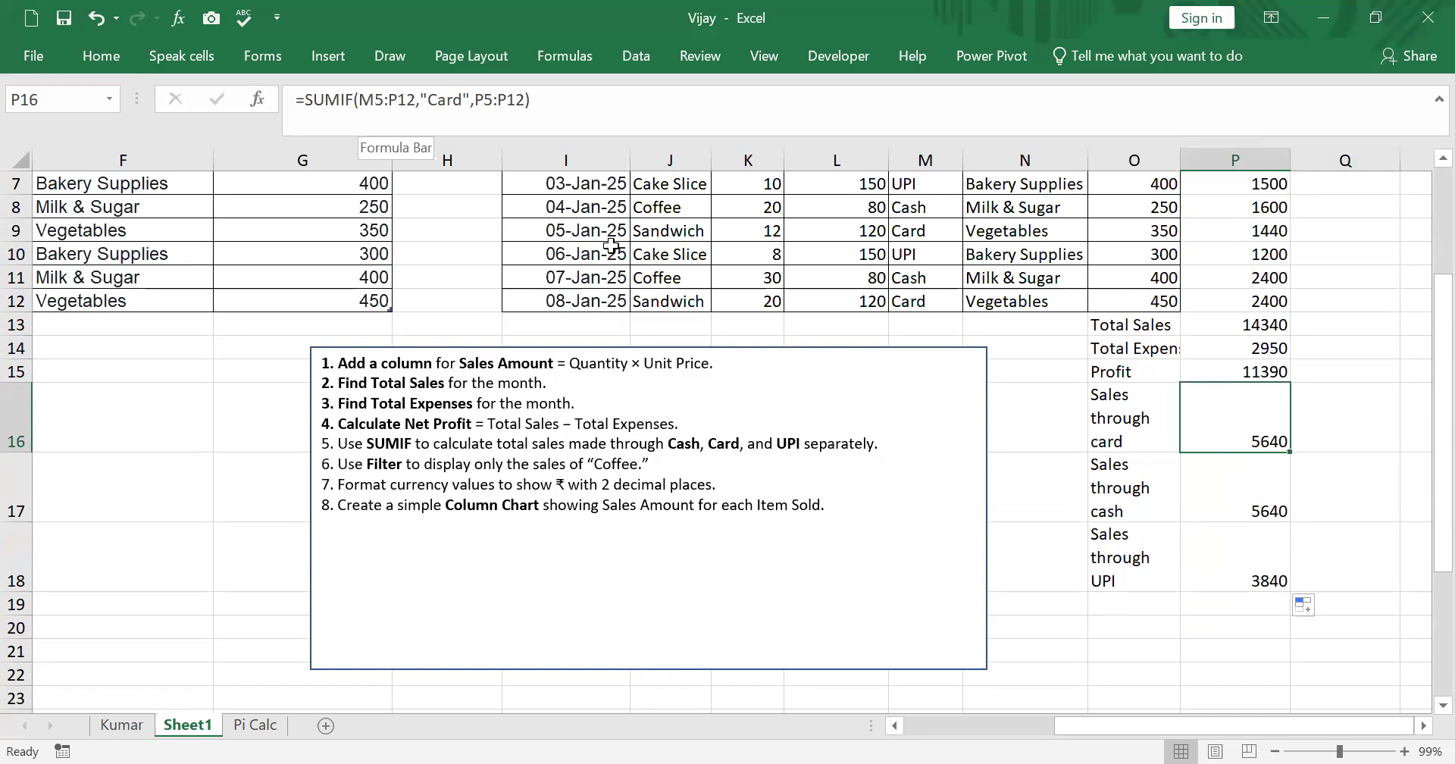
# - Edit the P16 SUMIF formula so its criteria range becomes the absolute reference $M$5:$N$18
pyautogui.click(373, 101)
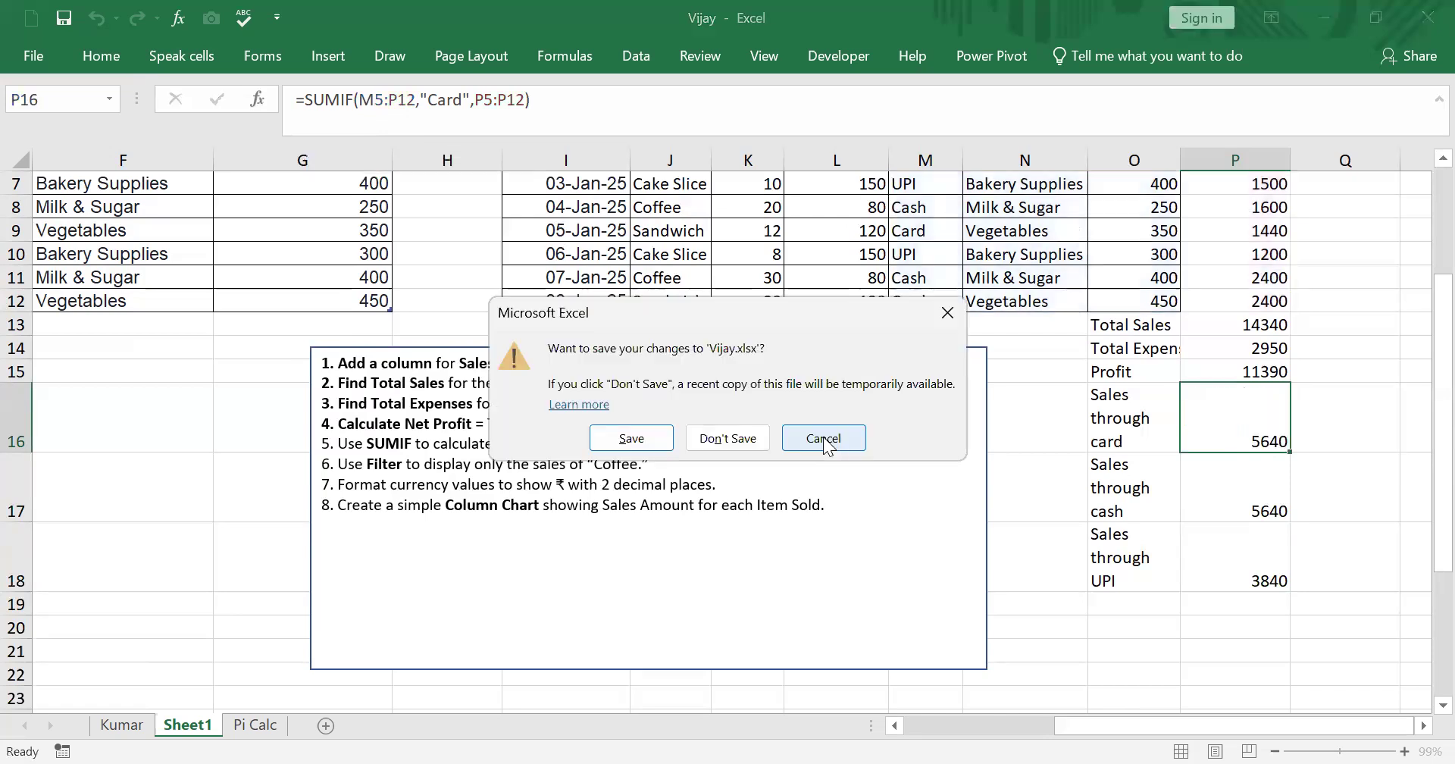
pyautogui.click(826, 441)
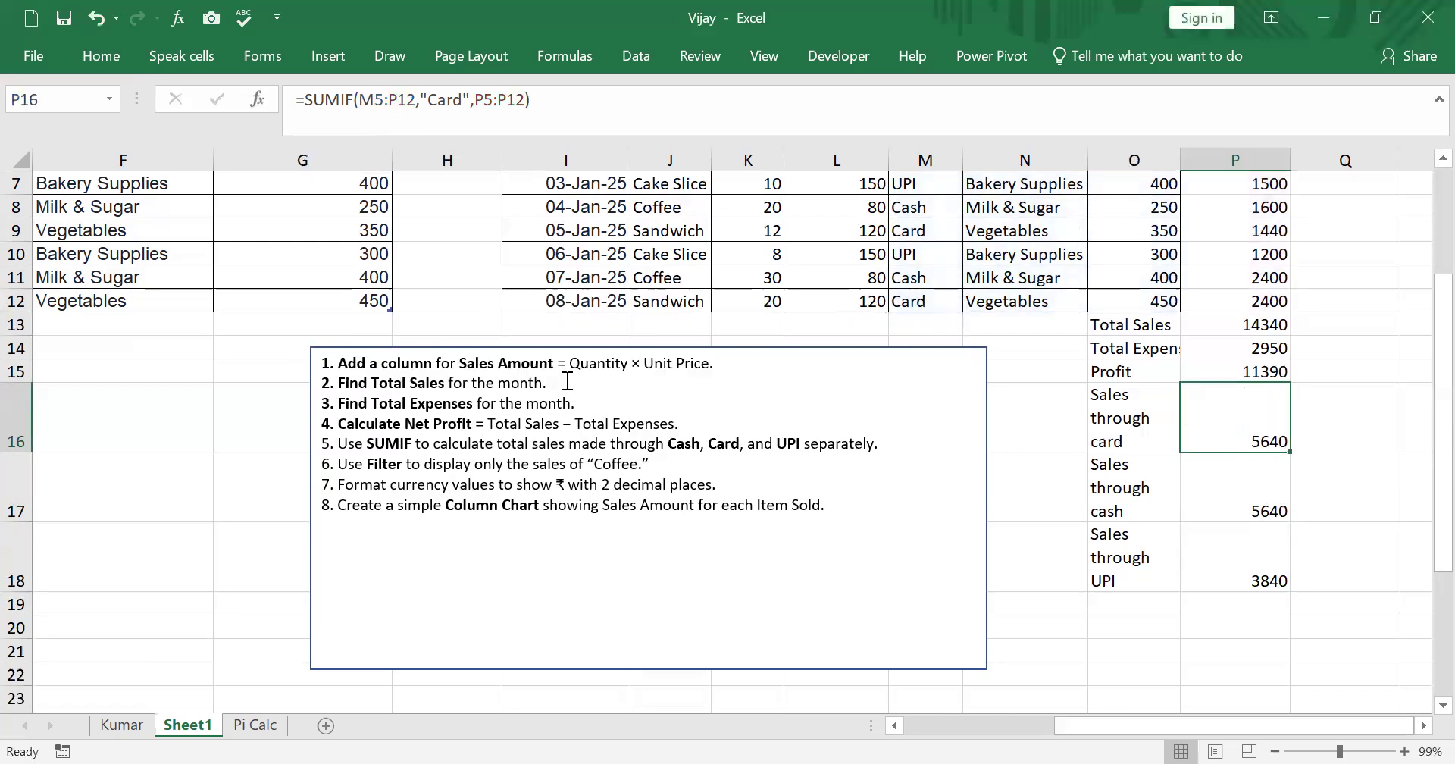
pyautogui.hotkey('shift', 'Down')
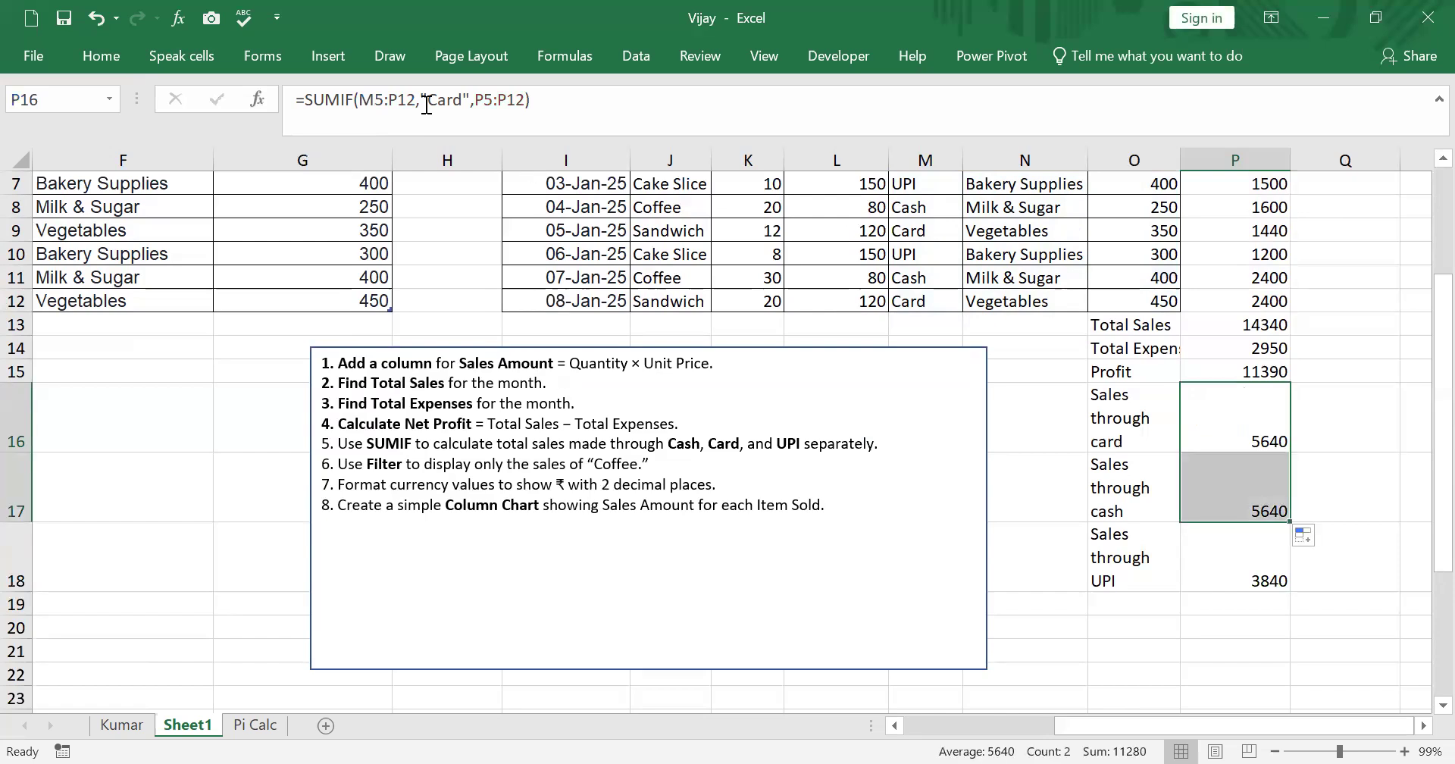
pyautogui.click(393, 119)
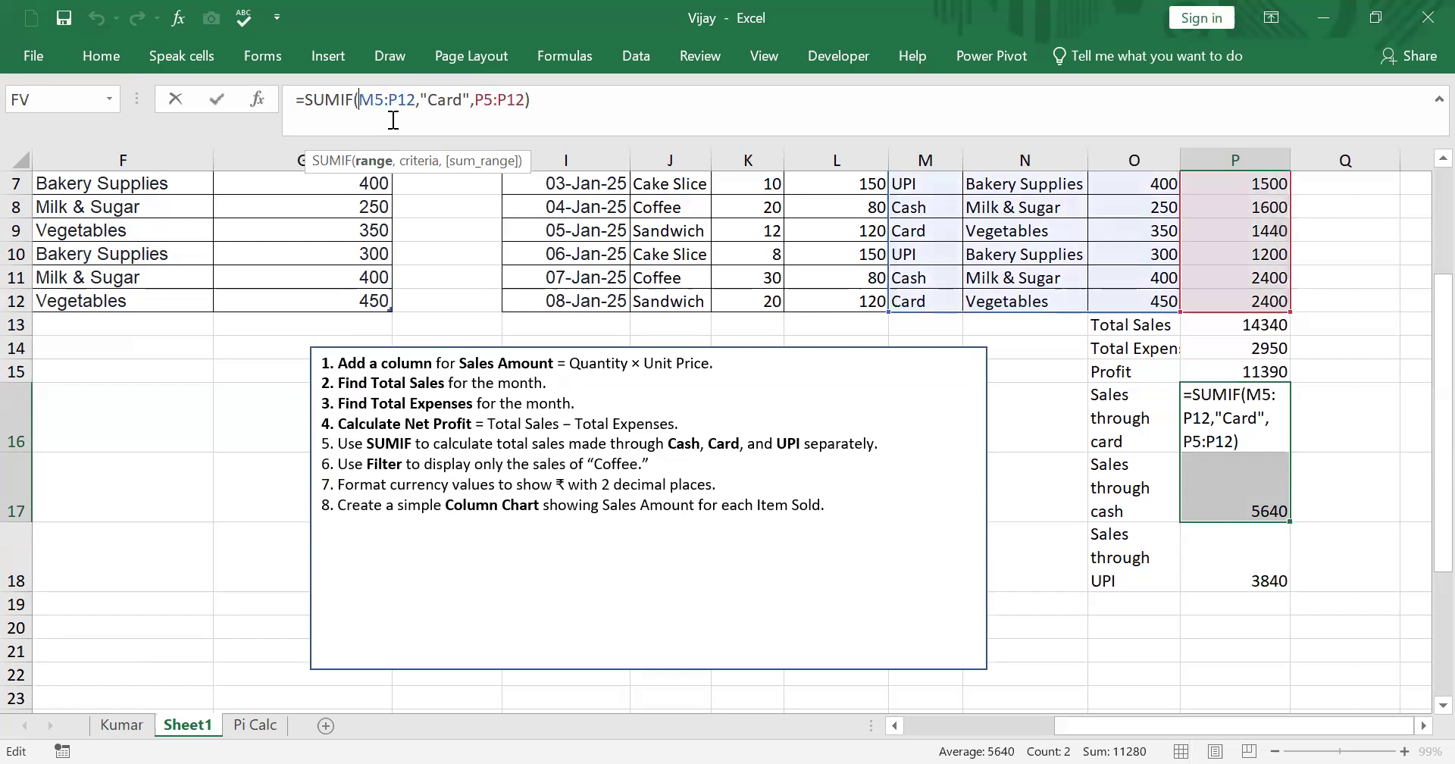
pyautogui.press('F4')
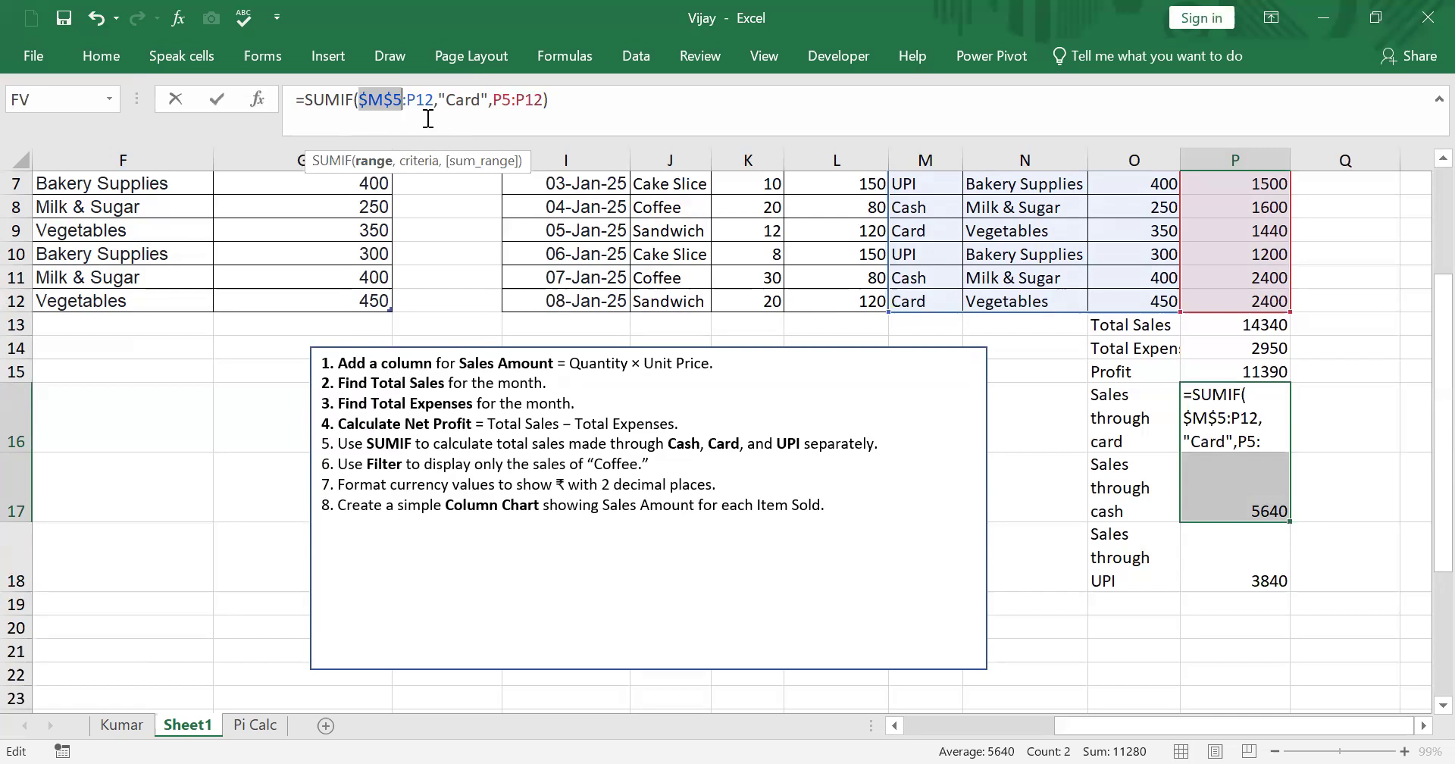
pyautogui.click(416, 113)
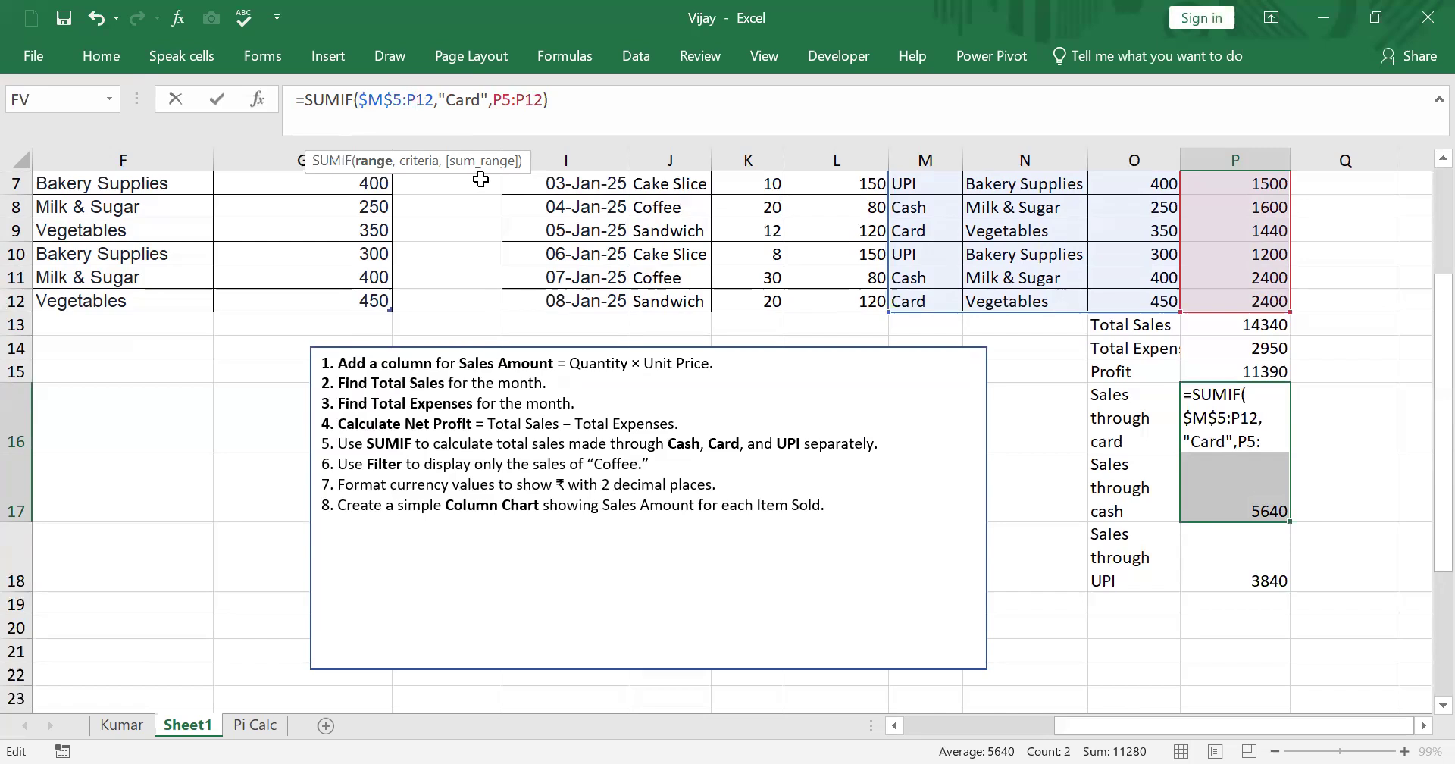
pyautogui.press('F4')
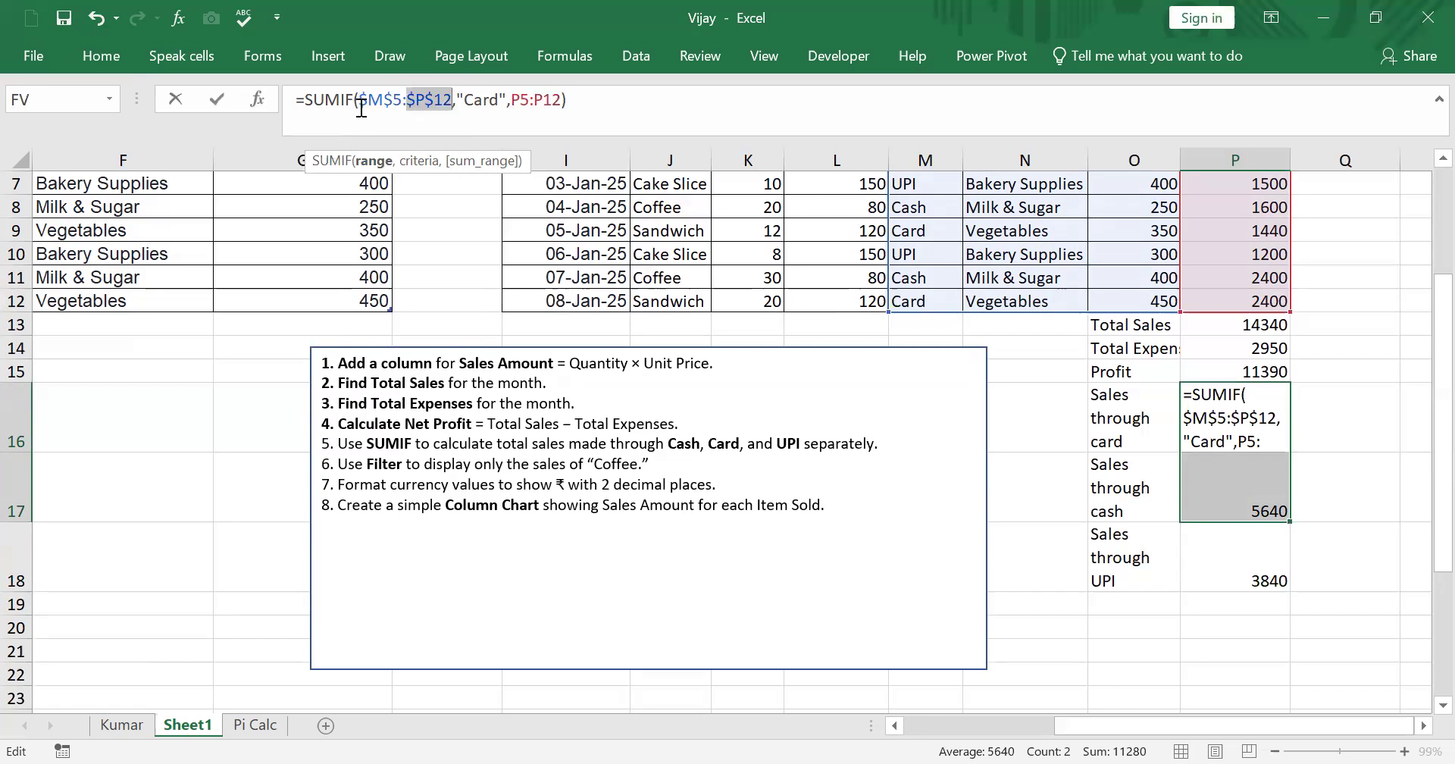
pyautogui.click(1053, 540)
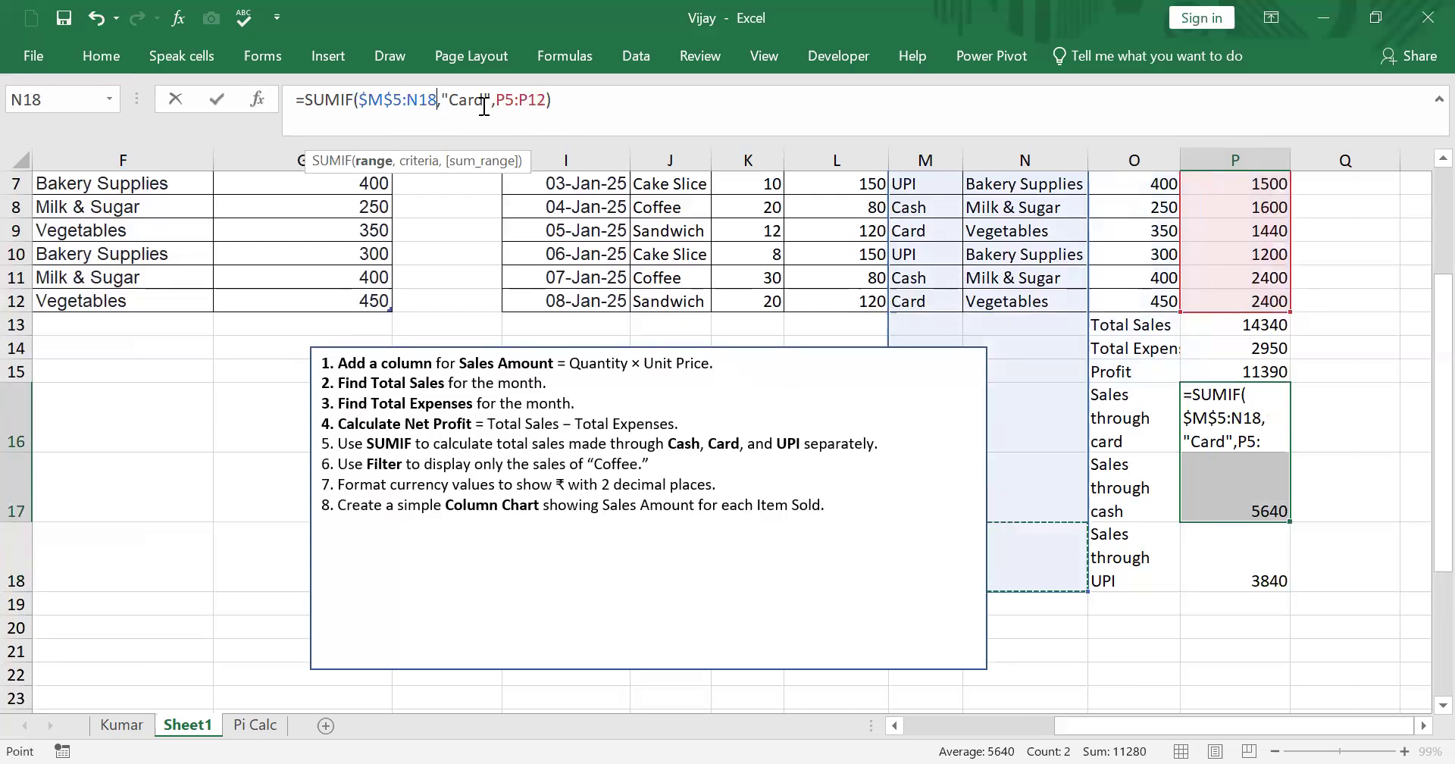
pyautogui.click(421, 106)
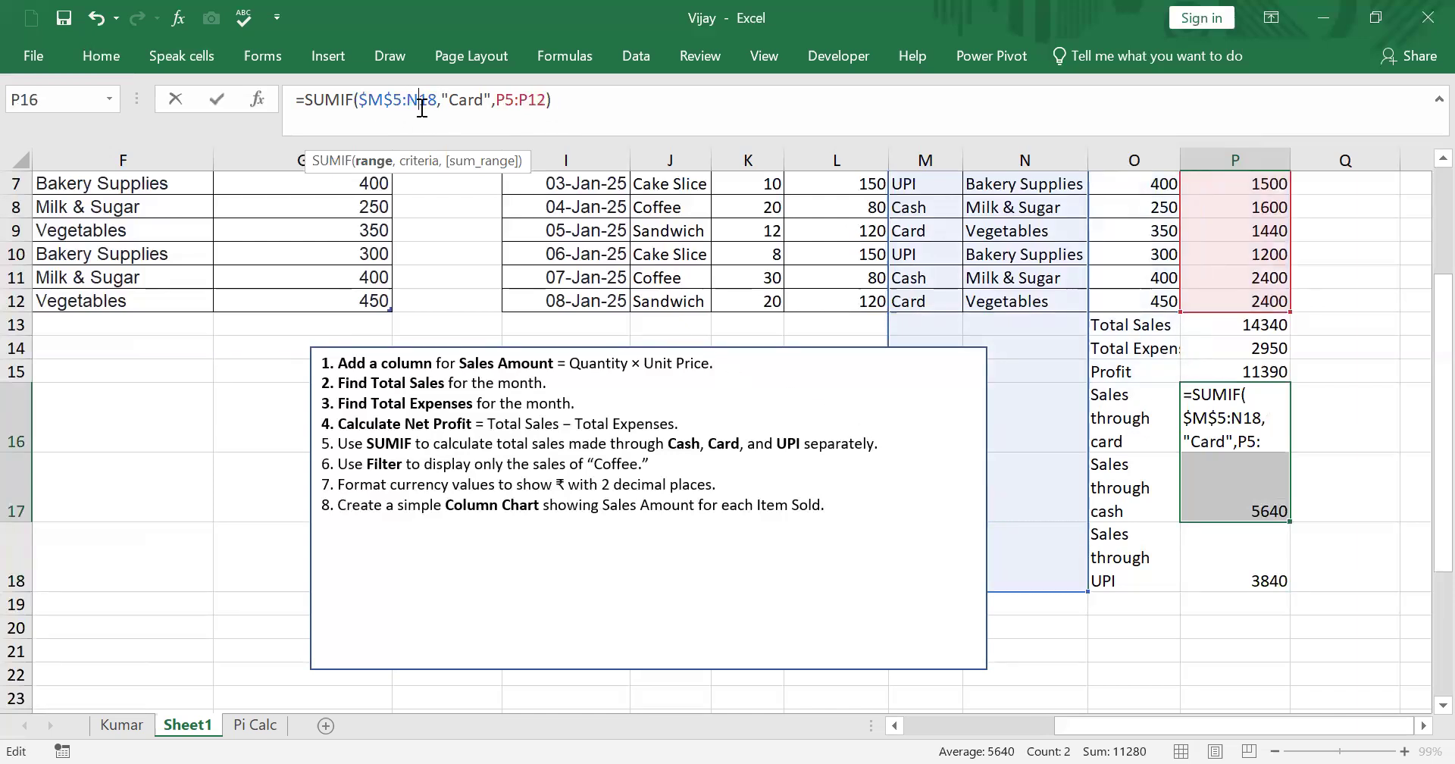
pyautogui.press('F4')
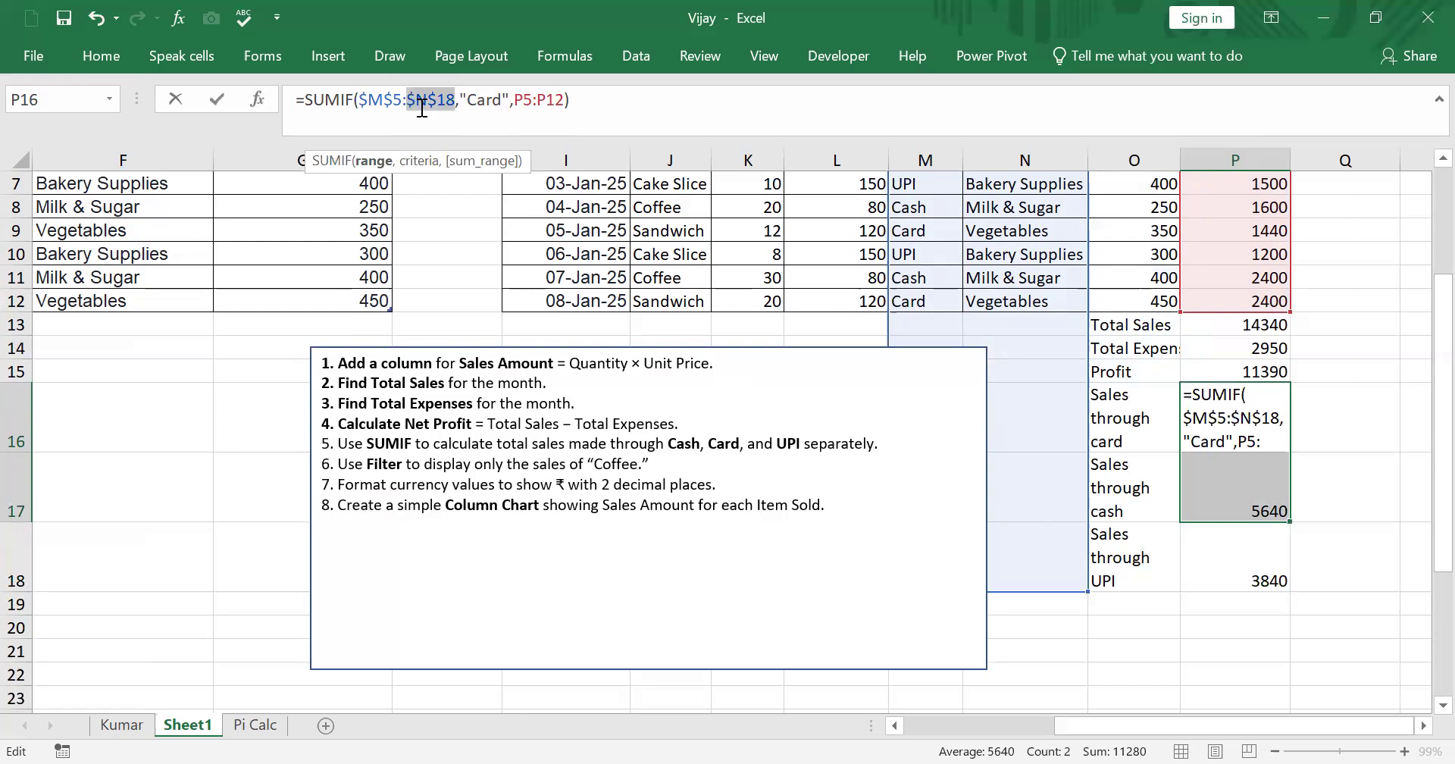
pyautogui.press('Return')
# - Try to make the criteria range in the P17 SUMIF formula absolute as $M$6:$P$13
pyautogui.press('F2')
pyautogui.click(393, 106)
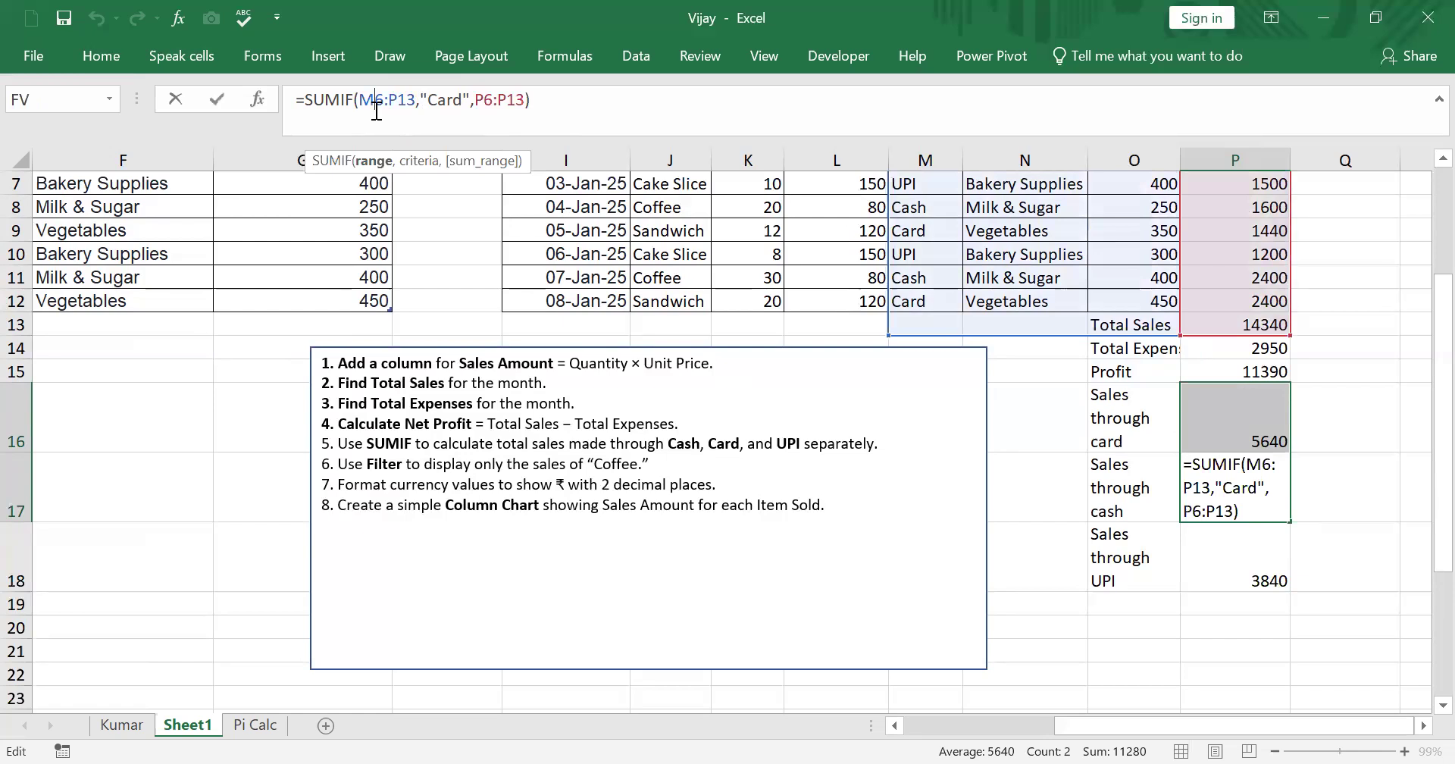
pyautogui.press('F4')
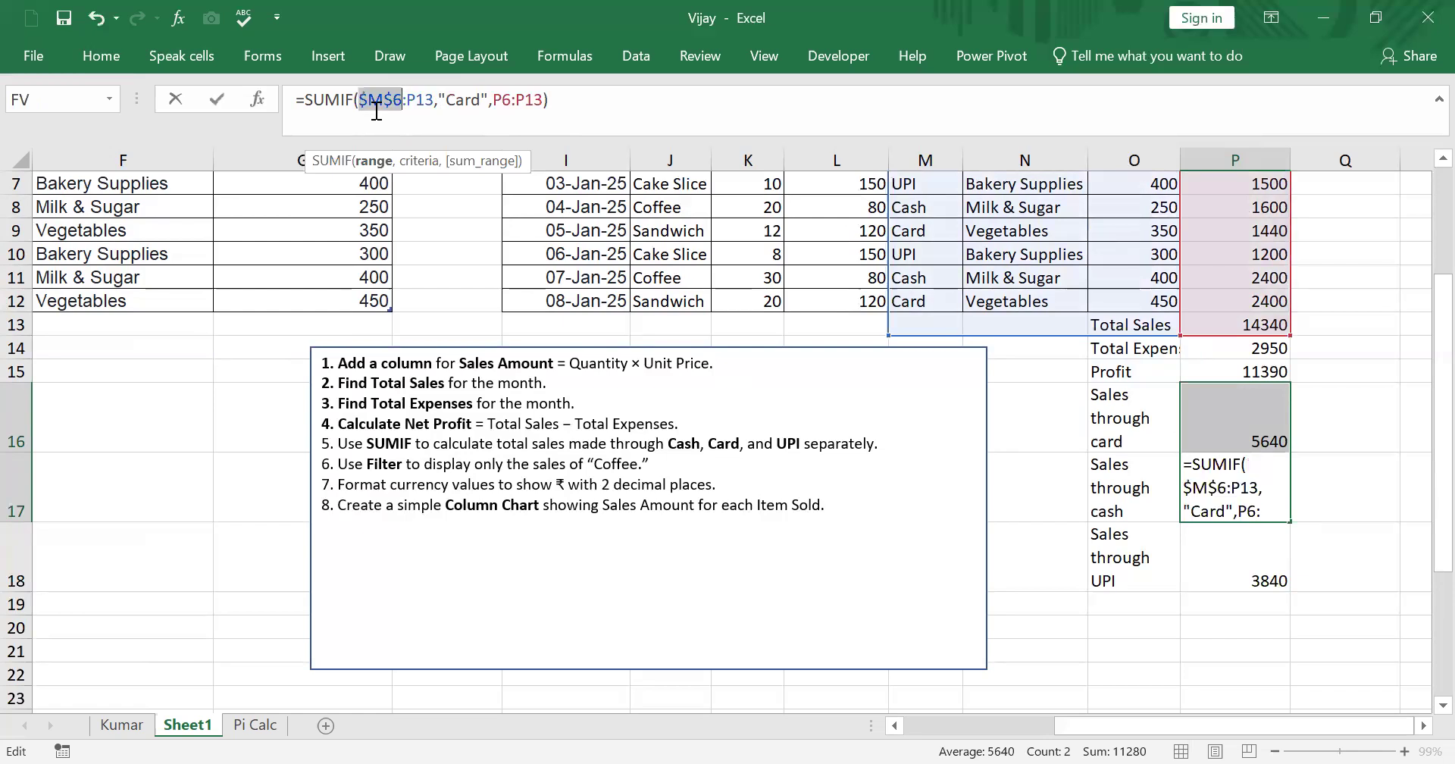
pyautogui.press('Right')
pyautogui.press('Right')
pyautogui.press('Right')
pyautogui.press('F4')
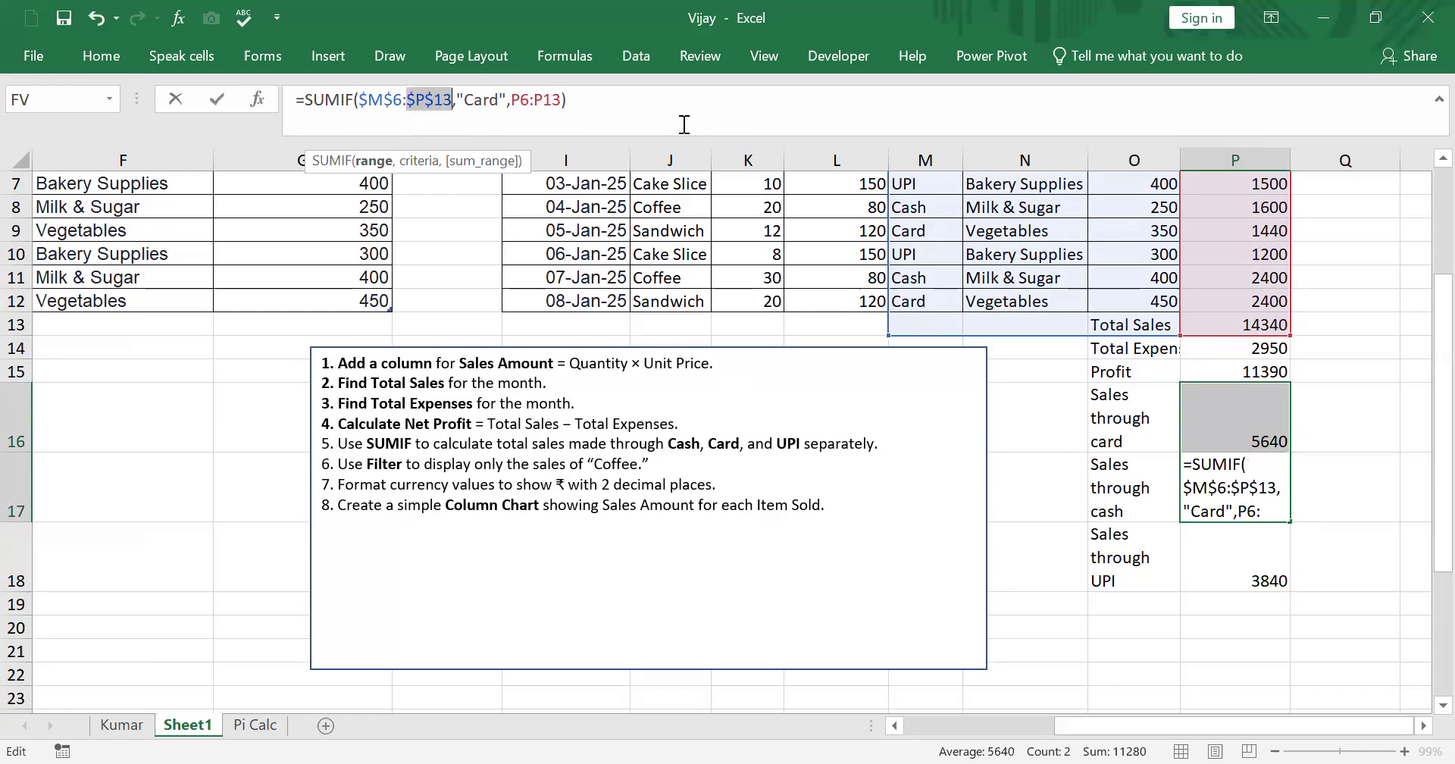
pyautogui.click(470, 103)
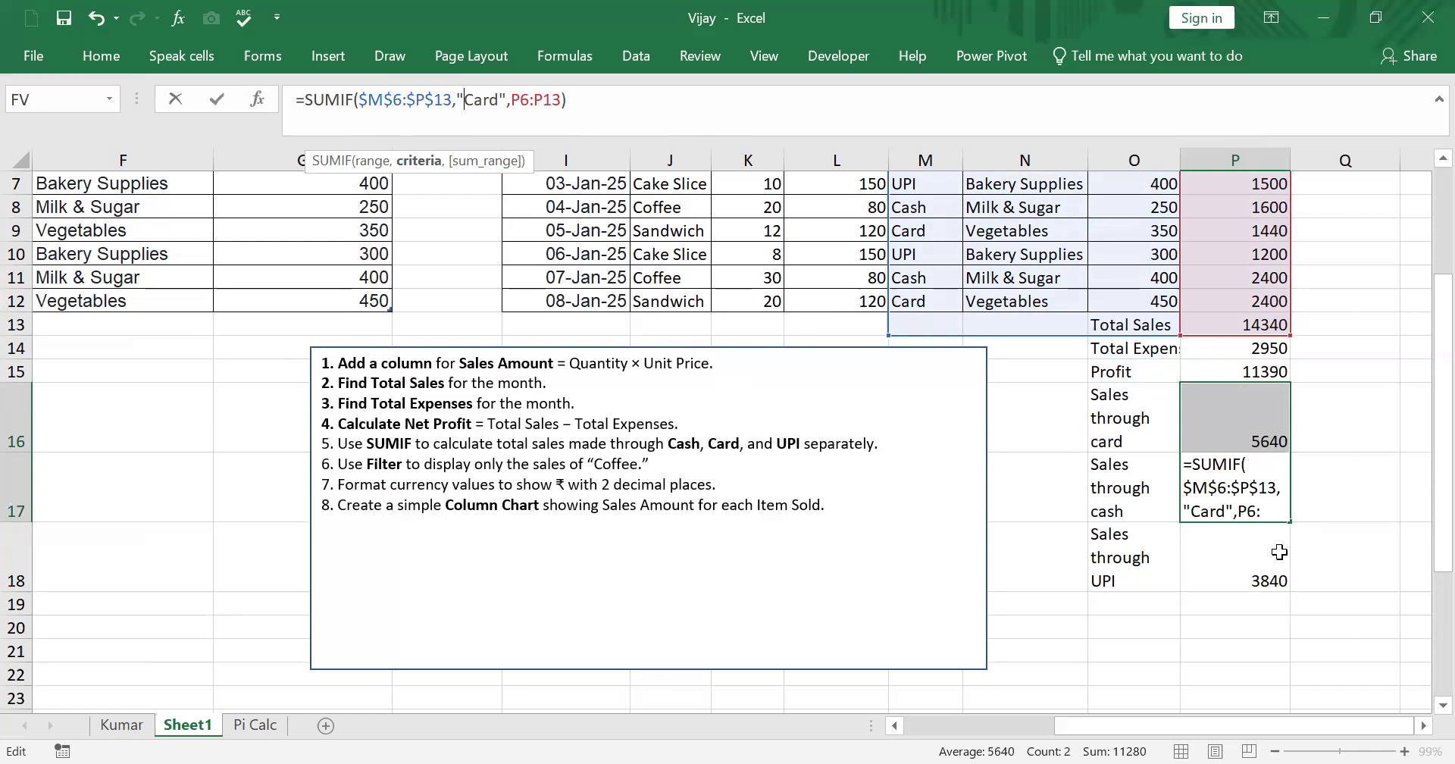
# - Fill the updated P16 SUMIF formula down into P17 and P18
pyautogui.click(1250, 439)
pyautogui.moveTo(1289, 452); pyautogui.dragTo(1288, 584)
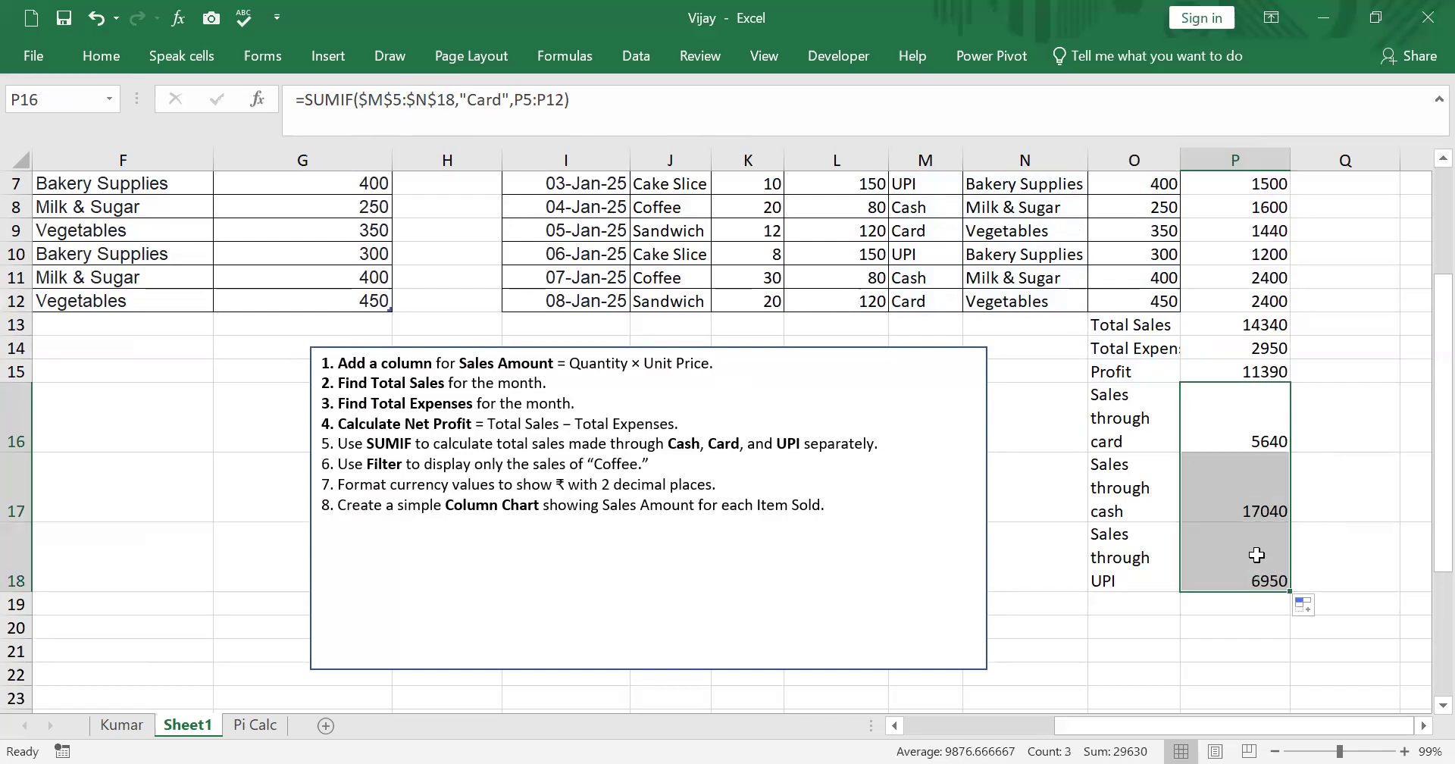
pyautogui.click(1256, 554)
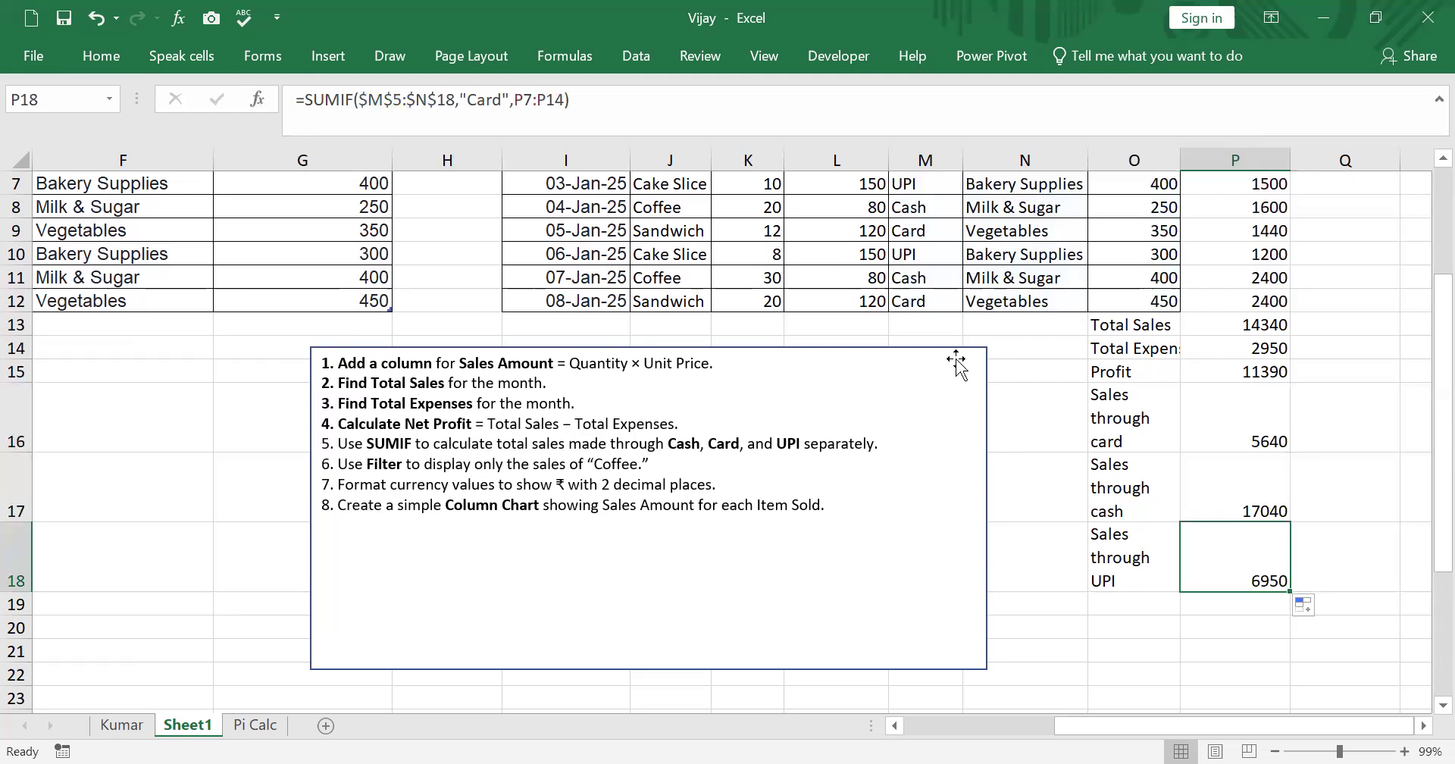
pyautogui.hotkey('alt', 'Tab')
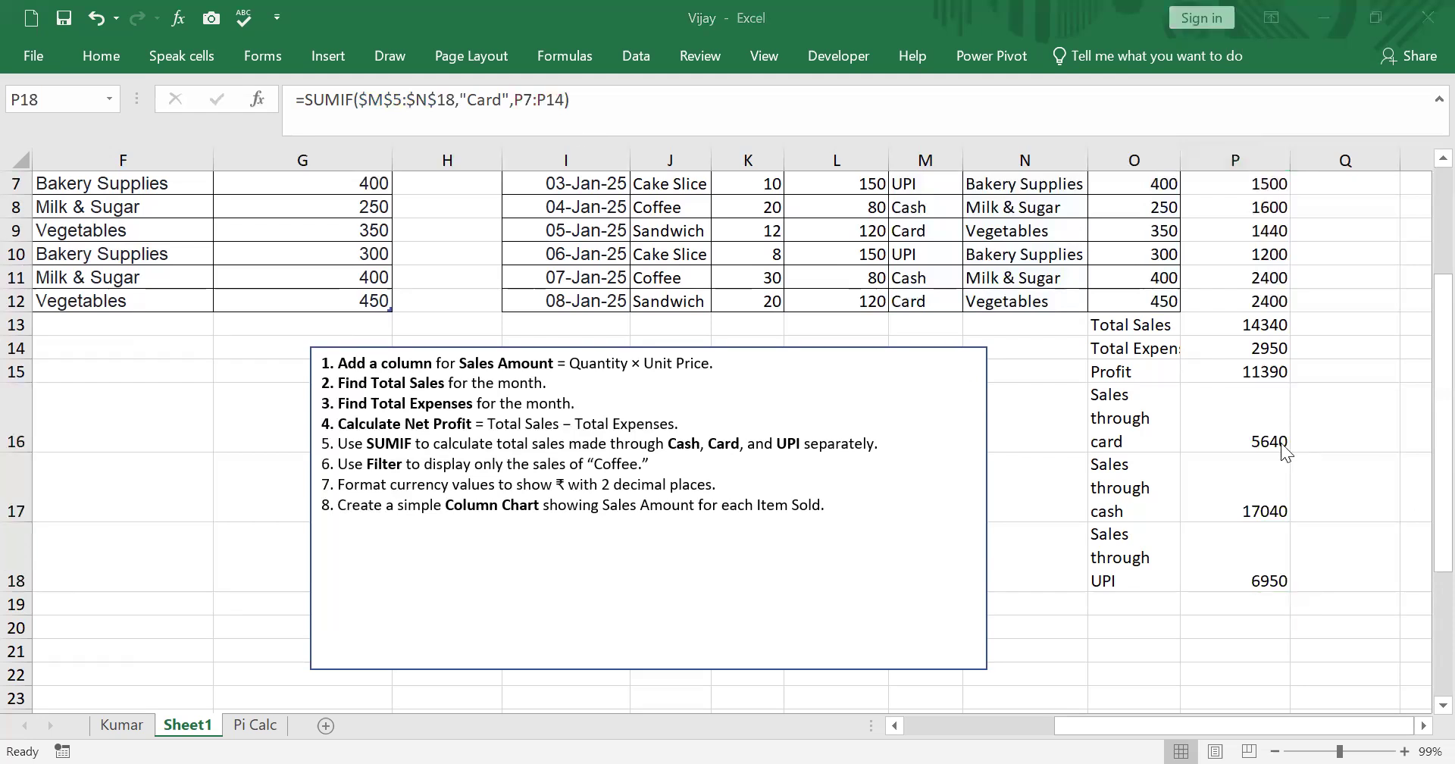
pyautogui.click(1220, 413)
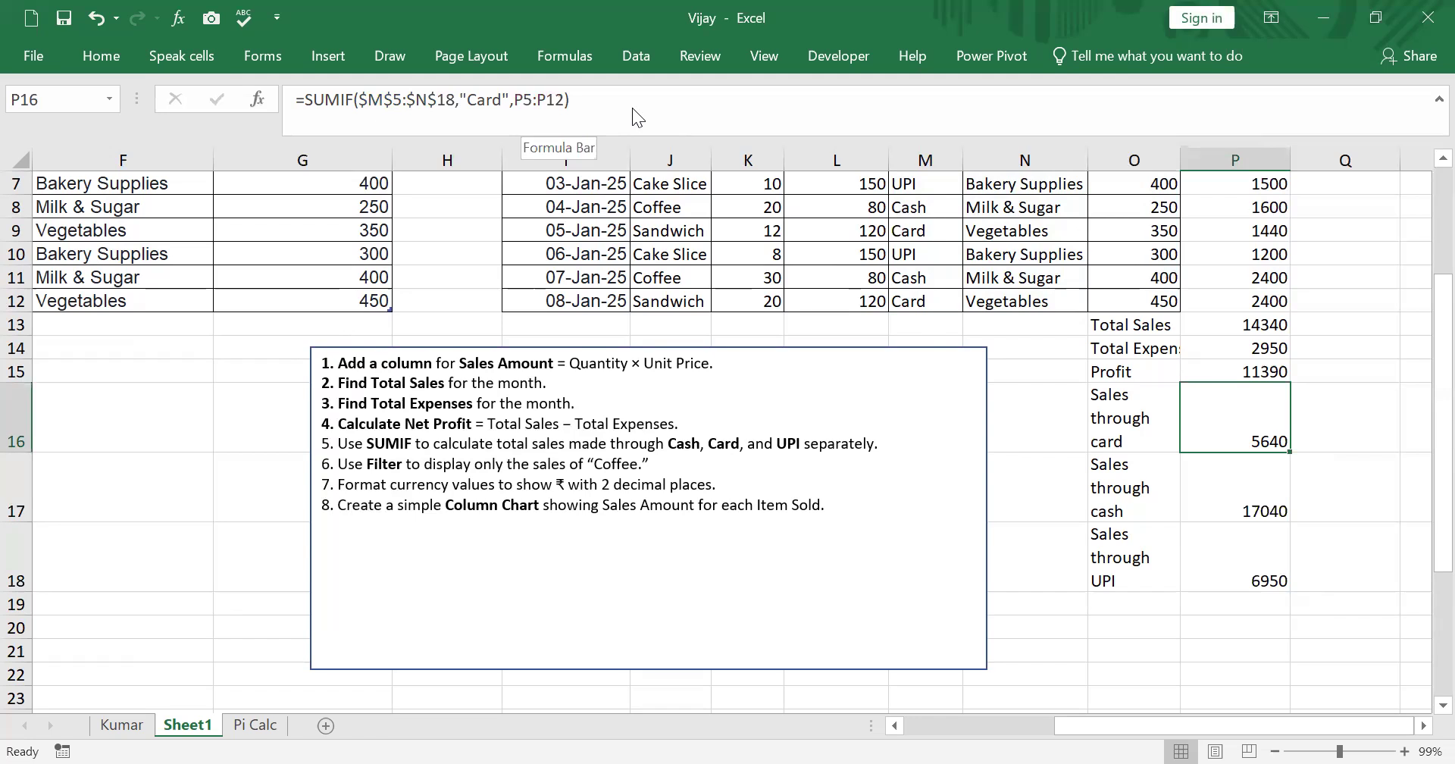
# - Make the sum range in the P16 SUMIF formula absolute as $P$5:$P$12
pyautogui.scroll(1, 694, 143)
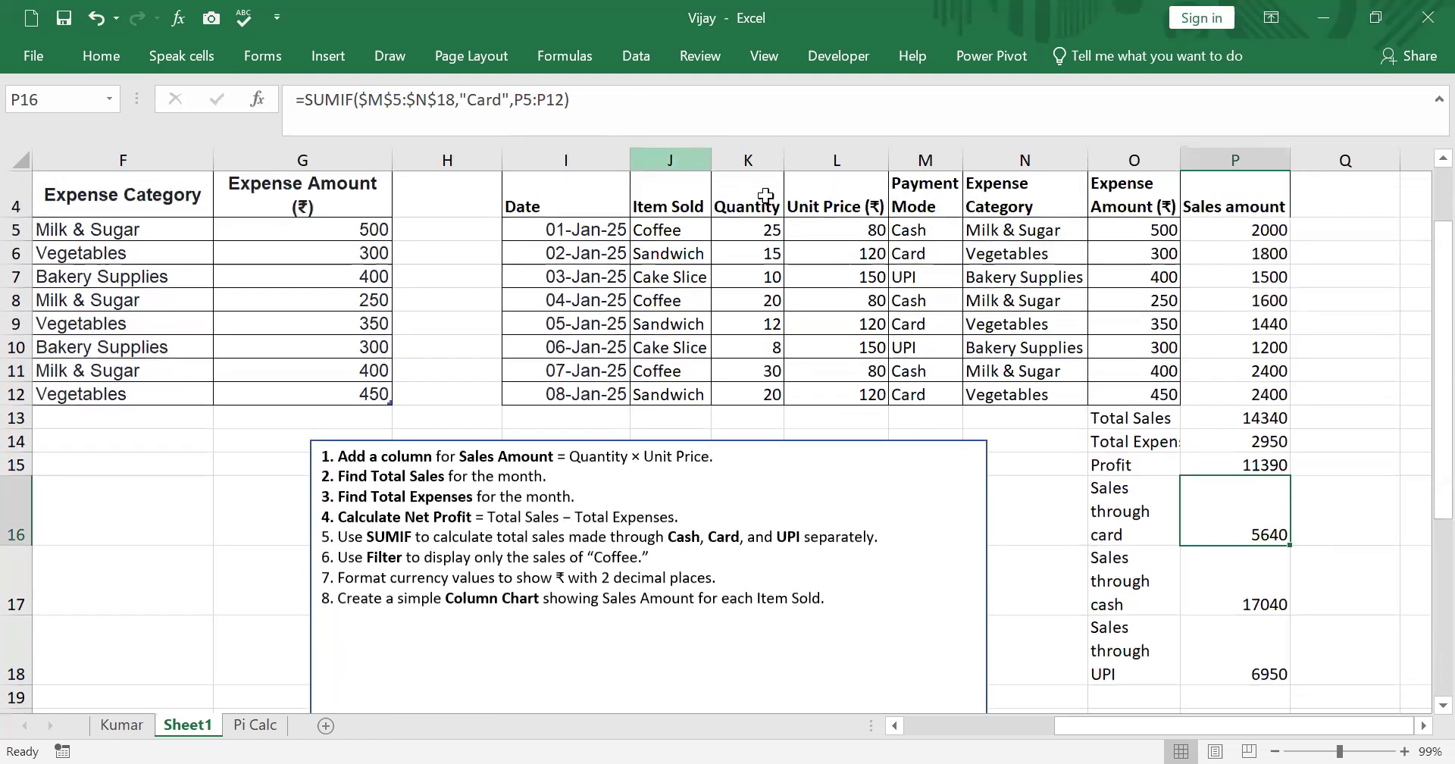
pyautogui.scroll(-1, 1221, 455)
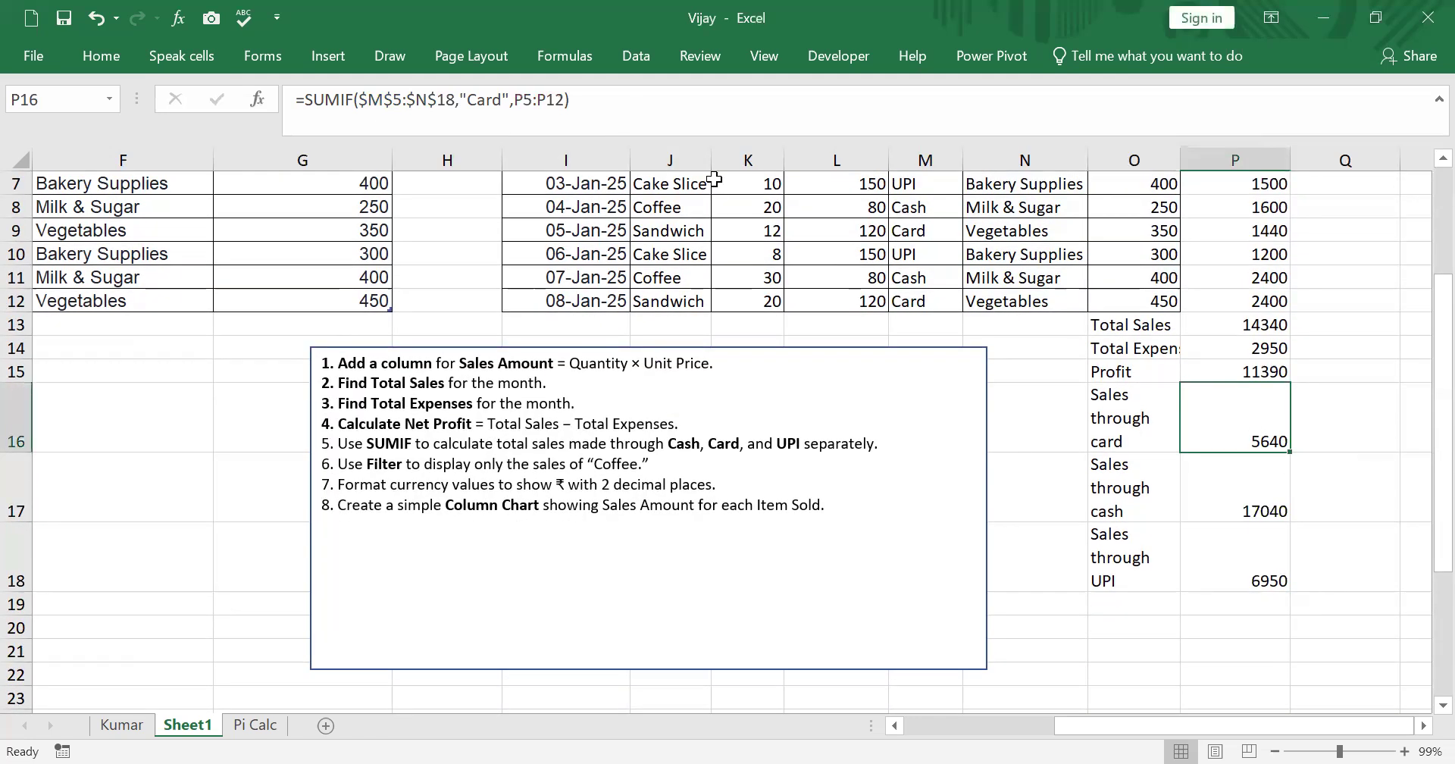
pyautogui.press('F2')
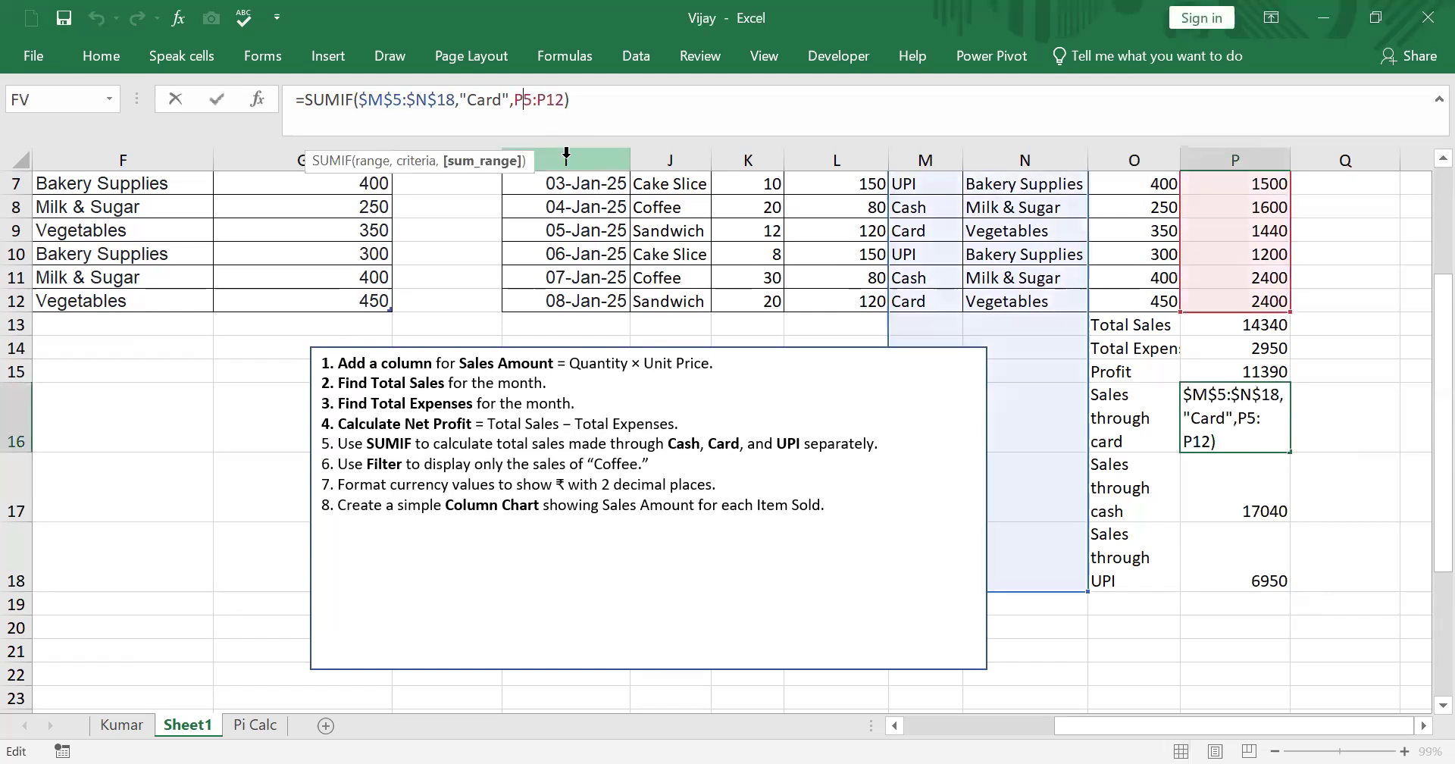
pyautogui.press('F4')
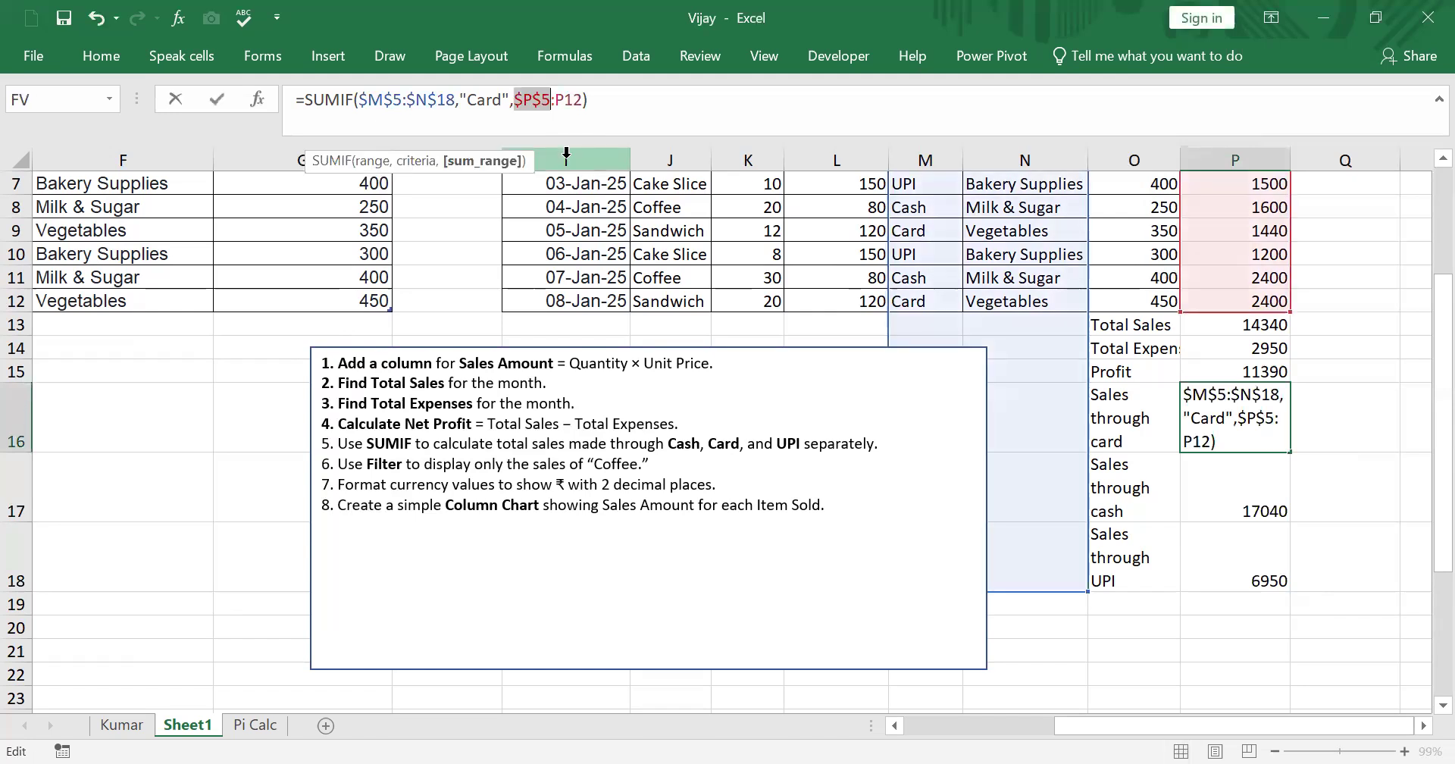
pyautogui.click(570, 105)
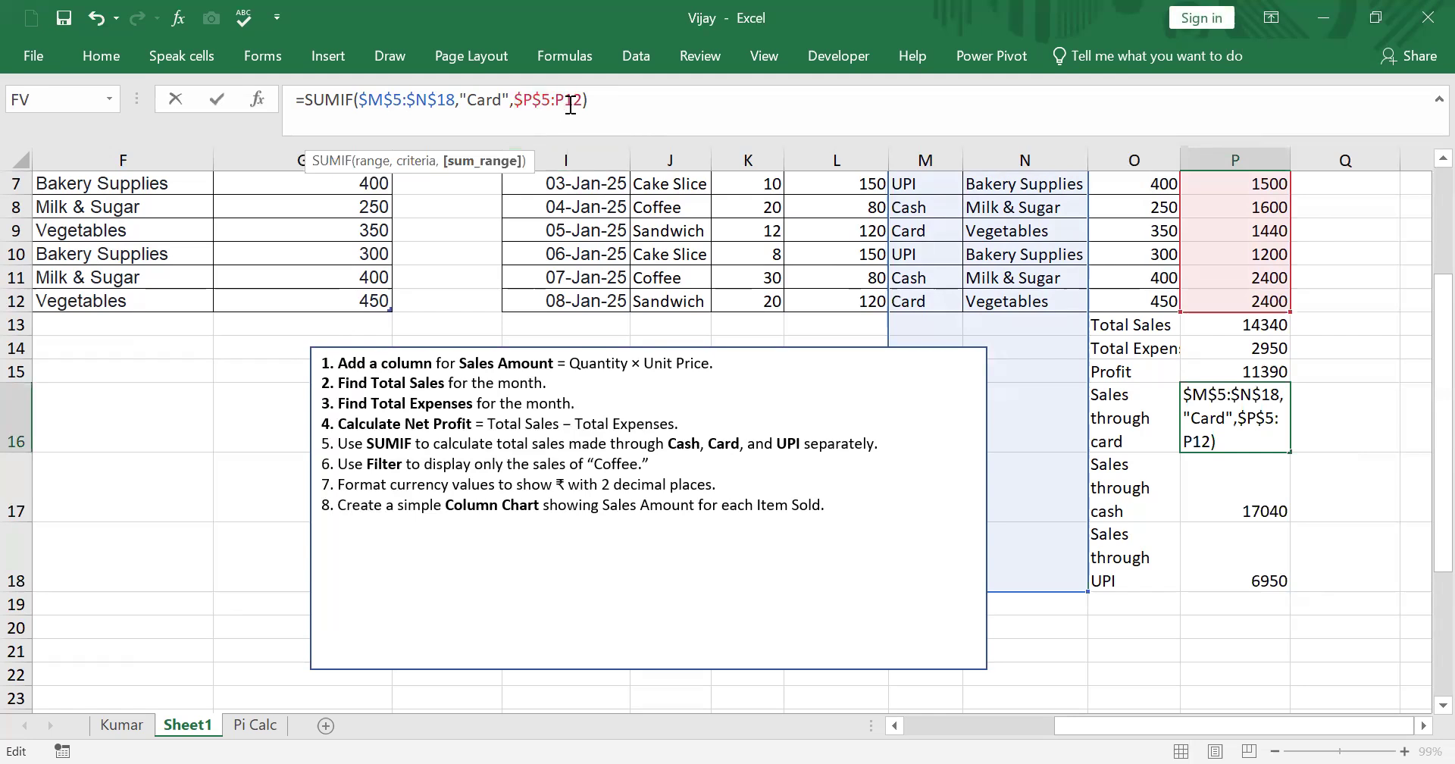
pyautogui.press('F4')
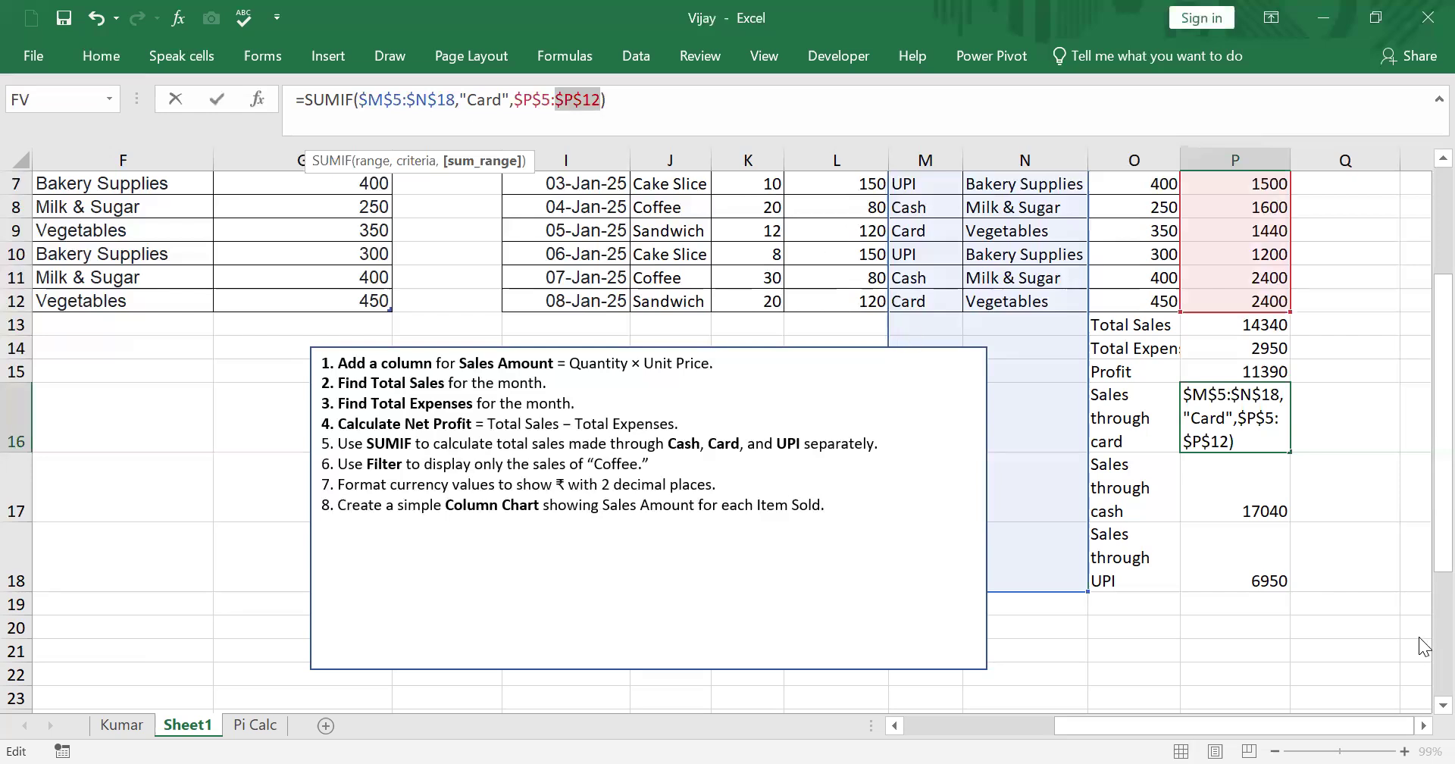
pyautogui.press('Return')
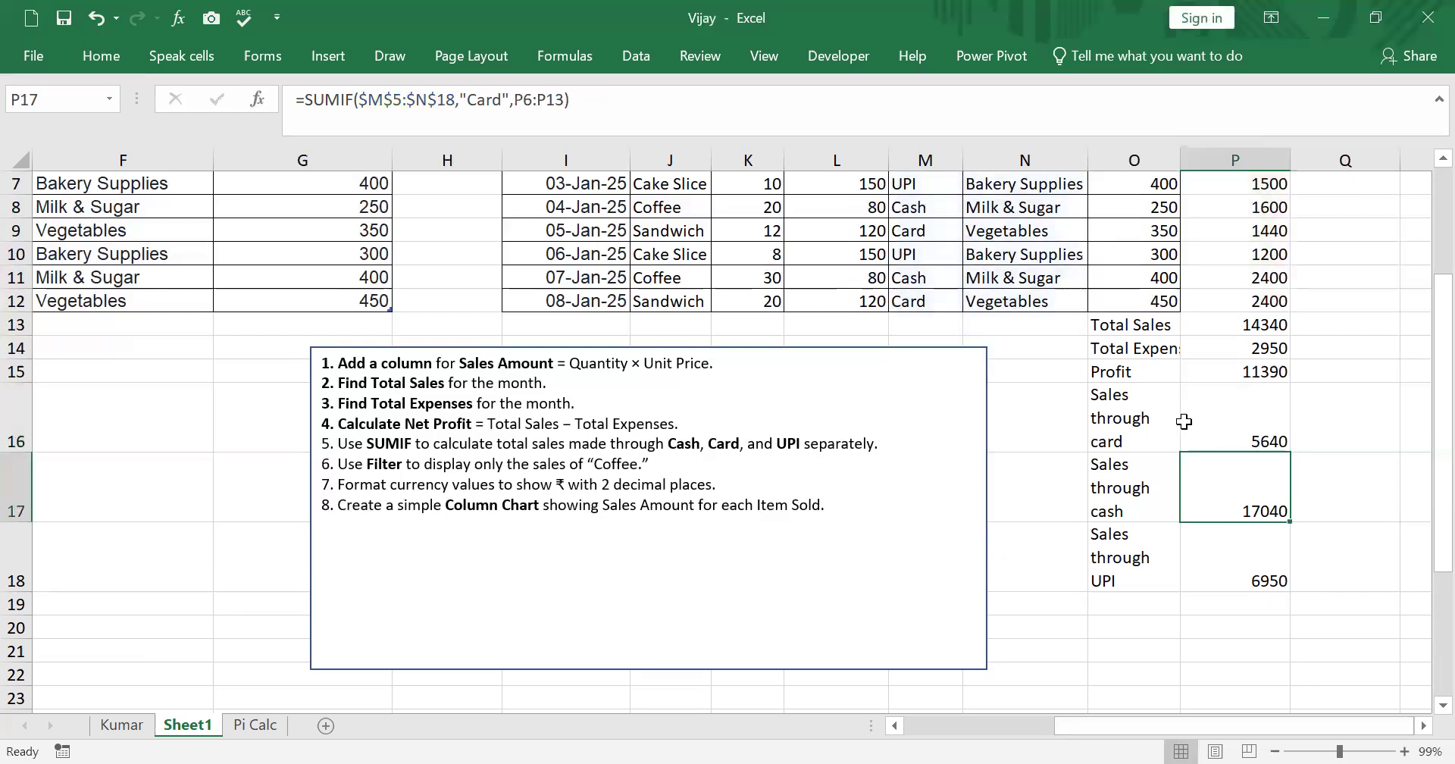
# - Fill the updated P16 SUMIF formula down into P17
pyautogui.click(1217, 440)
pyautogui.moveTo(1288, 476); pyautogui.dragTo(1288, 521)
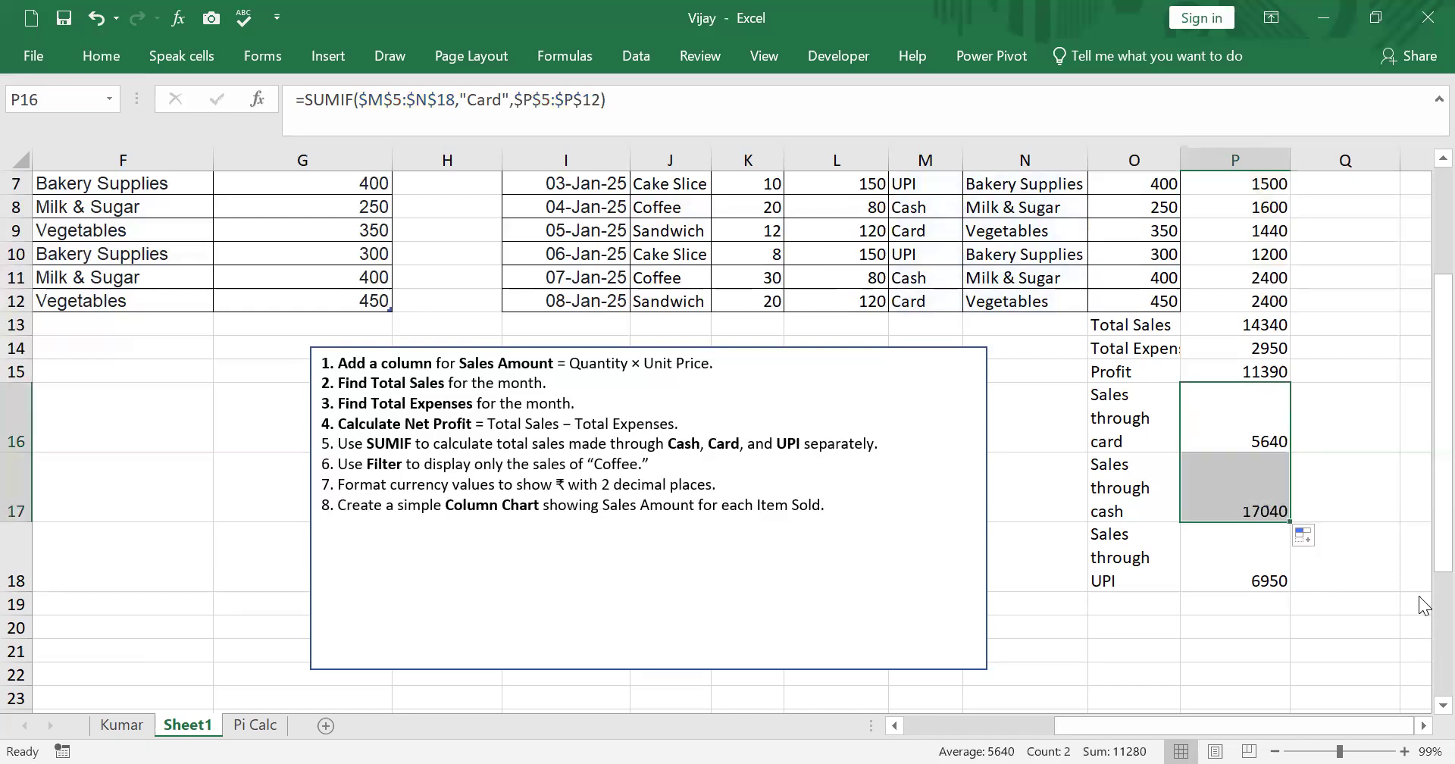
pyautogui.click(1256, 489)
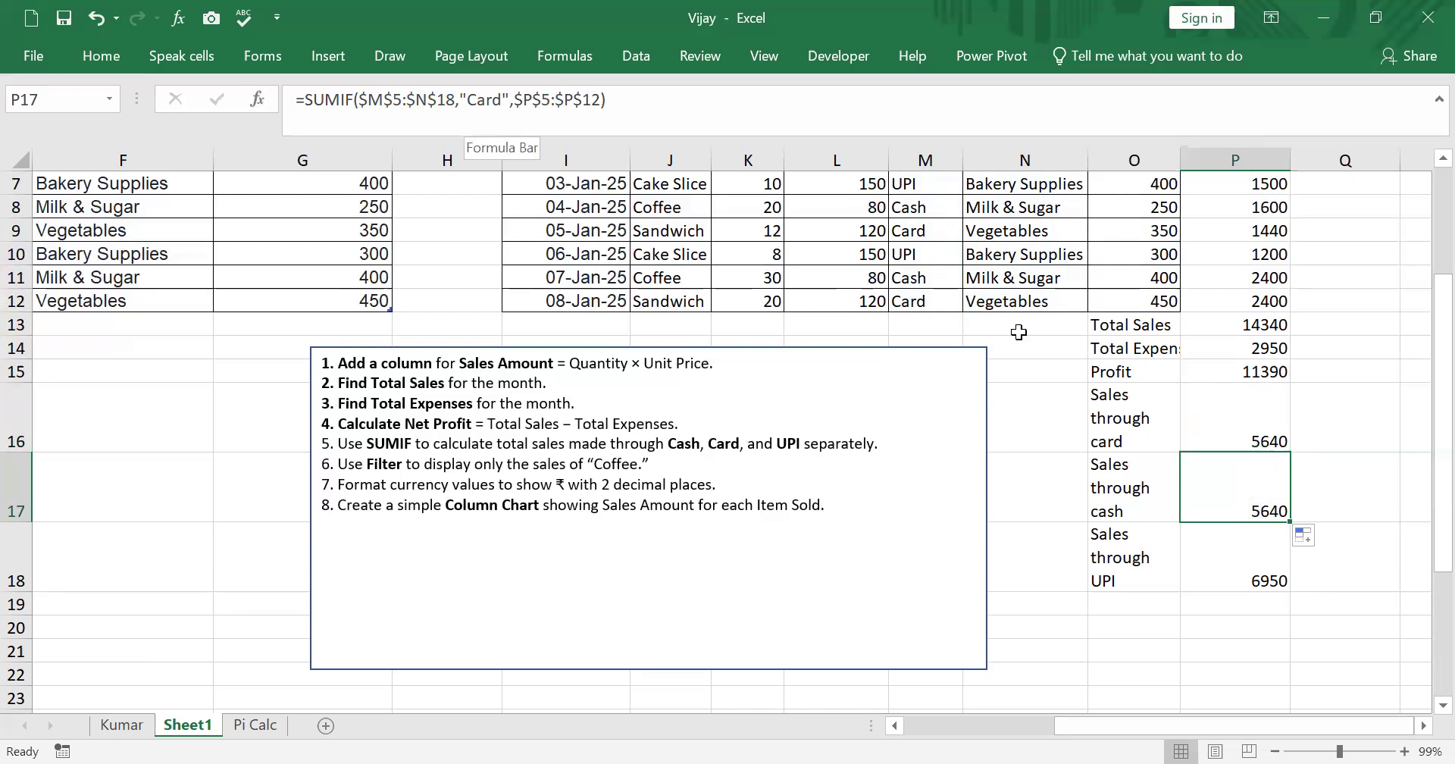
# - Change the criterion in the P17 SUMIF formula to "Cash"
pyautogui.press('F2')
pyautogui.click(496, 112)
pyautogui.write('sh')
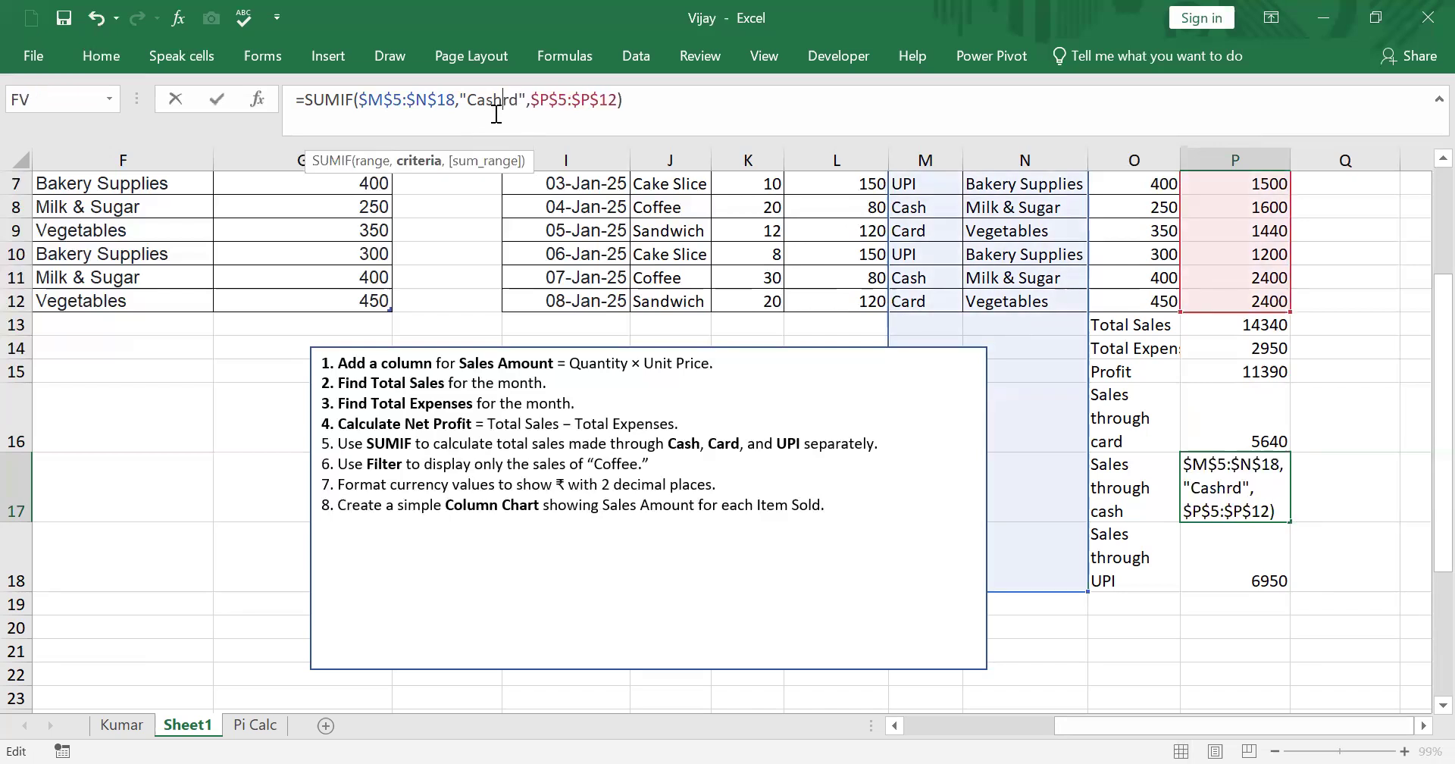
pyautogui.press('Delete')
pyautogui.press('Delete')
pyautogui.press('Return')
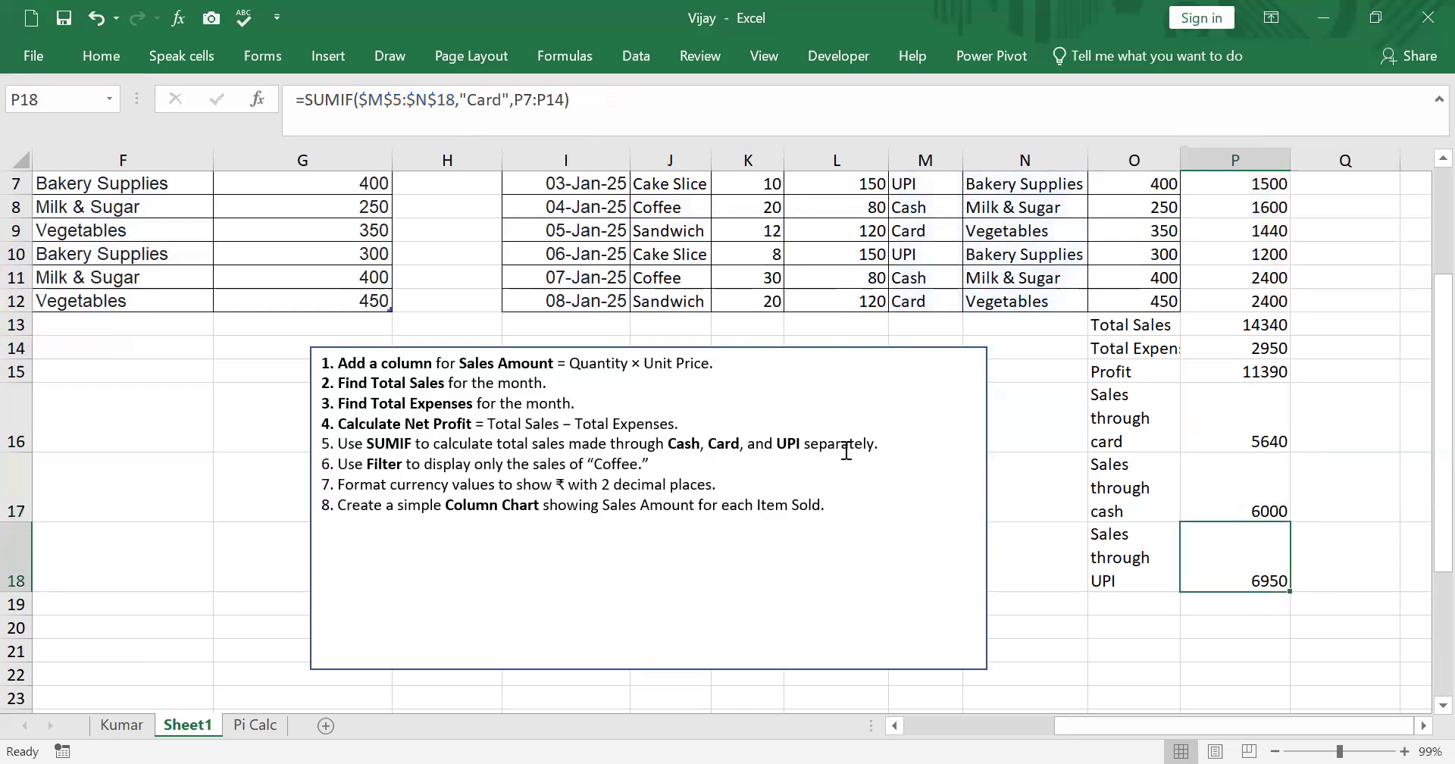
# - Fill the P17 formula down into P18 and change its criterion to "UPI"
pyautogui.click(1263, 502)
pyautogui.moveTo(1292, 525); pyautogui.dragTo(1282, 582)
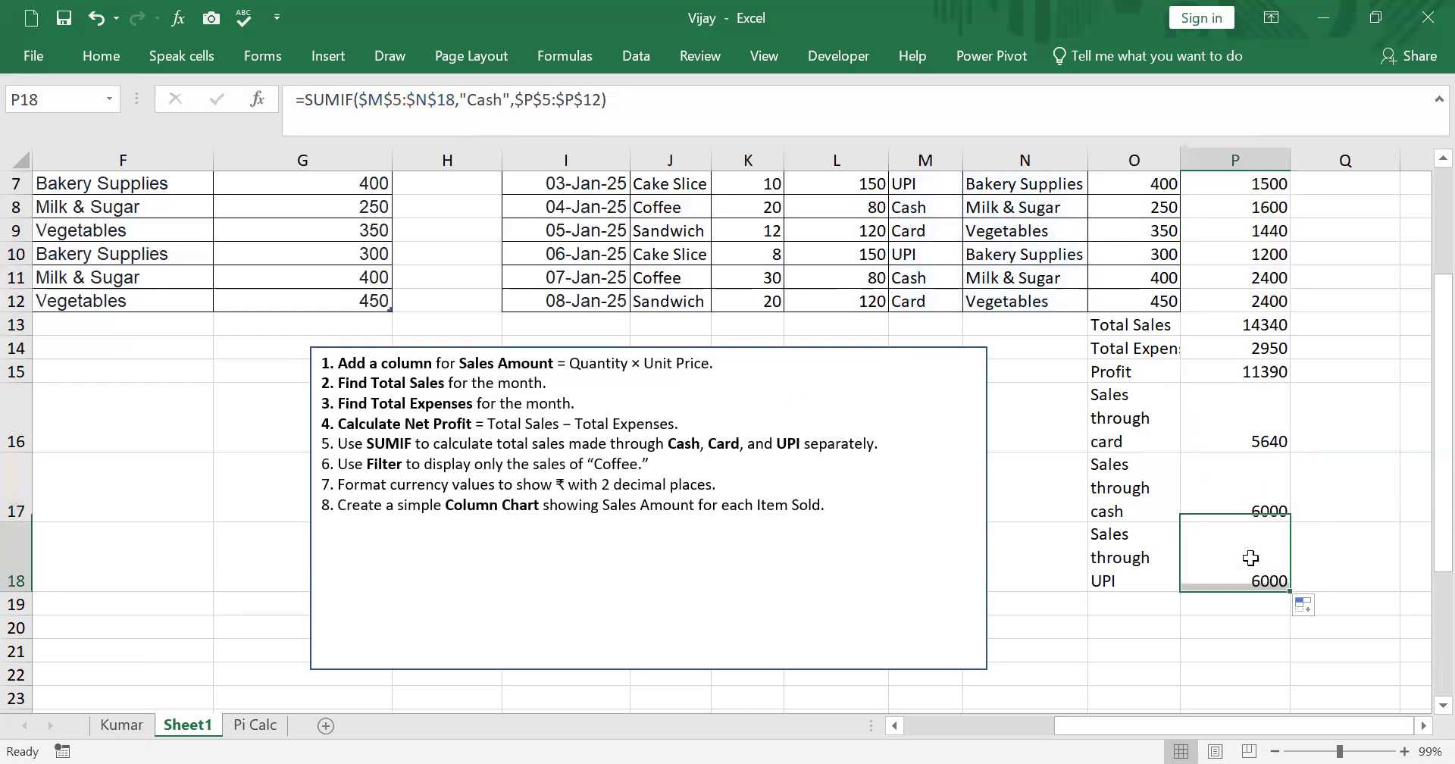
pyautogui.click(507, 114)
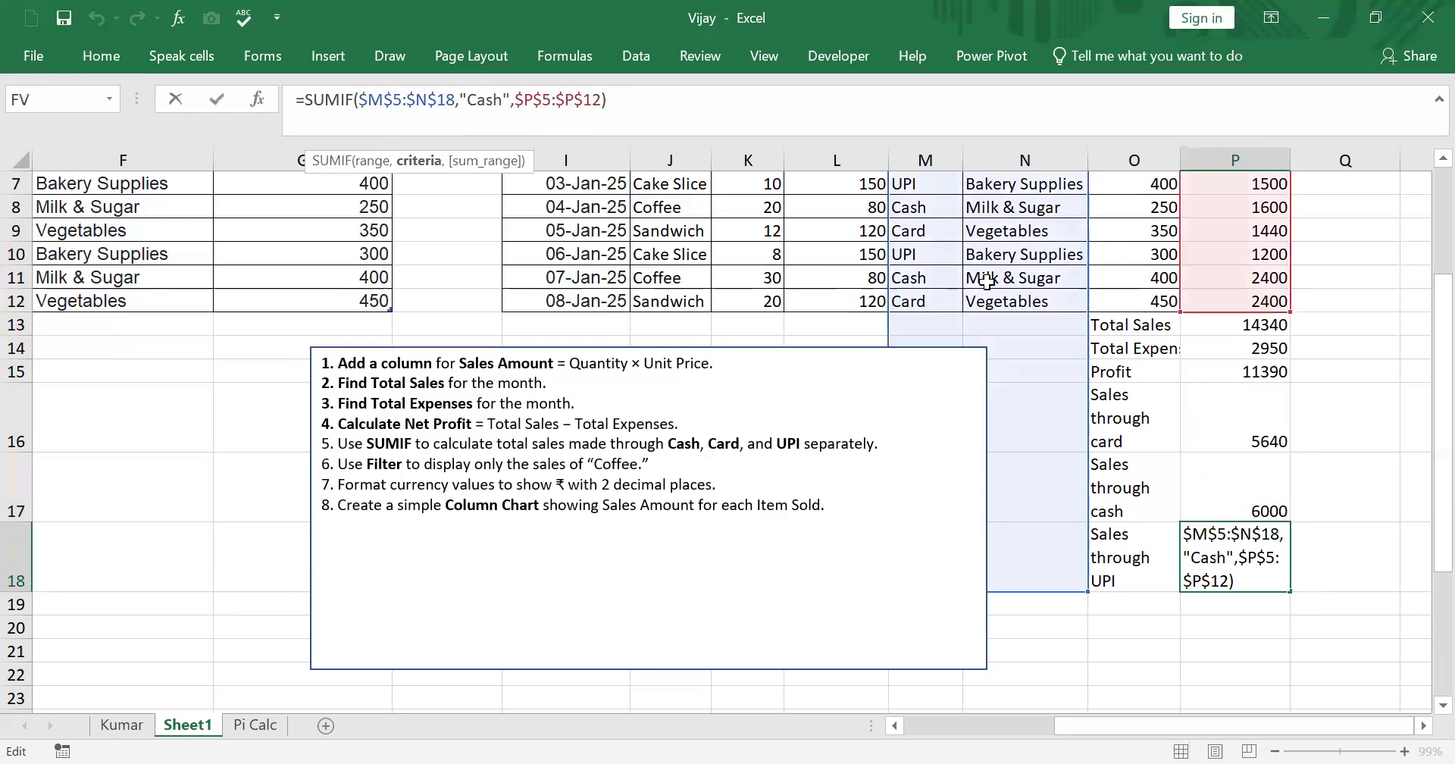
pyautogui.write('UPI')
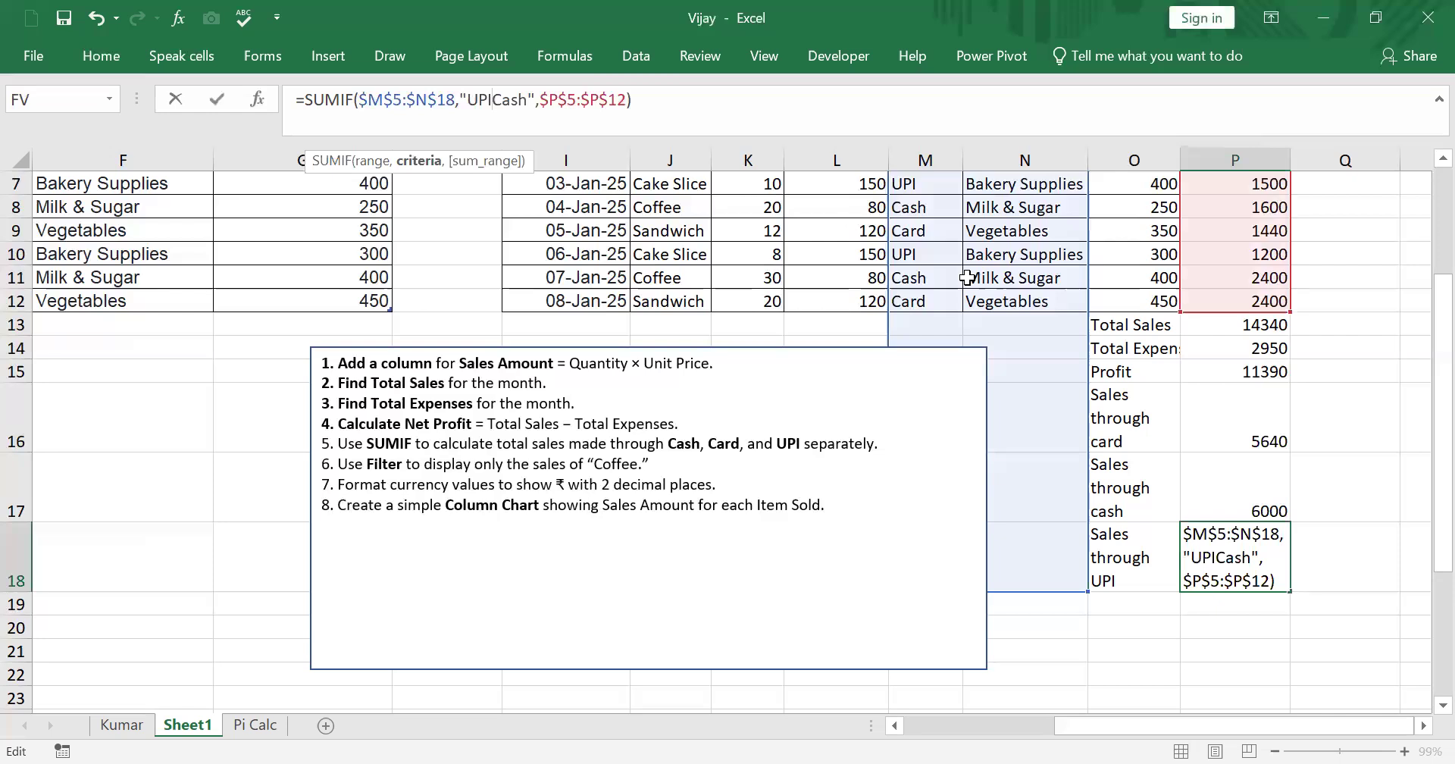
pyautogui.press('Delete')
pyautogui.press('Delete')
pyautogui.press('Delete')
pyautogui.write('I')
pyautogui.press('Delete')
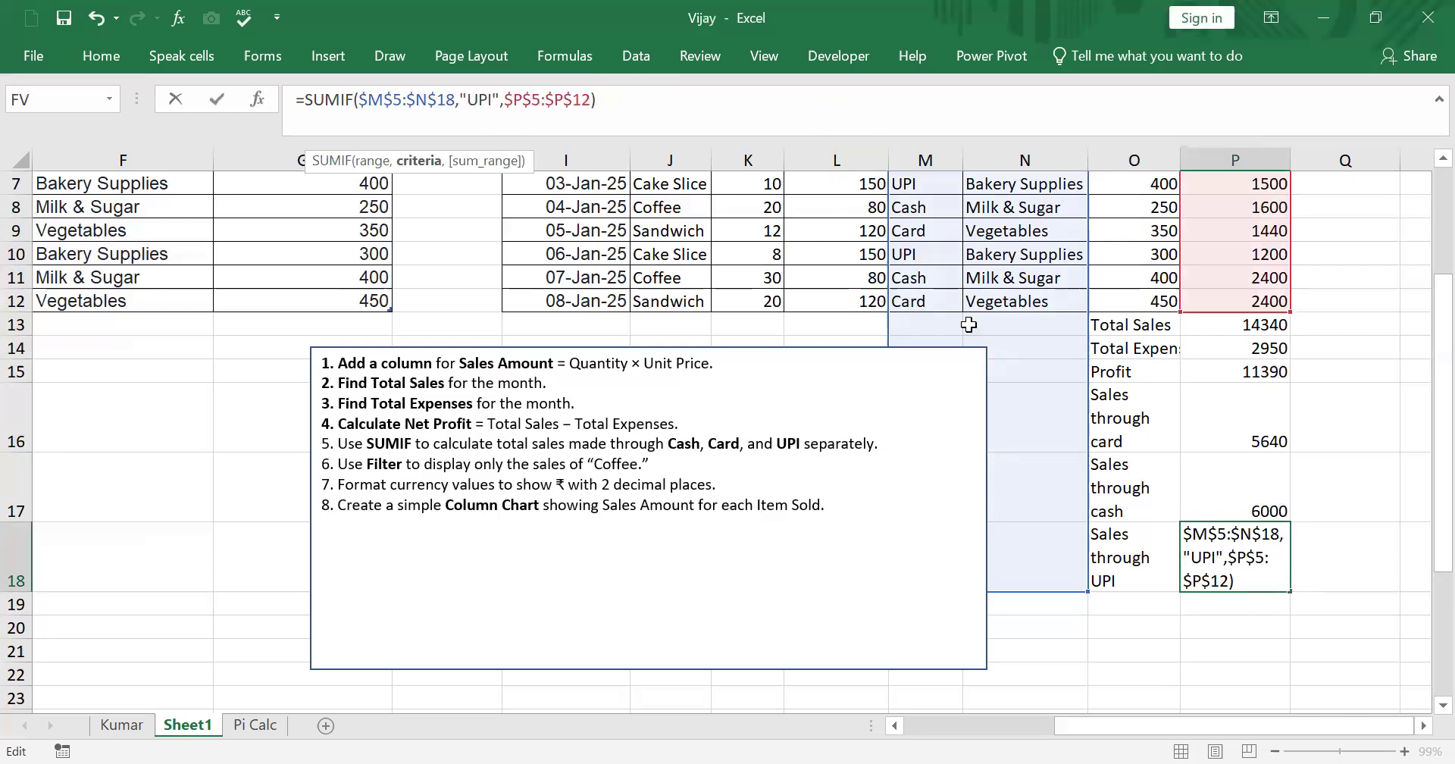
pyautogui.press('Return')
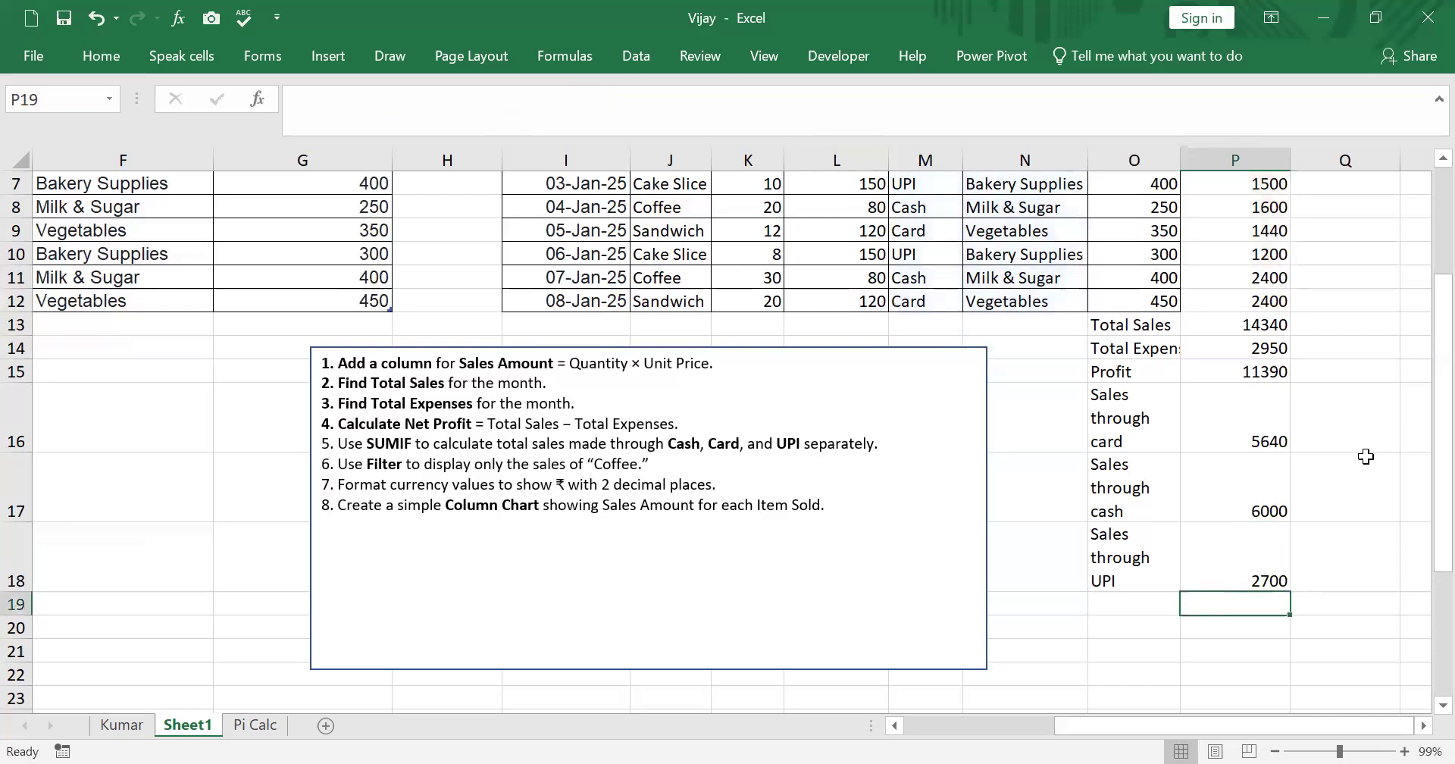
# - Check the Sales amount formulas and the SUMIF results by payment mode in column P
pyautogui.click(1268, 438)
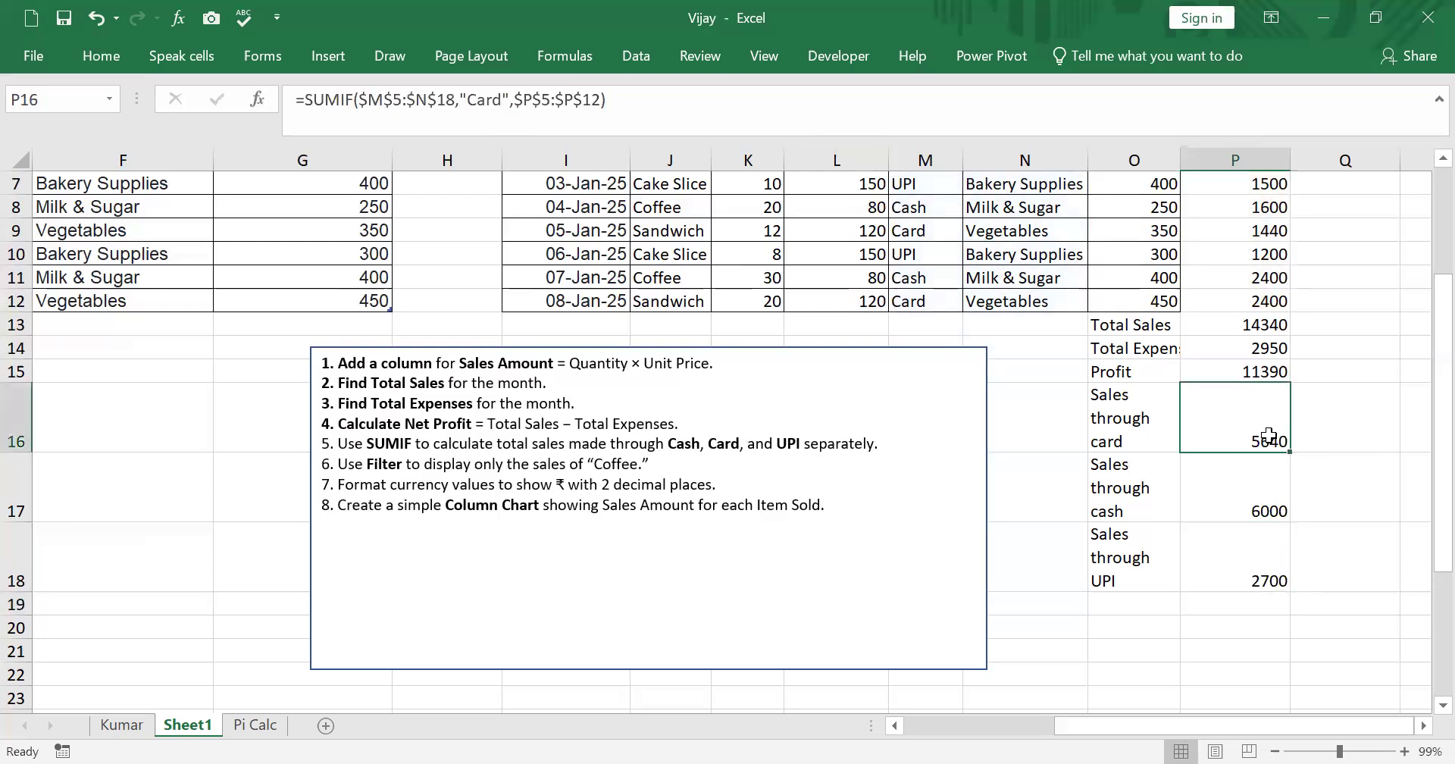
pyautogui.moveTo(1269, 438); pyautogui.dragTo(1256, 555)
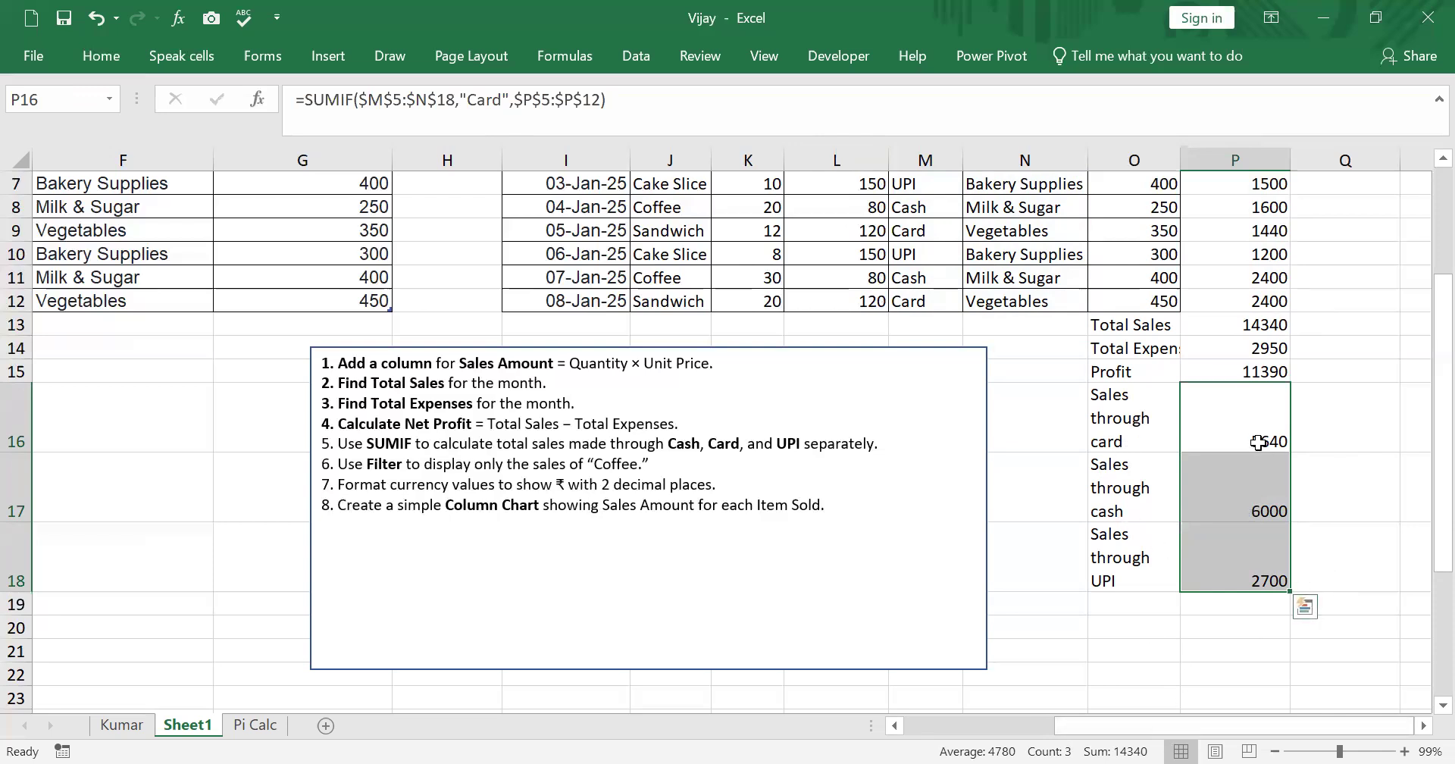
pyautogui.click(1361, 524)
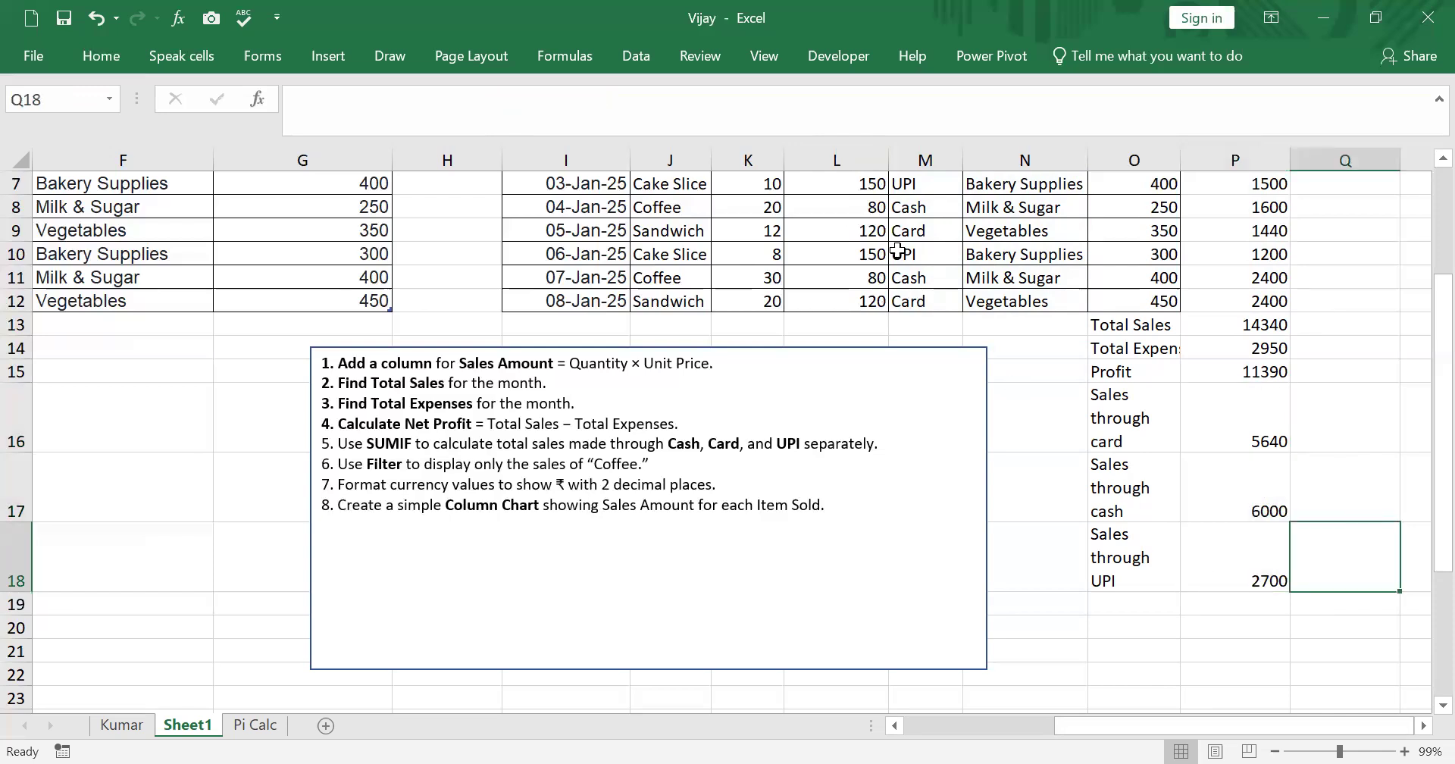
pyautogui.click(1252, 254)
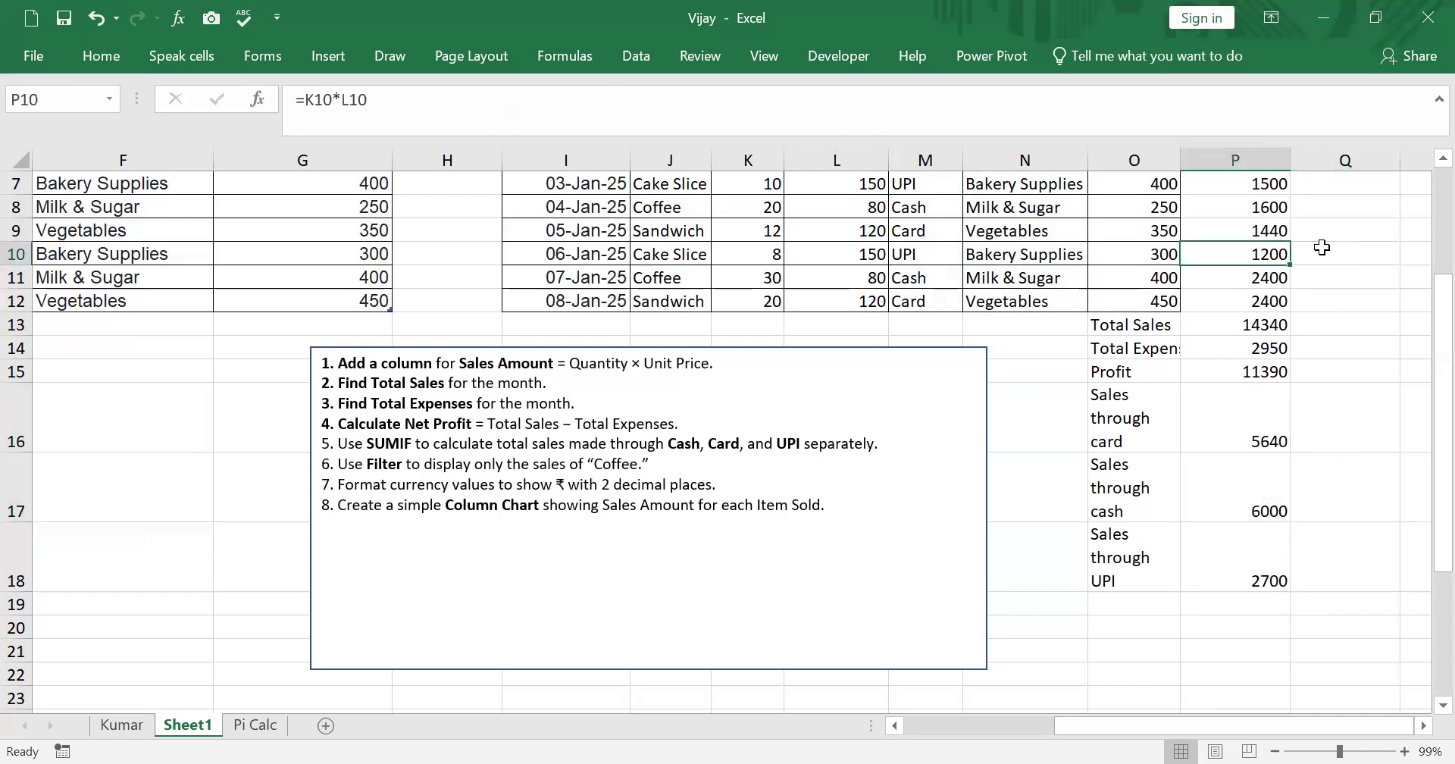
pyautogui.click(916, 181)
pyautogui.click(1266, 182)
pyautogui.click(1264, 580)
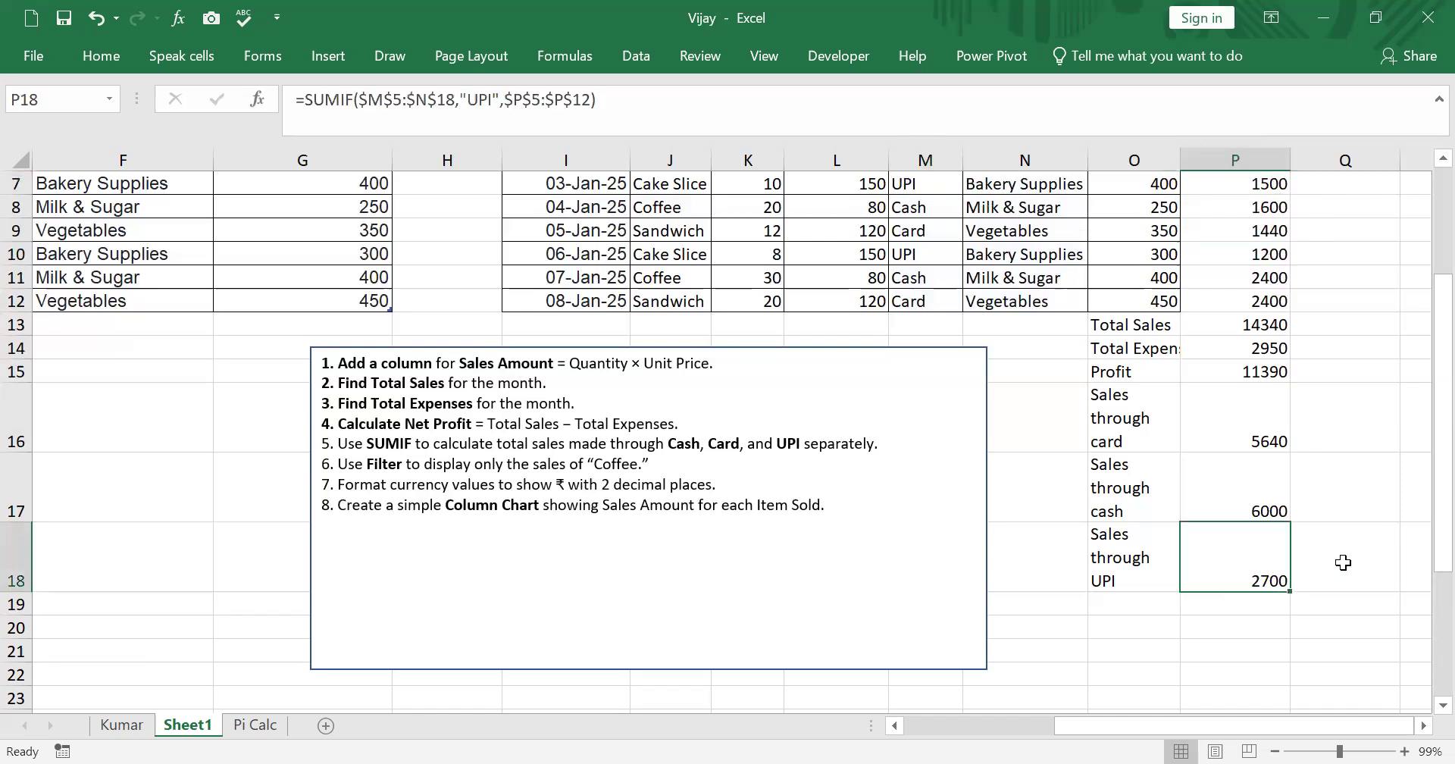
pyautogui.scroll(2, 1342, 563)
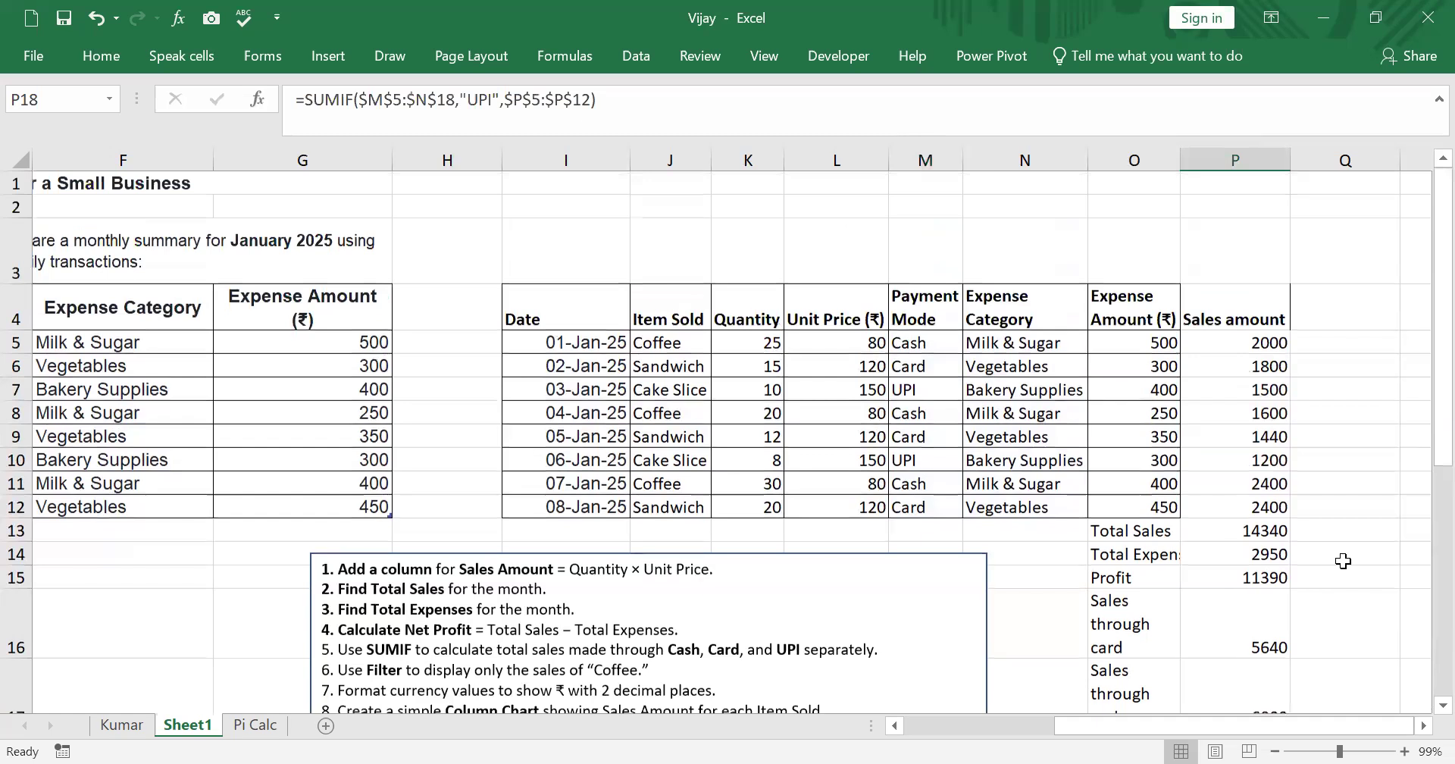
pyautogui.scroll(-1, 1343, 561)
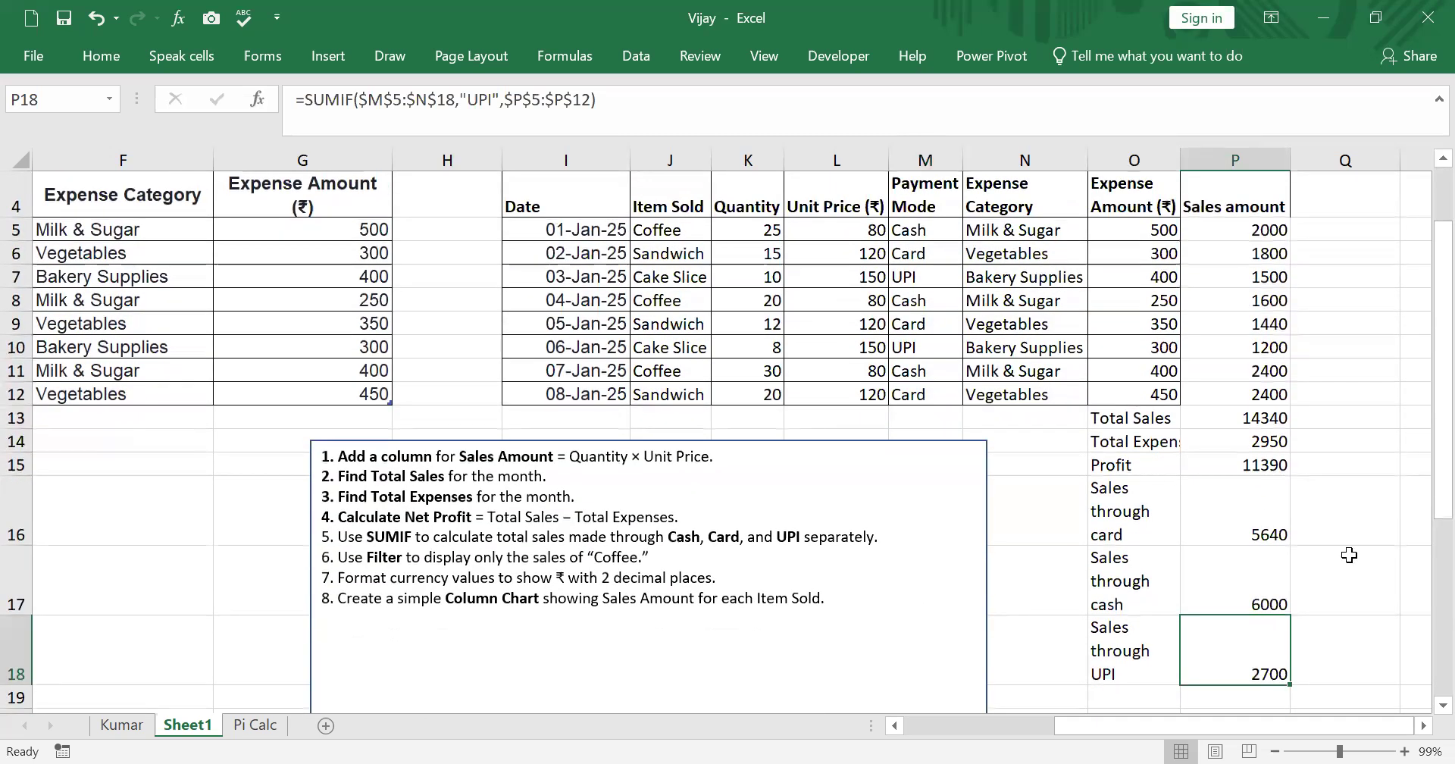
pyautogui.scroll(1, 1409, 394)
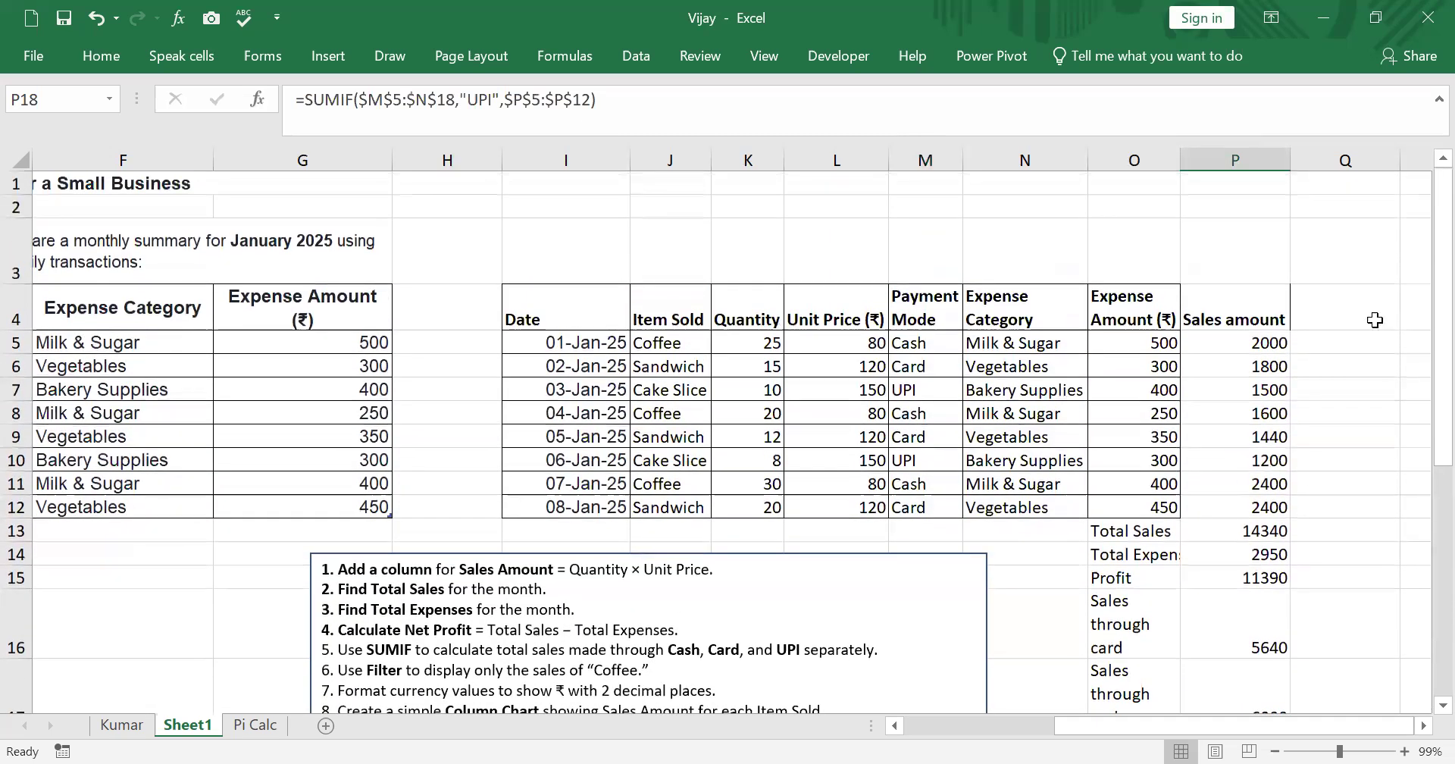
# - Format cells P5:P18 as Currency with the ₹ symbol and 2 decimal places
pyautogui.moveTo(1262, 342); pyautogui.dragTo(1273, 562)
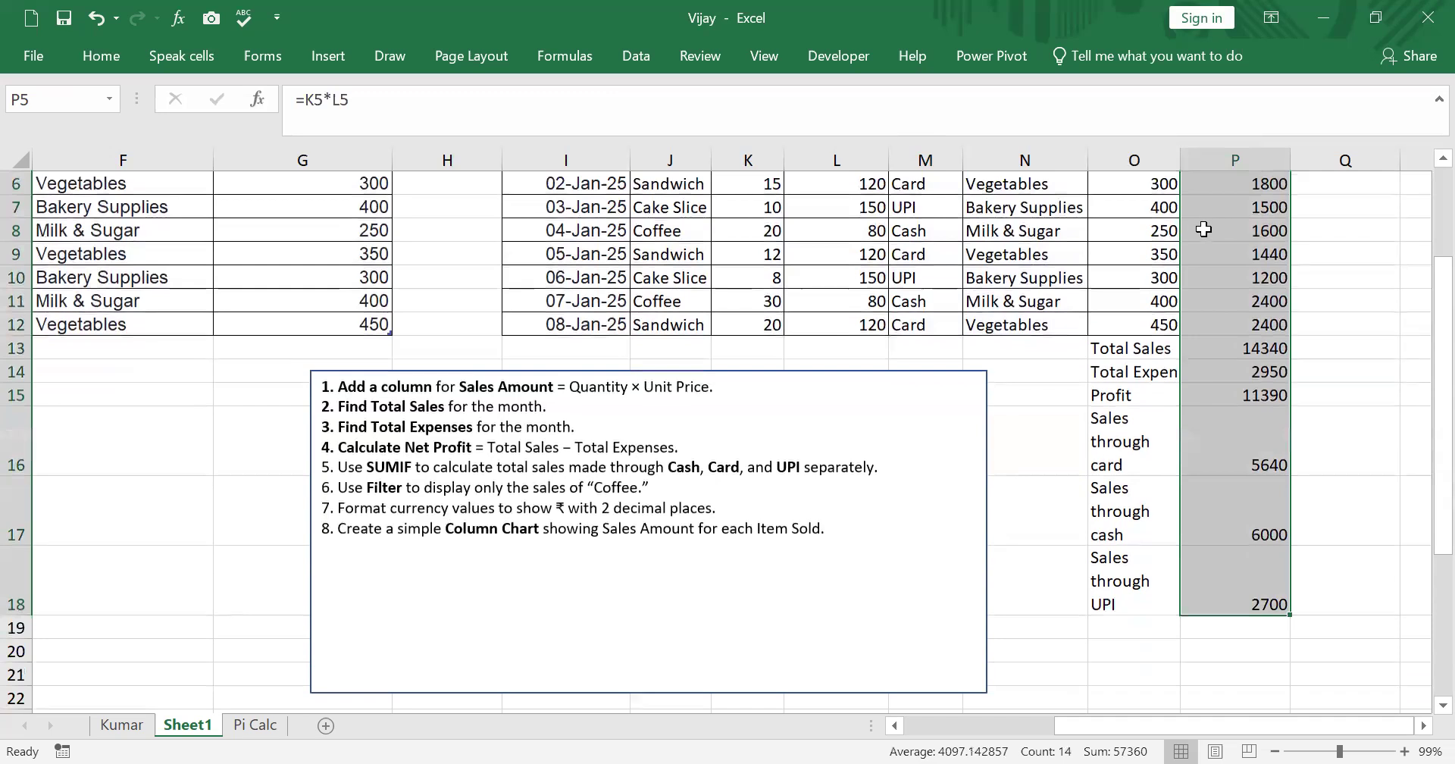
pyautogui.rightClick(1202, 230)
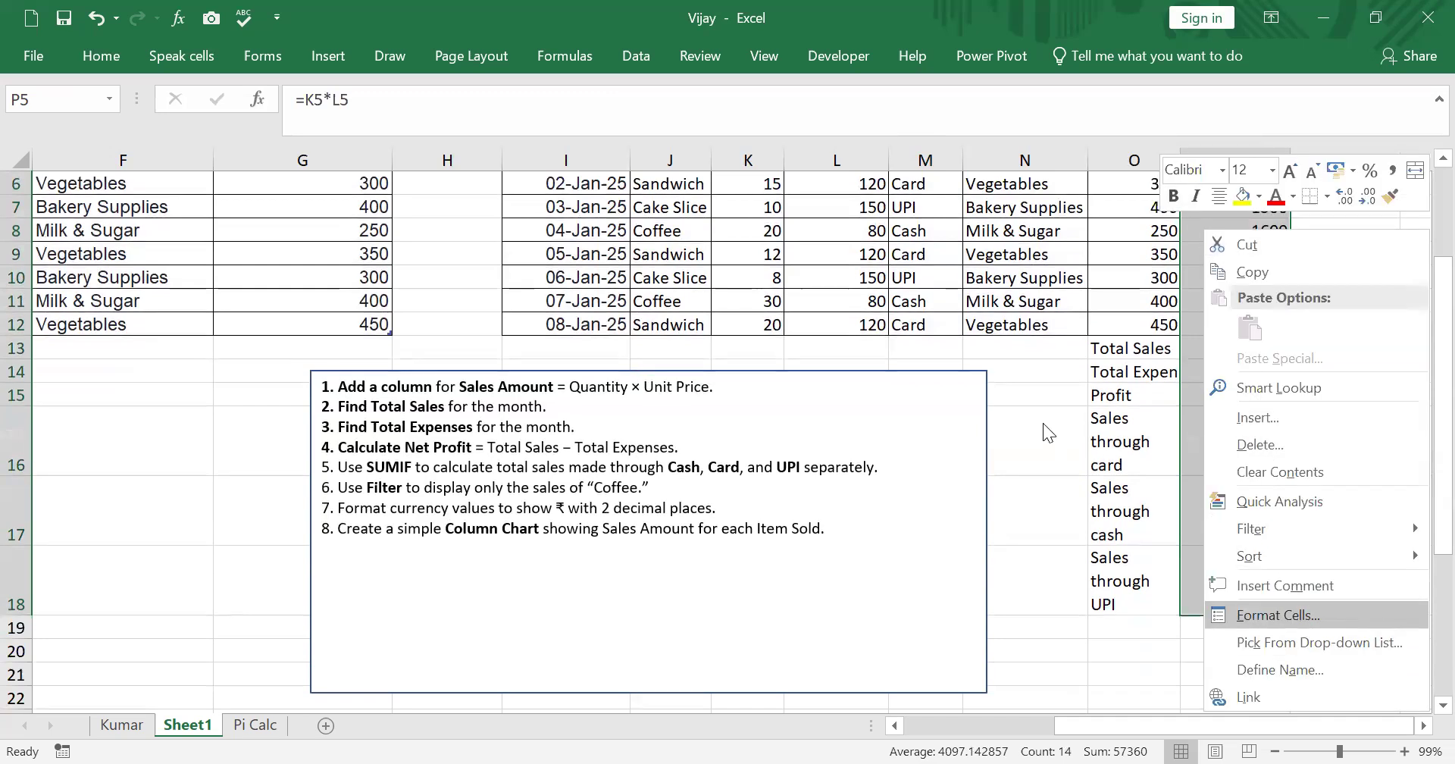
pyautogui.click(938, 337)
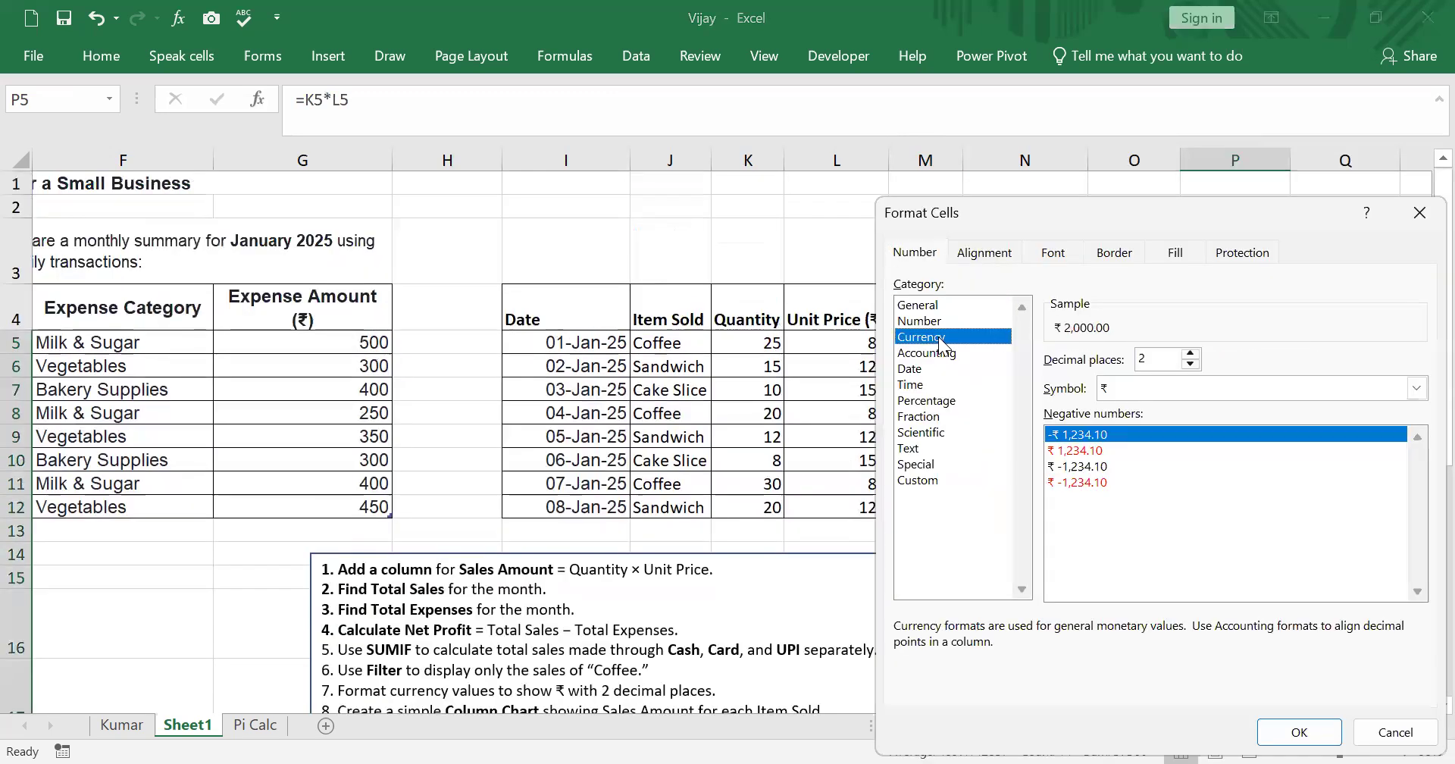
pyautogui.click(1417, 389)
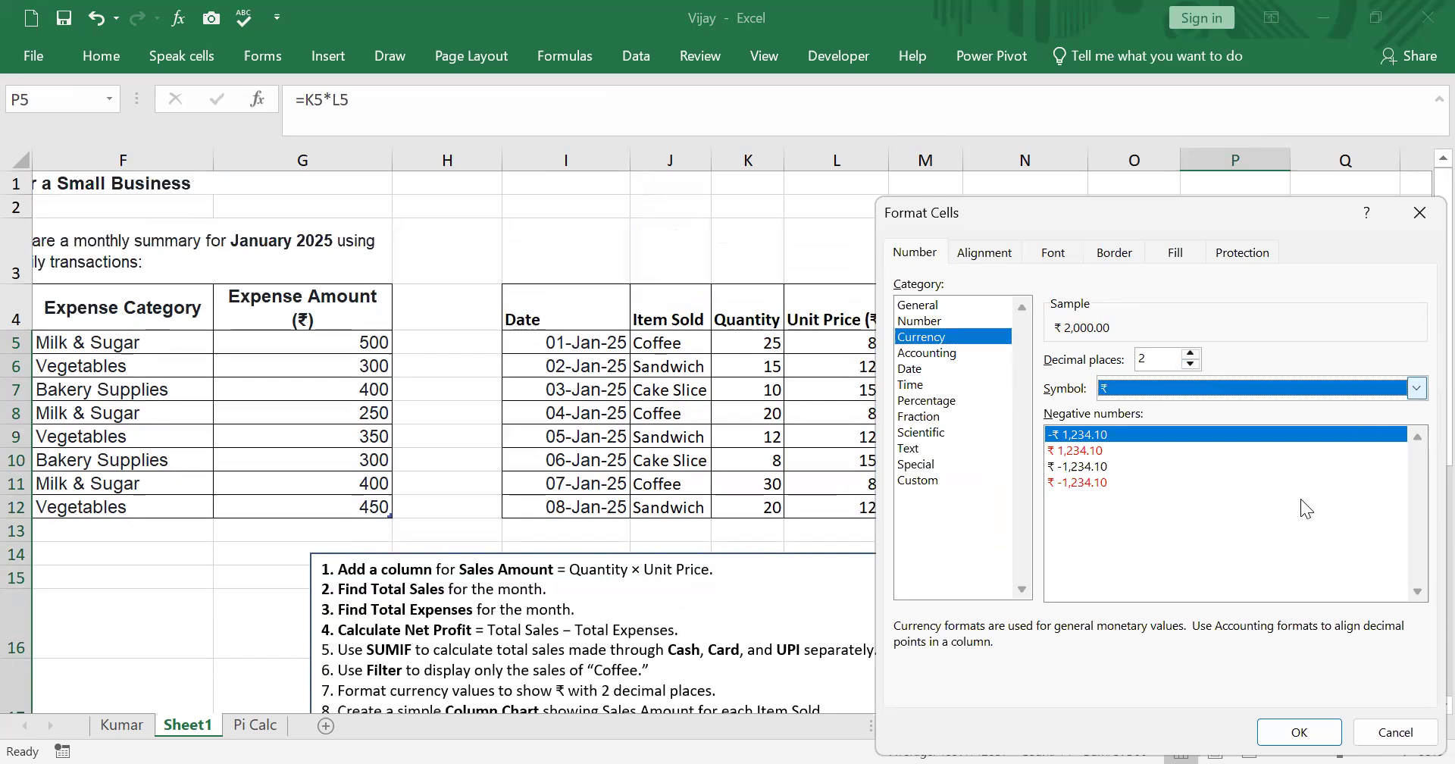
pyautogui.click(1298, 731)
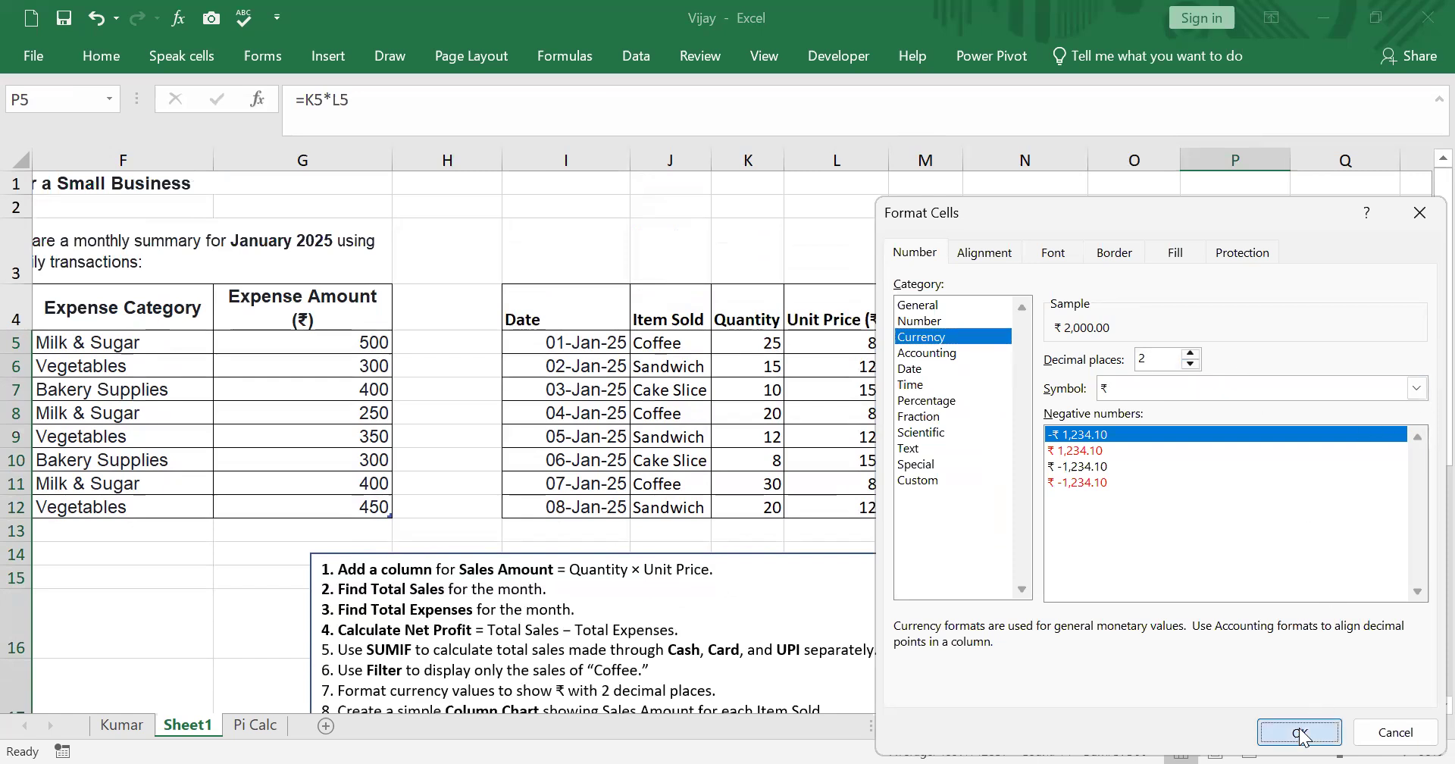
pyautogui.click(1339, 580)
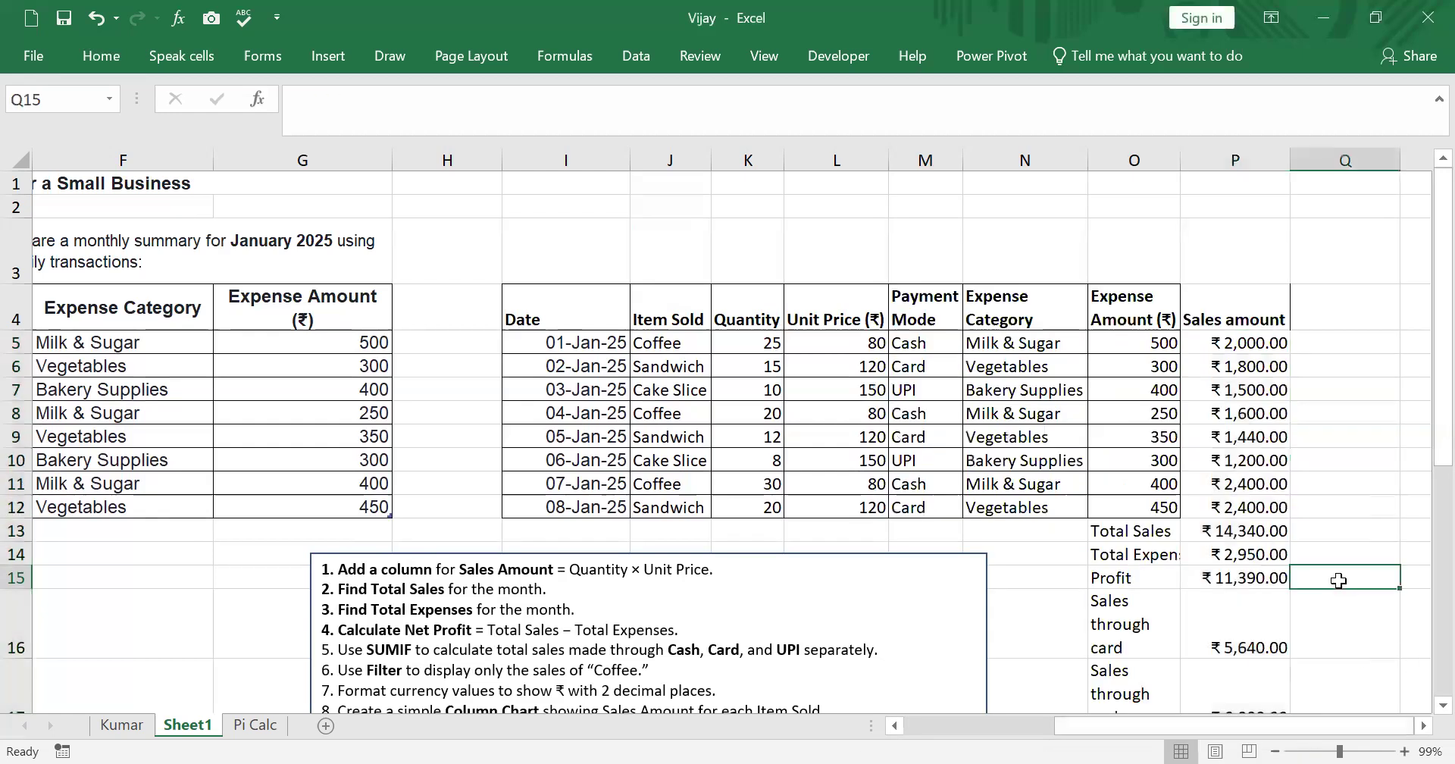
# - Insert a 2-D clustered column chart of the Sales amount values P5:P12 with Expense Category N5:N12 as labels
pyautogui.scroll(-1, 432, 637)
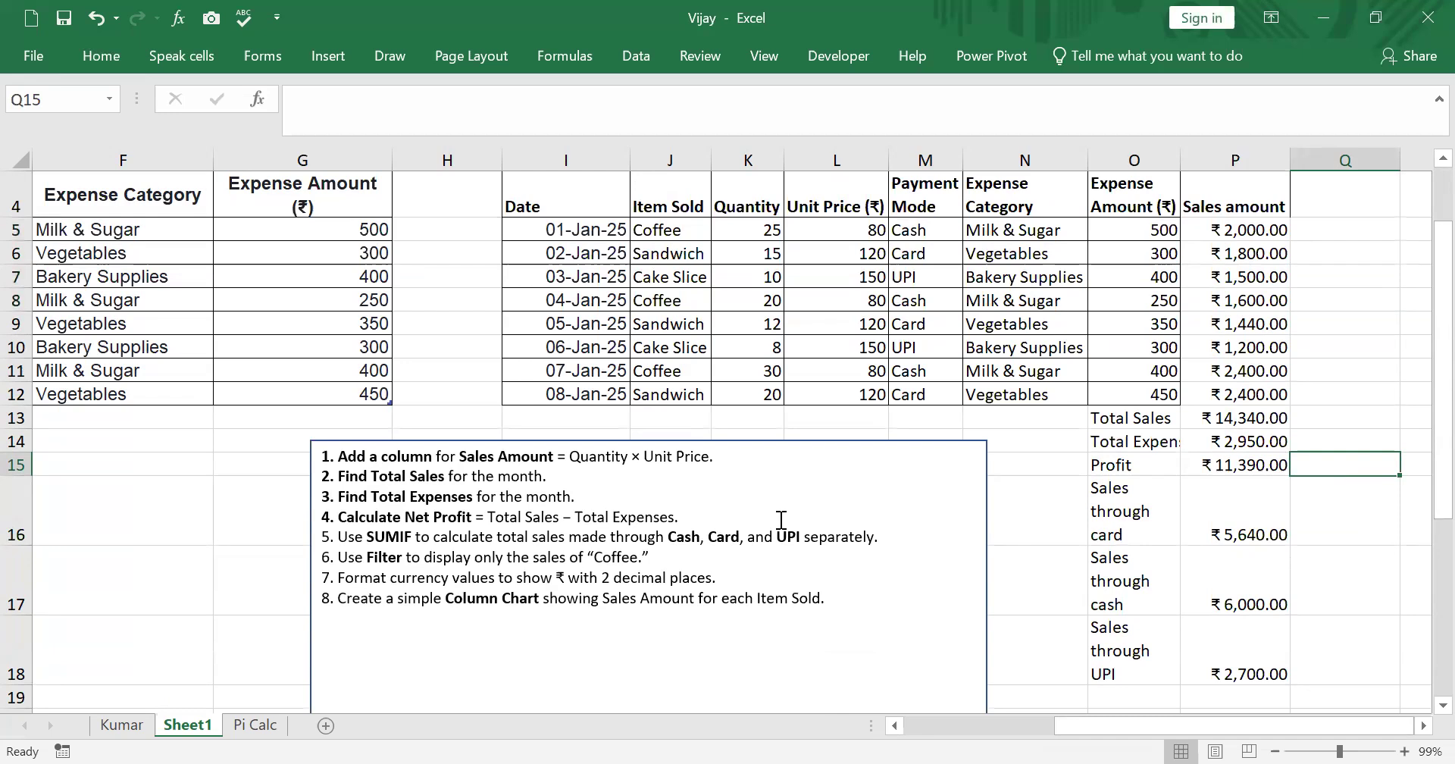
pyautogui.moveTo(1038, 227); pyautogui.dragTo(1013, 392)
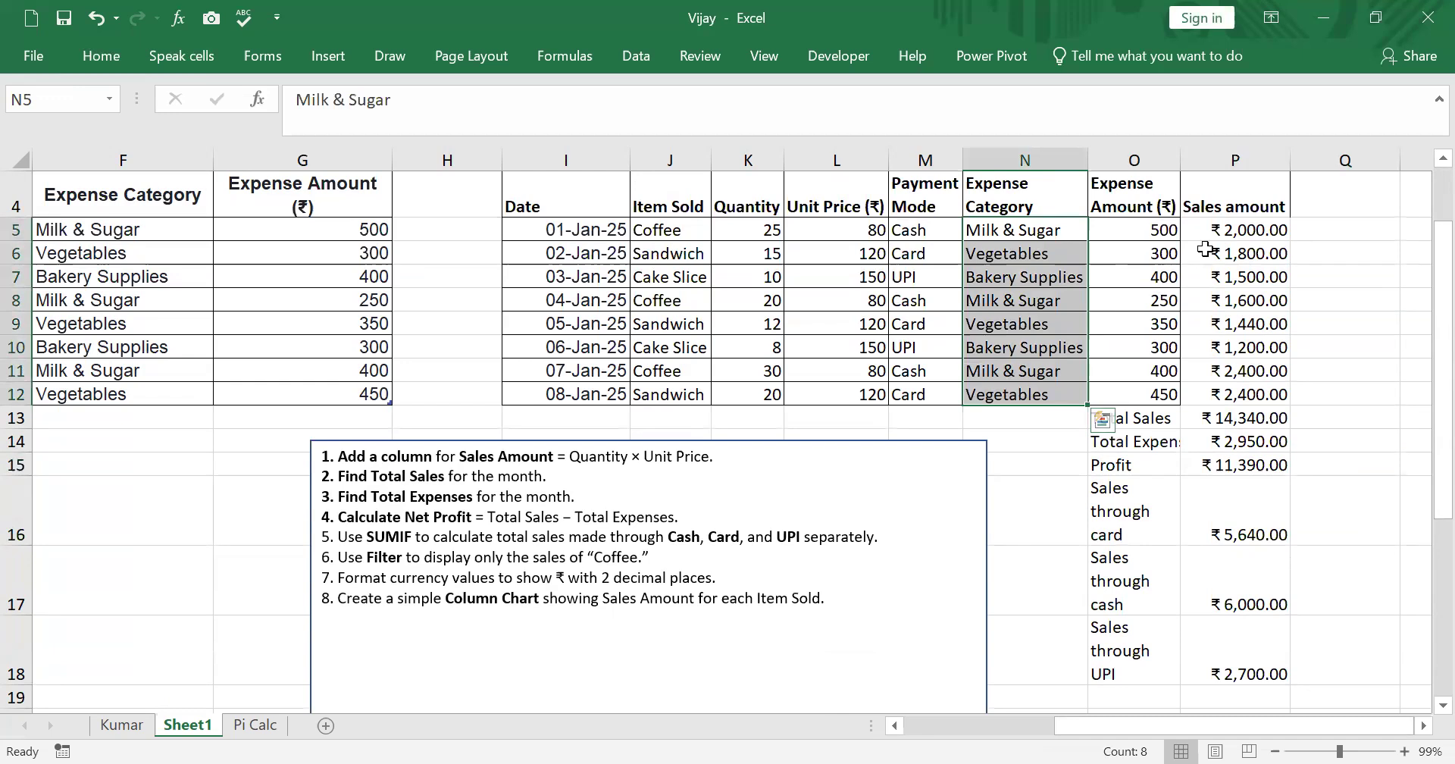
pyautogui.moveTo(1221, 227); pyautogui.dragTo(1214, 390)
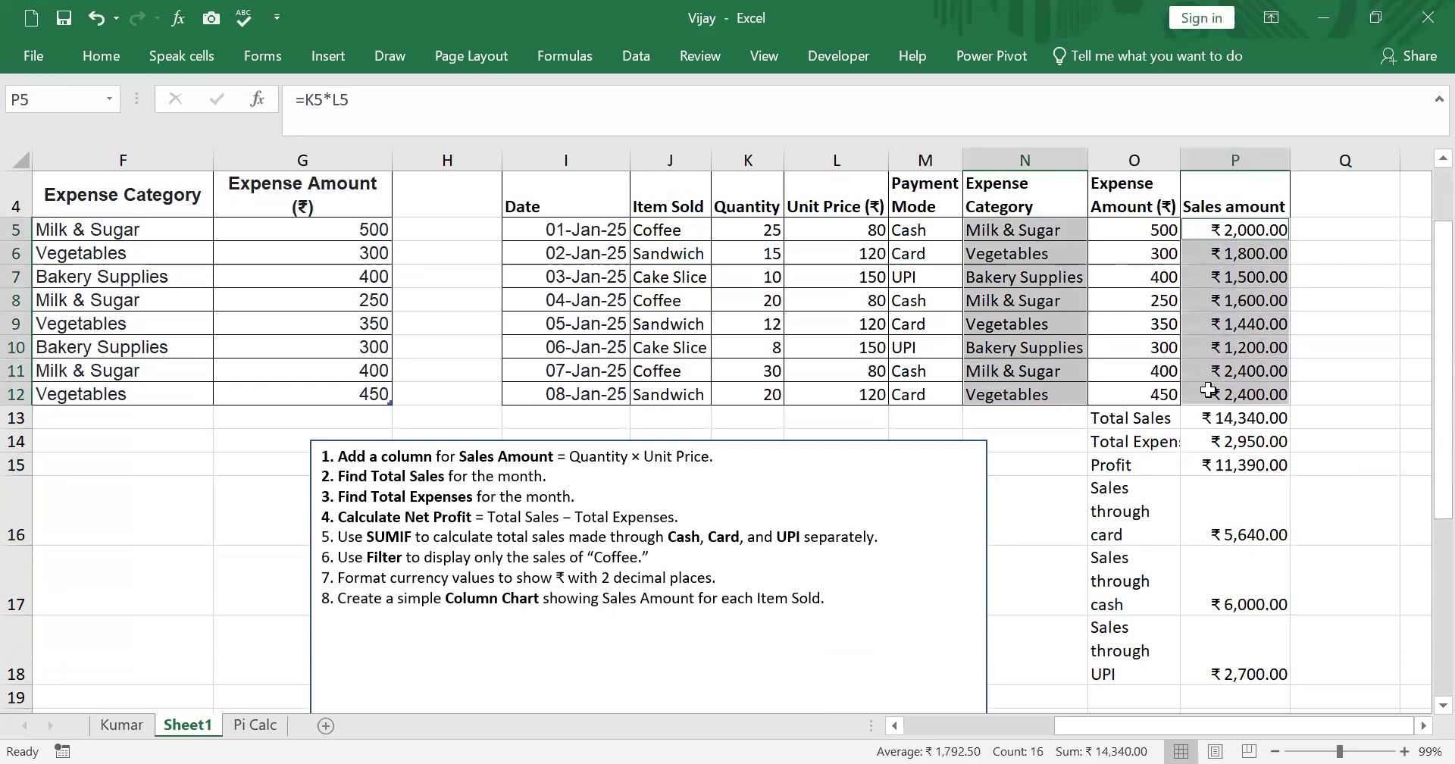
pyautogui.click(118, 54)
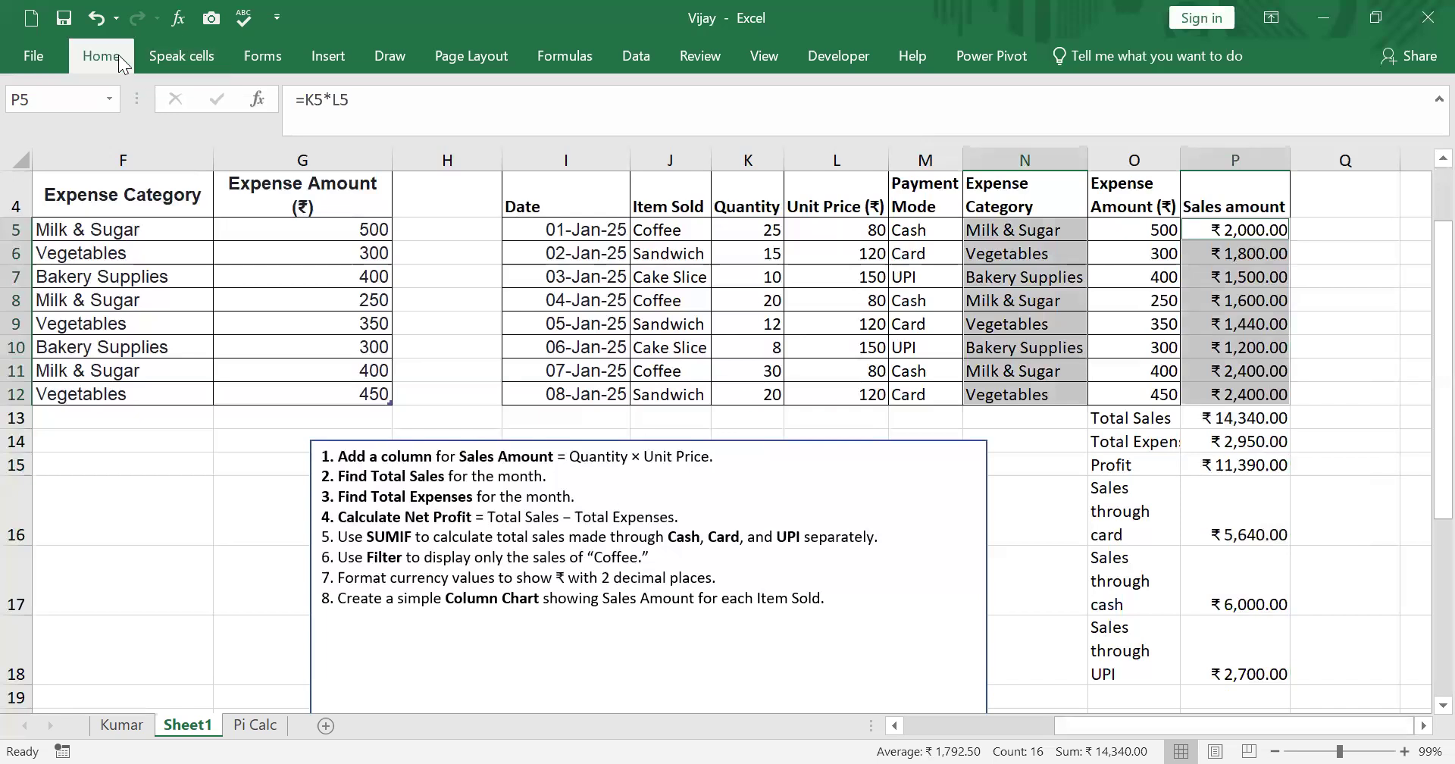
pyautogui.click(329, 56)
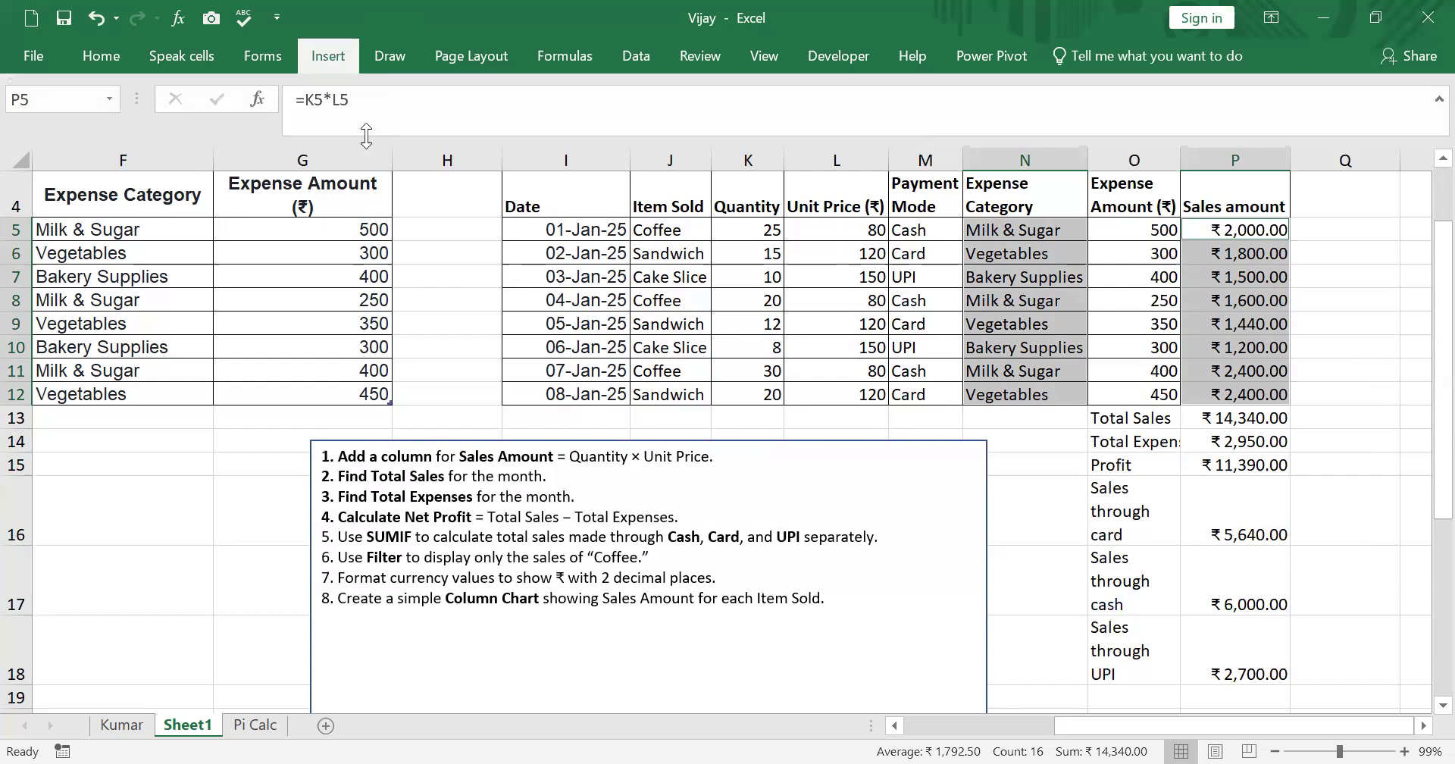
pyautogui.click(322, 60)
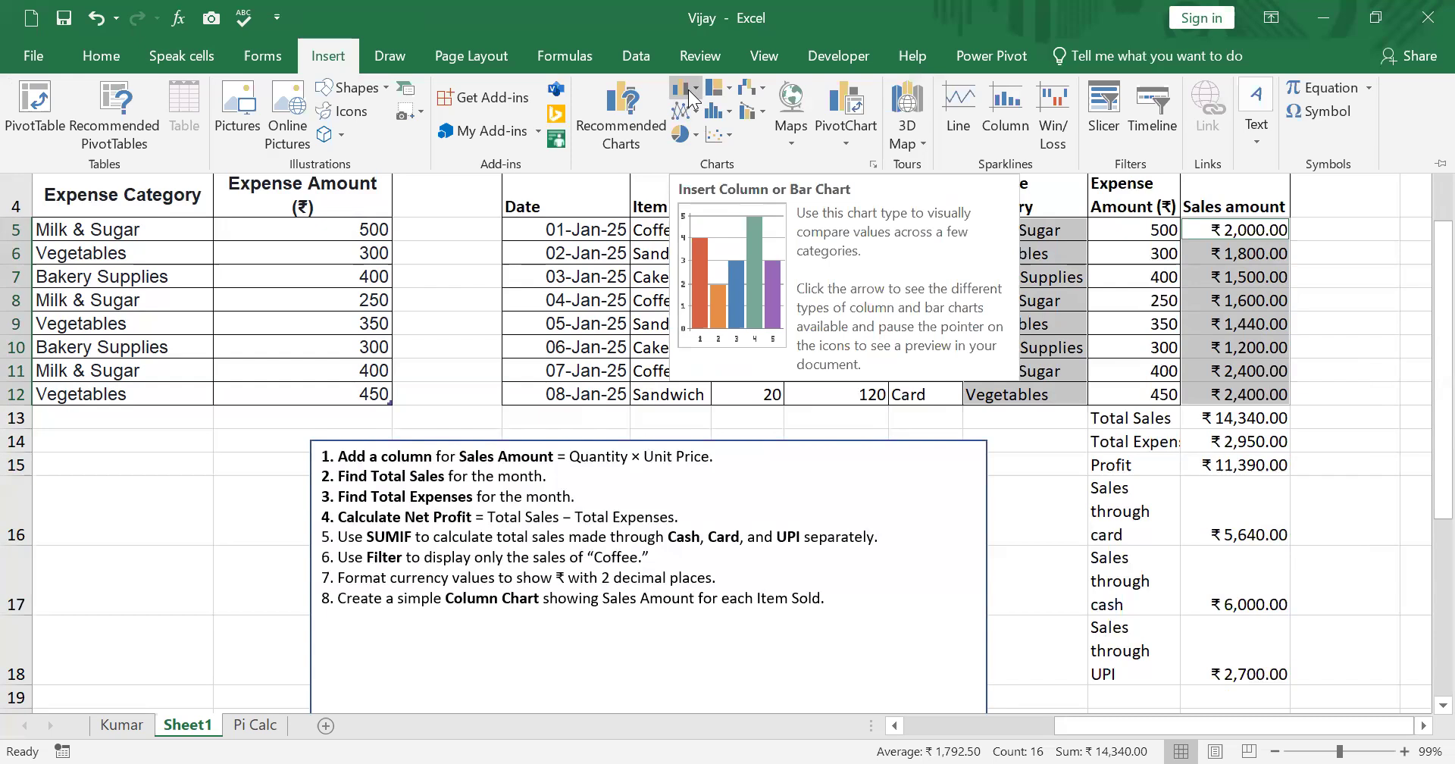
pyautogui.click(691, 95)
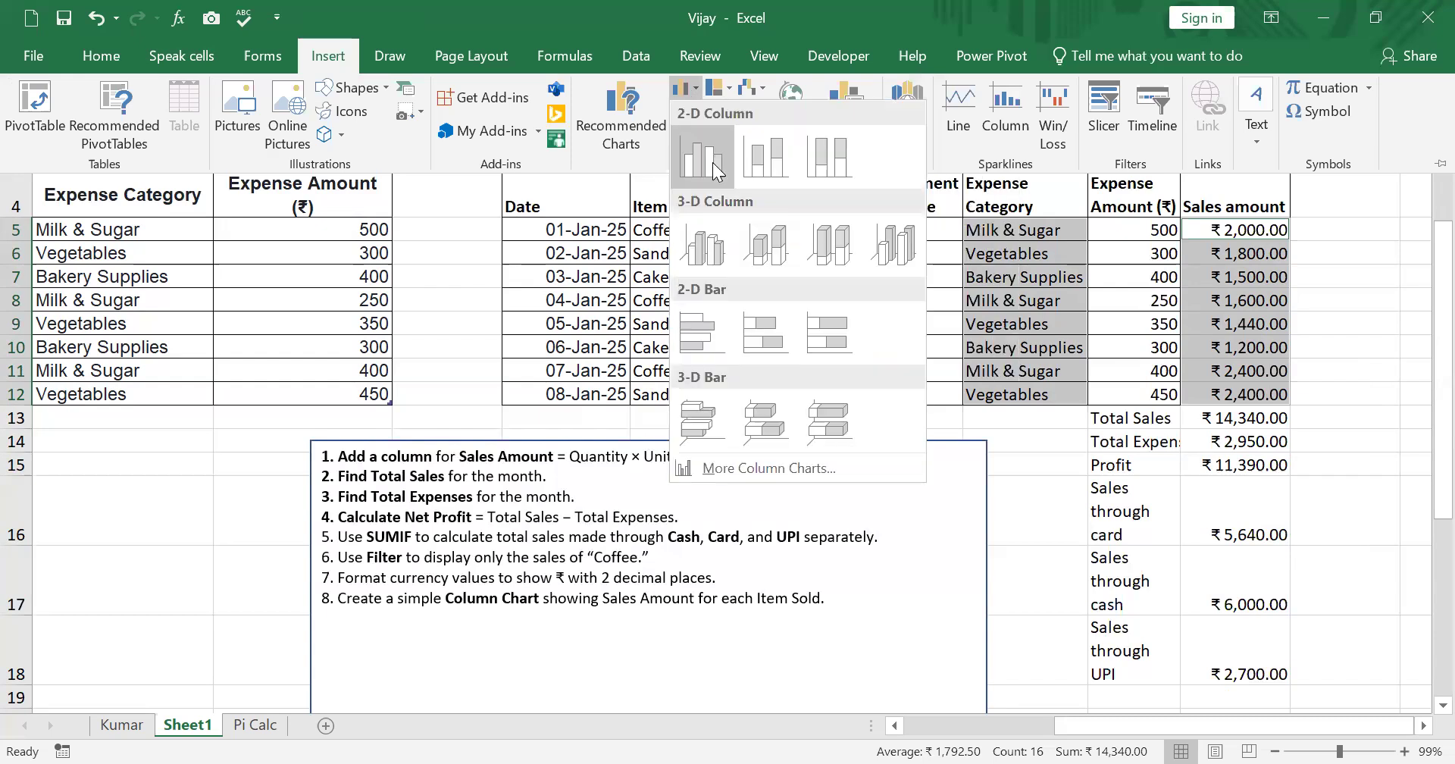
pyautogui.click(701, 155)
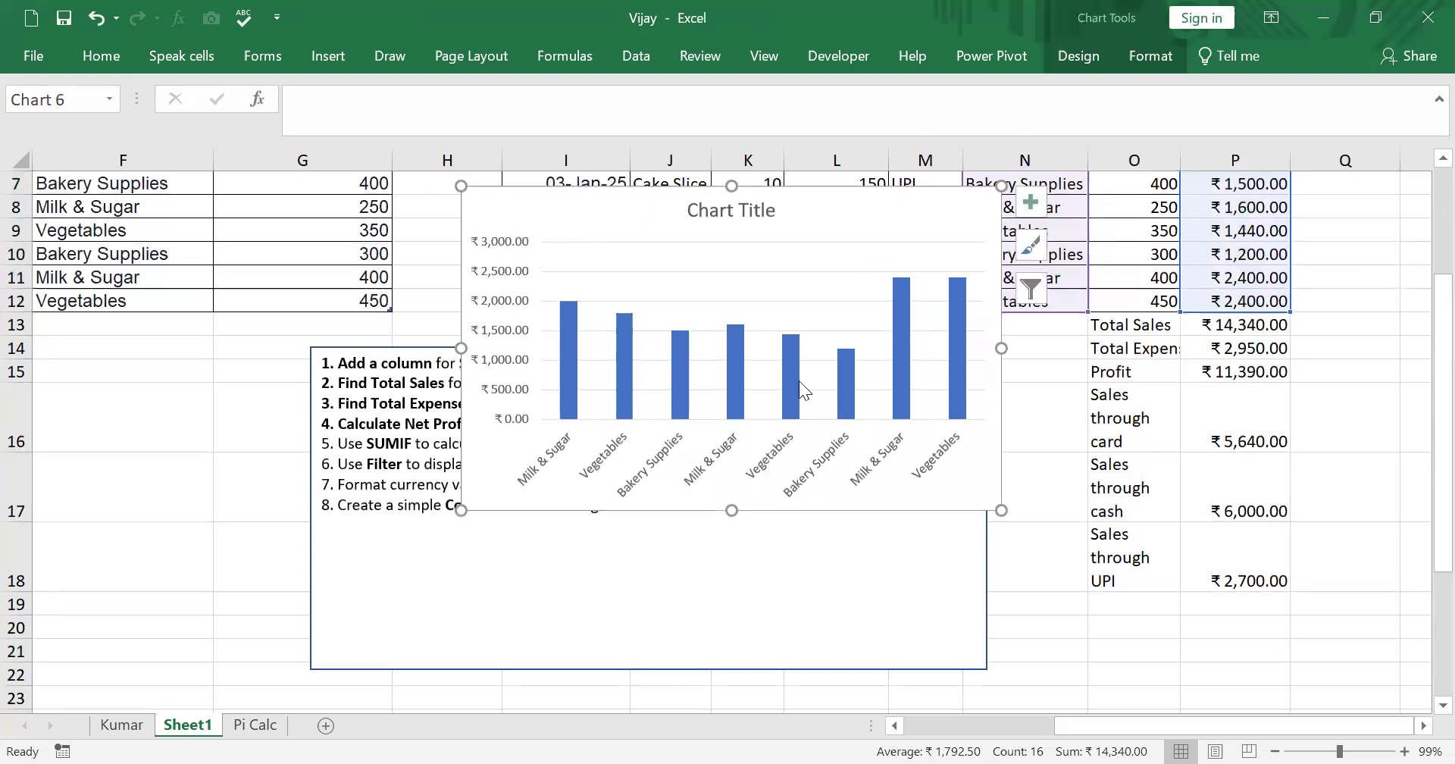
# - Move the chart below the data, to about rows 24 to 37 under columns M to P
pyautogui.moveTo(851, 220); pyautogui.dragTo(1236, 600)
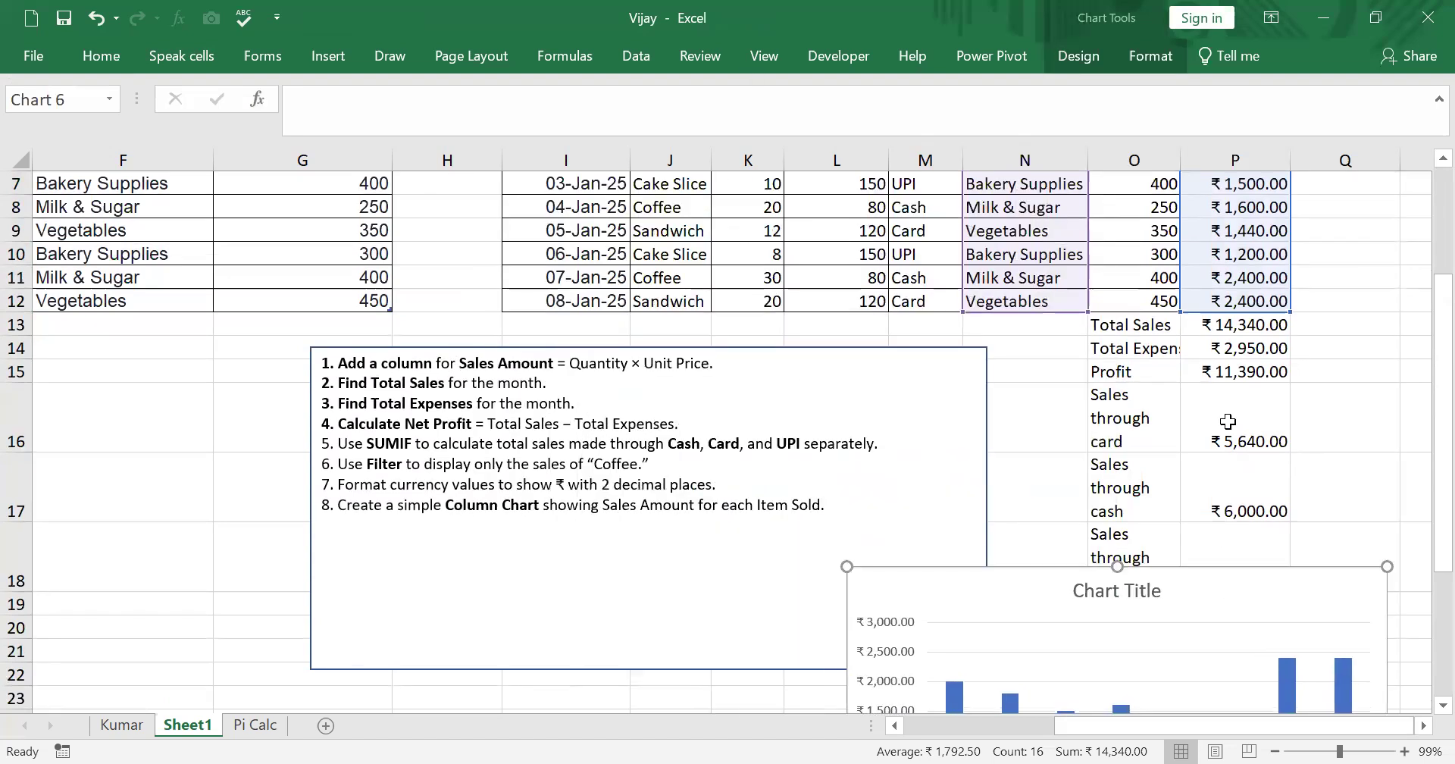
pyautogui.scroll(-4, 1227, 421)
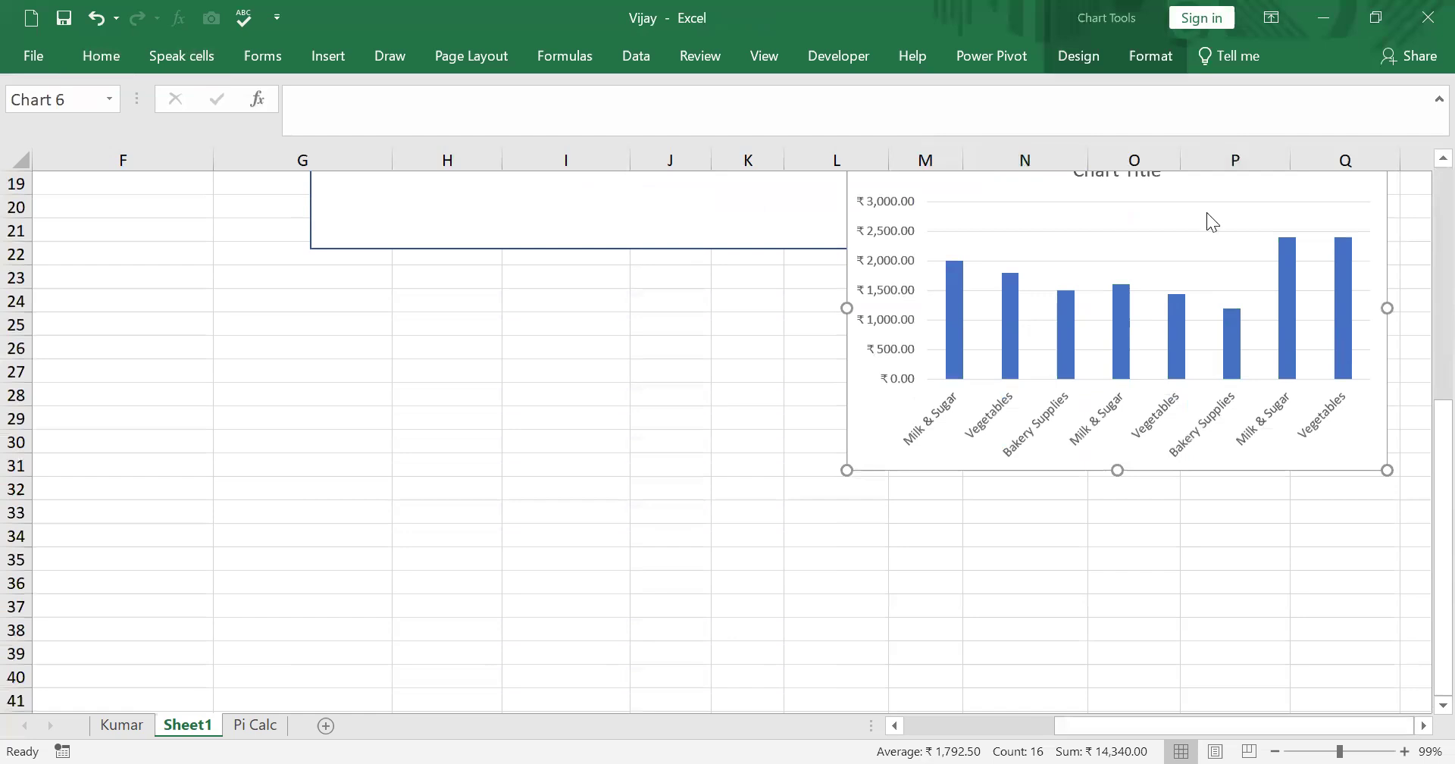
pyautogui.moveTo(1202, 195); pyautogui.dragTo(1192, 342)
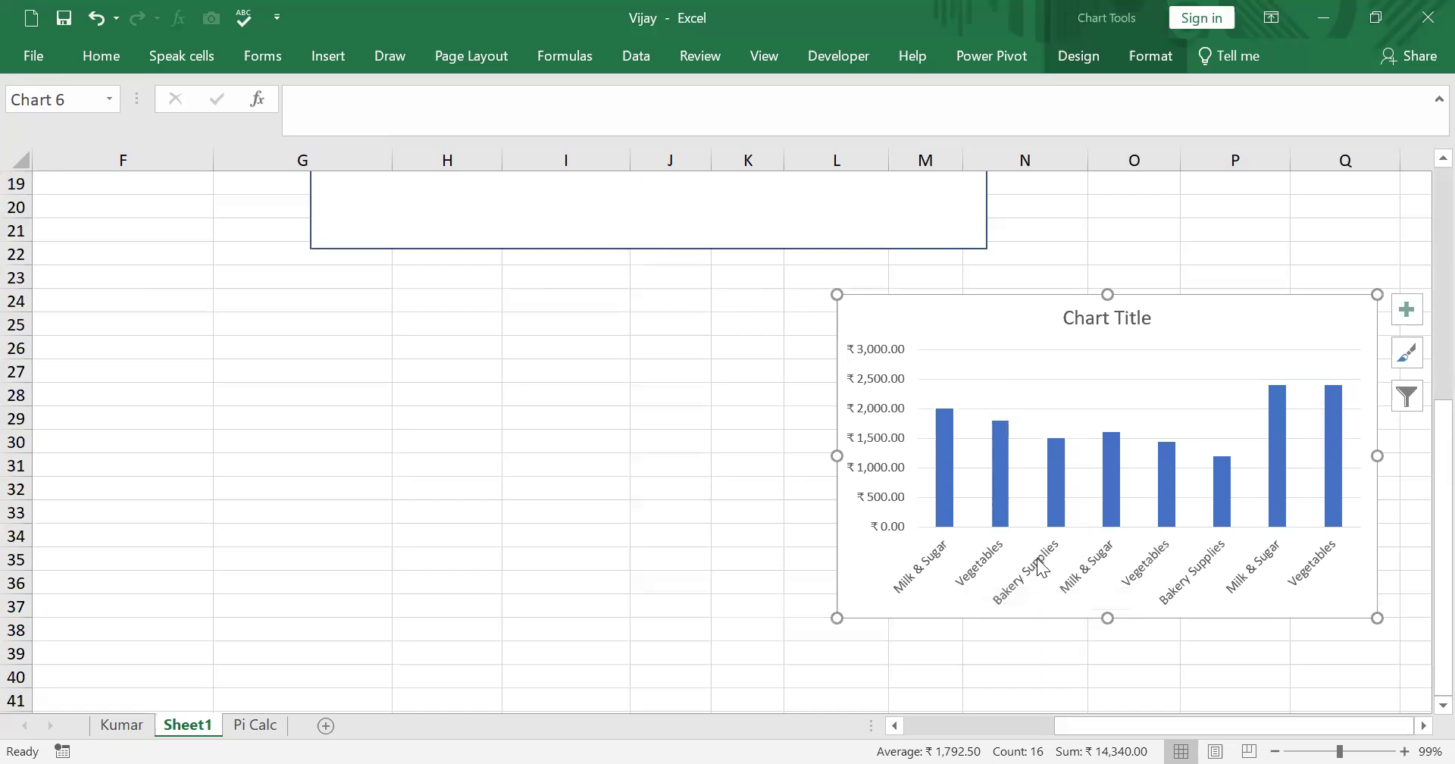
# - Replace the chart title with "Monthly sales - Jan 2025"
pyautogui.click(1106, 321)
pyautogui.doubleClick(1106, 322)
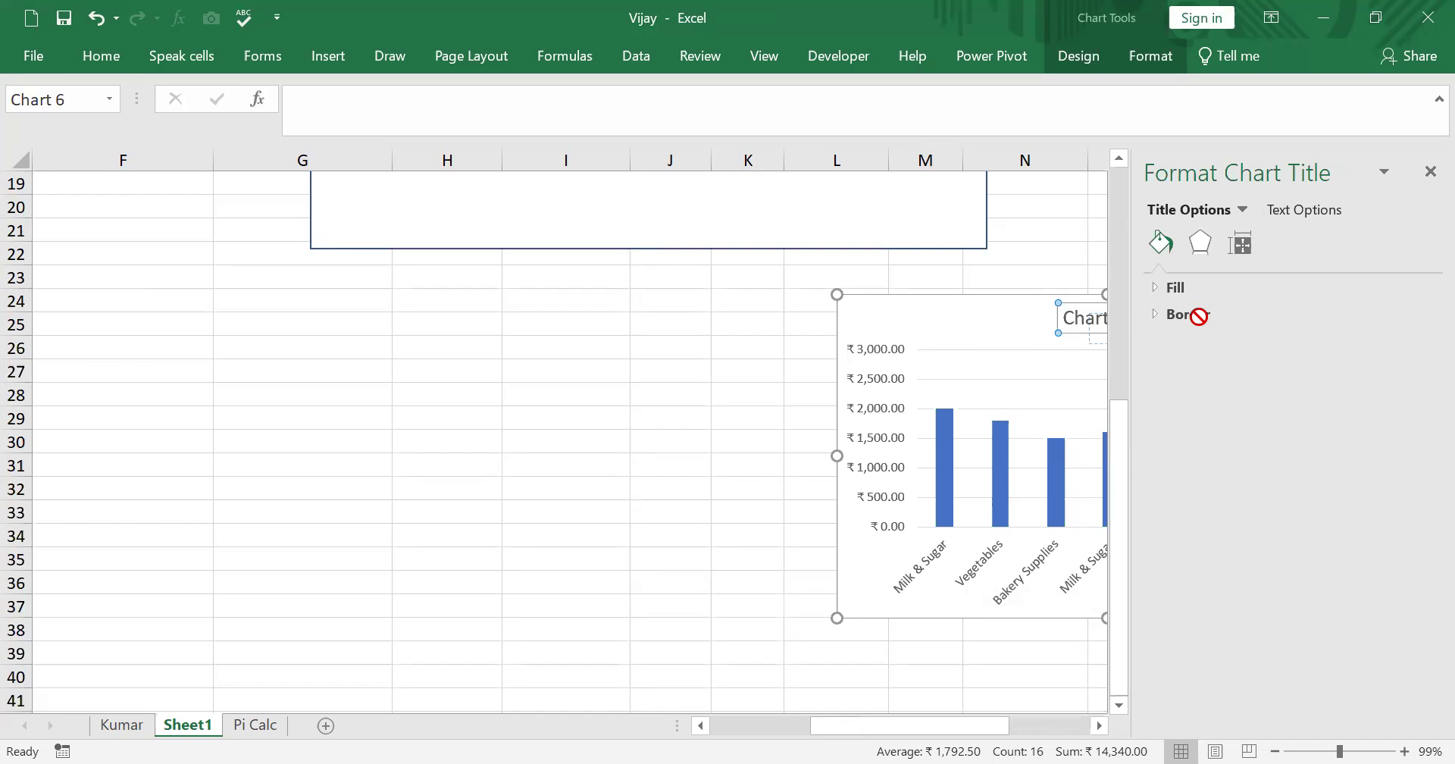
pyautogui.click(1428, 172)
pyautogui.moveTo(1149, 312); pyautogui.dragTo(1020, 338)
pyautogui.write('Monthly sales - Jan 2025')
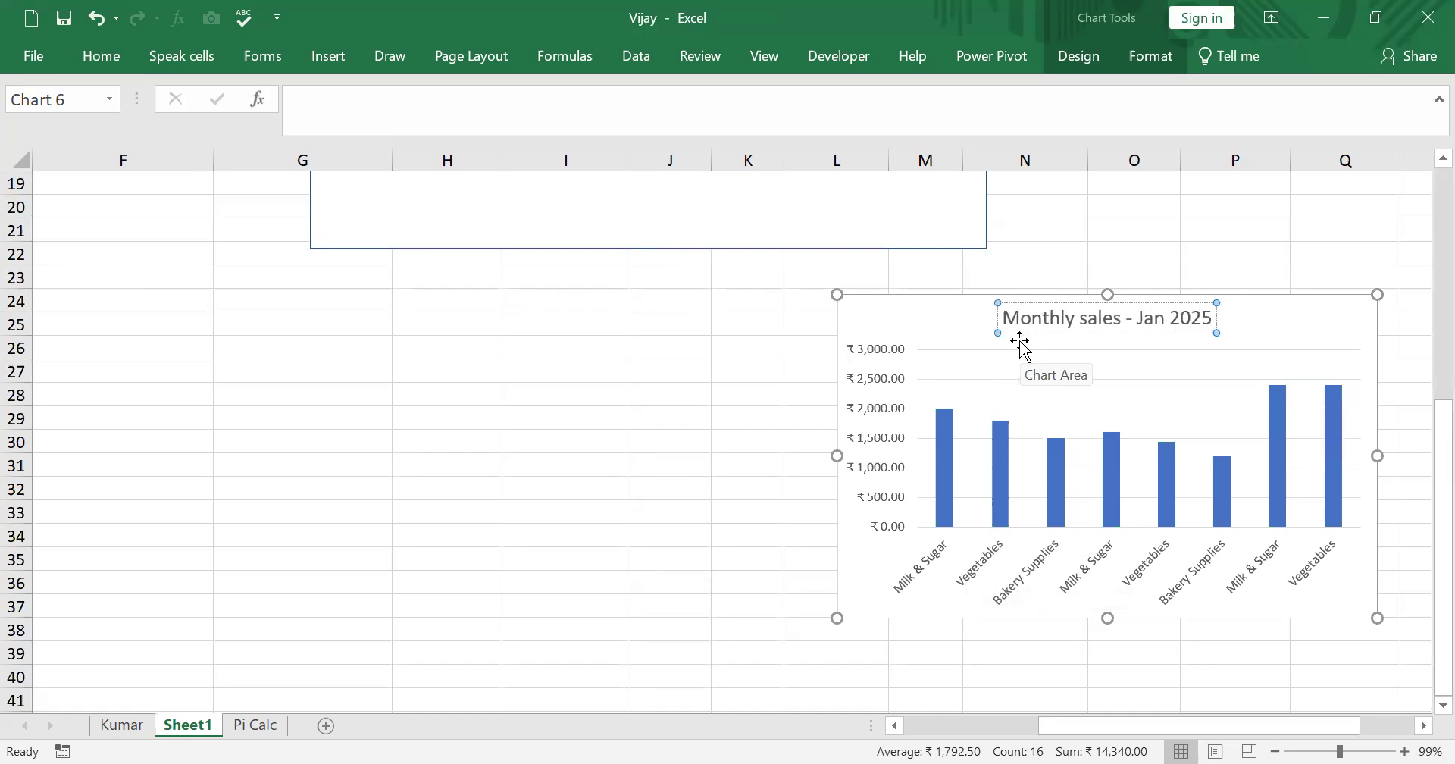
pyautogui.click(1284, 639)
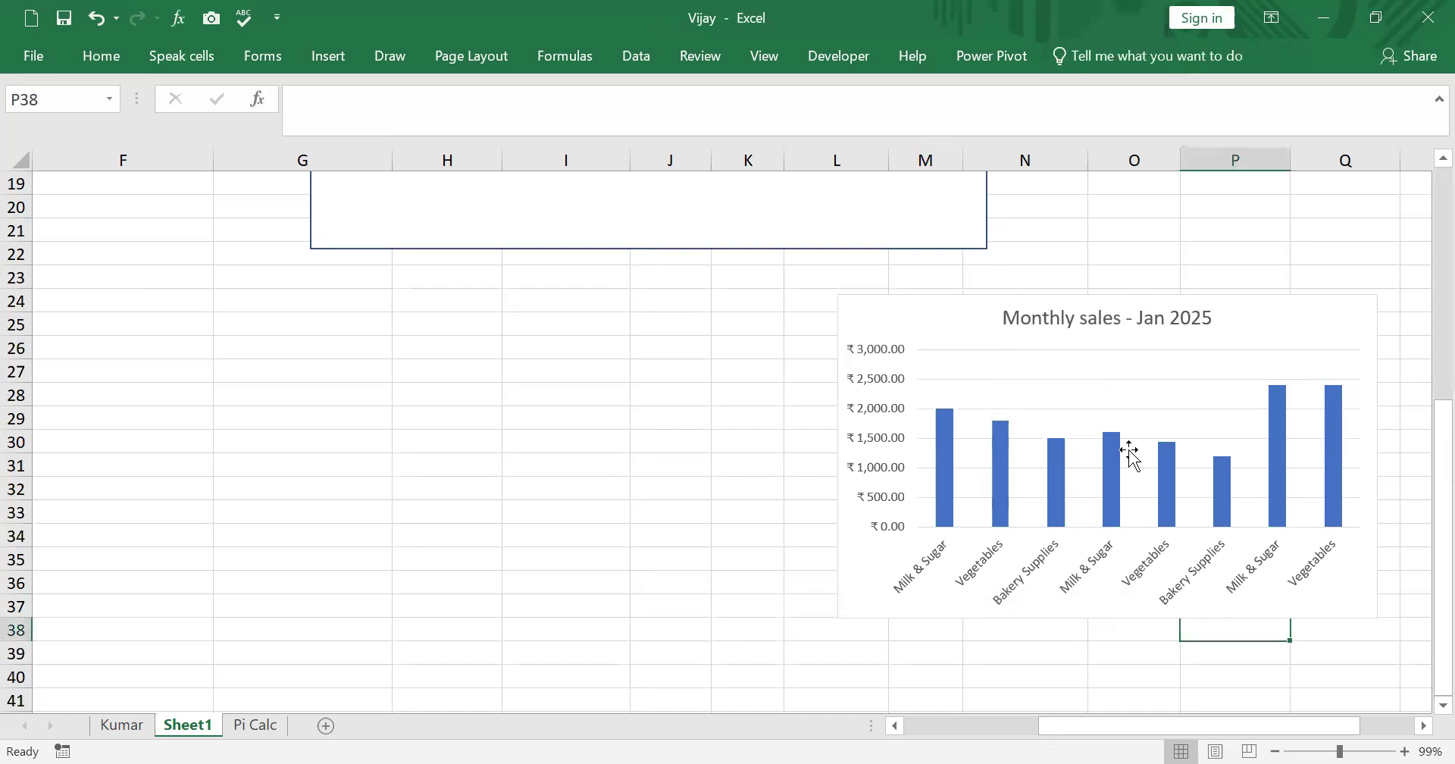
# - Capitalize the title's second word so it reads "Monthly Sales - Jan 2025" and close the formatting pane
pyautogui.doubleClick(1094, 327)
pyautogui.press('BackSpace')
pyautogui.write('S')
pyautogui.click(573, 529)
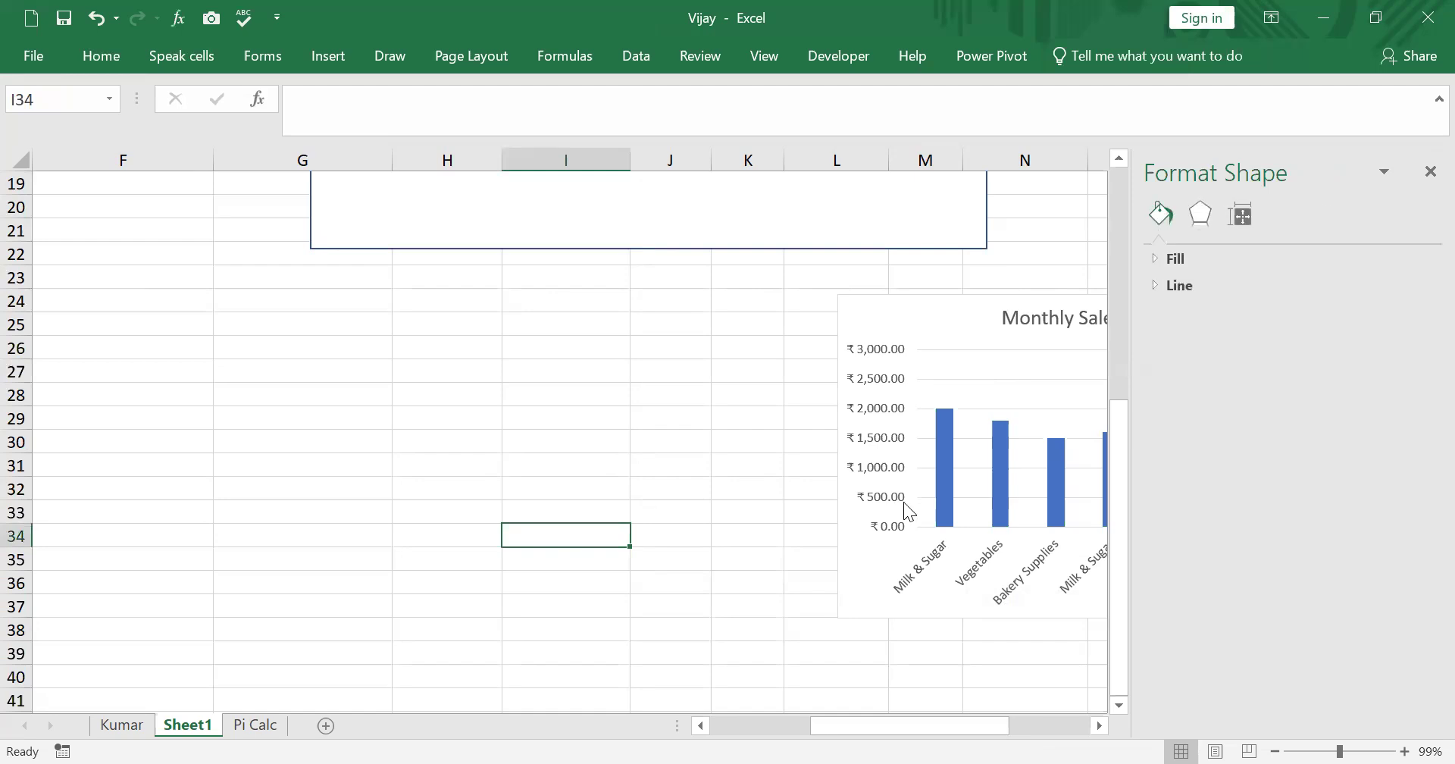
pyautogui.click(1429, 172)
pyautogui.scroll(2, 1096, 290)
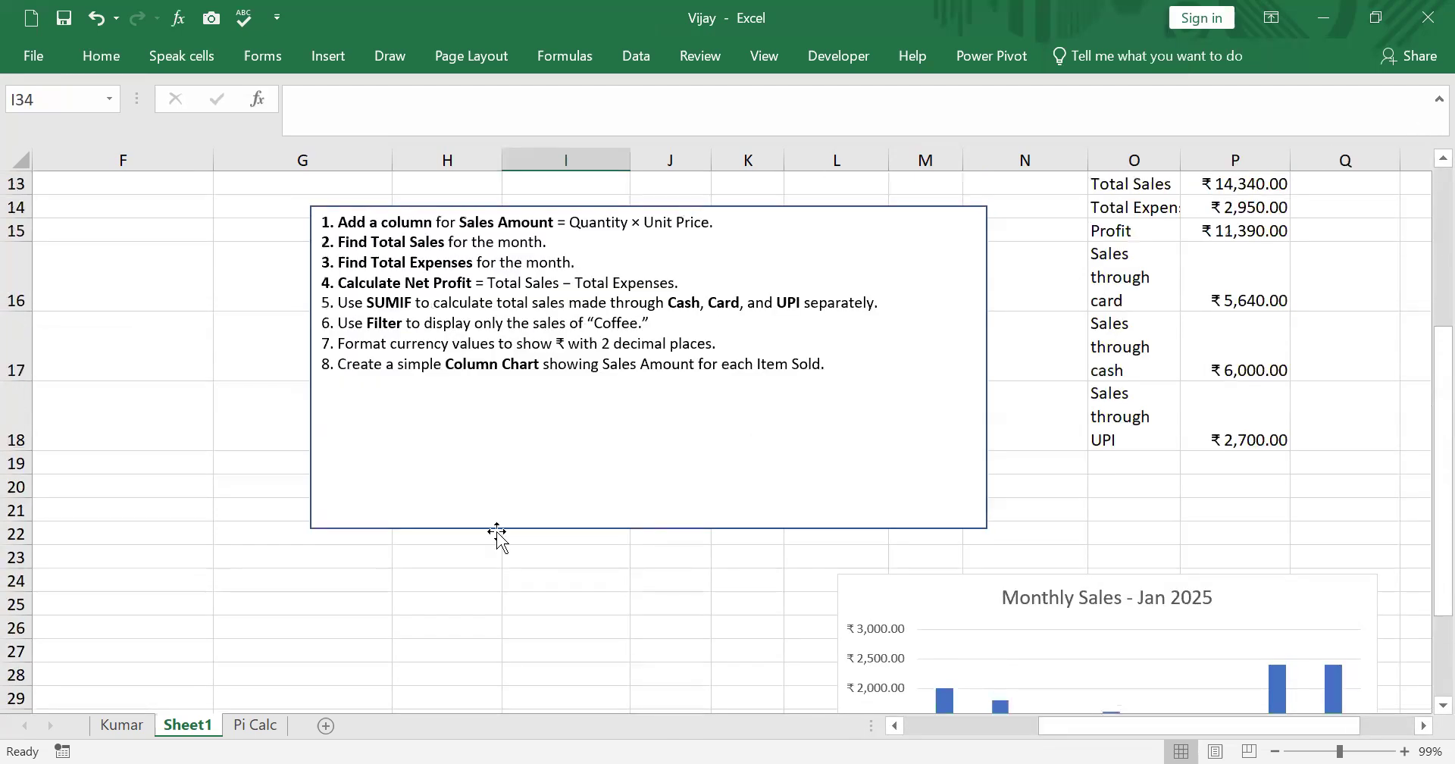
pyautogui.scroll(-1, 951, 473)
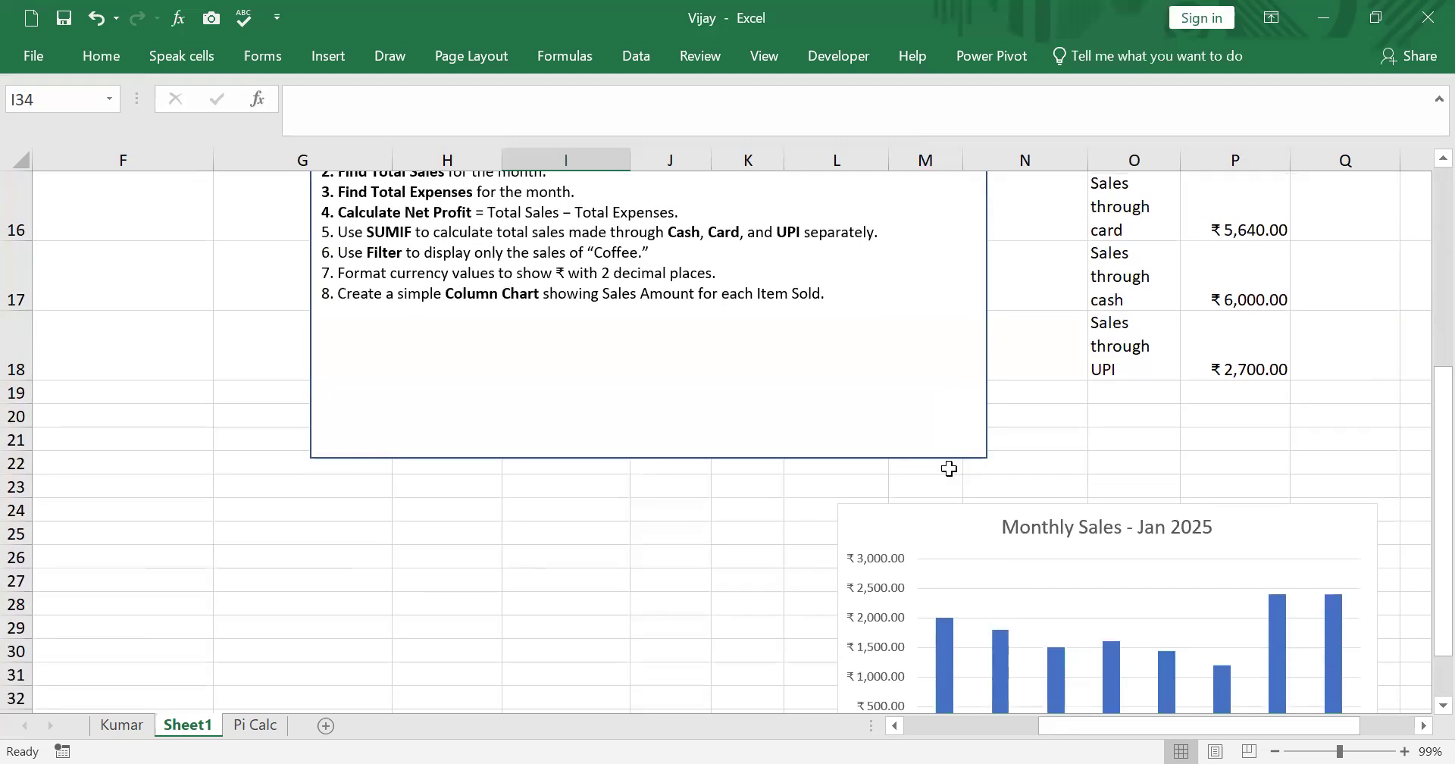
pyautogui.scroll(4, 944, 477)
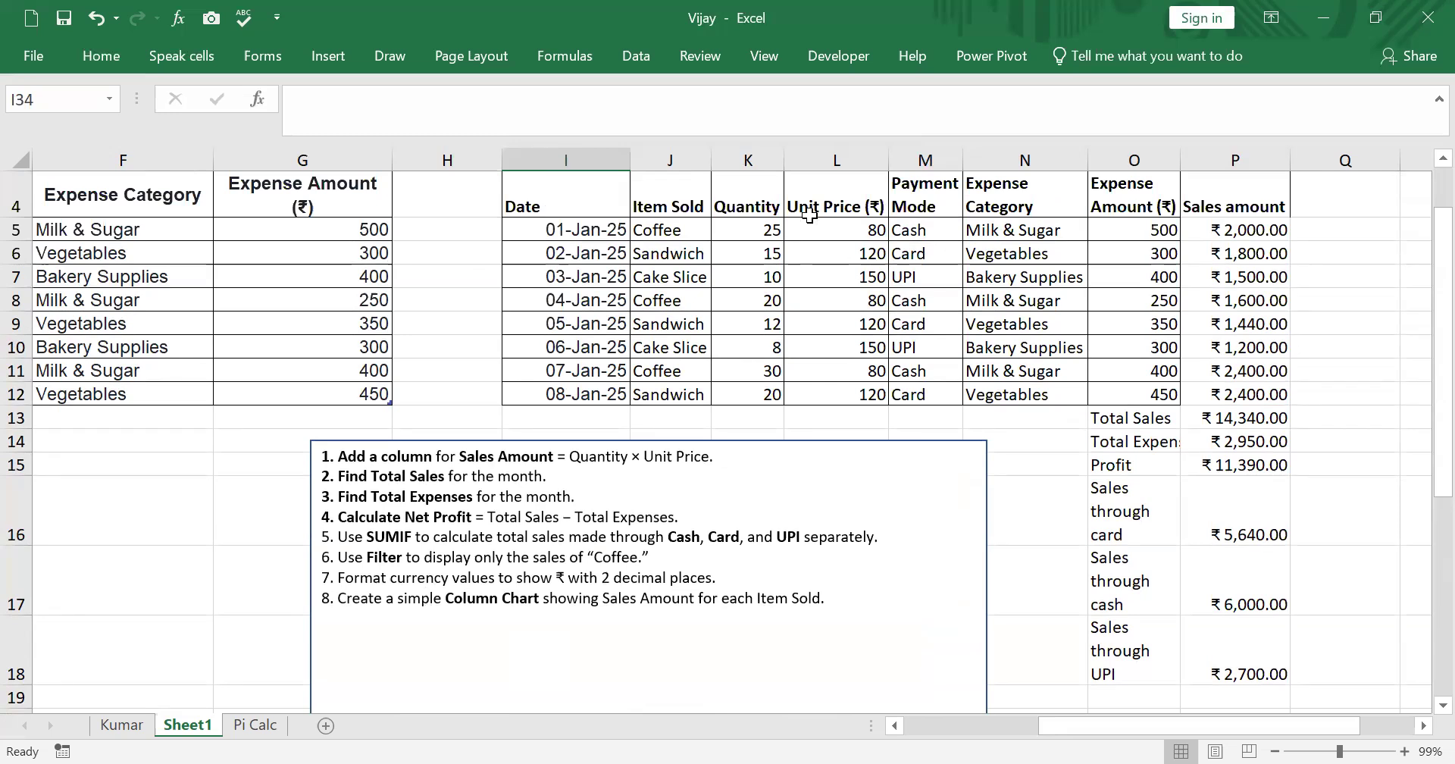
pyautogui.hotkey('alt', 'Tab')
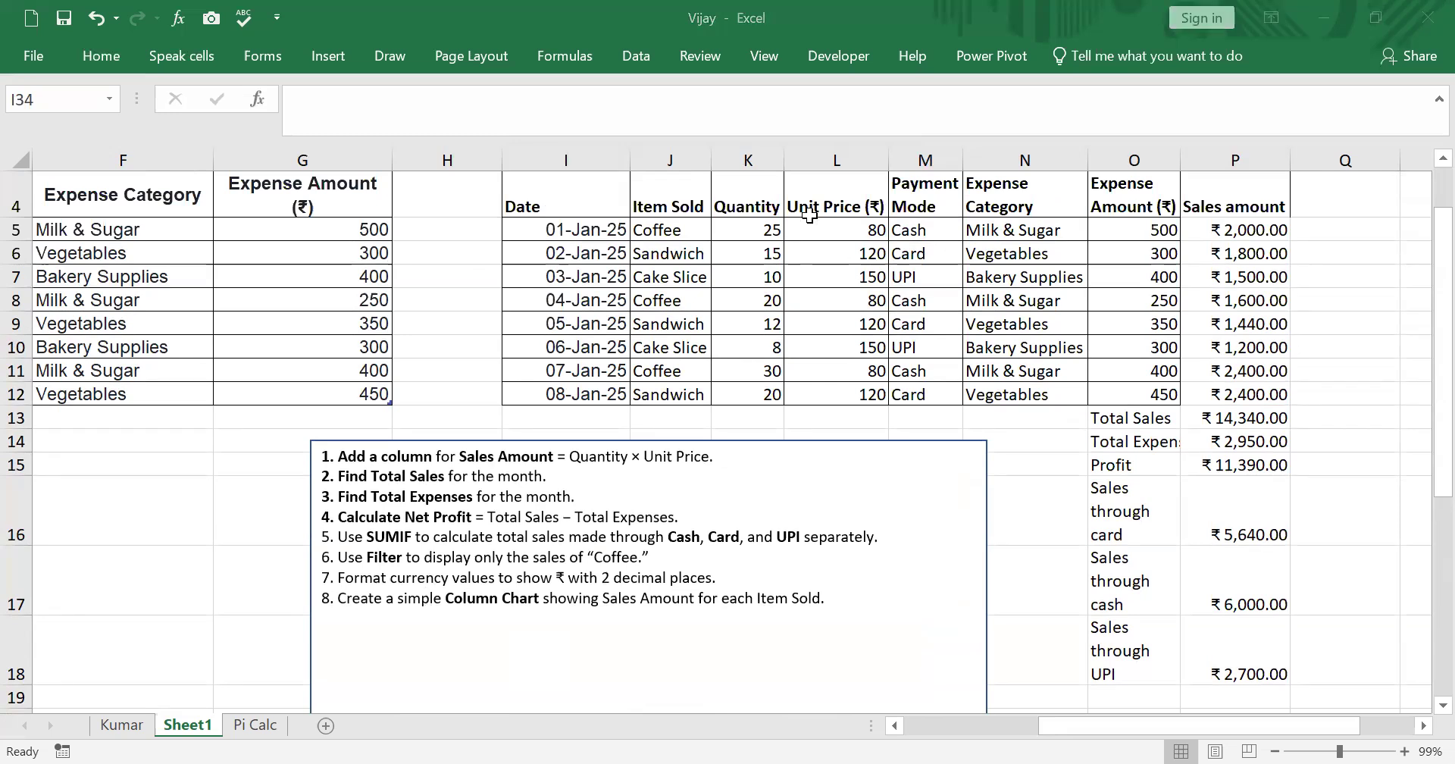